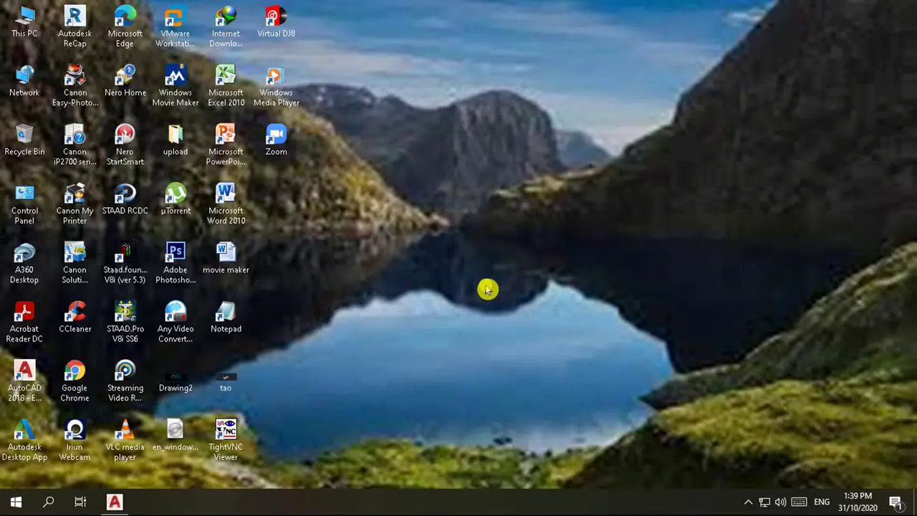
- Open the 'Autocad part6 PERSPECTIVE' drawing from the Desktop's upload folder
left_click(116, 502)
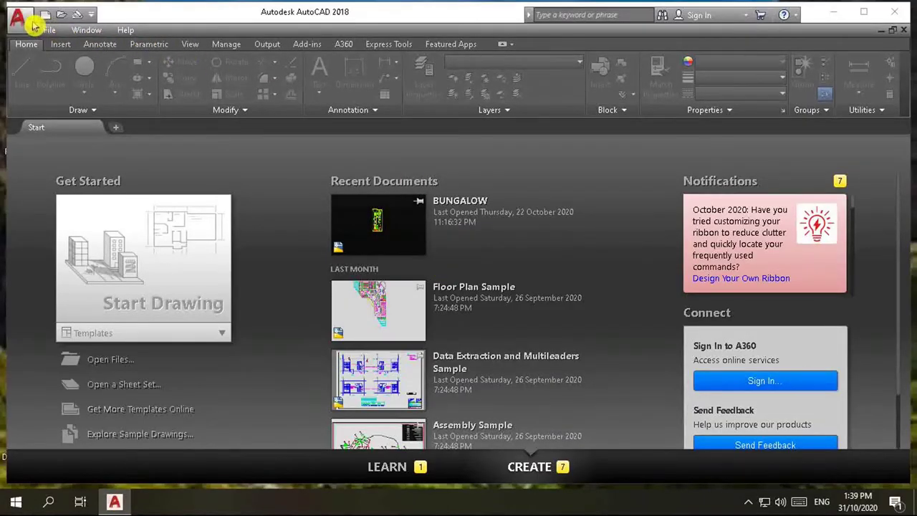
left_click(33, 22)
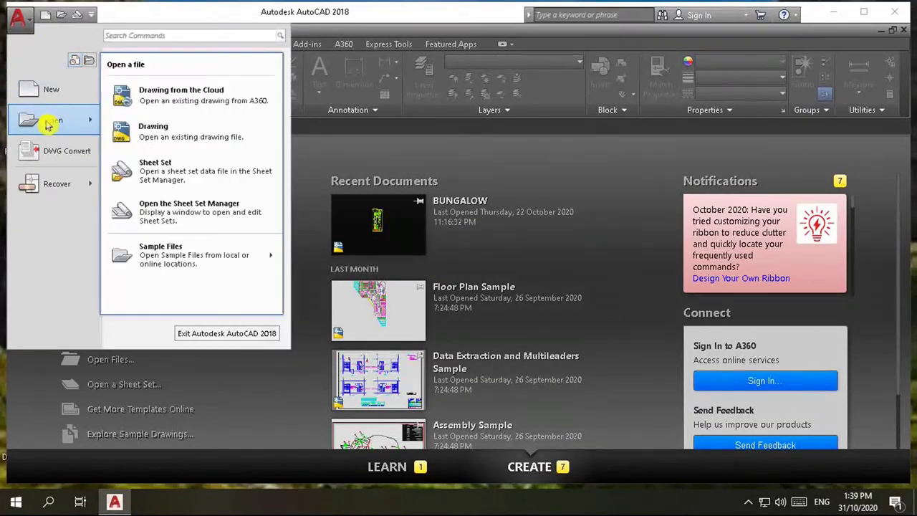
left_click(146, 137)
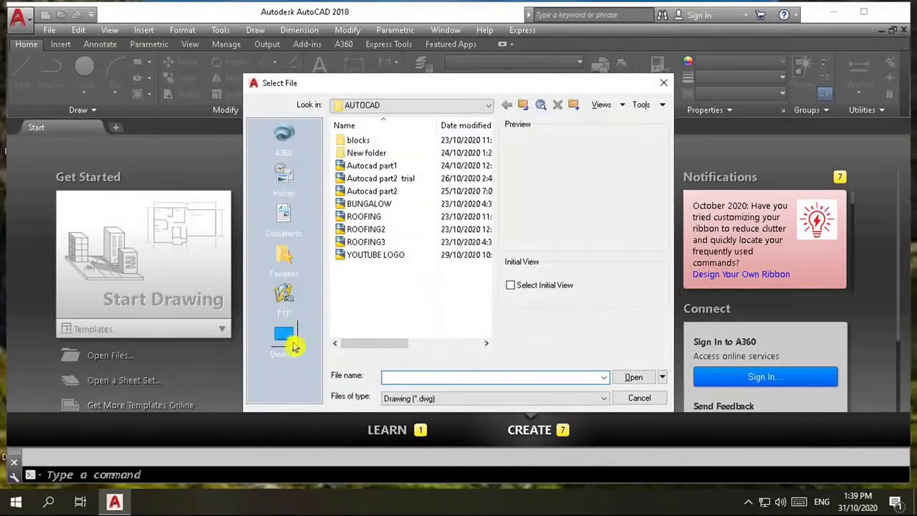
left_click(288, 346)
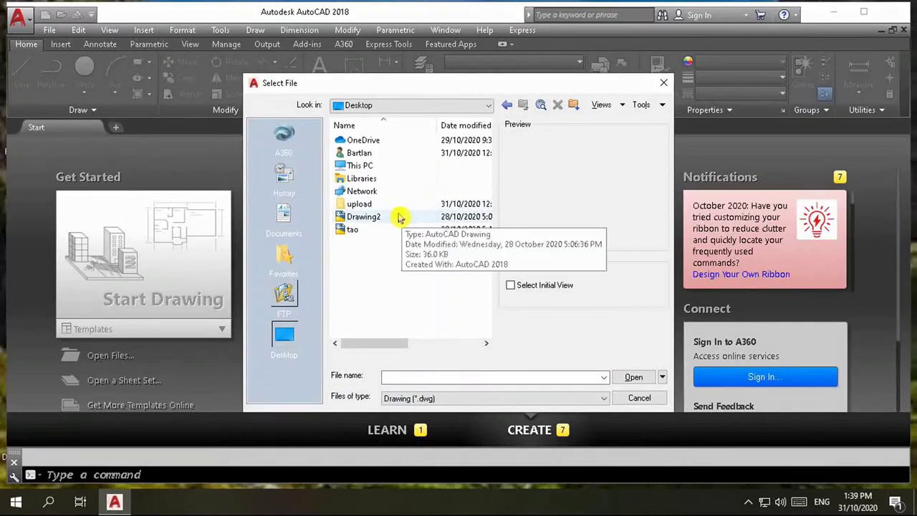
double_click(375, 206)
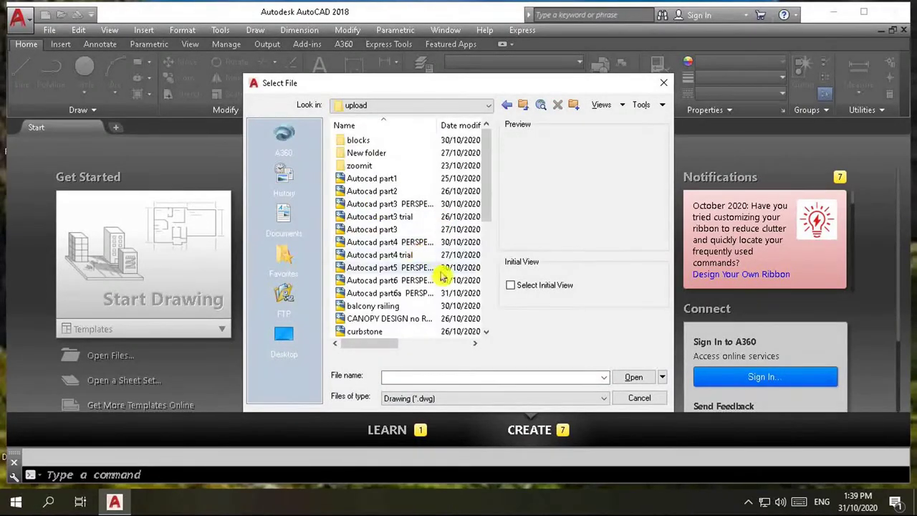
left_click(406, 283)
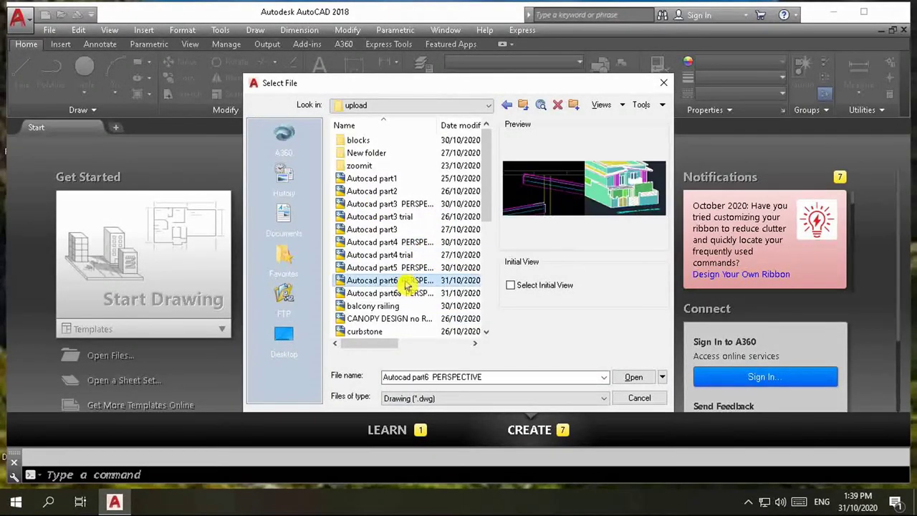
mouse_move(405, 287)
left_mouse_down()
mouse_move(405, 301)
mouse_move(395, 286)
left_mouse_up()
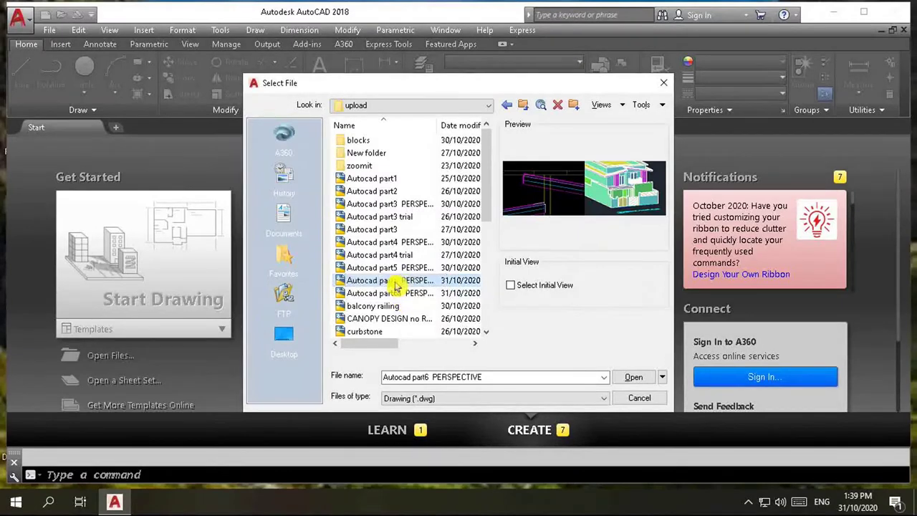
left_click(373, 306)
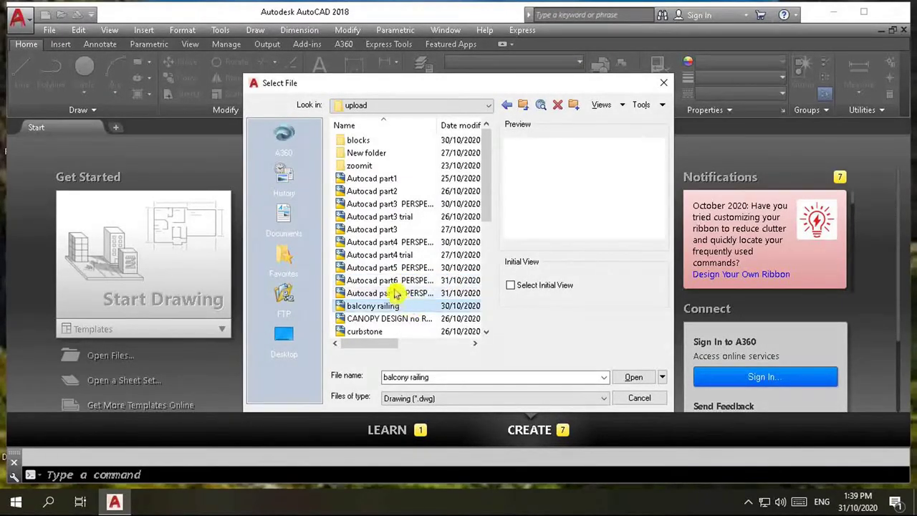
double_click(390, 282)
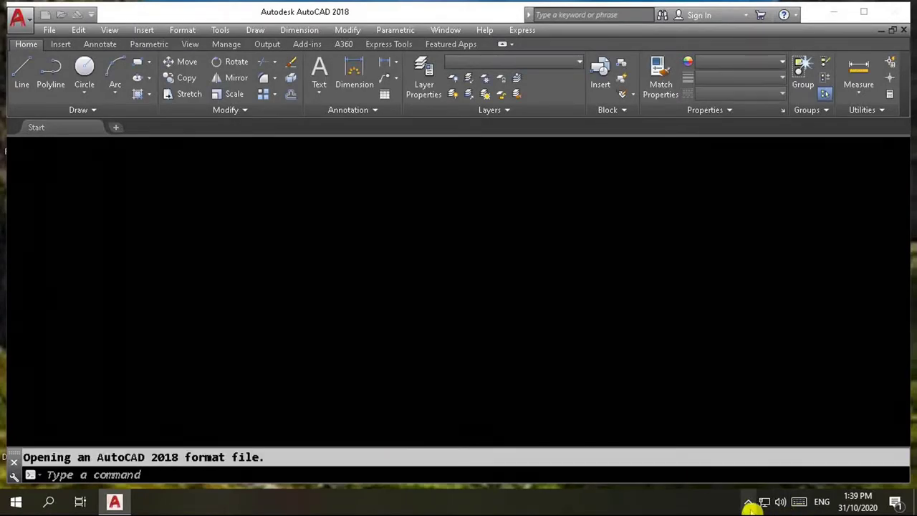
- Zoom the left viewport until the full front elevation is framed
left_click(748, 502)
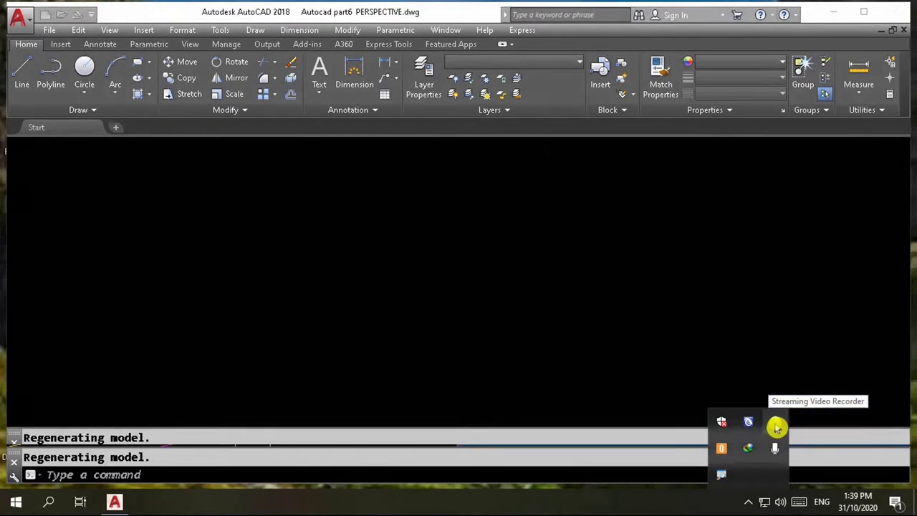
right_click(776, 425)
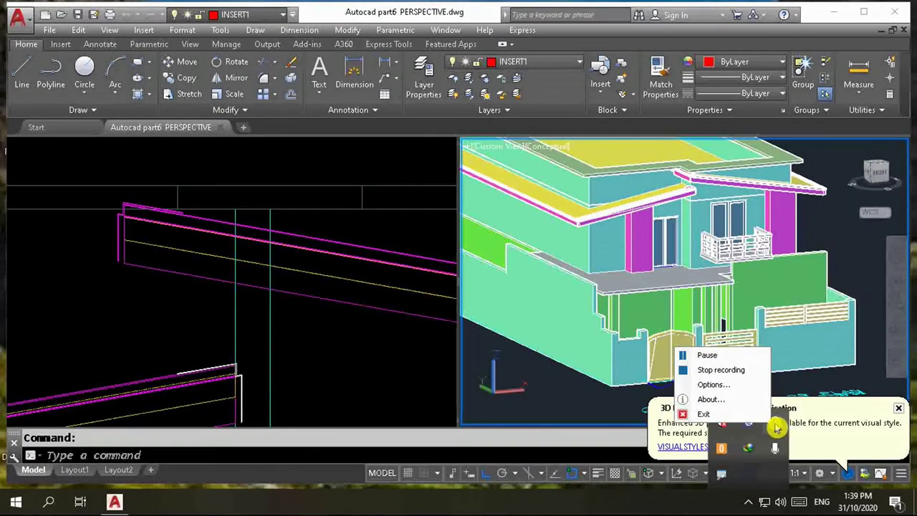
left_click(604, 507)
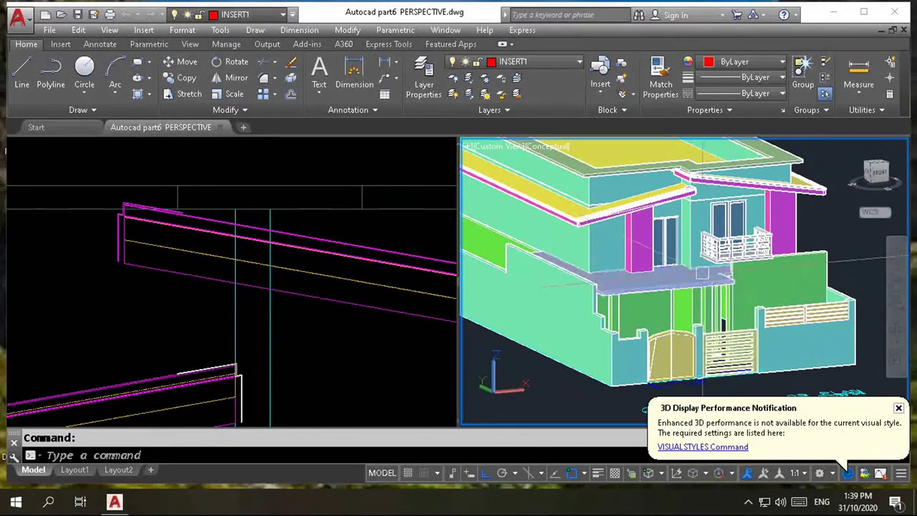
scroll(701, 261, "down", 2)
scroll(701, 261, "up", 1)
scroll(674, 268, "up", 3)
scroll(654, 272, "down", 3)
scroll(628, 261, "up", 2)
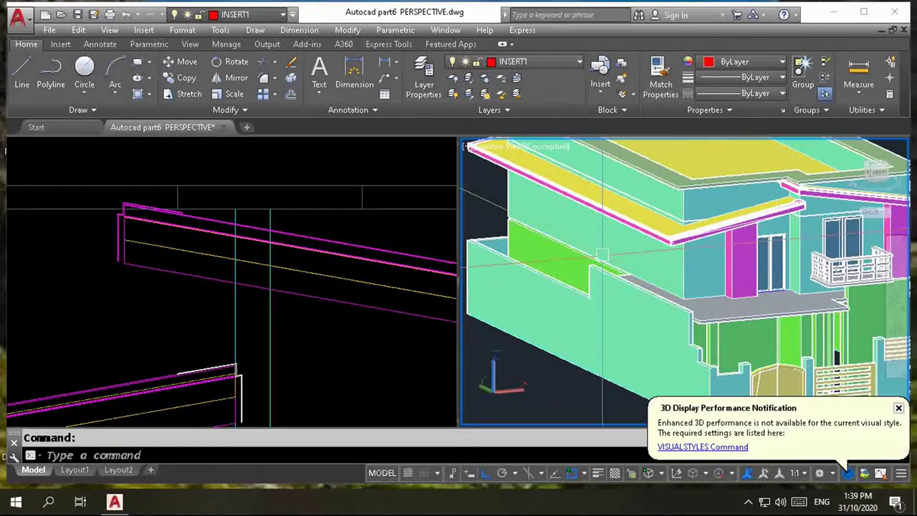
left_click(246, 251)
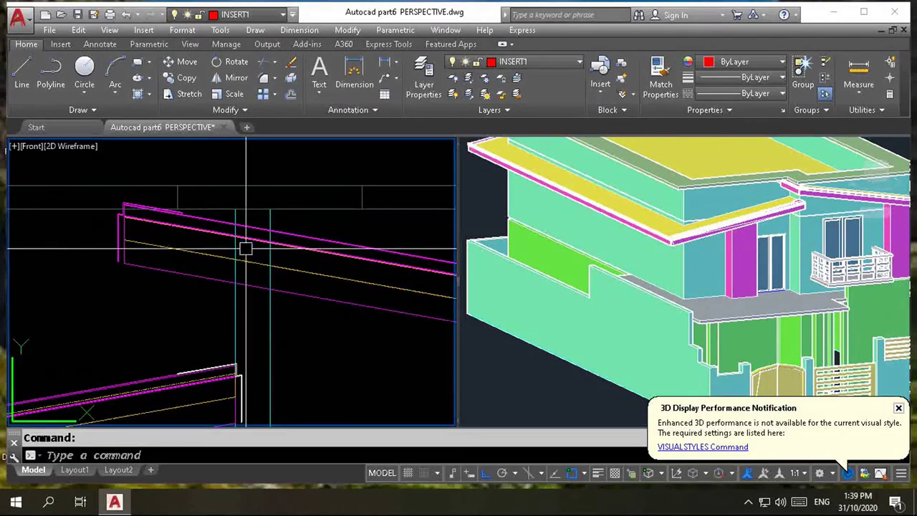
scroll(240, 254, "down", 3)
scroll(234, 258, "down", 5)
scroll(234, 257, "up", 4)
scroll(213, 265, "up", 3)
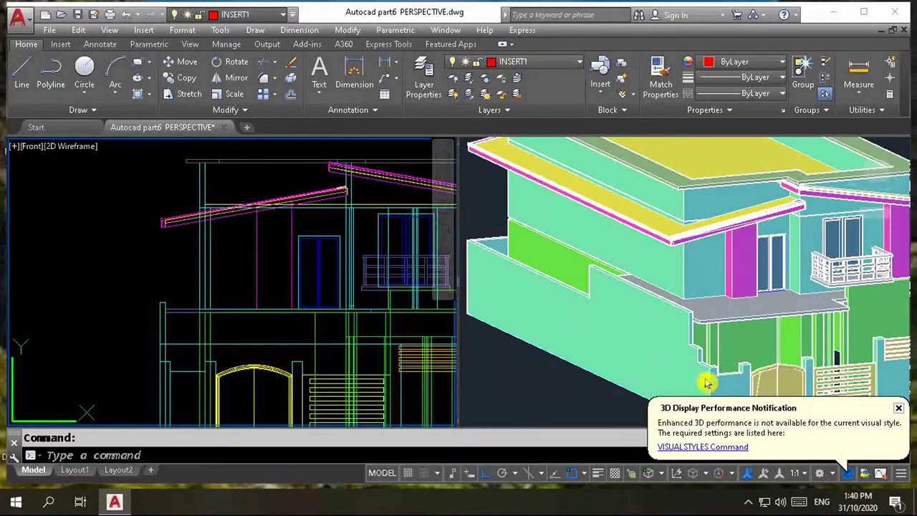
- Zoom the right viewport to frame the whole 3D house, adjusting the elevation again
left_click(764, 358)
scroll(764, 359, "down", 3)
scroll(765, 358, "up", 4)
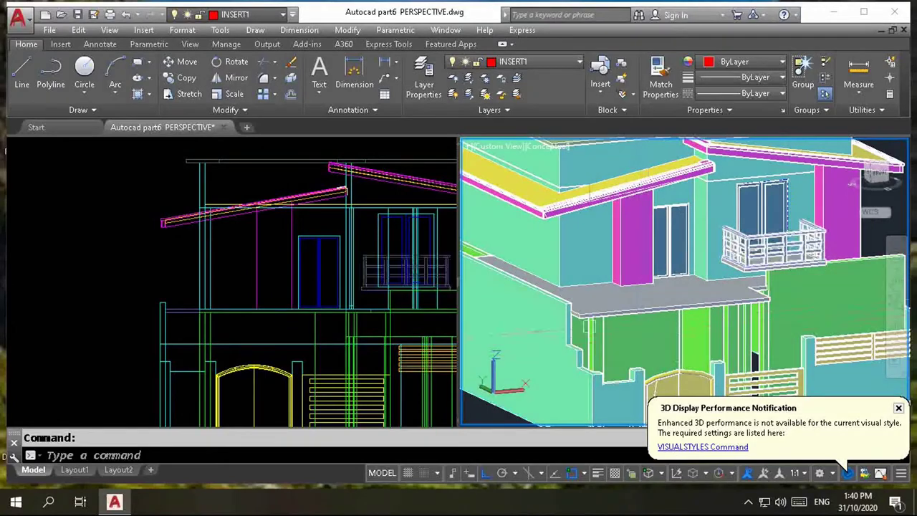
left_click(132, 321)
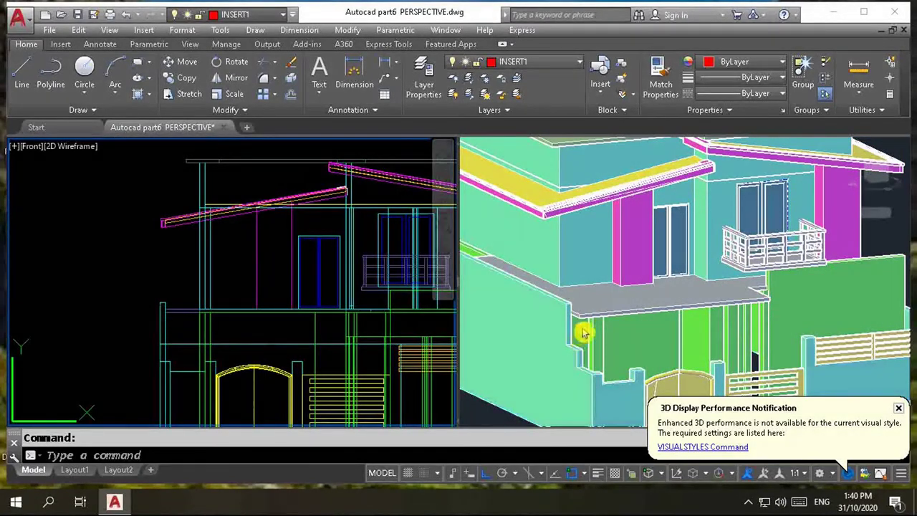
scroll(437, 330, "down", 4)
scroll(354, 304, "up", 5)
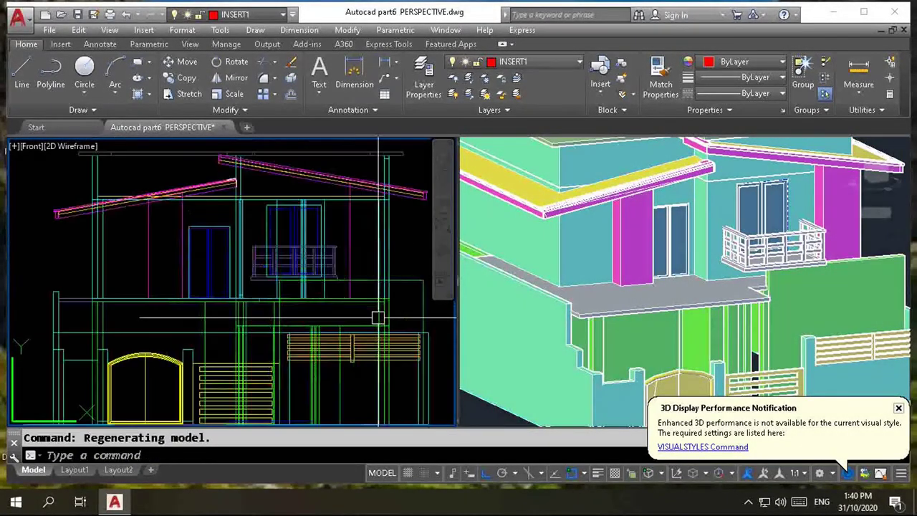
left_click(615, 271)
scroll(614, 270, "down", 5)
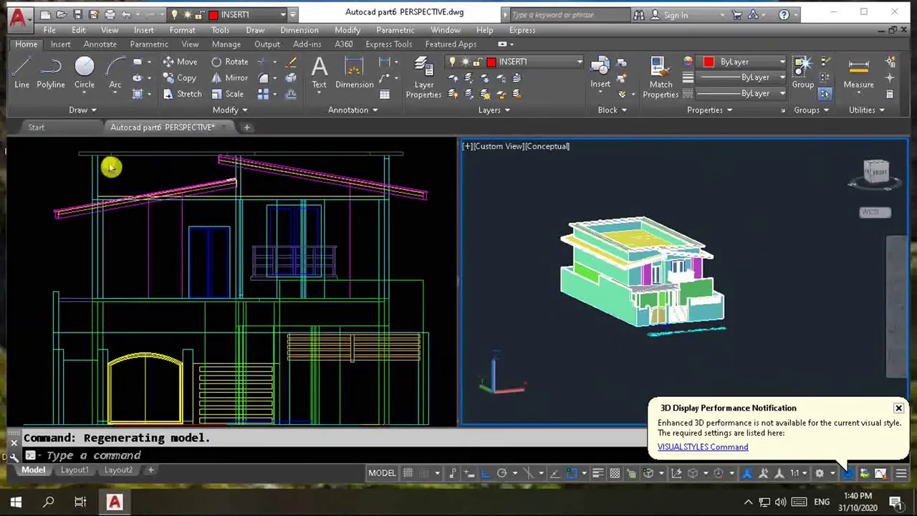
left_click(46, 155)
- Switch the left viewport from Front to Top and zoom the floor plan
left_click(35, 149)
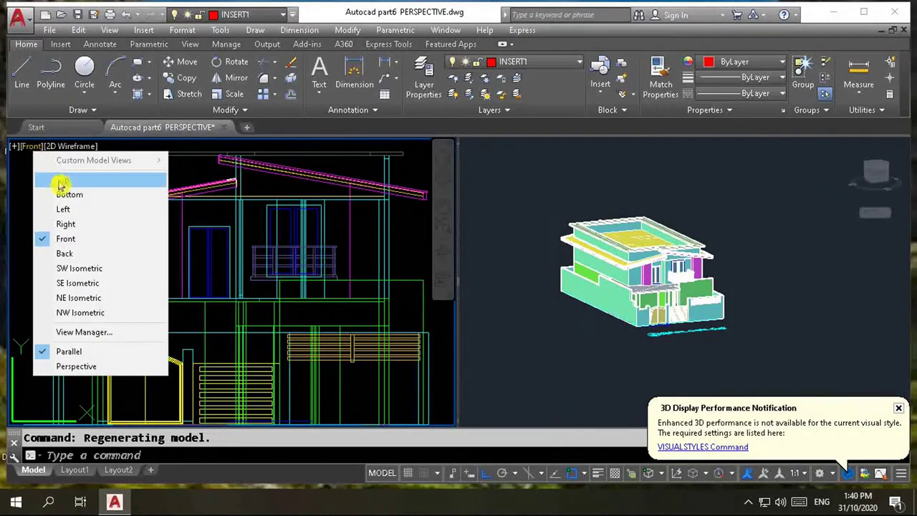
left_click(57, 178)
scroll(228, 301, "up", 3)
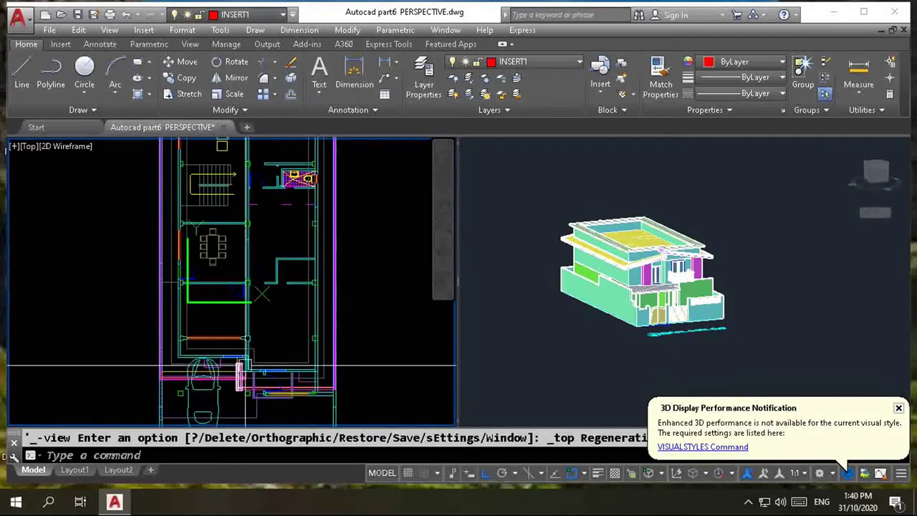
scroll(258, 359, "down", 3)
scroll(288, 410, "up", 2)
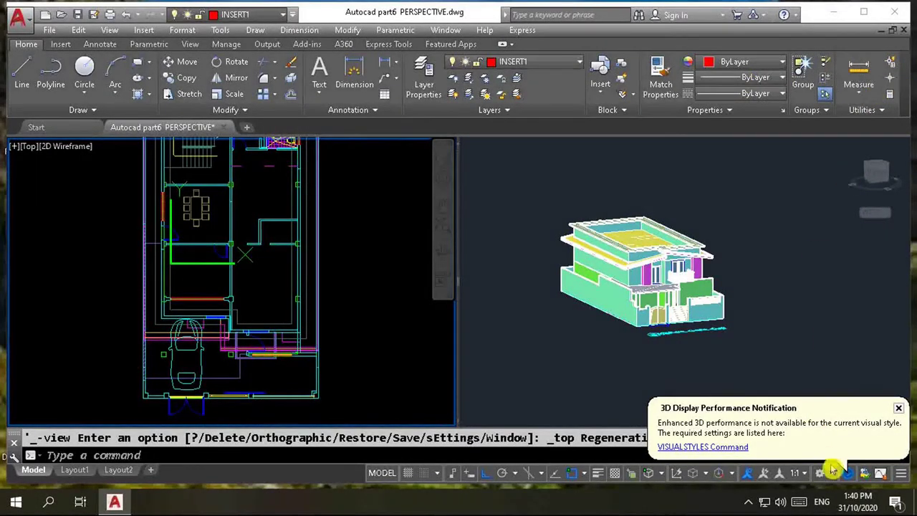
left_click(832, 474)
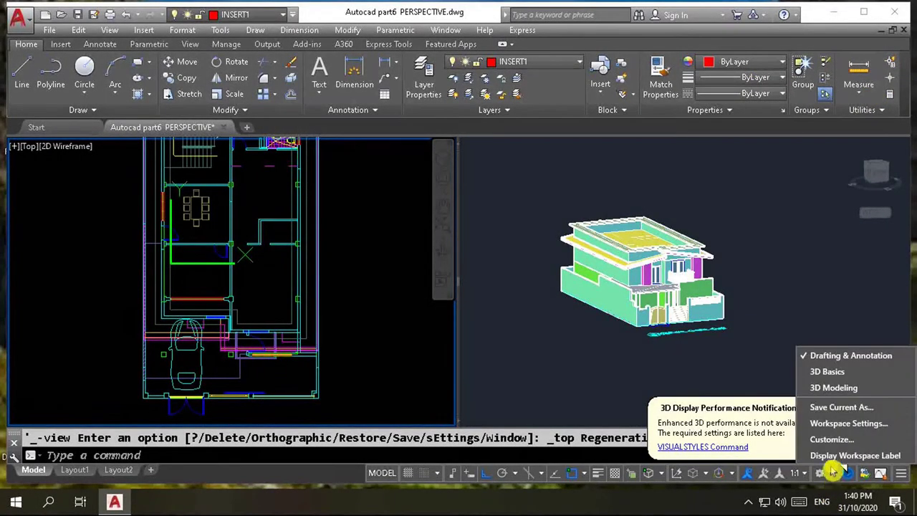
- Switch to the 3D Modeling workspace, hide the View and Groups ribbon panels, and zoom the plan
left_click(828, 389)
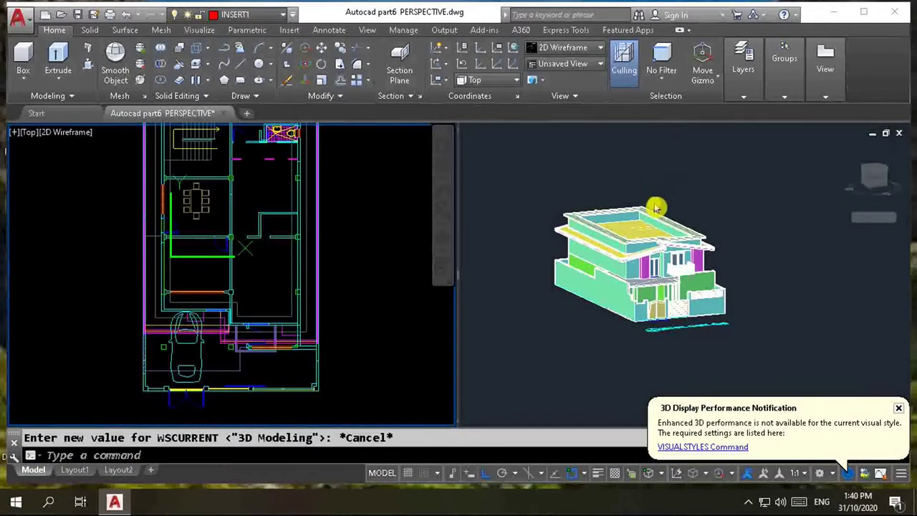
right_click(826, 75)
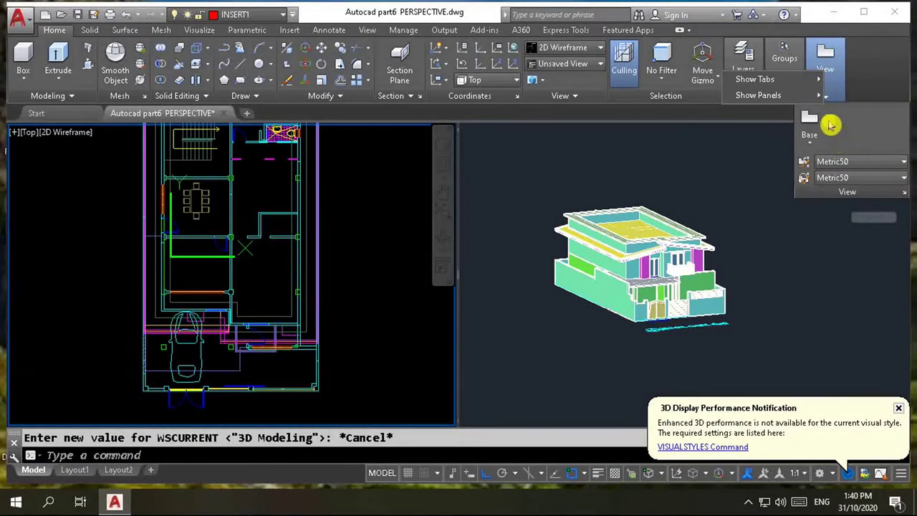
mouse_move(758, 95)
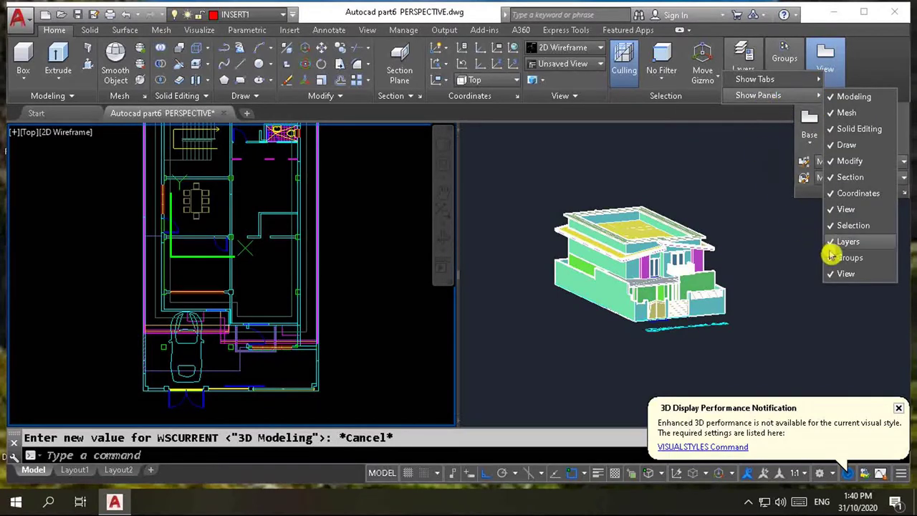
left_click(844, 274)
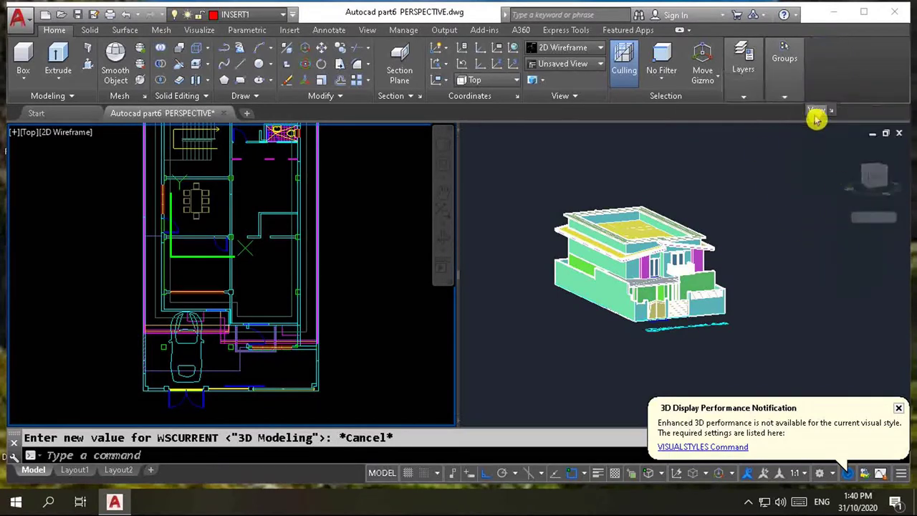
right_click(787, 83)
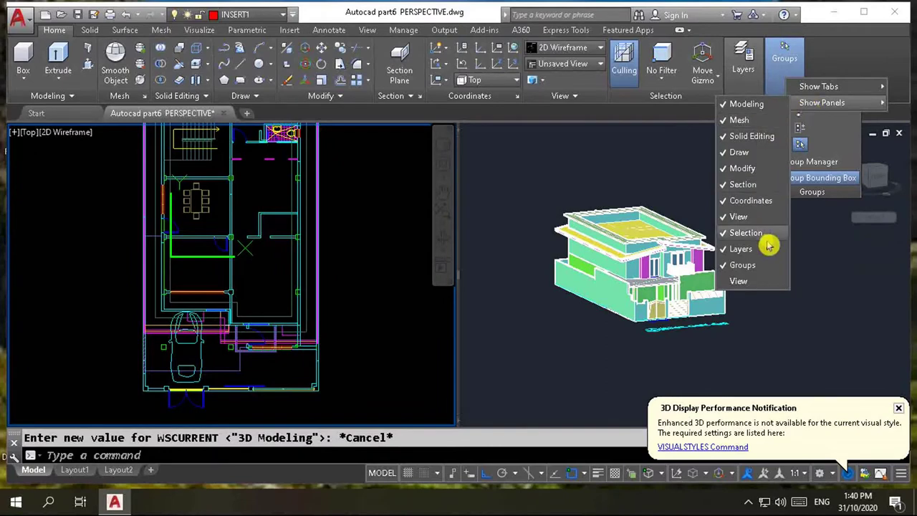
left_click(762, 265)
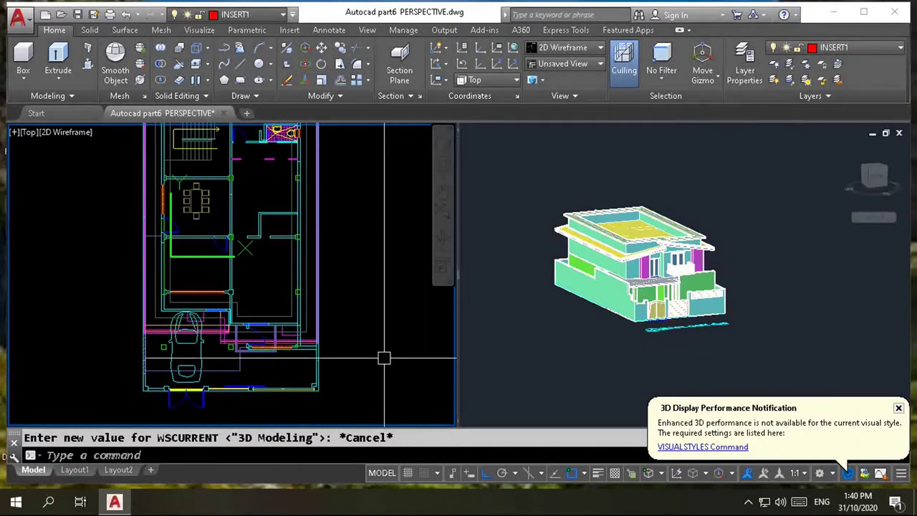
scroll(226, 335, "up", 4)
scroll(225, 335, "down", 2)
scroll(287, 351, "up", 3)
scroll(353, 363, "up", 2)
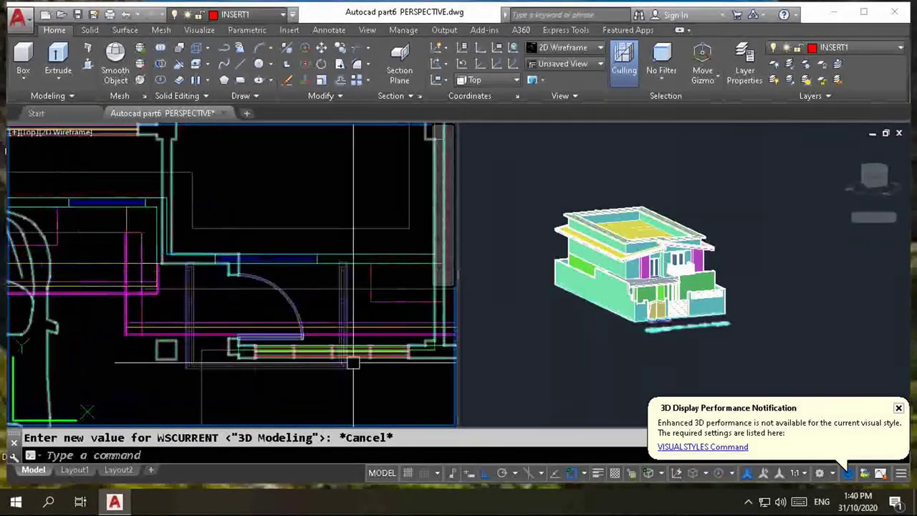
scroll(352, 363, "down", 3)
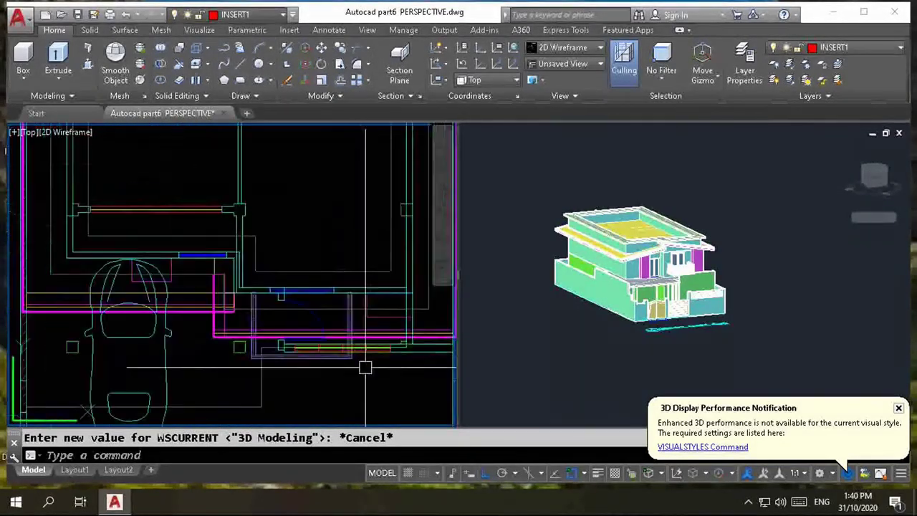
- Freeze the Fence layer and make the 3D viewport active
left_click(874, 47)
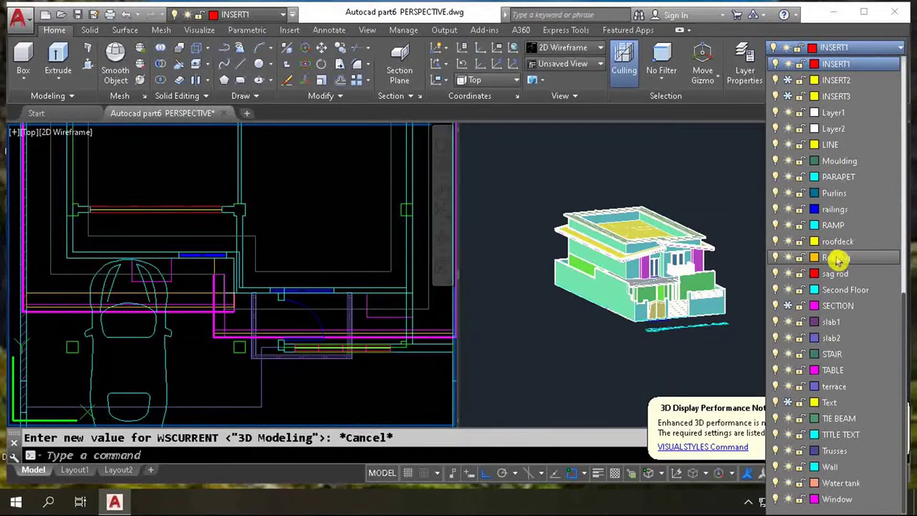
scroll(811, 208, "up", 3)
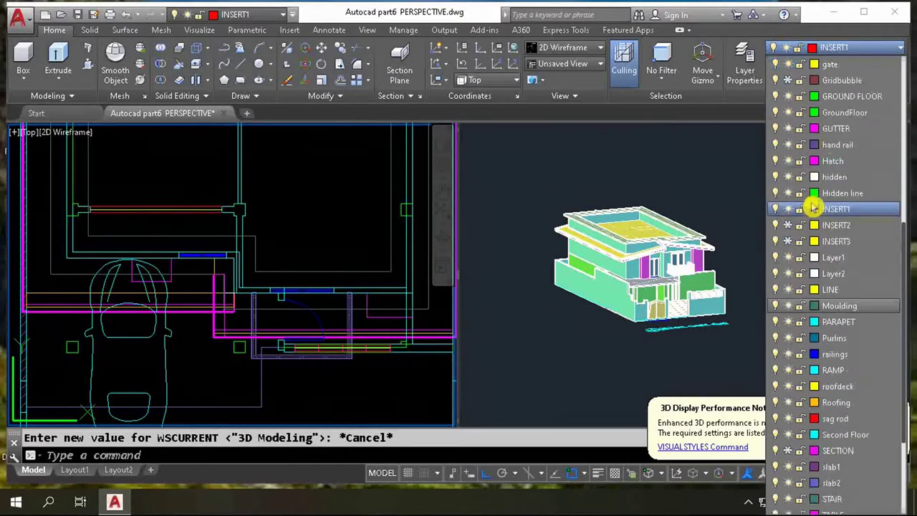
scroll(786, 183, "up", 3)
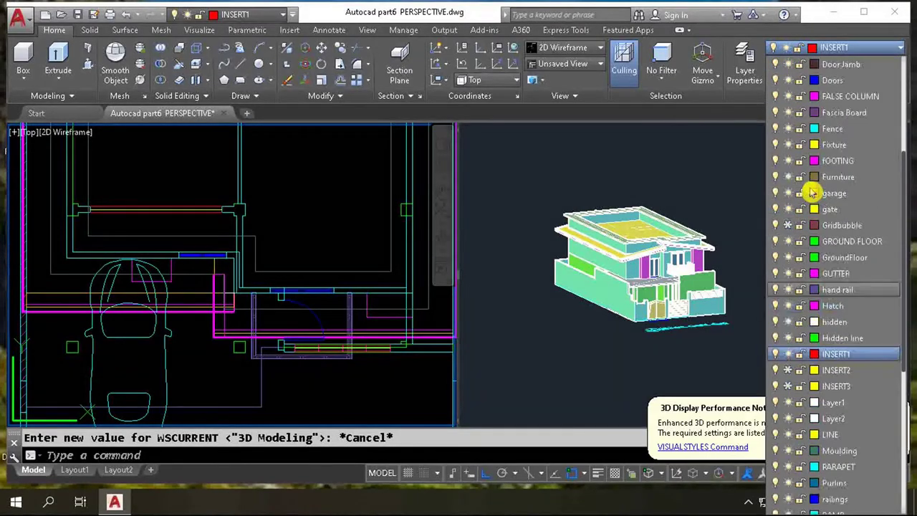
left_click(788, 129)
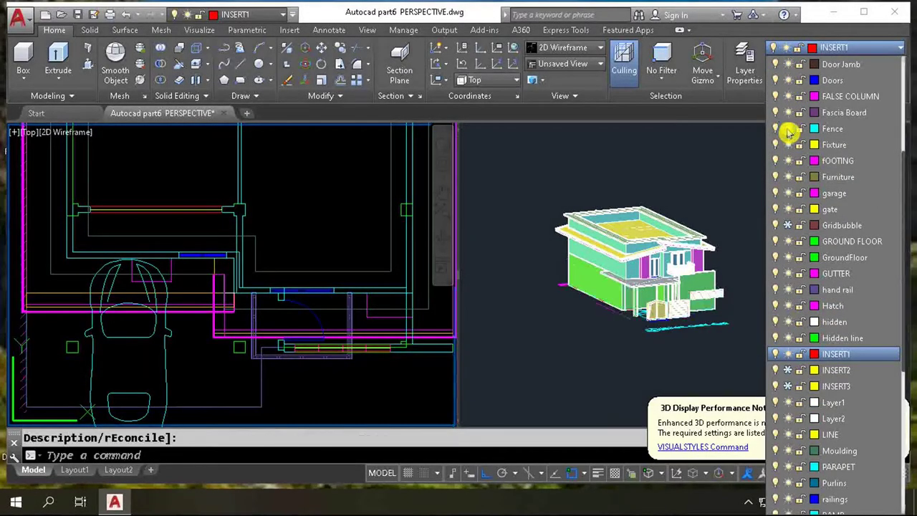
left_click(606, 323)
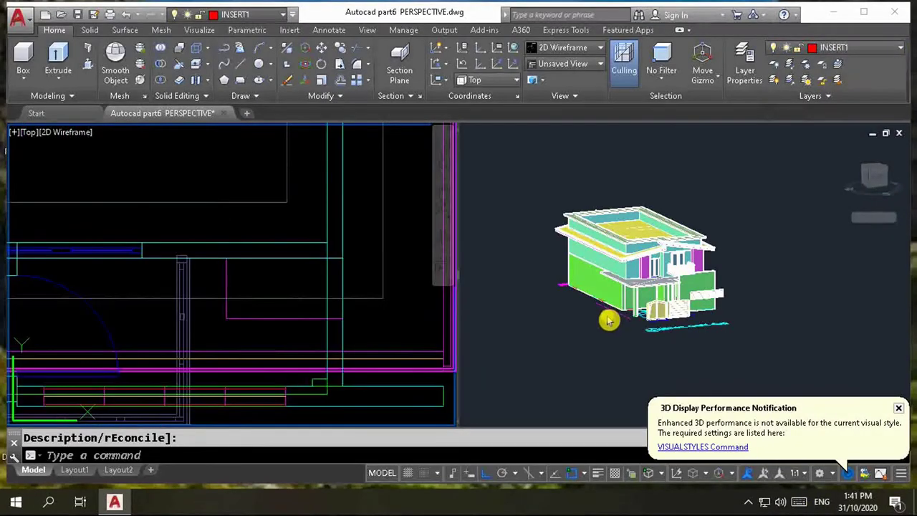
left_click(607, 322)
scroll(645, 287, "up", 5)
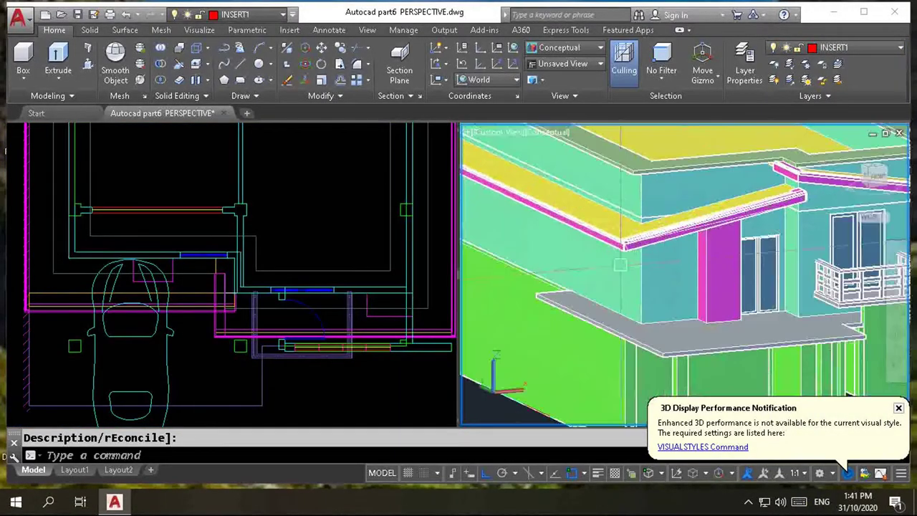
- Freeze the Second Floor and slab2 layers, checking the floor slab's layer first
left_click(888, 49)
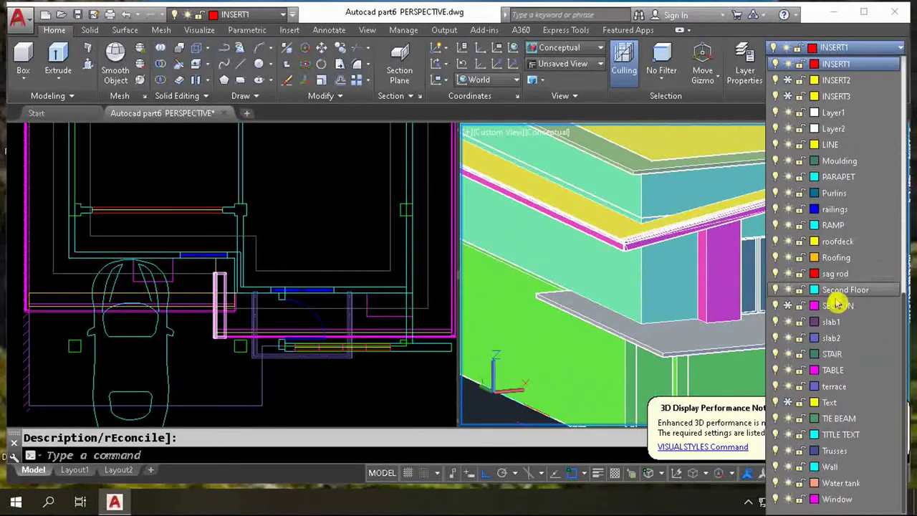
left_click(791, 291)
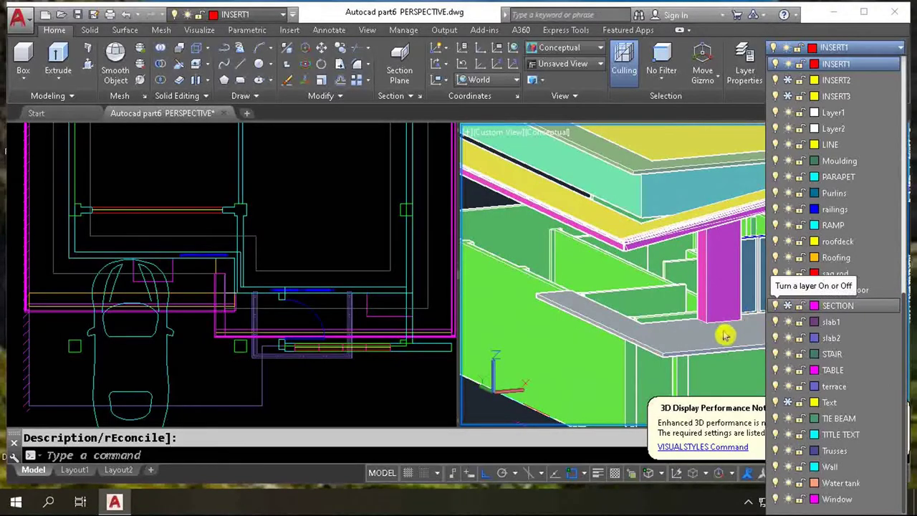
left_click(725, 335)
left_click(715, 341)
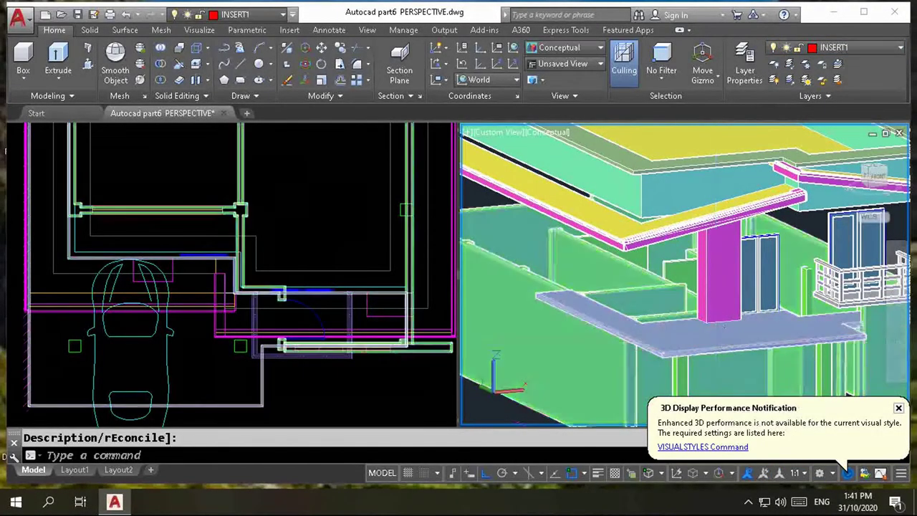
key("Escape")
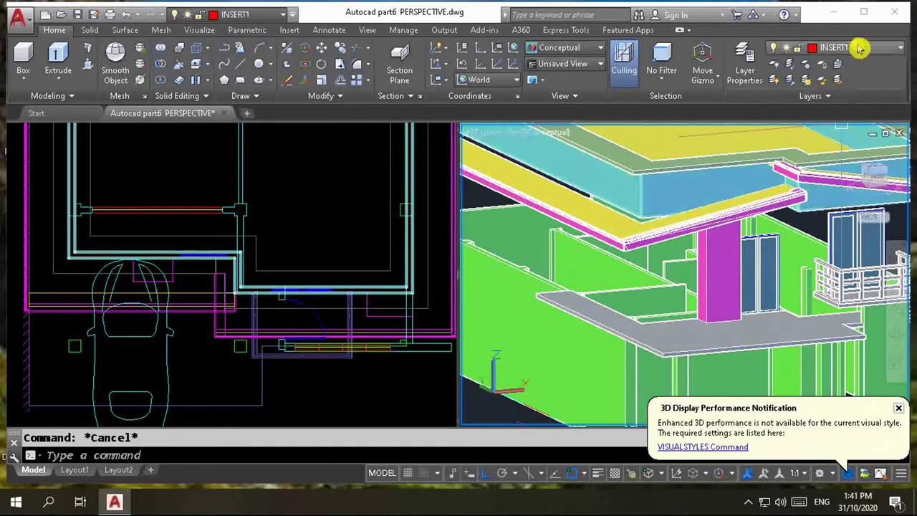
left_click(860, 47)
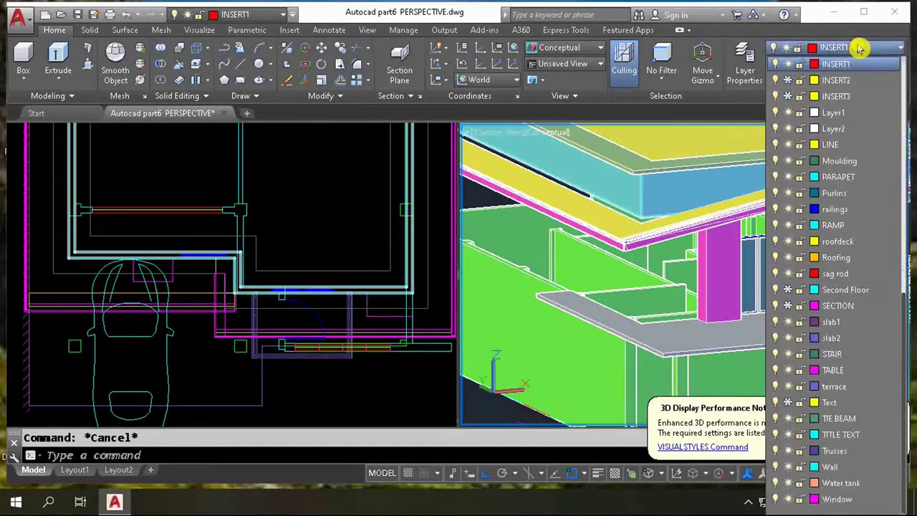
left_click(788, 339)
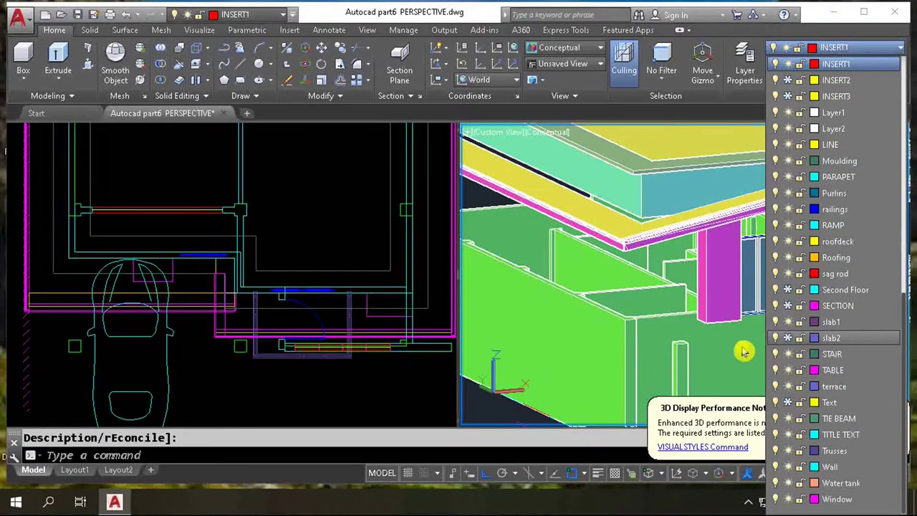
left_click(743, 348)
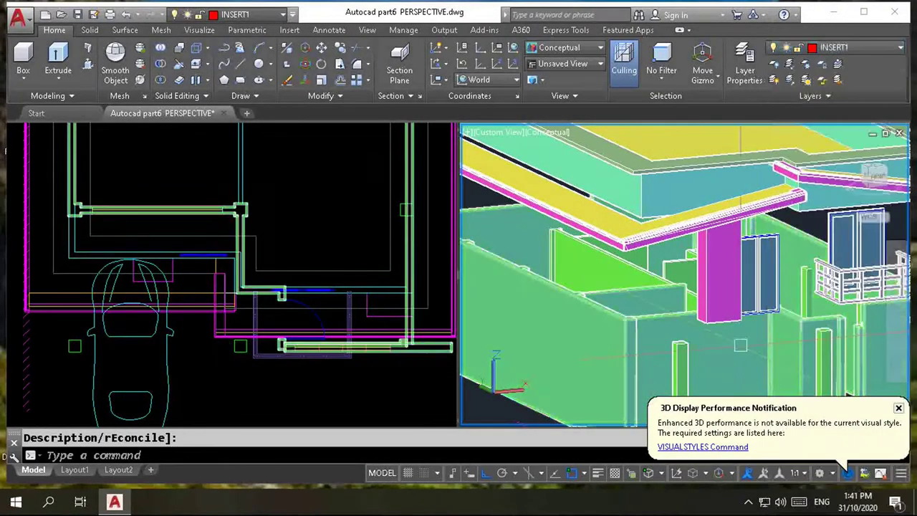
- Freeze the Canopy and GUTTER layers
left_click(870, 49)
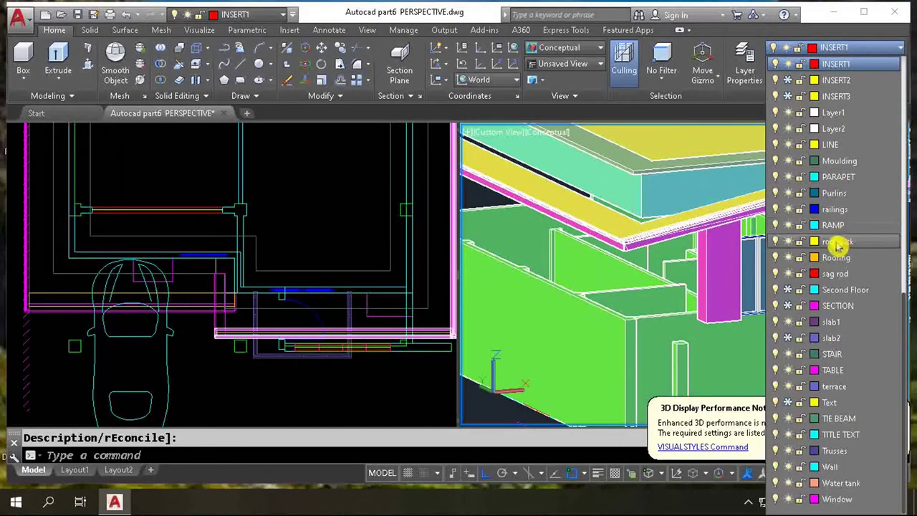
scroll(806, 118, "up", 3)
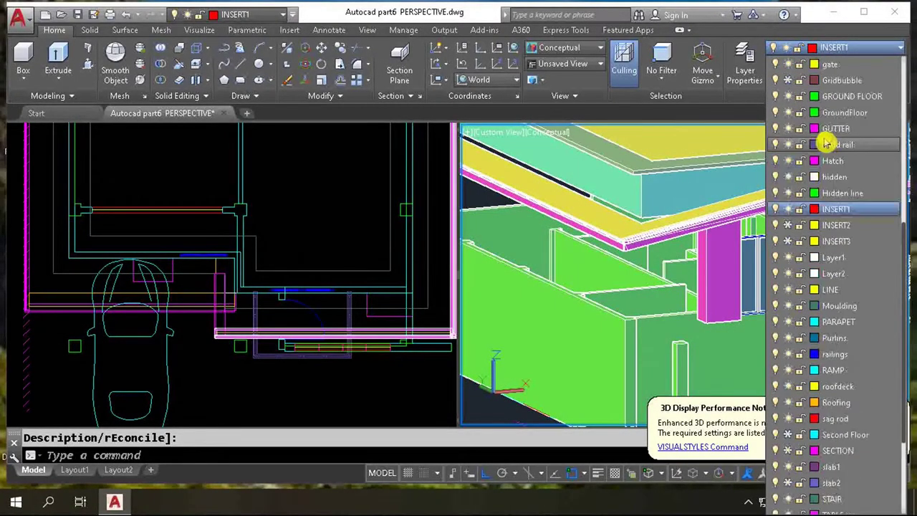
scroll(813, 129, "up", 4)
scroll(814, 129, "up", 3)
scroll(803, 122, "up", 3)
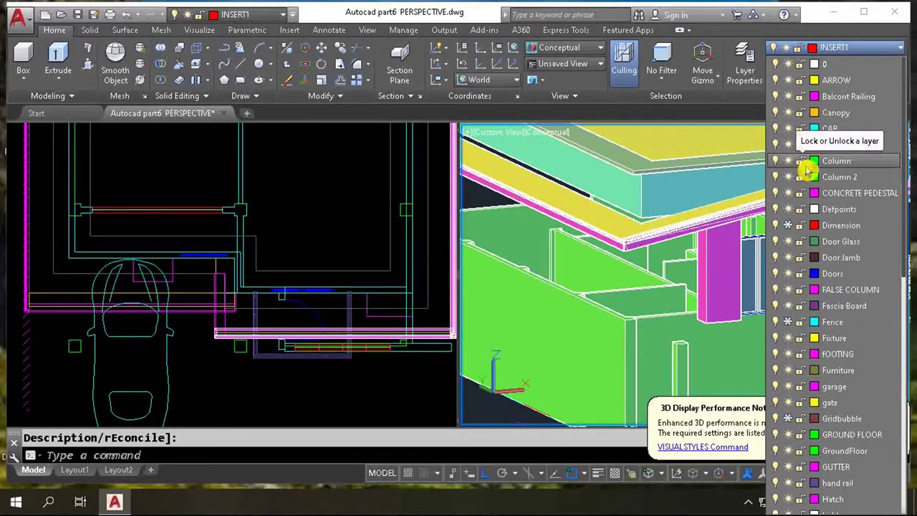
left_click(789, 113)
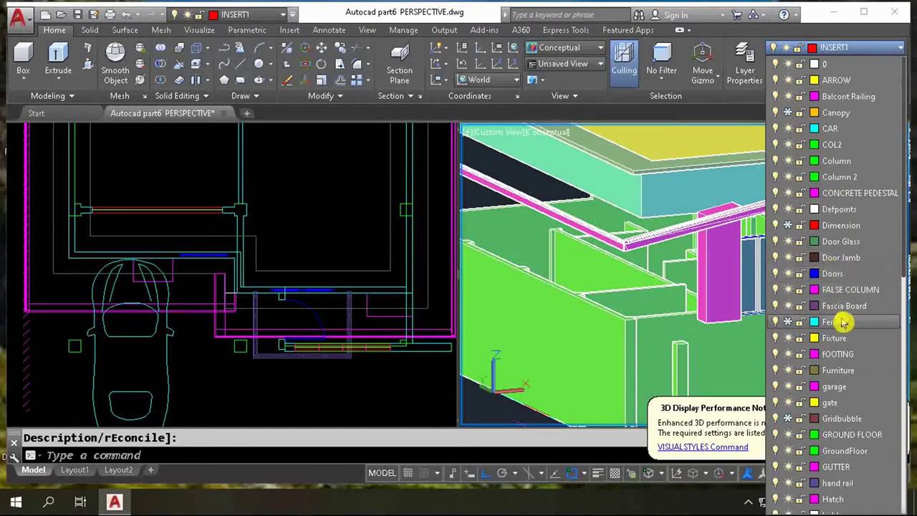
scroll(838, 186, "down", 1)
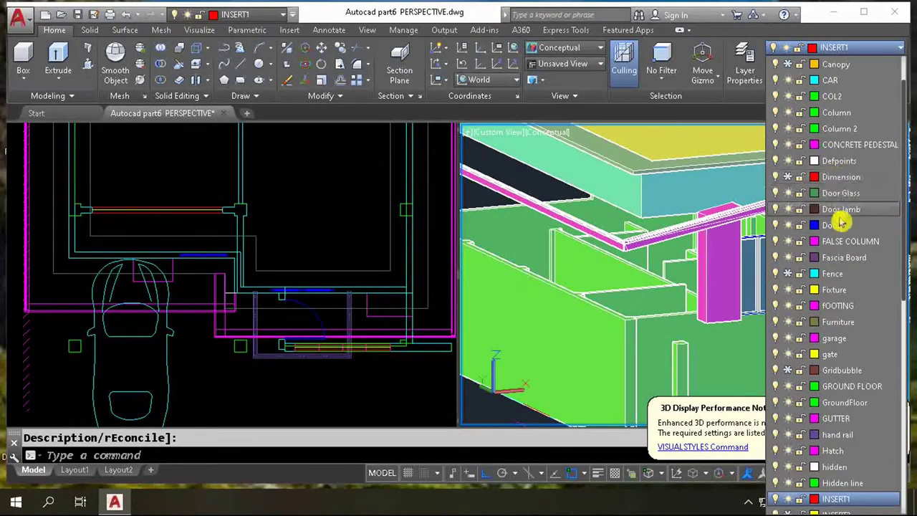
scroll(839, 220, "down", 2)
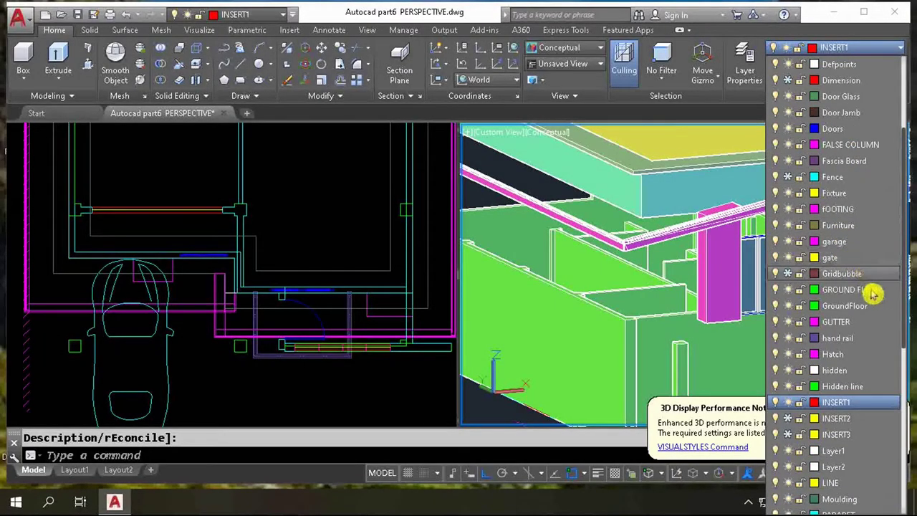
left_click(788, 323)
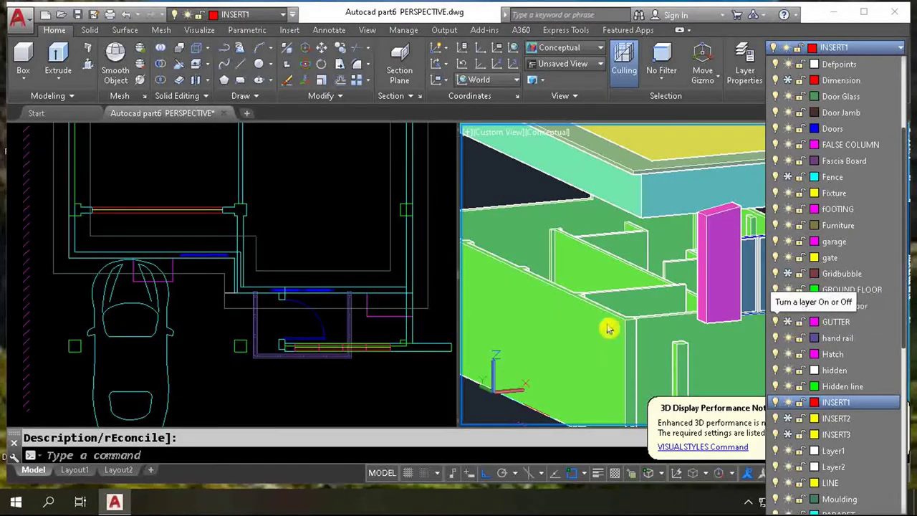
left_click(318, 302)
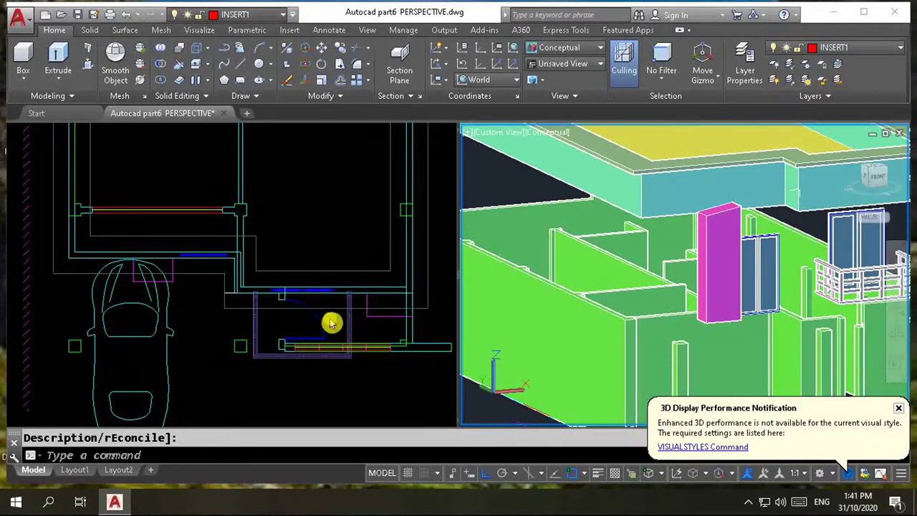
- Wheel-zoom out in the Top plan viewport
left_click(332, 318)
scroll(379, 340, "up", 5)
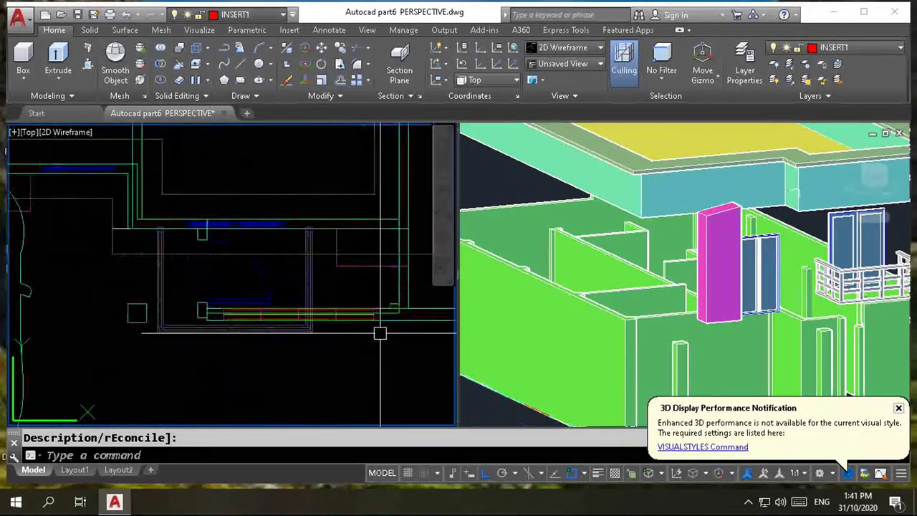
scroll(379, 340, "down", 3)
scroll(385, 332, "up", 2)
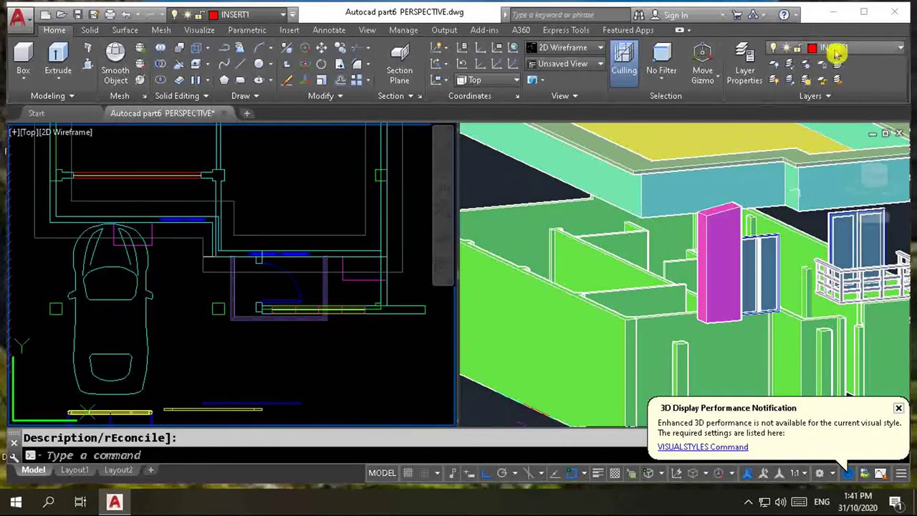
scroll(362, 313, "up", 4)
scroll(362, 314, "up", 1)
scroll(362, 312, "down", 2)
scroll(370, 291, "down", 4)
scroll(322, 246, "up", 5)
scroll(328, 246, "up", 2)
scroll(328, 375, "down", 3)
scroll(333, 385, "down", 1)
scroll(328, 322, "up", 3)
scroll(322, 408, "down", 2)
scroll(322, 322, "up", 3)
scroll(318, 323, "up", 1)
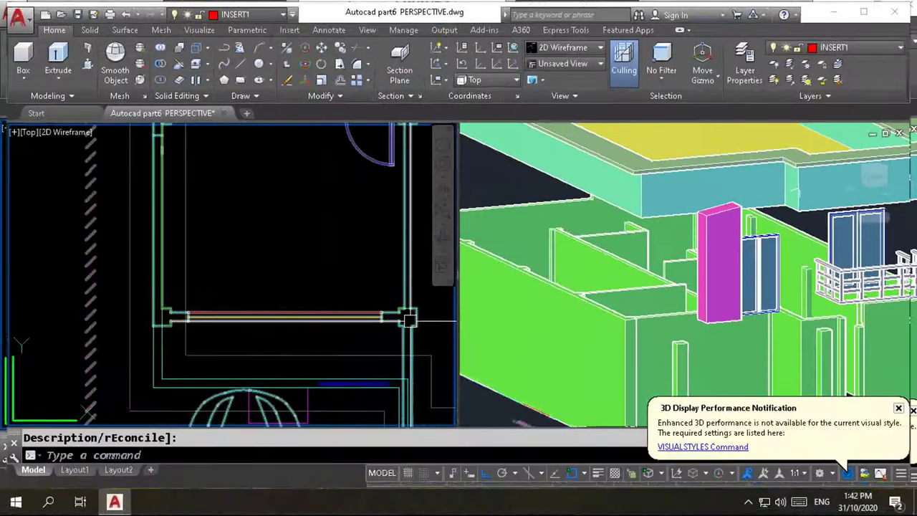
scroll(301, 313, "down", 3)
scroll(301, 313, "down", 2)
scroll(301, 314, "up", 4)
scroll(194, 323, "up", 3)
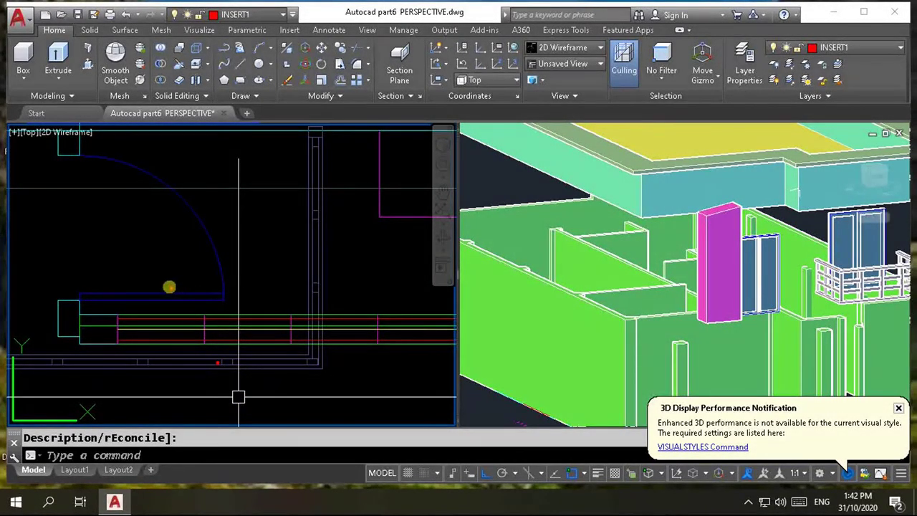
- Pan and zoom the plan to frame the whole ground floor
left_click_drag(106, 287, 450, 374)
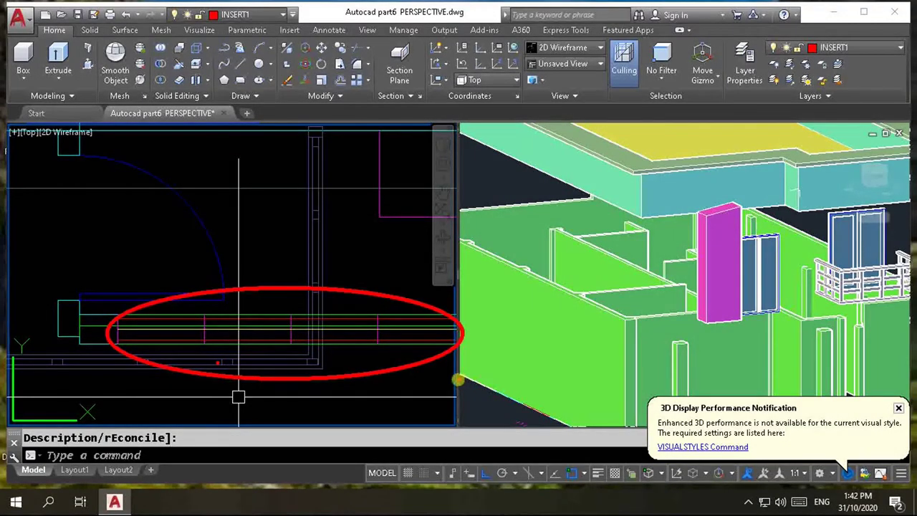
scroll(238, 398, "down", 2)
scroll(272, 380, "down", 2)
scroll(316, 358, "down", 2)
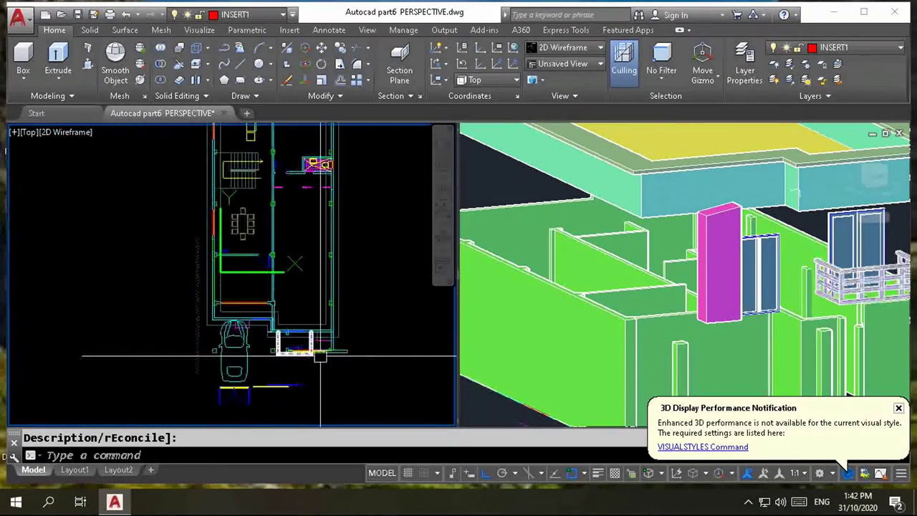
scroll(304, 356, "up", 4)
scroll(301, 351, "down", 1)
scroll(287, 336, "up", 2)
scroll(272, 323, "down", 3)
scroll(260, 308, "down", 1)
scroll(258, 287, "down", 3)
scroll(254, 244, "down", 2)
scroll(252, 201, "down", 2)
scroll(251, 190, "up", 5)
scroll(251, 190, "up", 2)
scroll(255, 189, "up", 2)
scroll(257, 204, "down", 5)
scroll(260, 224, "down", 1)
scroll(261, 236, "up", 3)
scroll(265, 251, "down", 2)
scroll(344, 380, "up", 3)
scroll(359, 399, "down", 2)
scroll(351, 394, "up", 2)
scroll(330, 380, "up", 2)
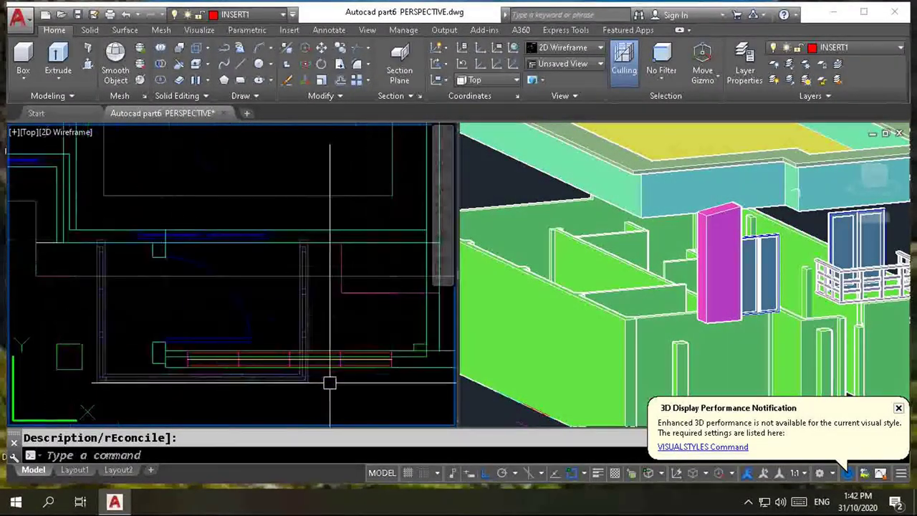
scroll(337, 367, "up", 1)
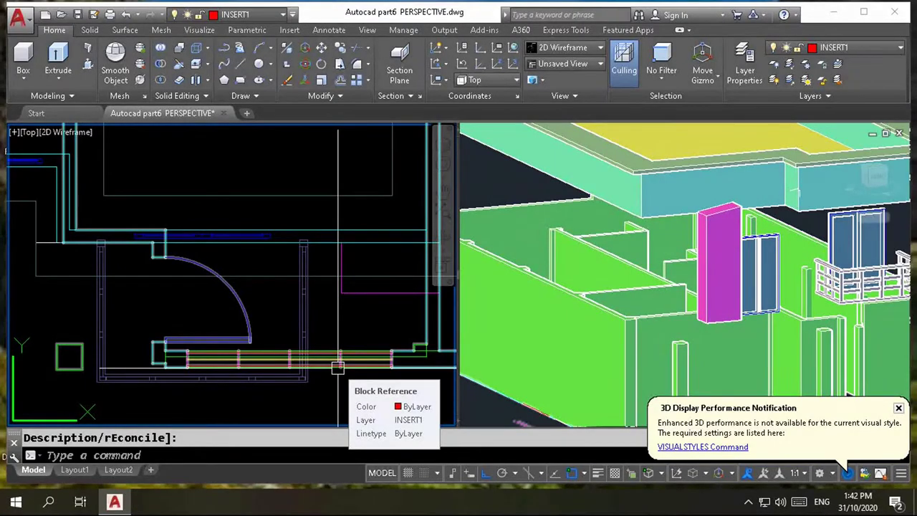
- Pan the plan down to bring the car at the front into view
scroll(338, 367, "down", 2)
scroll(333, 364, "down", 2)
scroll(328, 361, "down", 2)
scroll(326, 356, "down", 2)
scroll(323, 351, "up", 3)
scroll(316, 342, "up", 2)
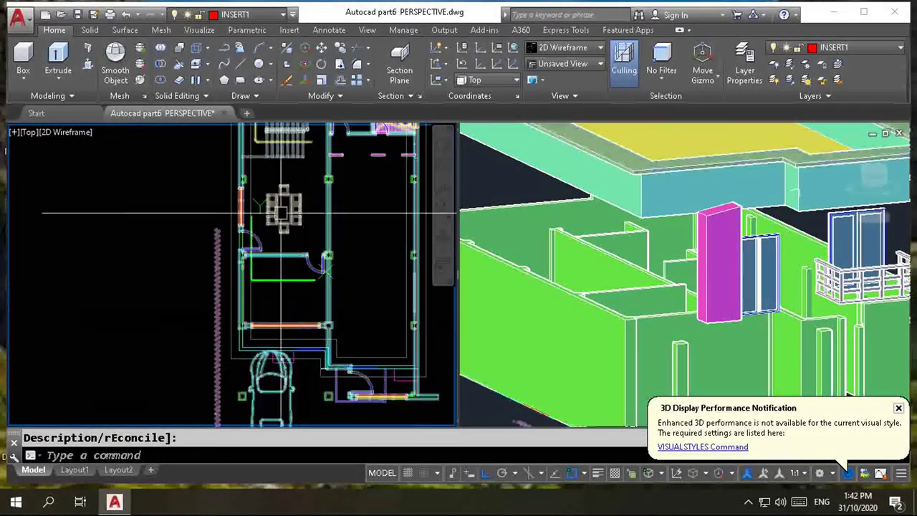
scroll(246, 252, "up", 3)
scroll(244, 249, "up", 2)
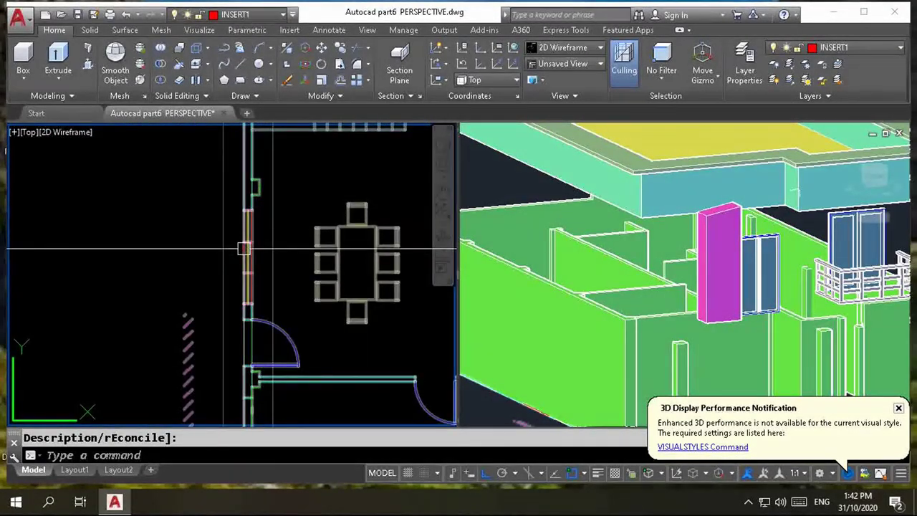
scroll(244, 246, "down", 3)
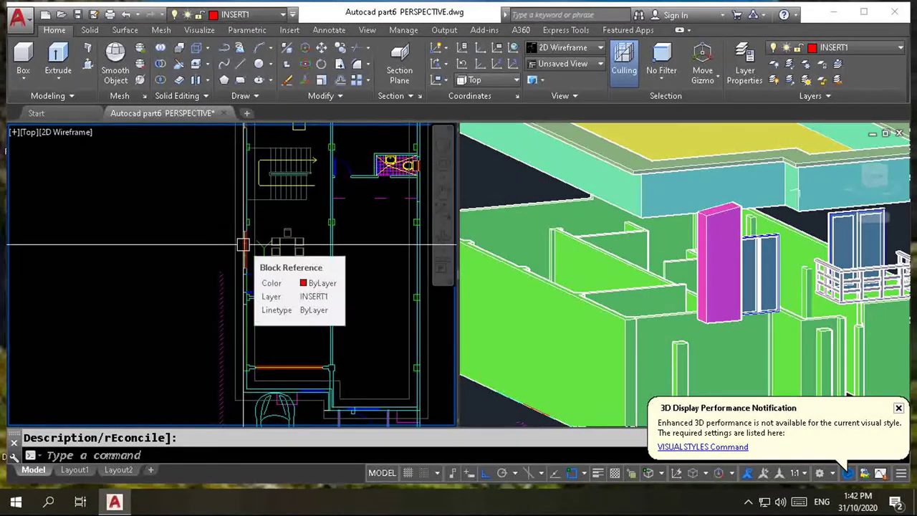
middle_click_drag(244, 246, 218, 184)
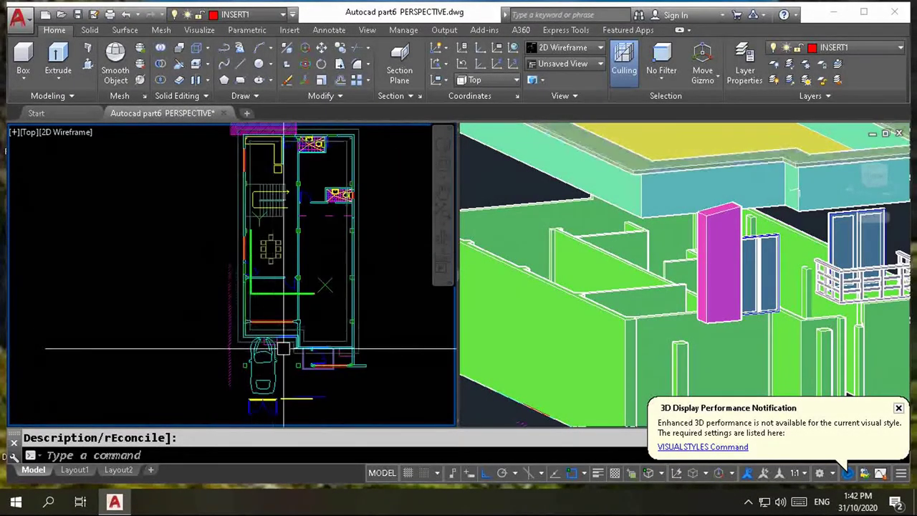
left_click(541, 337)
- Zoom out in the right 3D viewport to show the whole house
scroll(541, 337, "down", 5)
scroll(566, 322, "down", 2)
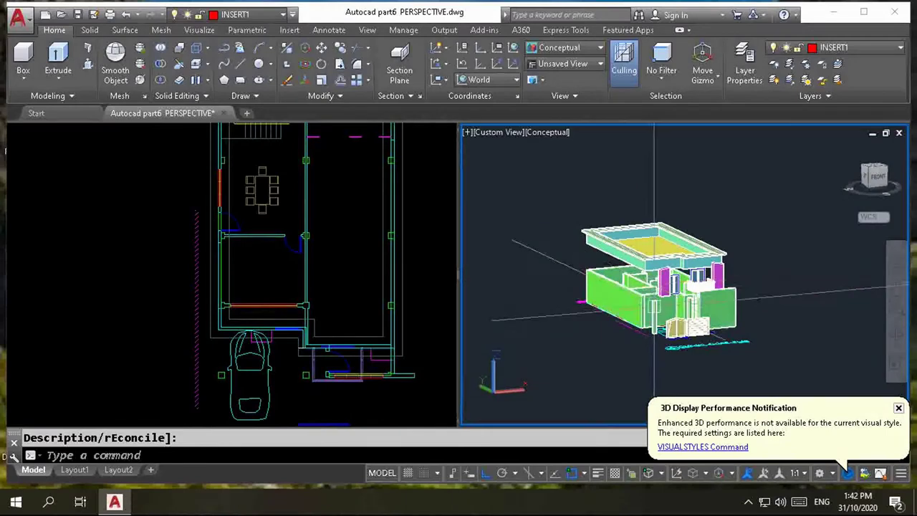
scroll(589, 307, "up", 2)
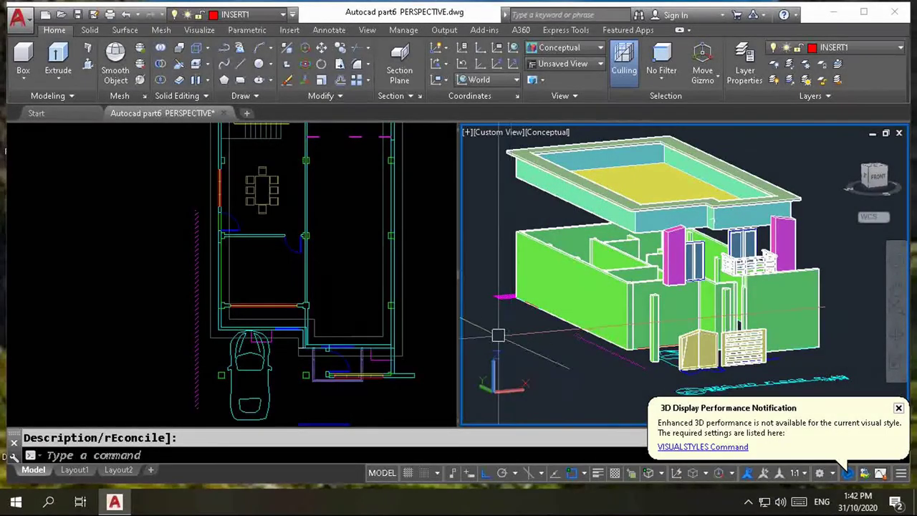
- Zoom the Top plan view in on the front entrance door and gate
left_click(337, 393)
scroll(337, 394, "up", 3)
scroll(344, 390, "up", 1)
scroll(355, 387, "down", 2)
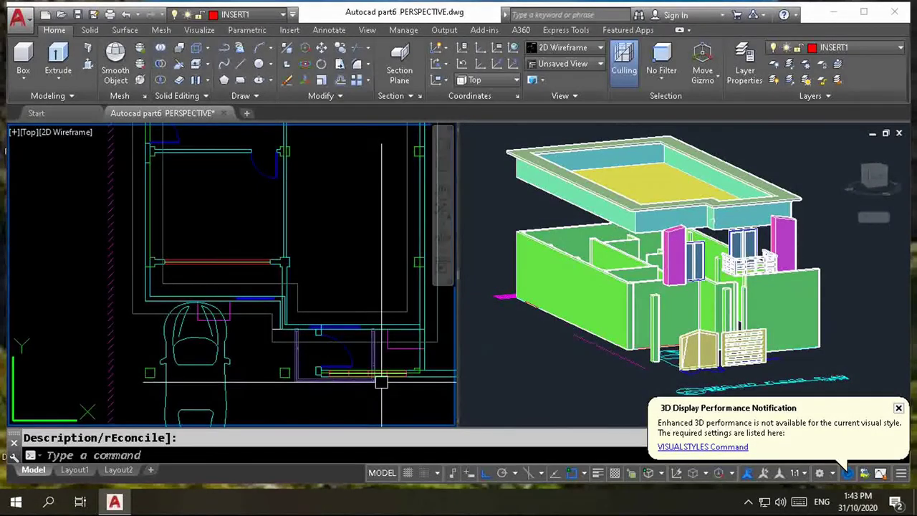
scroll(359, 385, "up", 2)
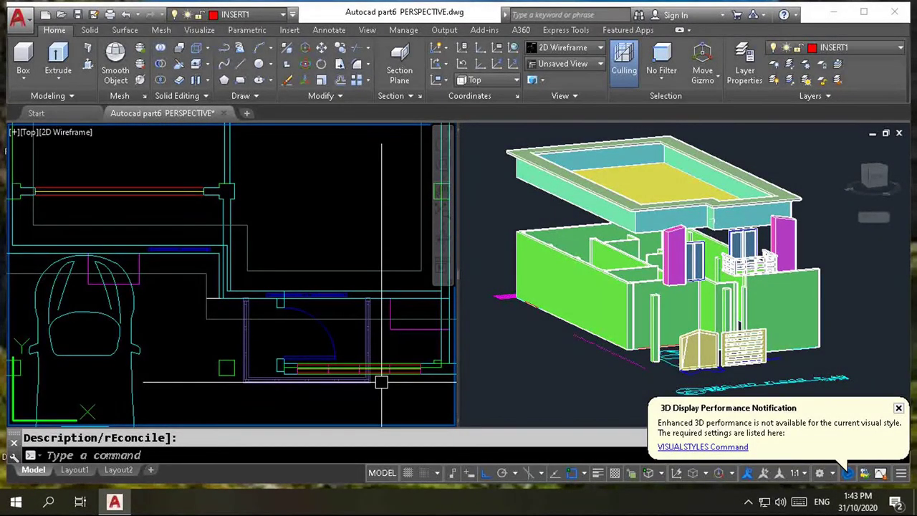
scroll(380, 381, "down", 1)
scroll(373, 377, "down", 1)
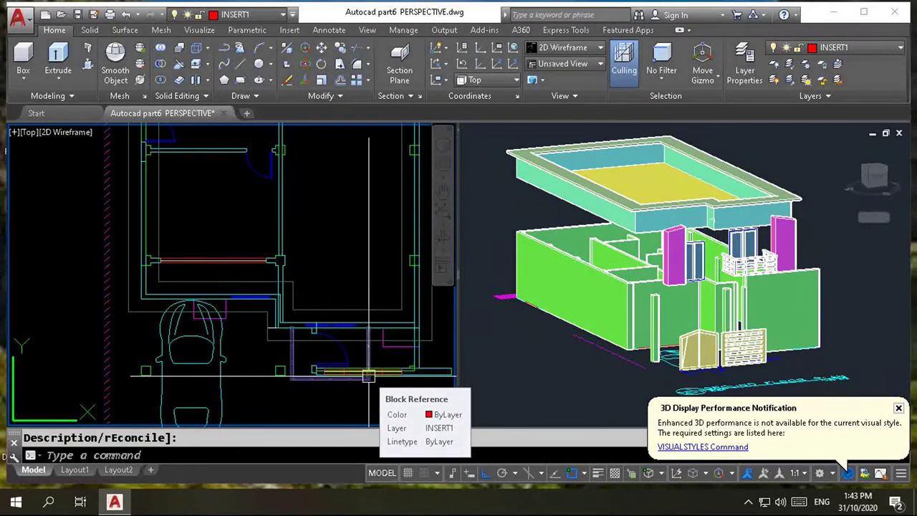
scroll(366, 373, "up", 1)
scroll(358, 365, "down", 1)
scroll(351, 358, "up", 1)
scroll(347, 352, "up", 1)
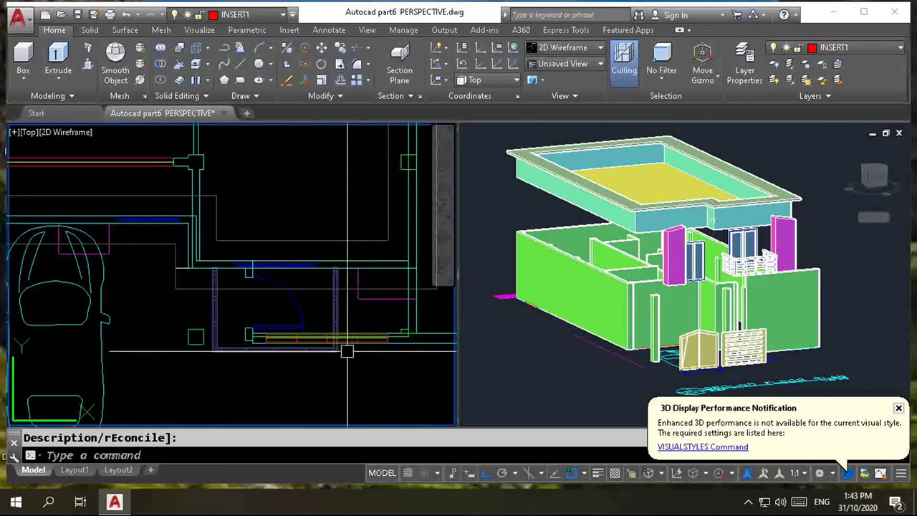
scroll(347, 351, "up", 1)
scroll(340, 345, "up", 1)
scroll(334, 340, "up", 1)
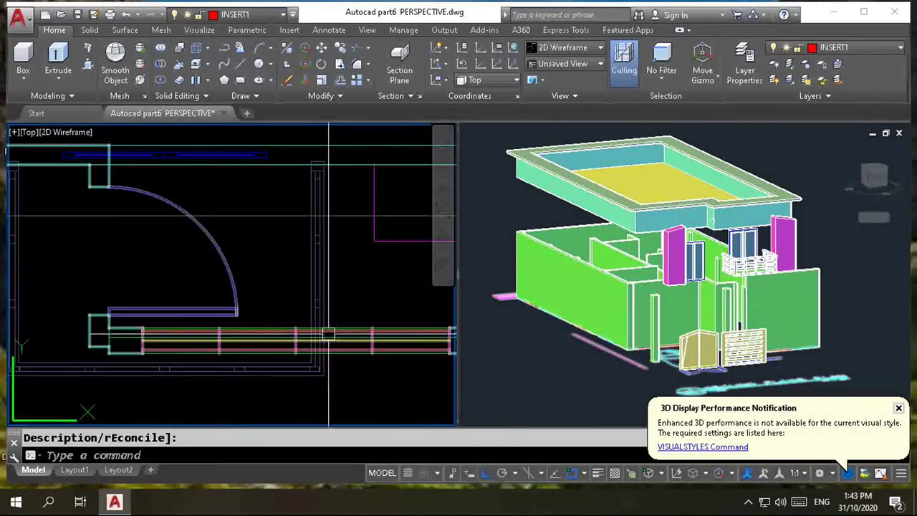
scroll(337, 338, "down", 1)
scroll(344, 342, "down", 1)
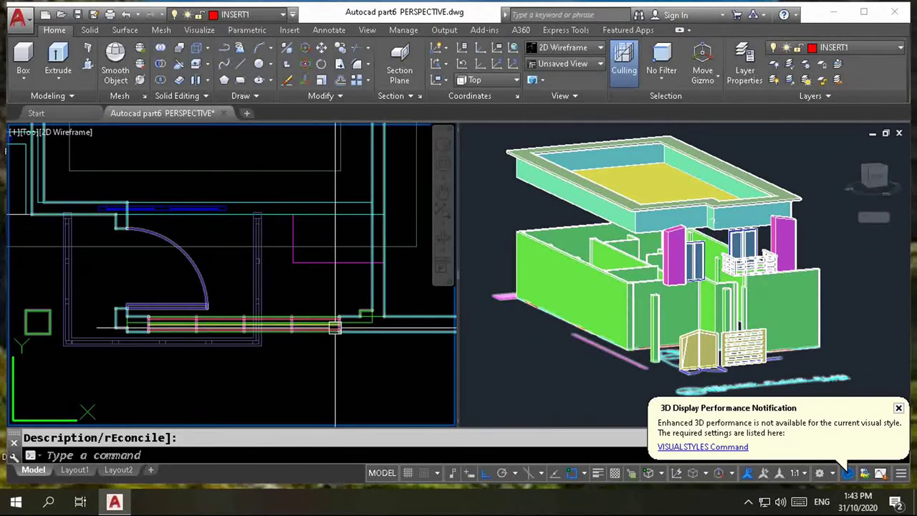
left_click(335, 328)
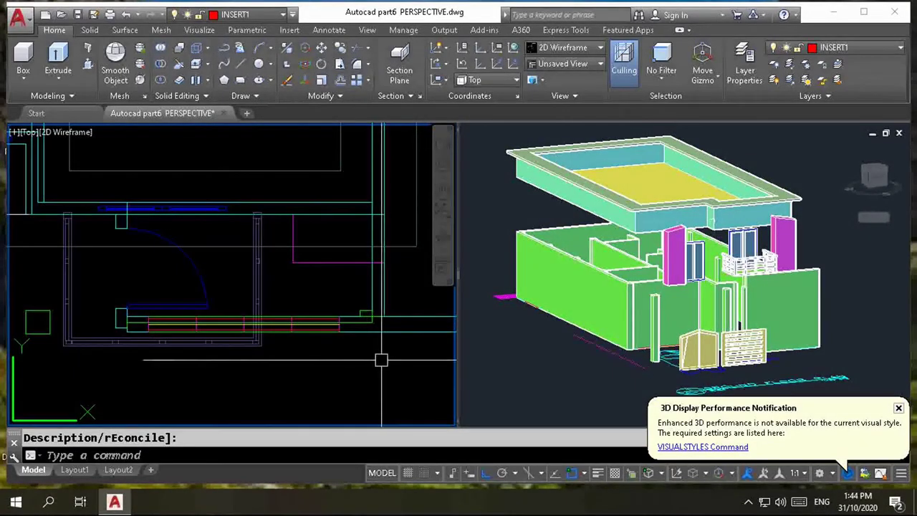
scroll(316, 244, "down", 2)
scroll(287, 201, "up", 2)
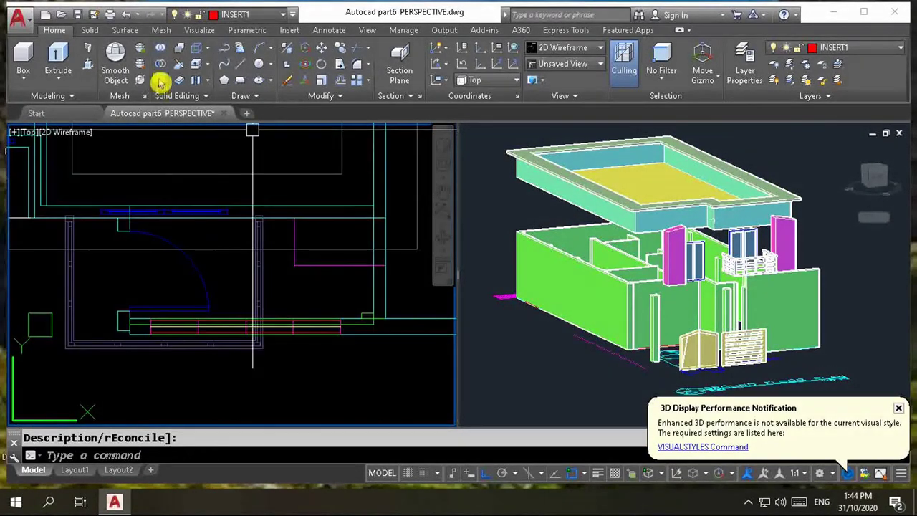
left_click(87, 50)
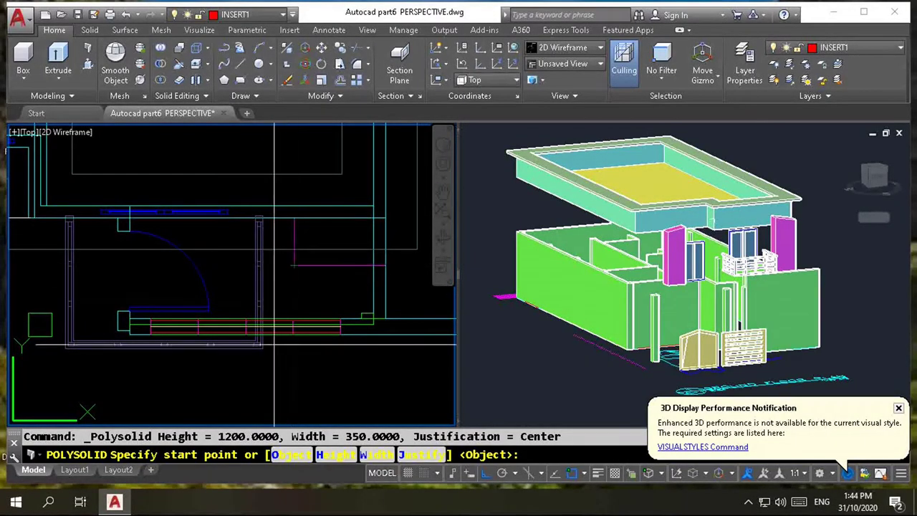
scroll(224, 293, "up", 3)
scroll(225, 293, "down", 3)
type("dli")
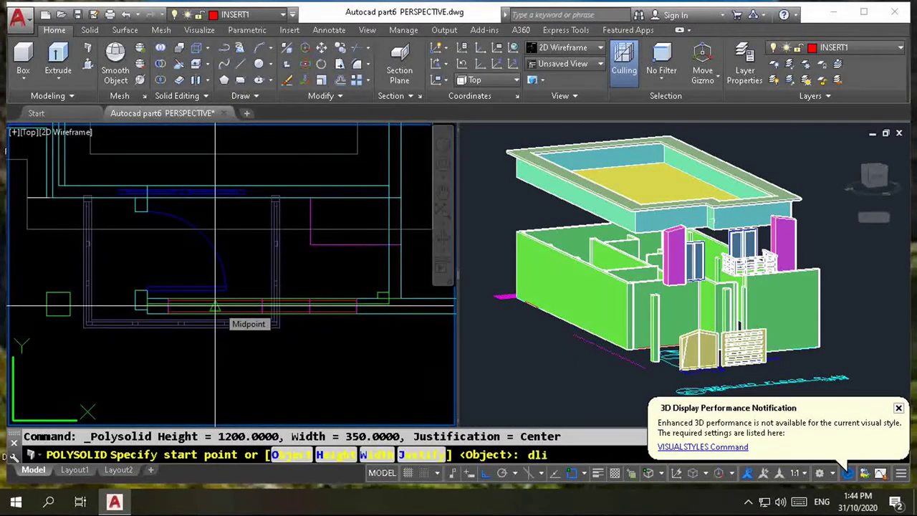
key("Return")
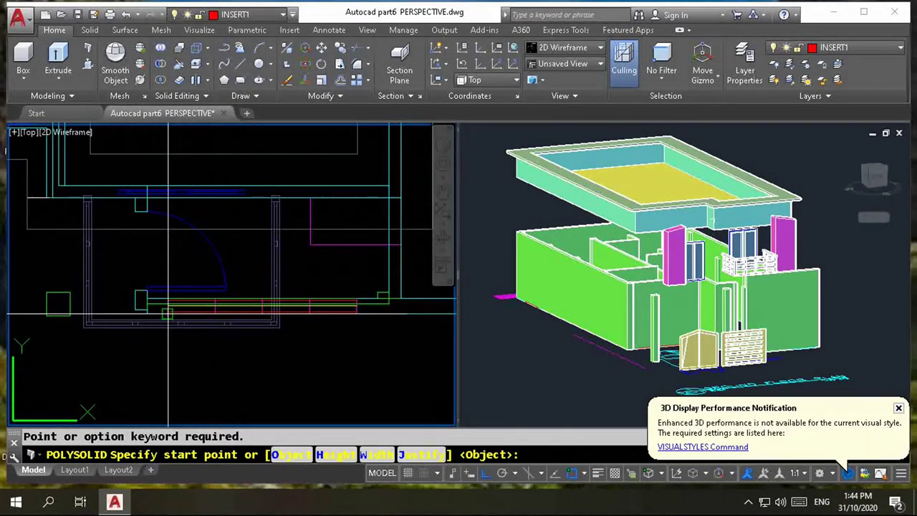
left_click(168, 314)
left_click(356, 313)
key("Escape")
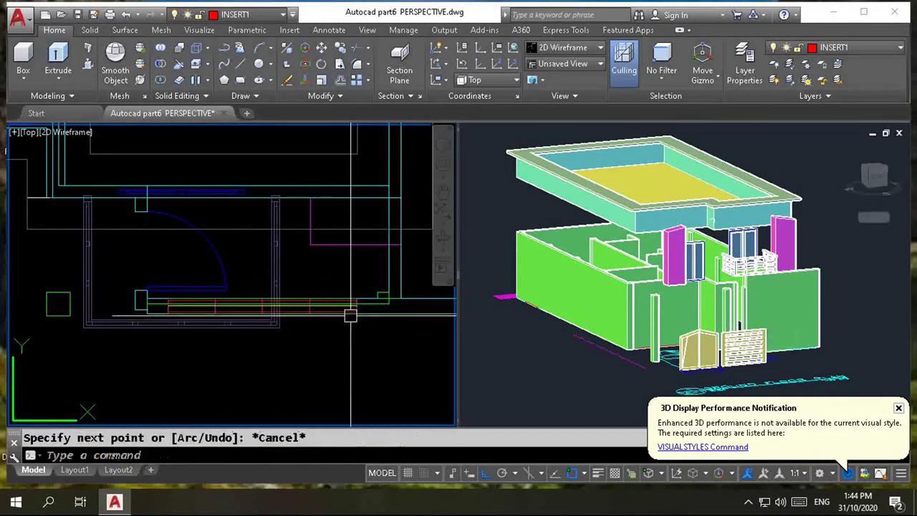
type("d")
type("i")
key("Return")
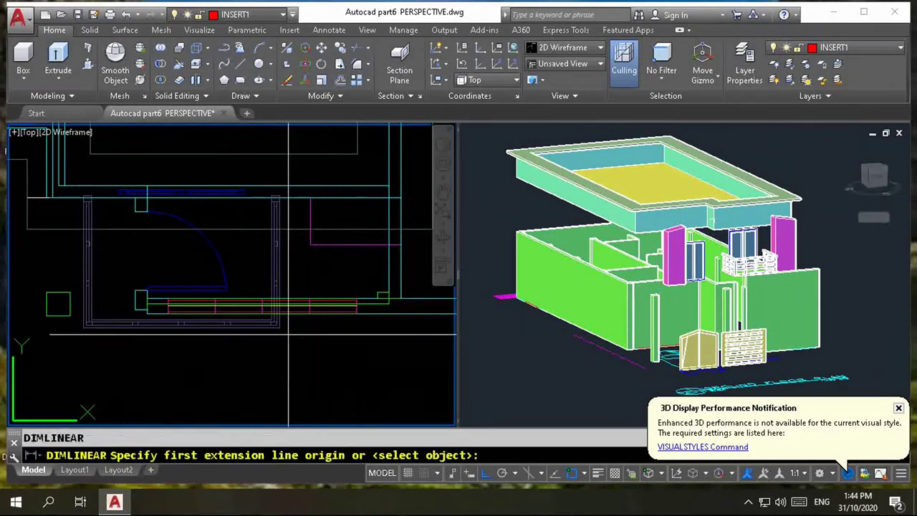
left_click(356, 314)
left_click(169, 308)
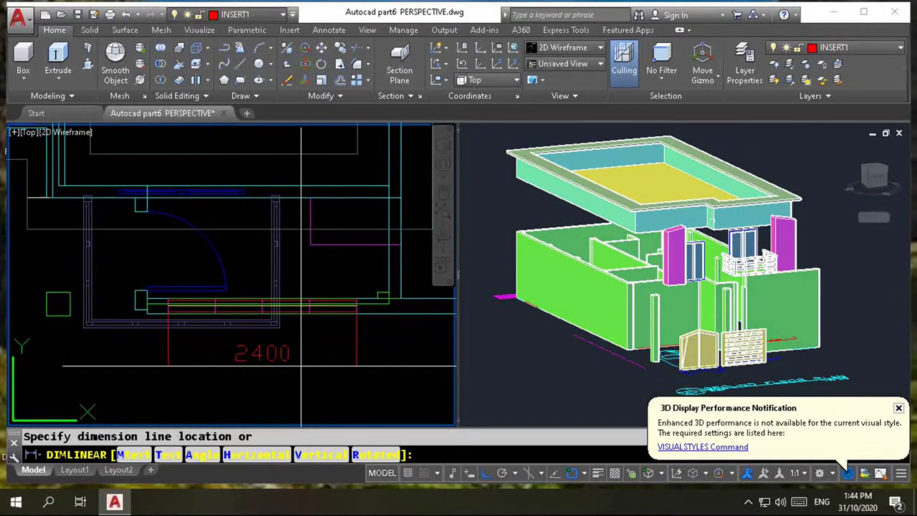
key("Escape")
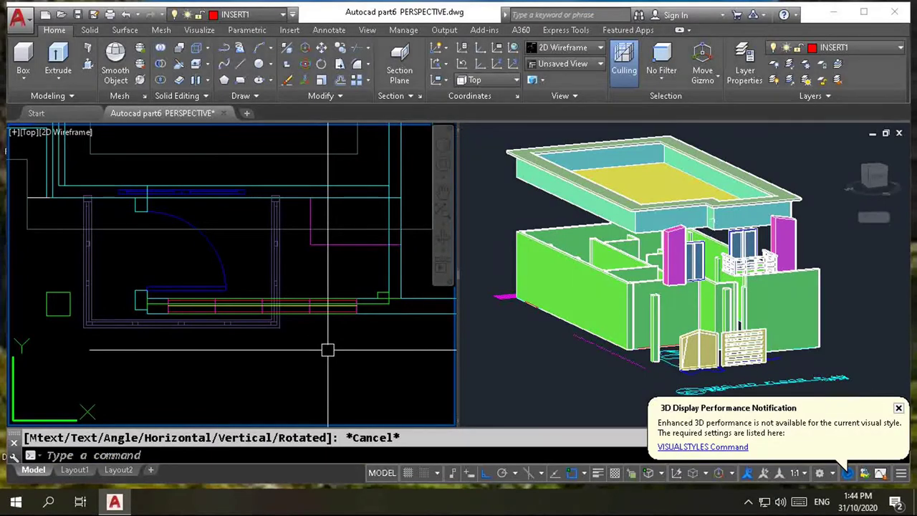
- Zoom the 3D view in on the yellow front gate and grille
left_click(809, 319)
scroll(762, 306, "up", 5)
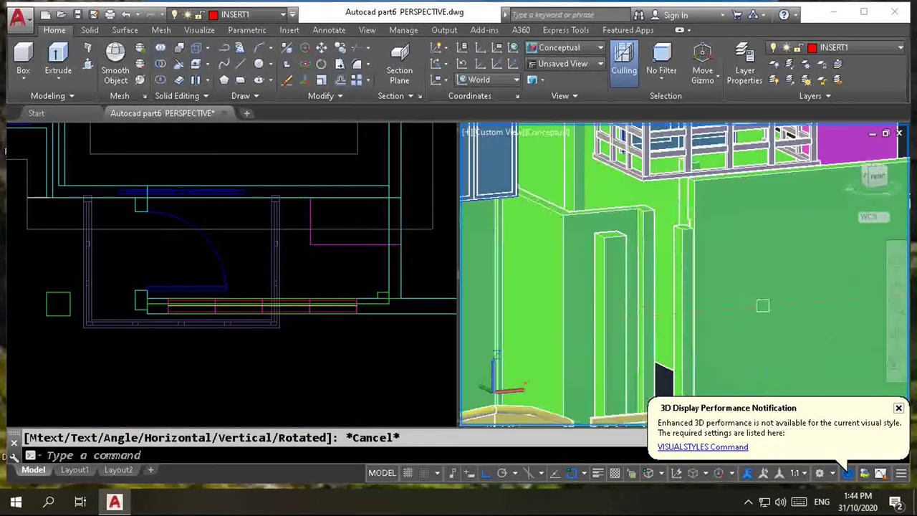
scroll(762, 306, "down", 3)
scroll(752, 294, "down", 3)
scroll(738, 272, "down", 3)
scroll(721, 247, "up", 2)
scroll(721, 247, "up", 4)
scroll(721, 258, "down", 4)
scroll(720, 306, "up", 4)
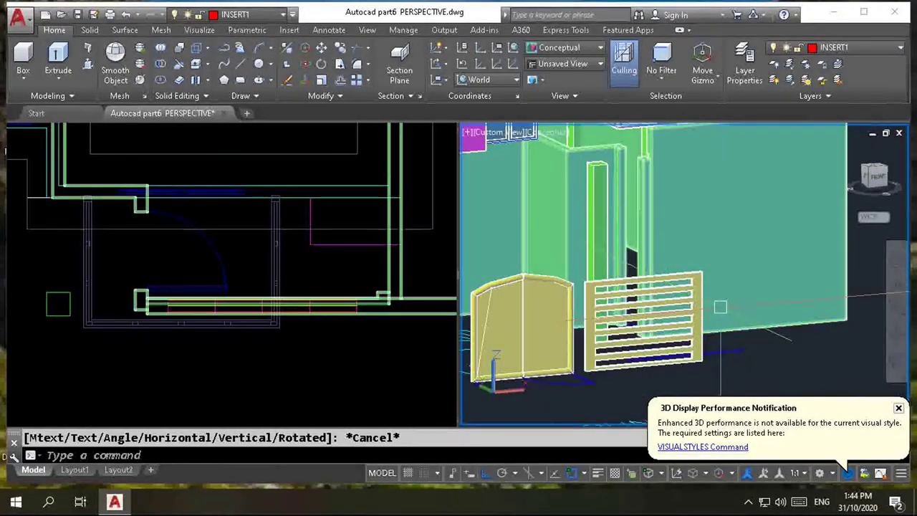
scroll(721, 307, "down", 4)
scroll(729, 227, "up", 3)
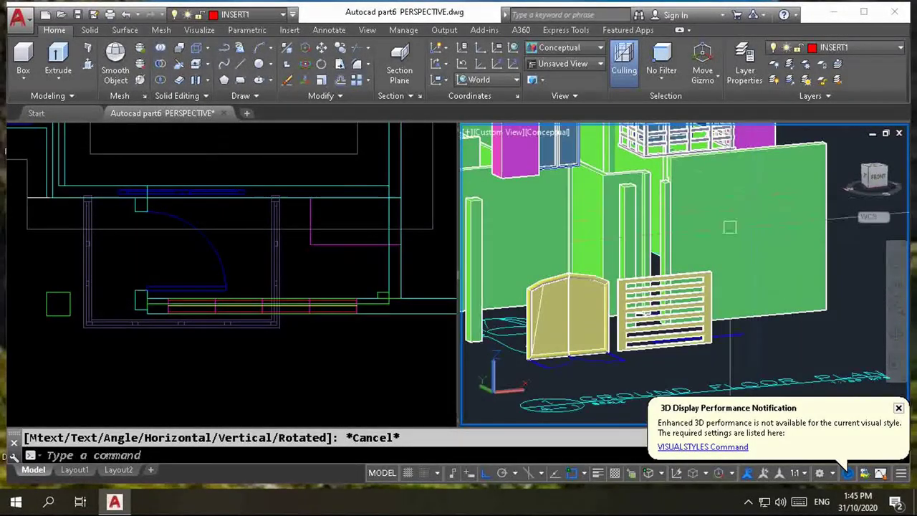
scroll(756, 262, "down", 2)
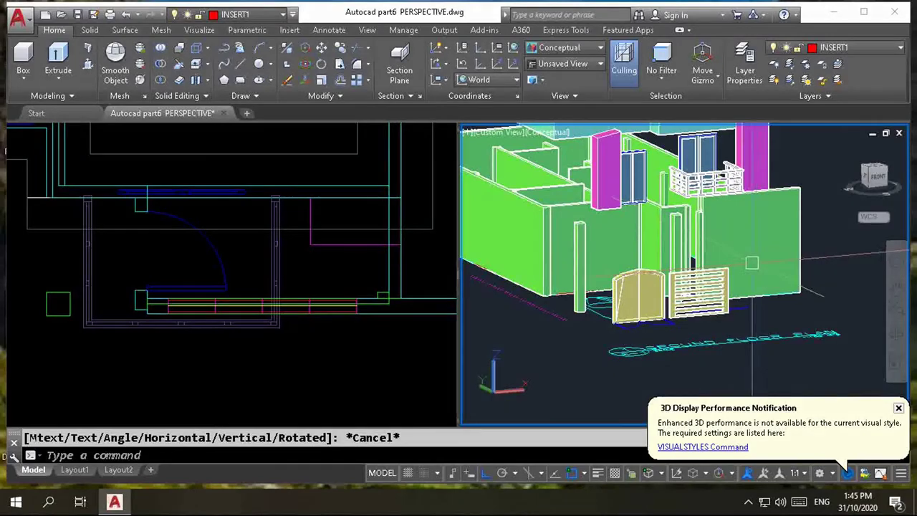
scroll(756, 262, "up", 3)
scroll(755, 262, "down", 3)
scroll(756, 262, "up", 2)
scroll(710, 286, "up", 1)
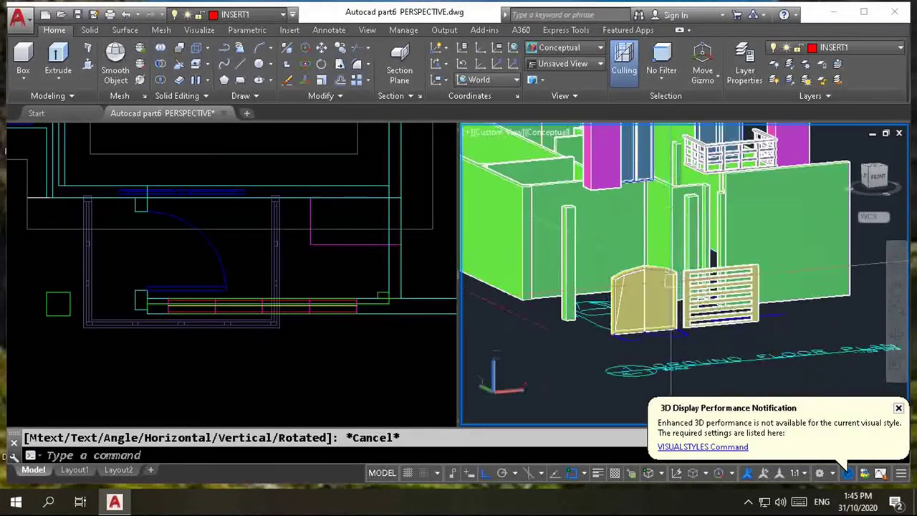
scroll(709, 286, "up", 1)
scroll(709, 287, "up", 1)
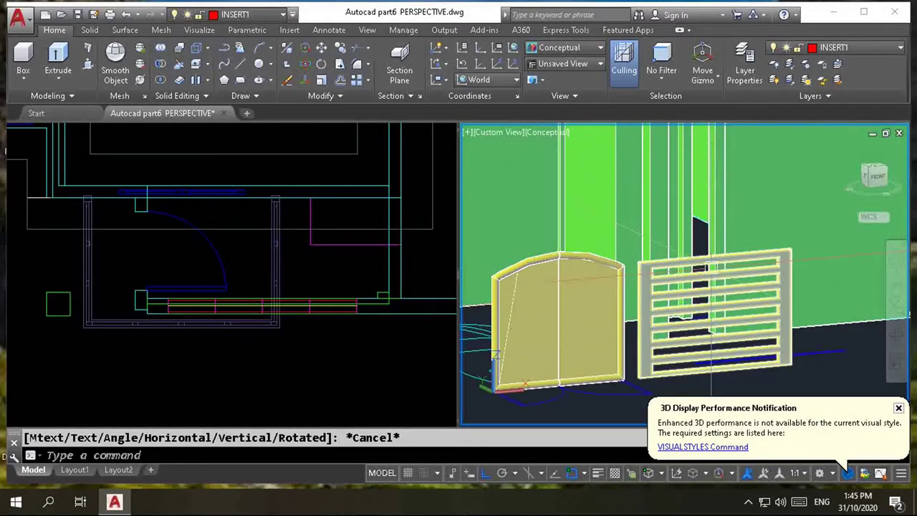
- Select the grille to confirm it sits on the gate layer
left_click(711, 267)
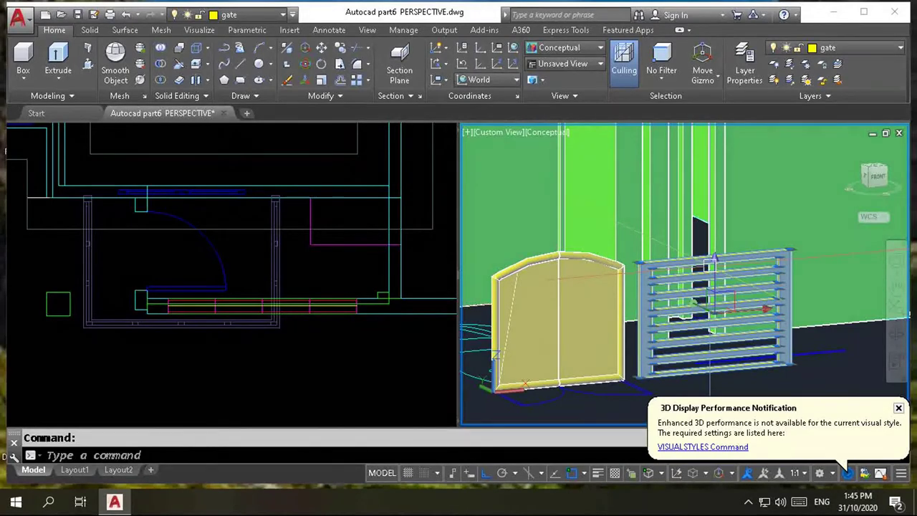
key("Escape")
left_click(853, 49)
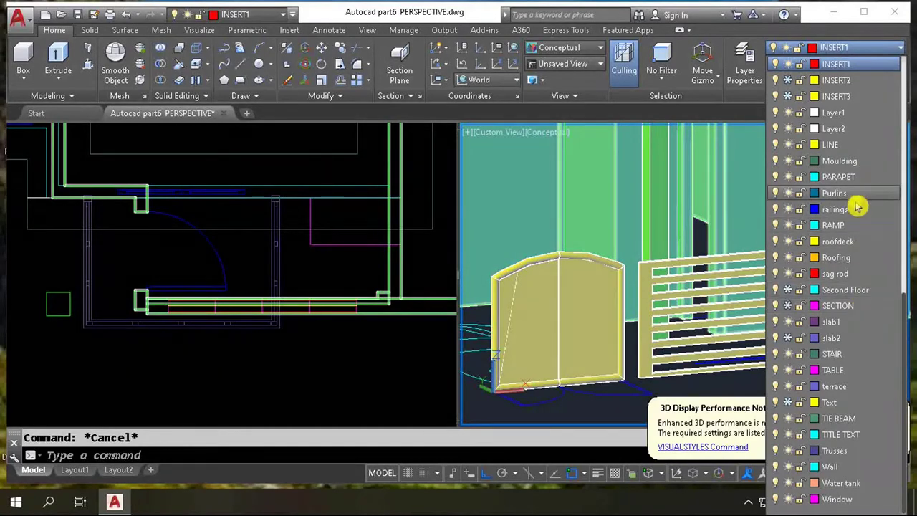
- Turn off the gate layer so the front gate and grille disappear
scroll(844, 278, "up", 3)
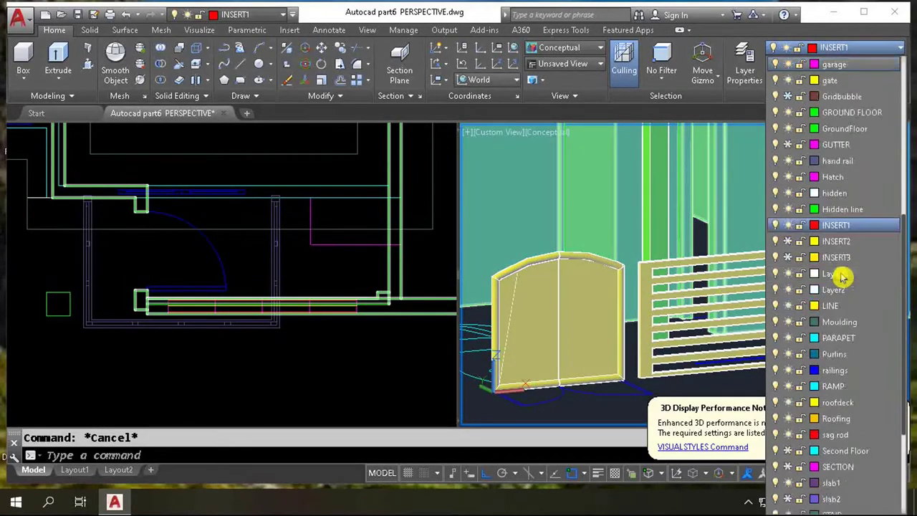
left_click(775, 80)
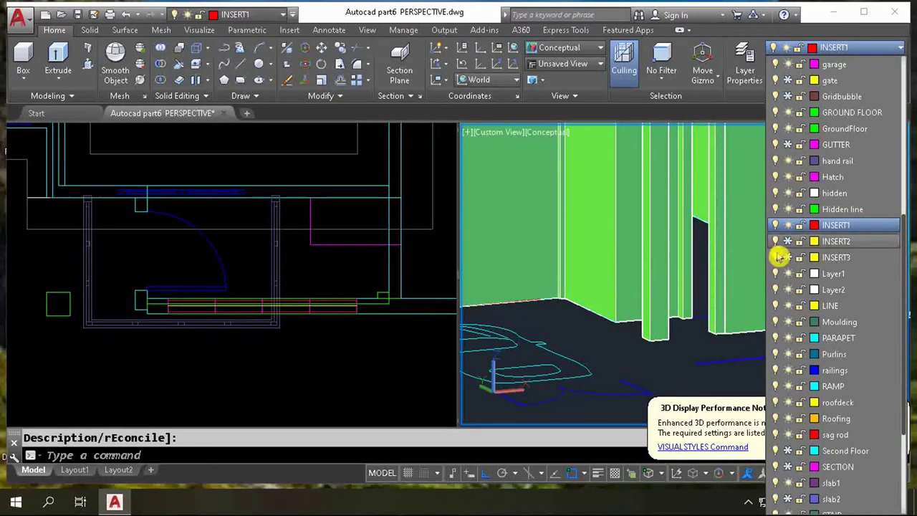
scroll(749, 274, "down", 5)
scroll(611, 334, "up", 2)
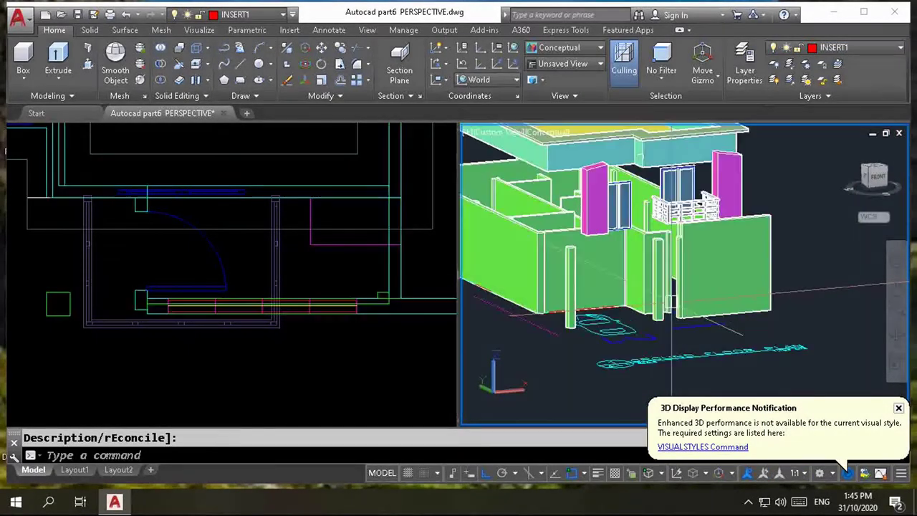
scroll(611, 333, "down", 3)
left_click(368, 372)
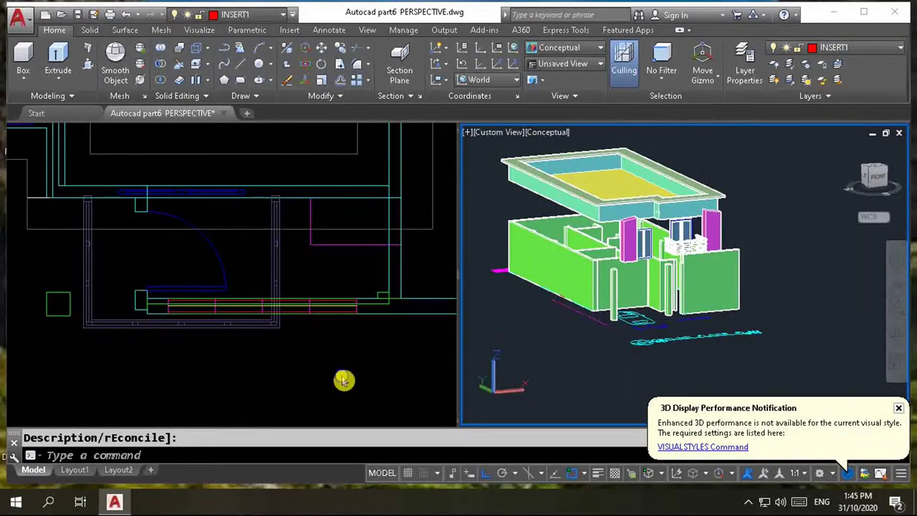
- Pan and zoom over the front wall in the plan, then bring up the standard views list
middle_click_drag(359, 352, 278, 344)
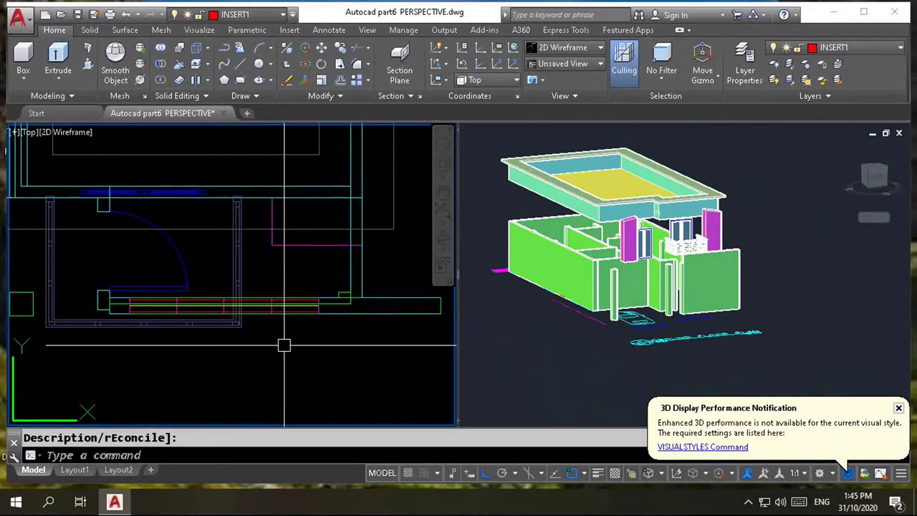
scroll(286, 346, "up", 3)
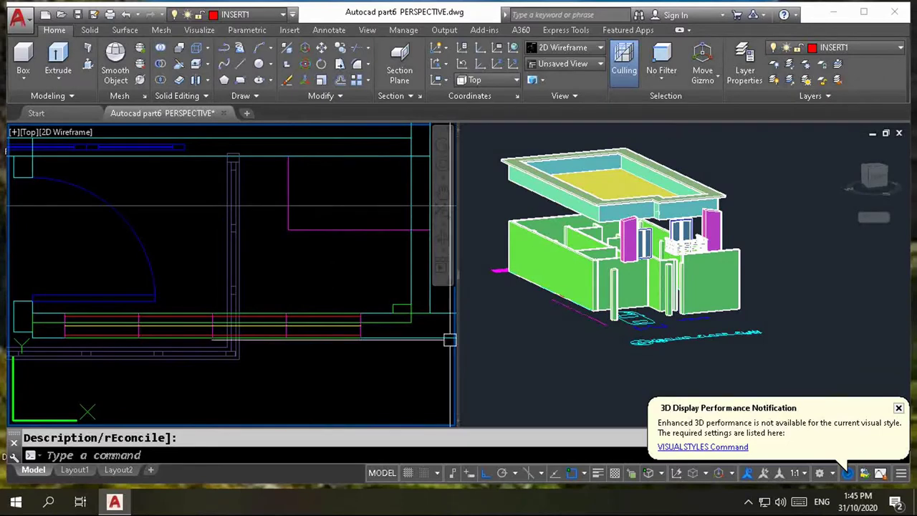
scroll(273, 358, "down", 2)
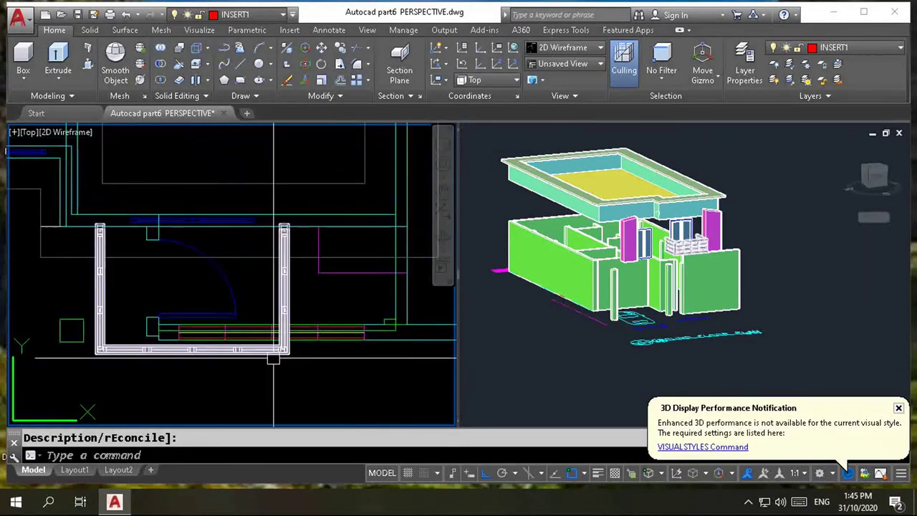
left_click(30, 139)
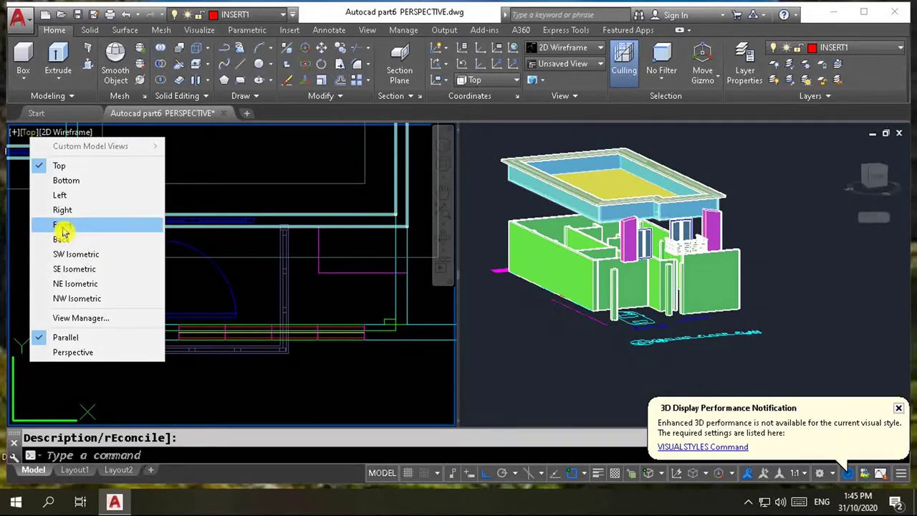
- Switch the left viewport to the Front view and enlarge the elevation
left_click(68, 225)
scroll(177, 322, "up", 2)
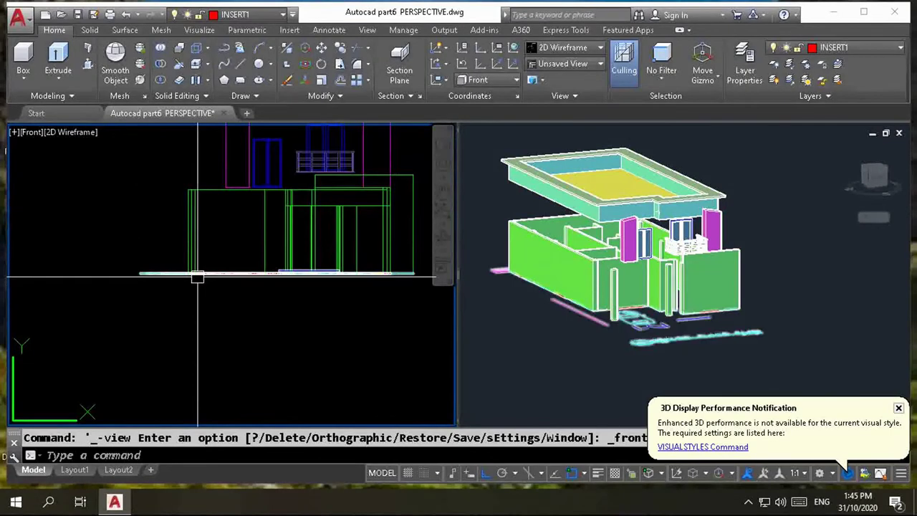
scroll(194, 277, "up", 2)
scroll(190, 274, "up", 1)
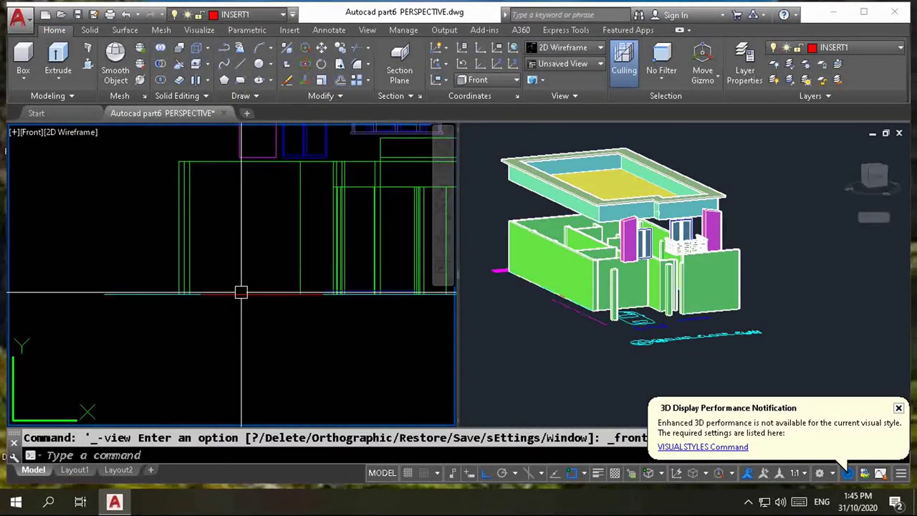
middle_click_drag(213, 322, 210, 328)
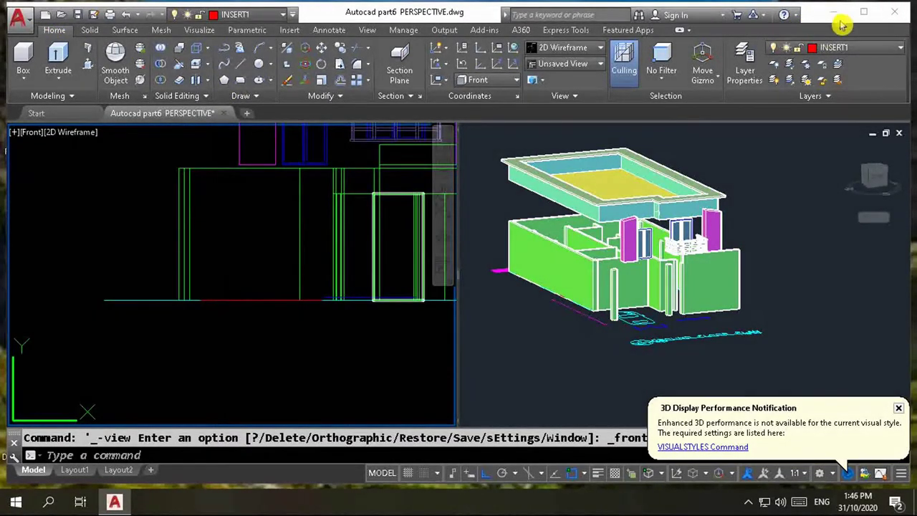
left_click(18, 16)
mouse_move(53, 119)
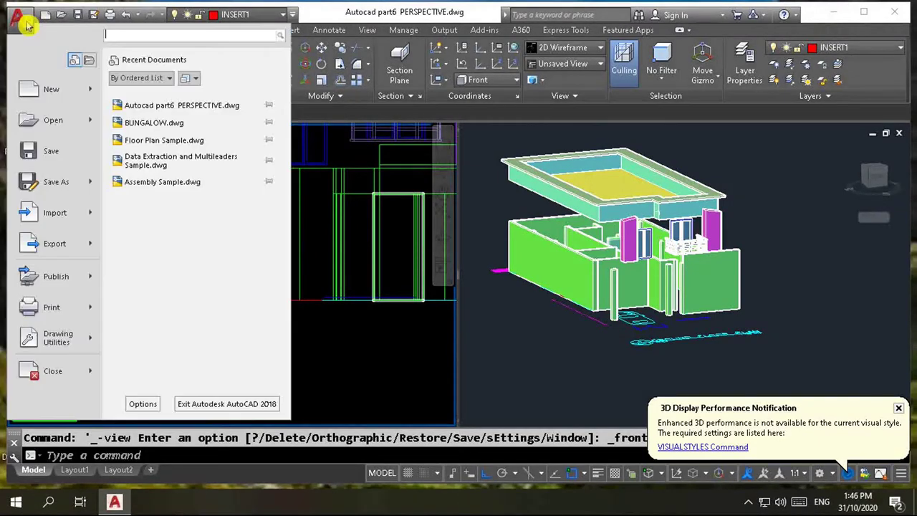
left_click(152, 113)
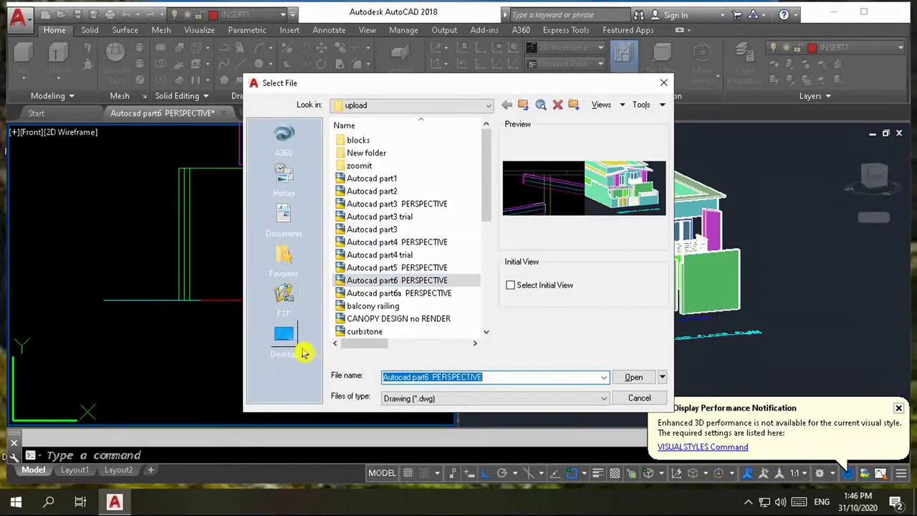
left_click(284, 333)
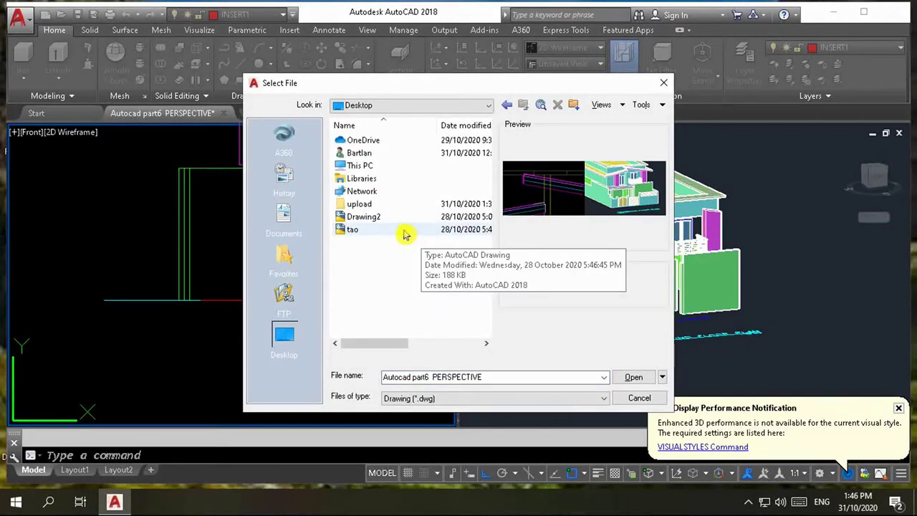
double_click(356, 204)
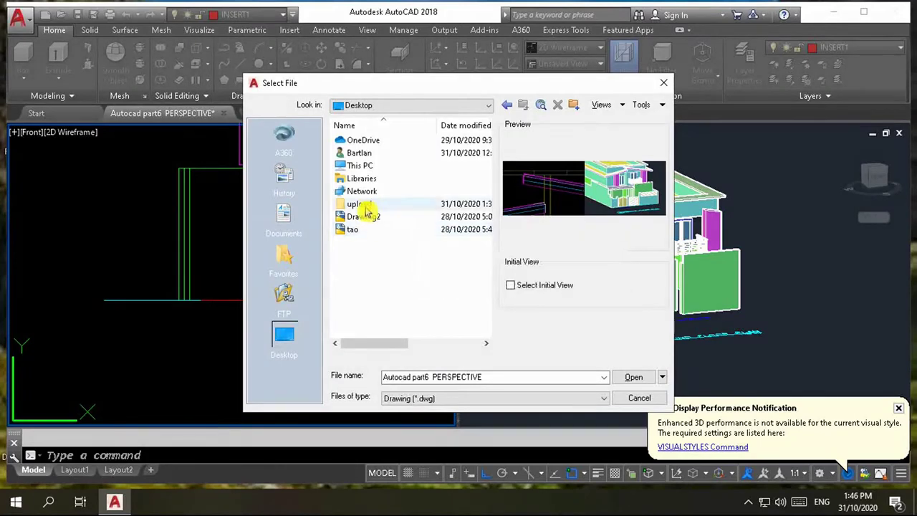
scroll(430, 265, "down", 1)
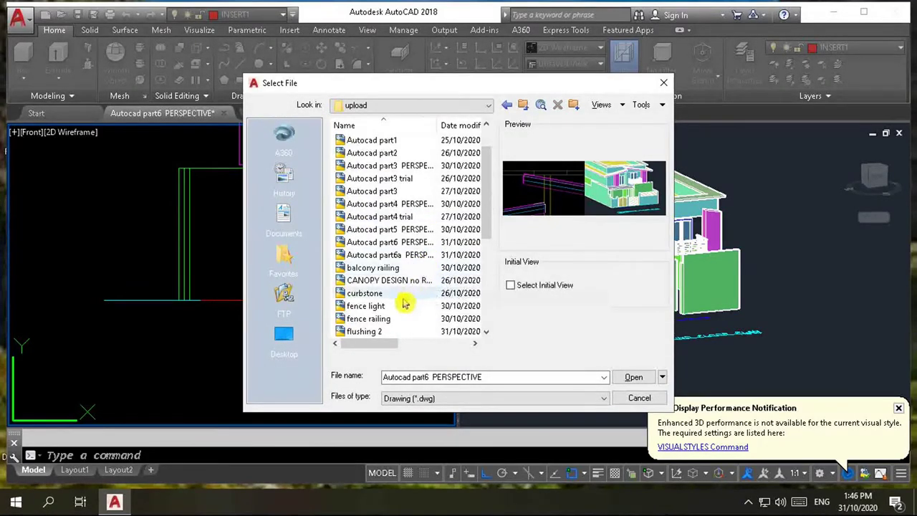
scroll(398, 244, "down", 3)
scroll(396, 265, "down", 1)
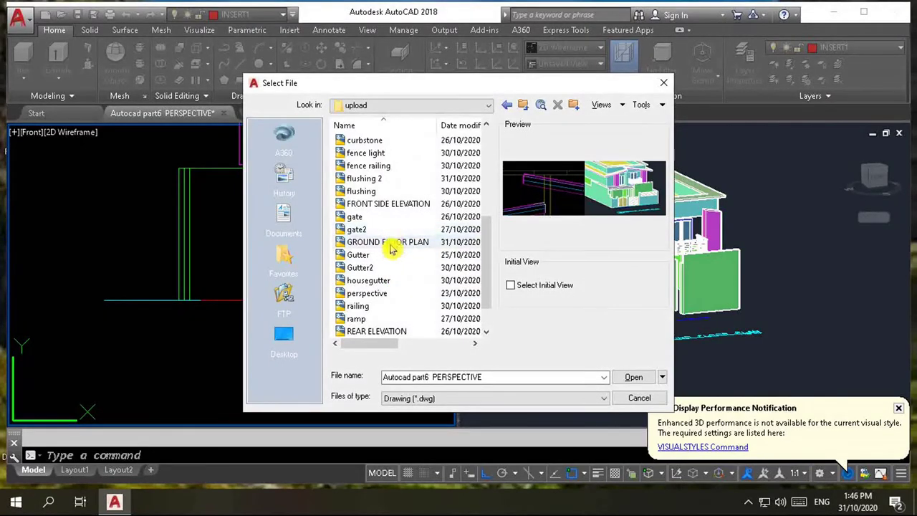
scroll(391, 228, "up", 2)
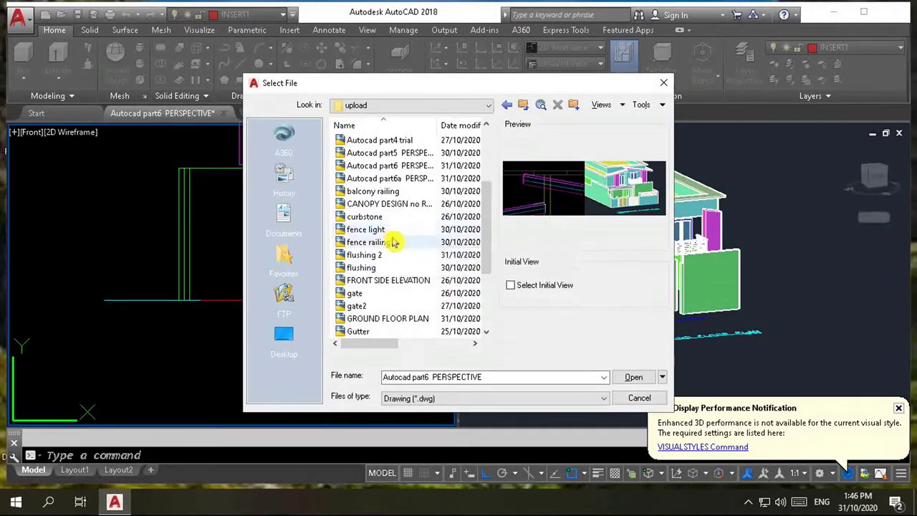
double_click(382, 283)
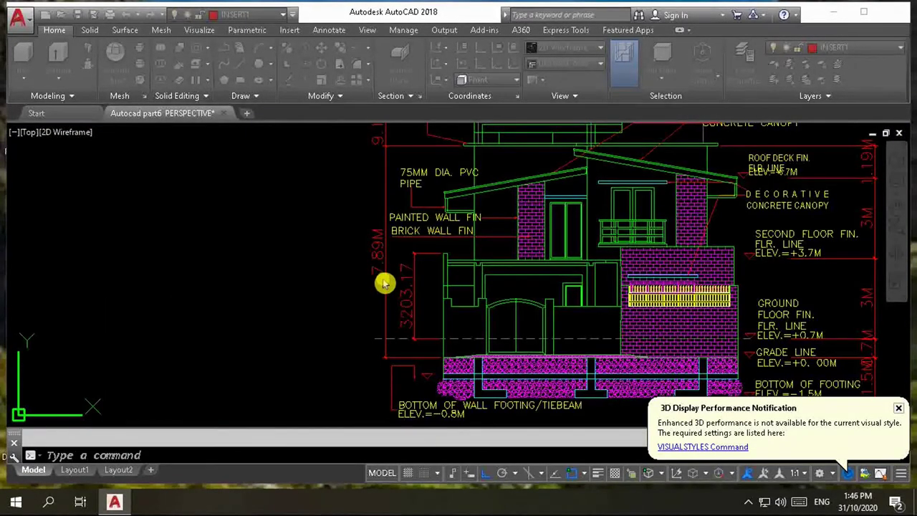
scroll(717, 330, "up", 5)
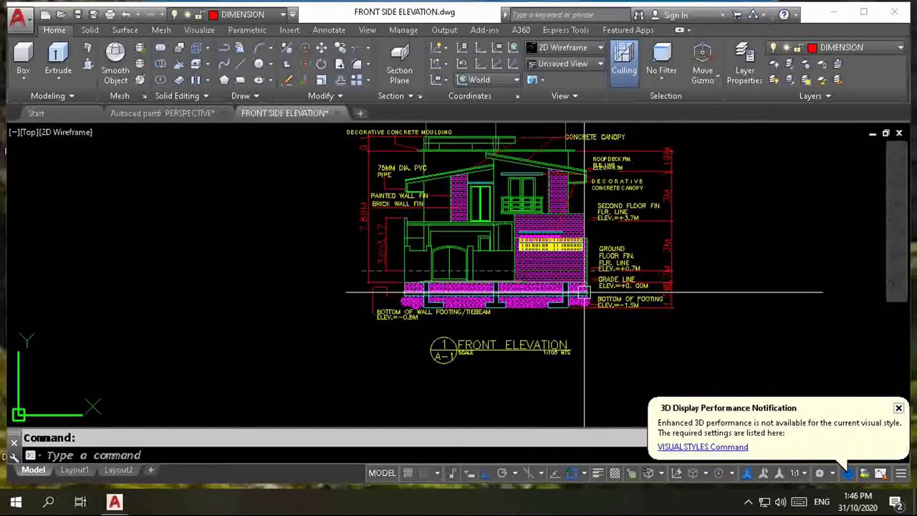
scroll(641, 311, "up", 5)
scroll(774, 260, "up", 4)
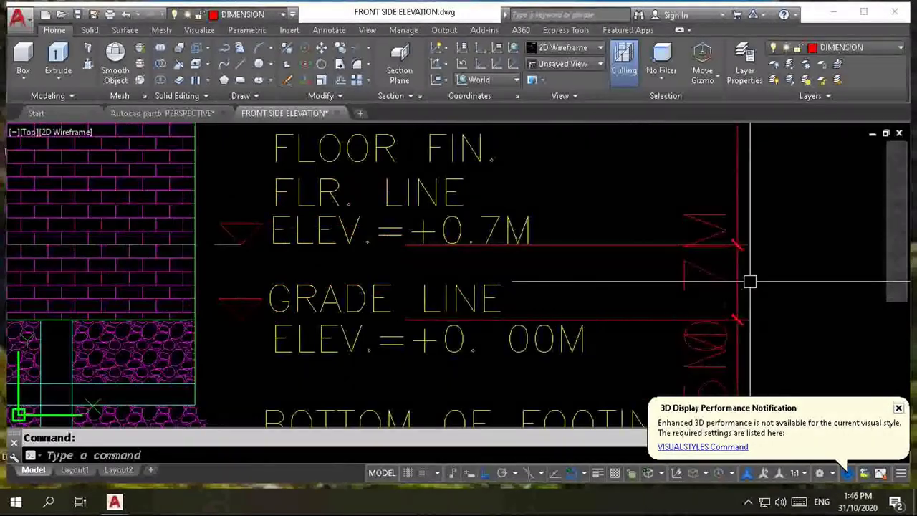
scroll(622, 301, "down", 5)
scroll(674, 290, "down", 3)
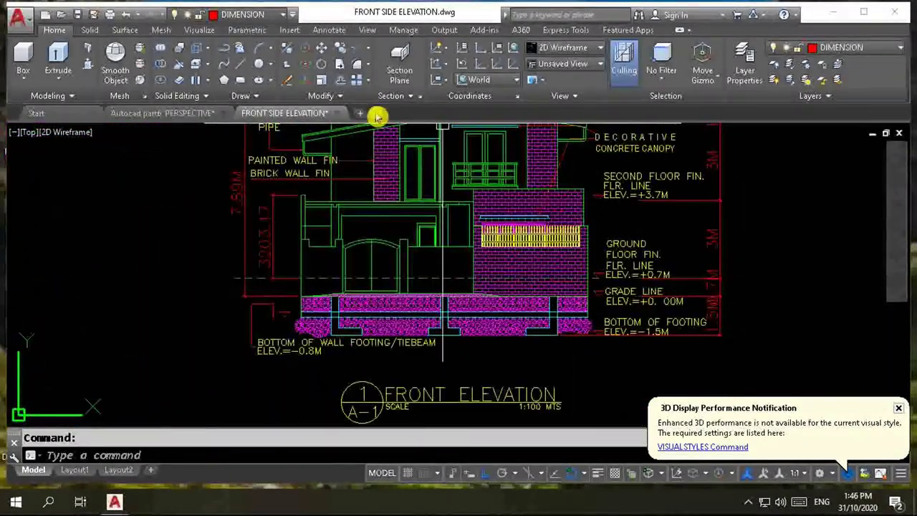
left_click(333, 115)
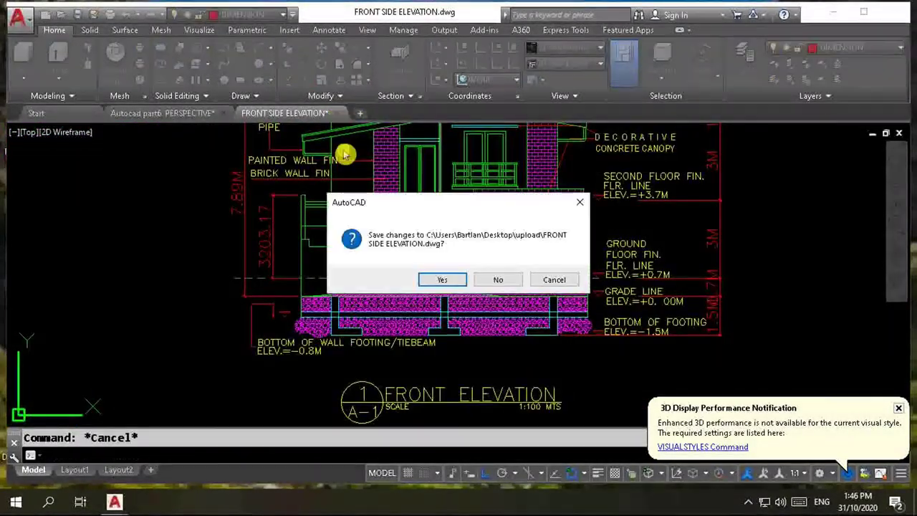
left_click(489, 279)
scroll(334, 347, "down", 2)
scroll(266, 354, "down", 2)
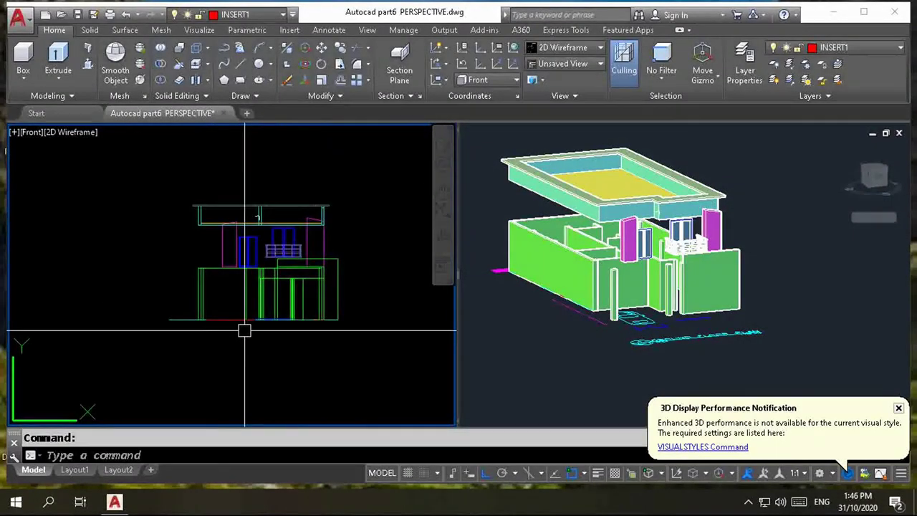
- Move the base line beneath the front elevation 700 units straight up
scroll(246, 327, "up", 1)
type("m")
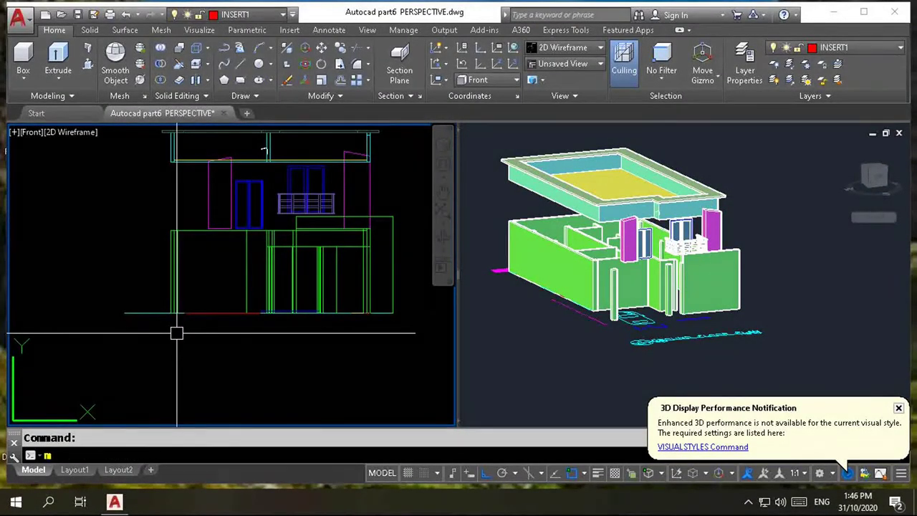
key("Return")
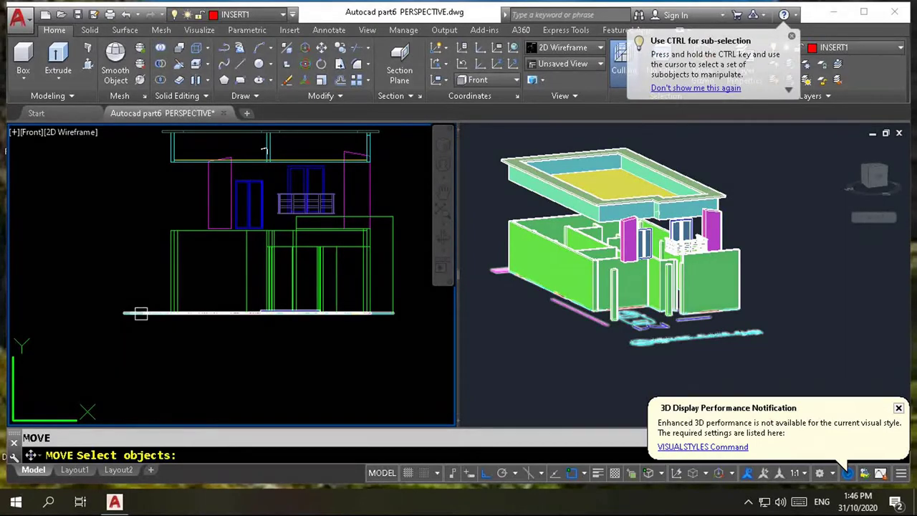
left_click(140, 314)
key("Return")
left_click(124, 314)
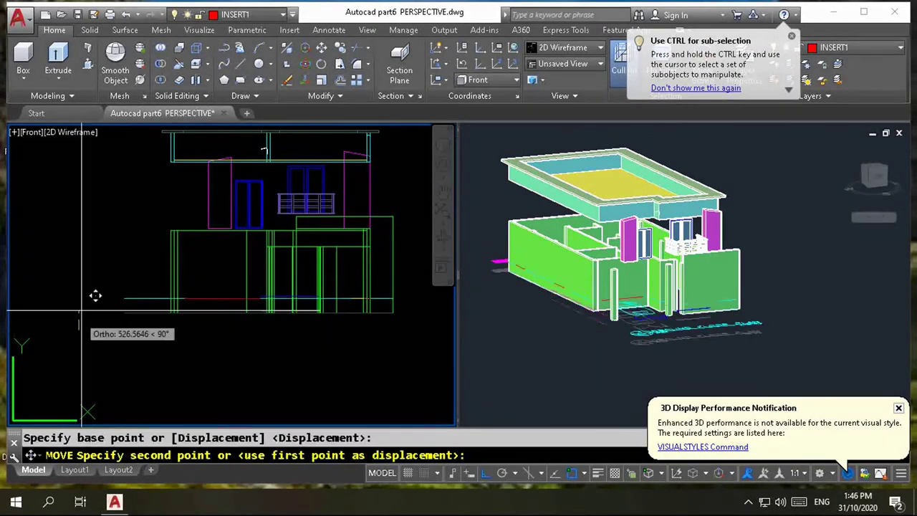
type("700")
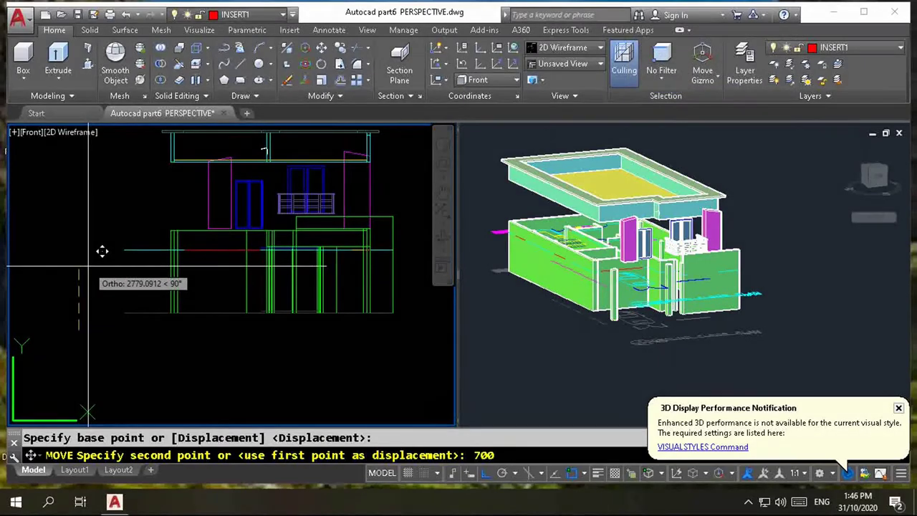
key("Return")
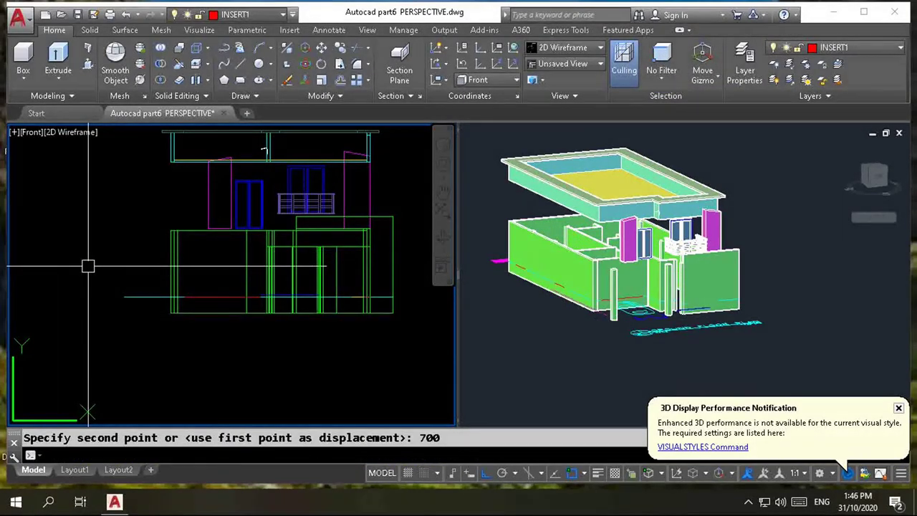
left_click(318, 311)
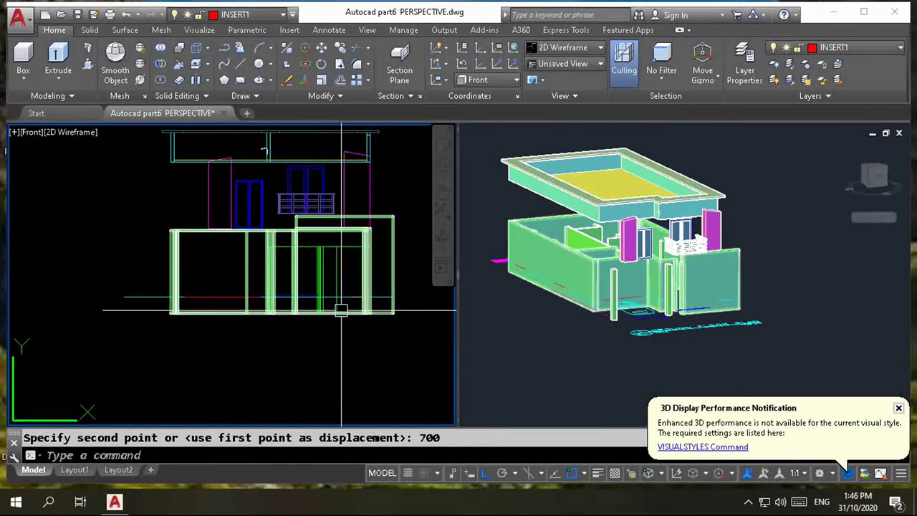
key("Escape")
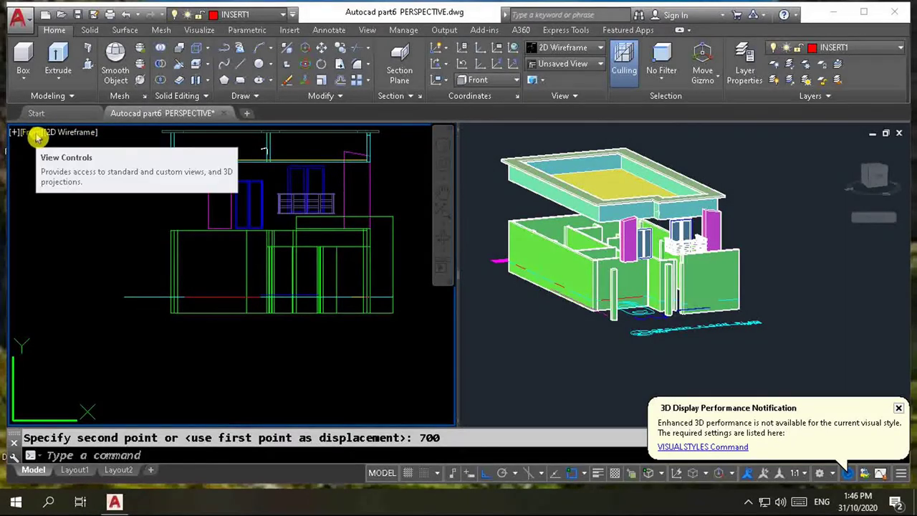
left_click(37, 137)
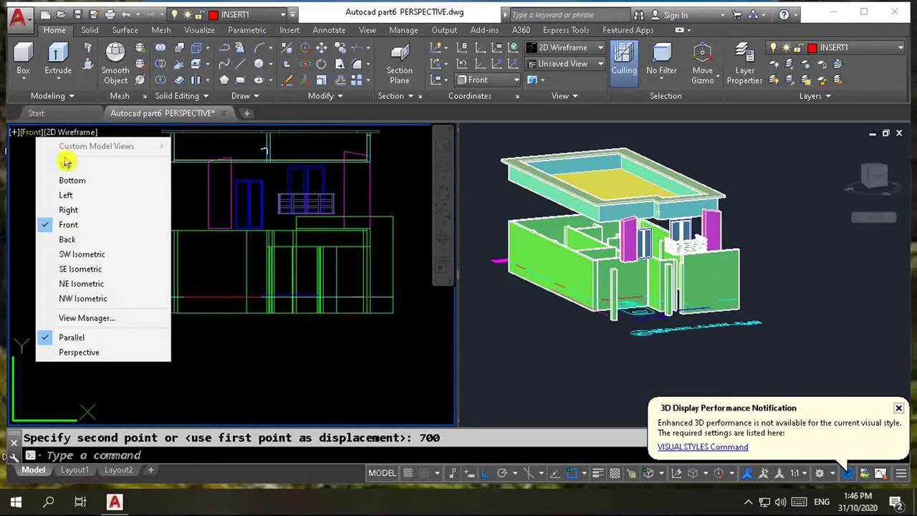
left_click(63, 164)
scroll(210, 288, "up", 5)
scroll(296, 247, "up", 2)
scroll(296, 248, "down", 3)
scroll(339, 289, "up", 2)
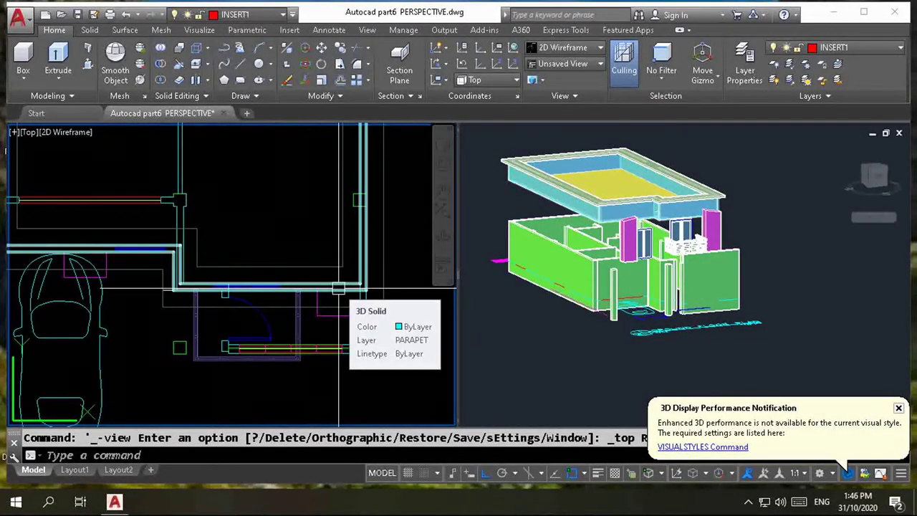
scroll(339, 289, "up", 2)
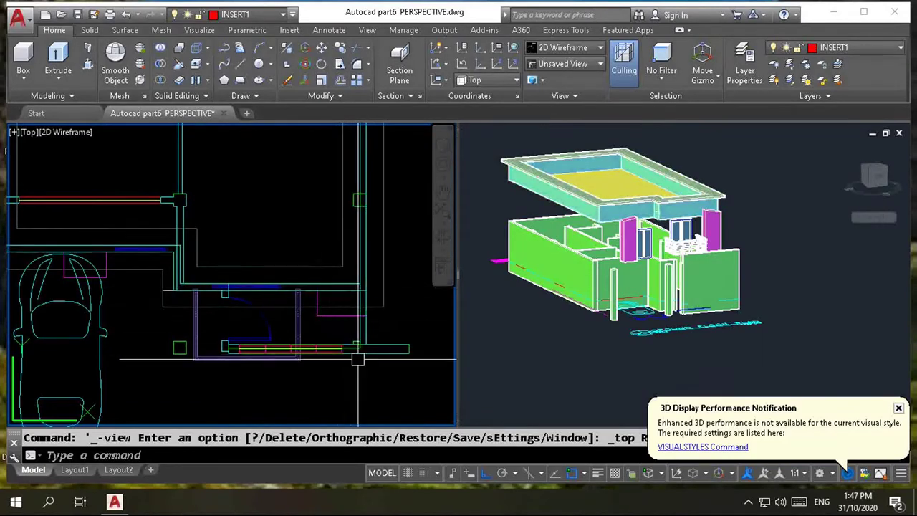
scroll(347, 350, "up", 2)
scroll(347, 350, "up", 2)
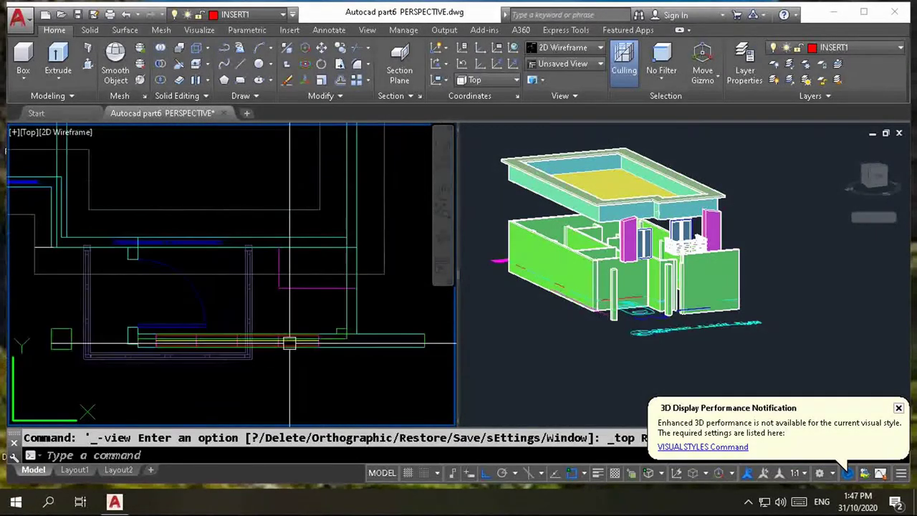
scroll(313, 347, "up", 1)
scroll(313, 342, "down", 1)
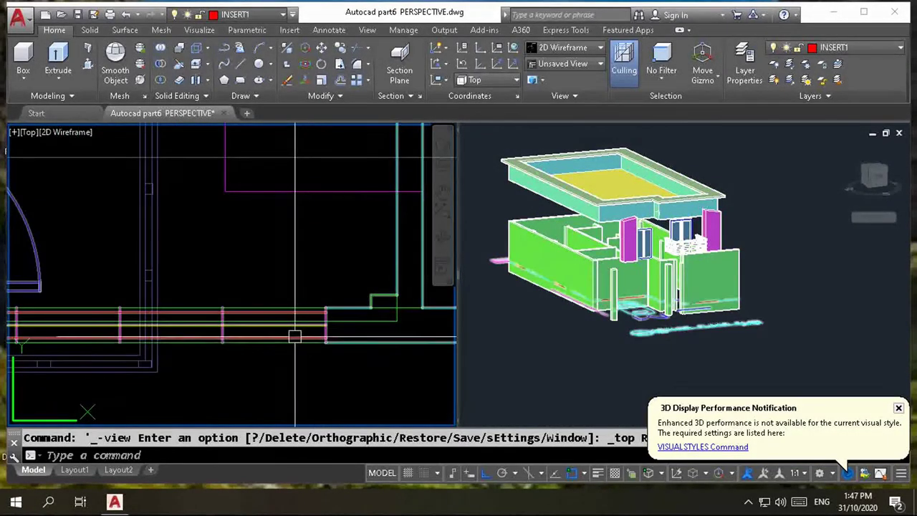
scroll(307, 339, "down", 1)
scroll(297, 334, "down", 1)
scroll(287, 330, "down", 1)
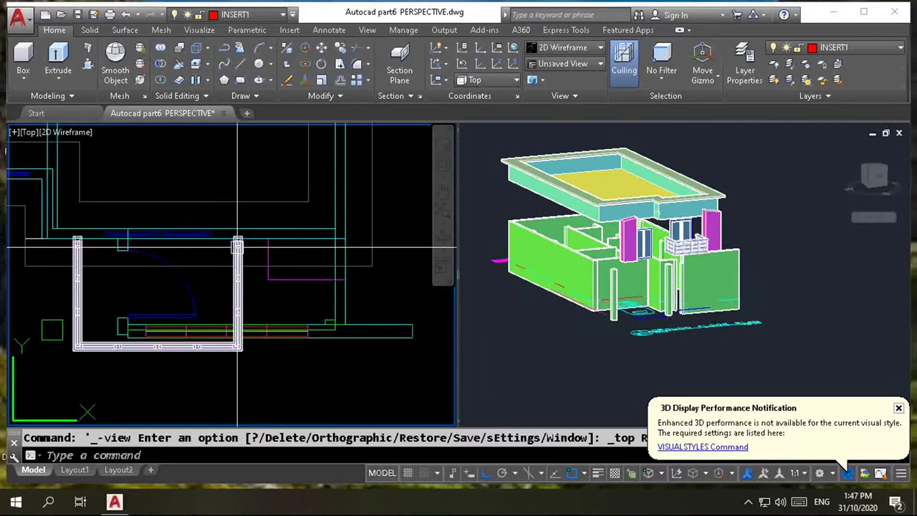
- Start a polysolid with height 1200, width 300 and Left justification
left_click(88, 48)
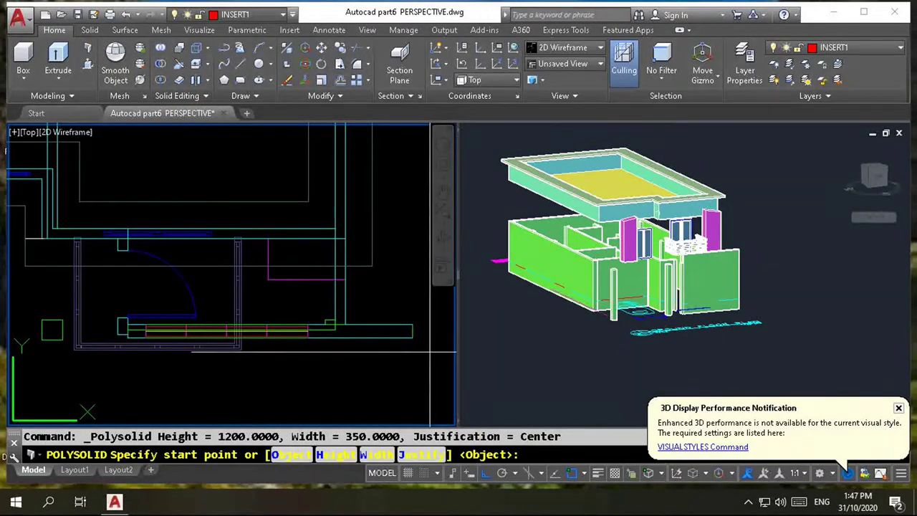
type("h")
key("Return")
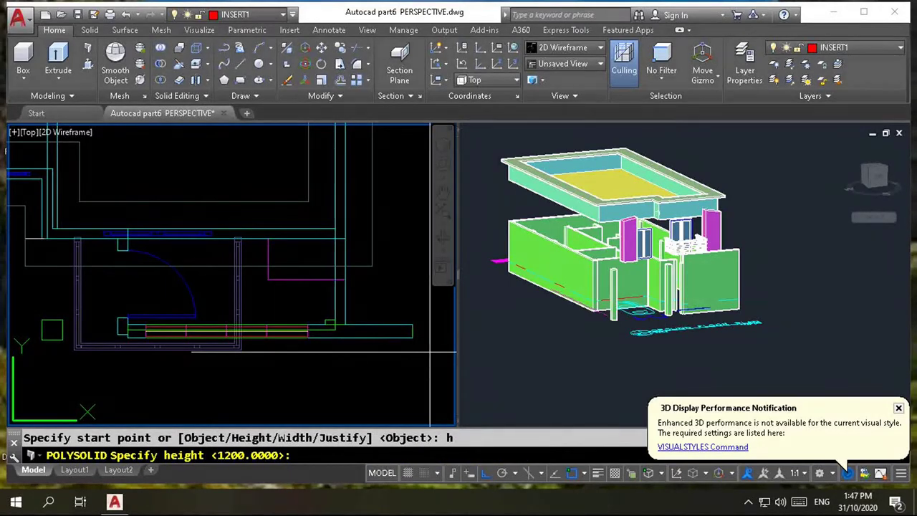
key("Return")
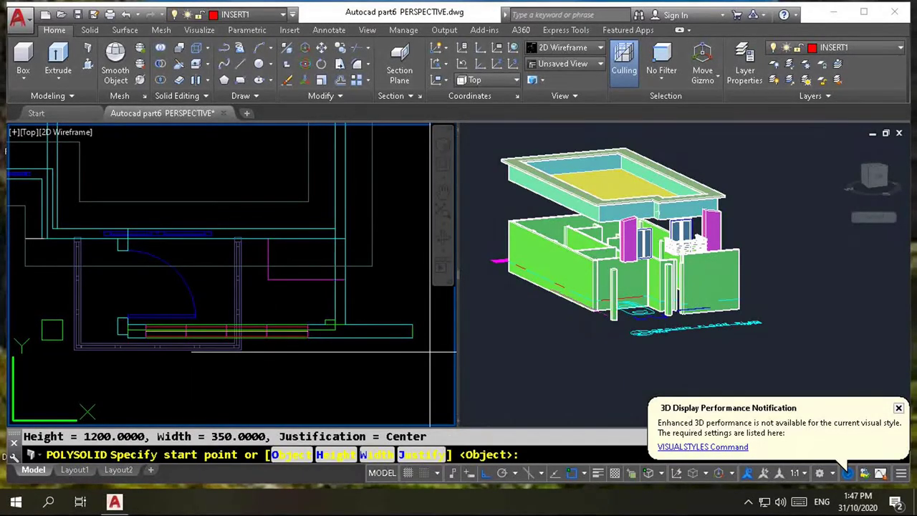
type("w")
key("Return")
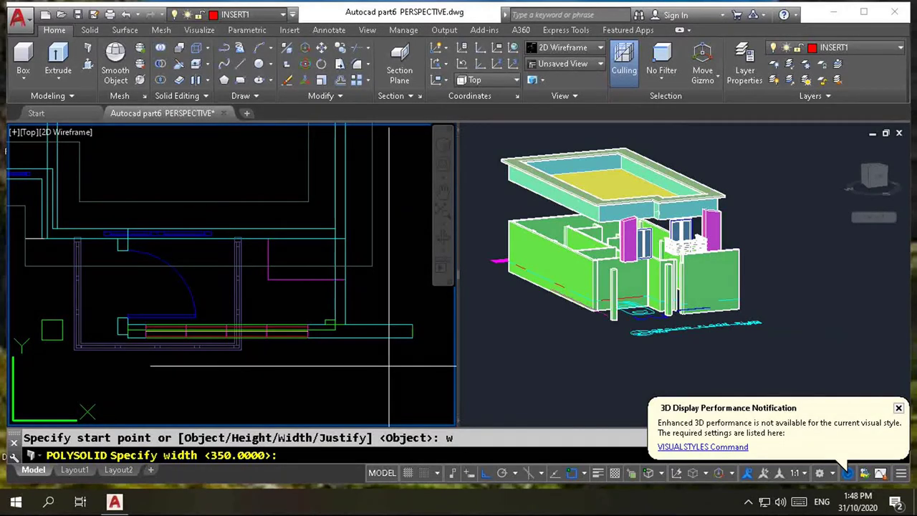
type("300")
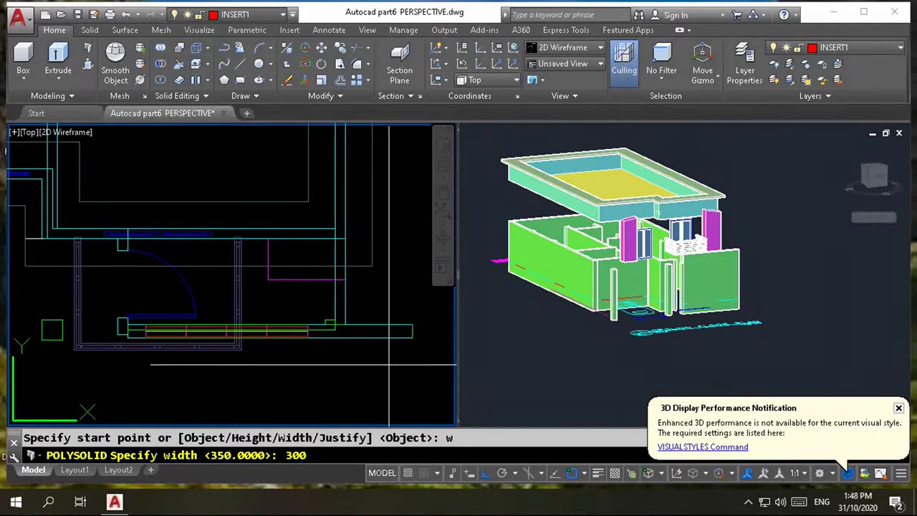
key("Return")
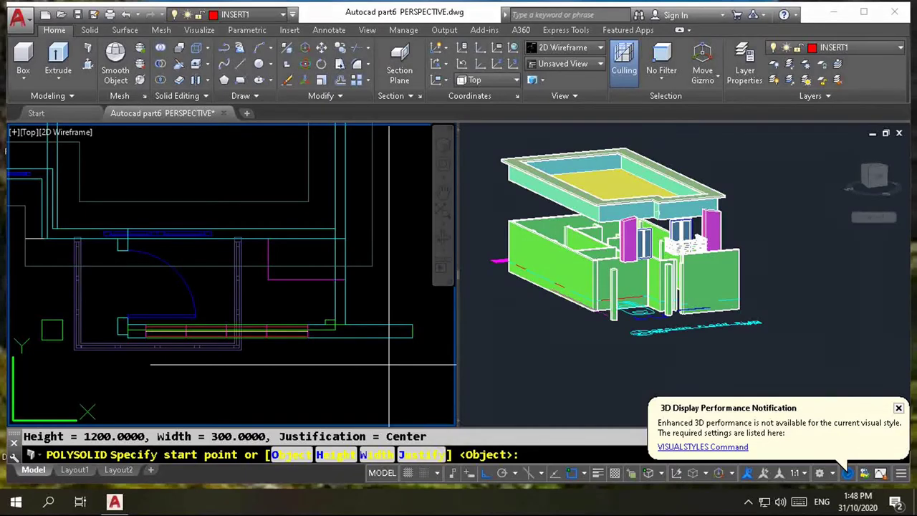
type("j")
key("Return")
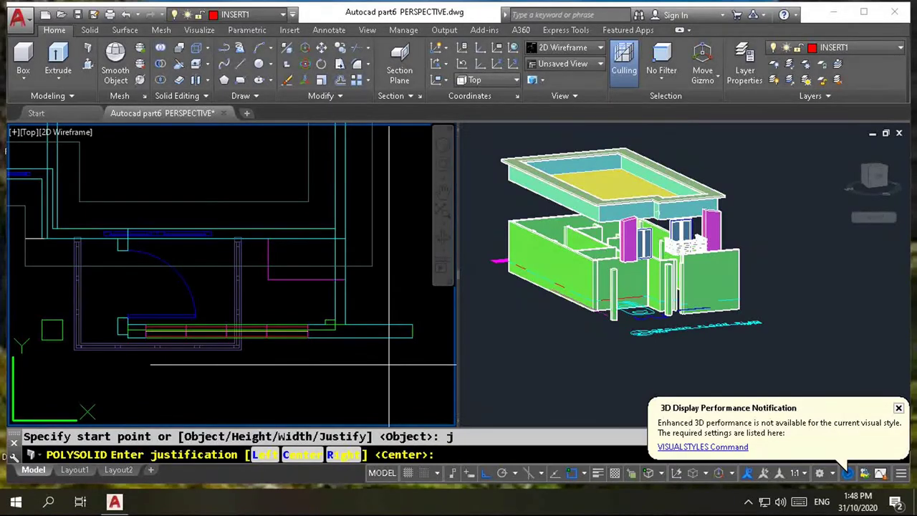
type("l")
key("Return")
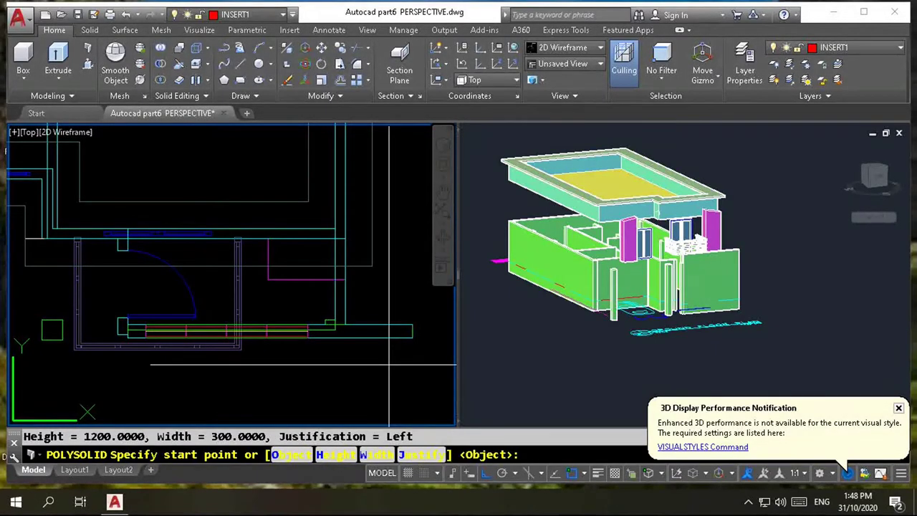
- Draw the polysolid between the window opening's two wall endpoints
scroll(308, 339, "up", 5)
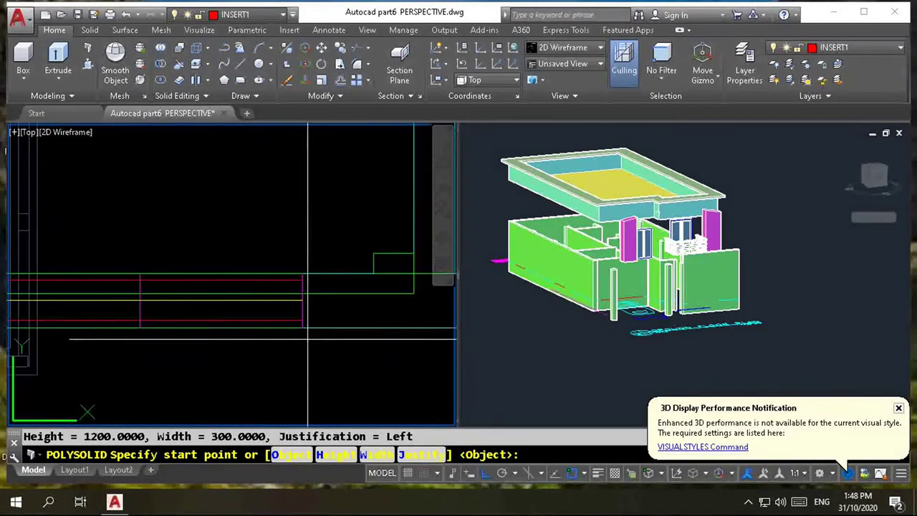
left_click(302, 328)
scroll(302, 328, "down", 1)
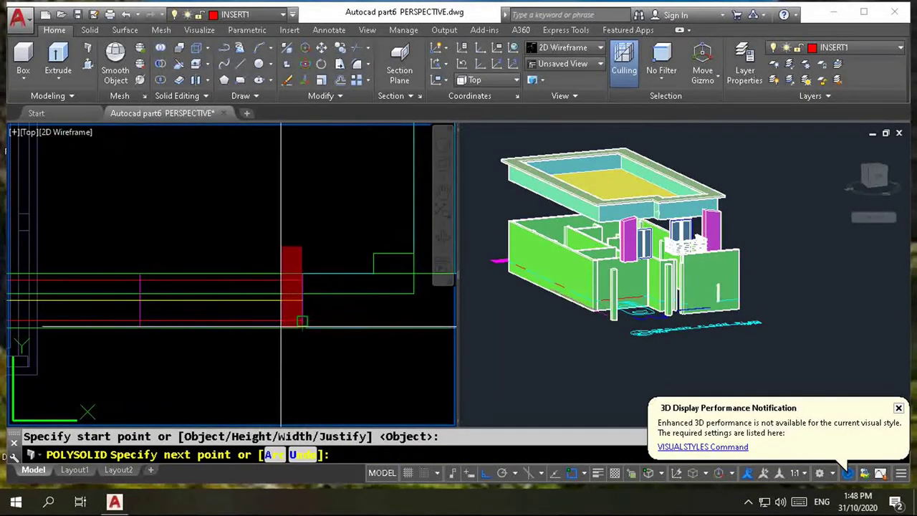
scroll(282, 326, "down", 1)
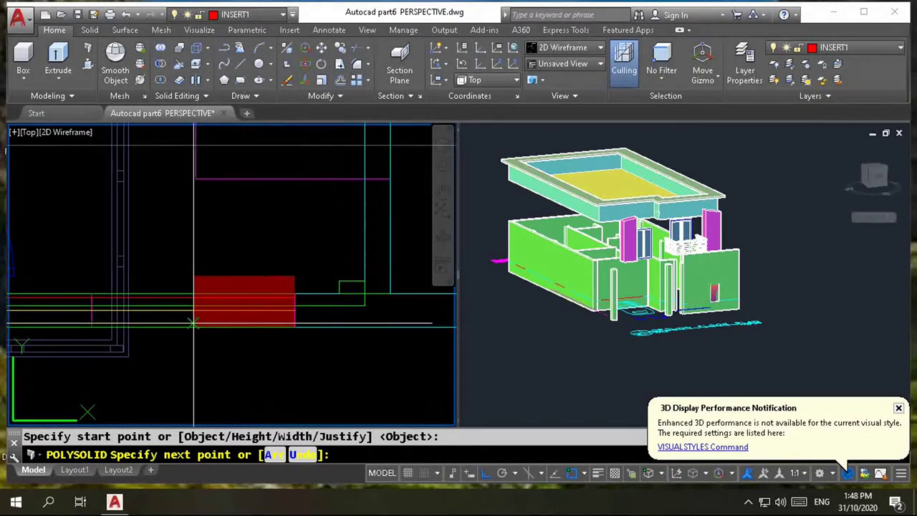
scroll(193, 324, "down", 2)
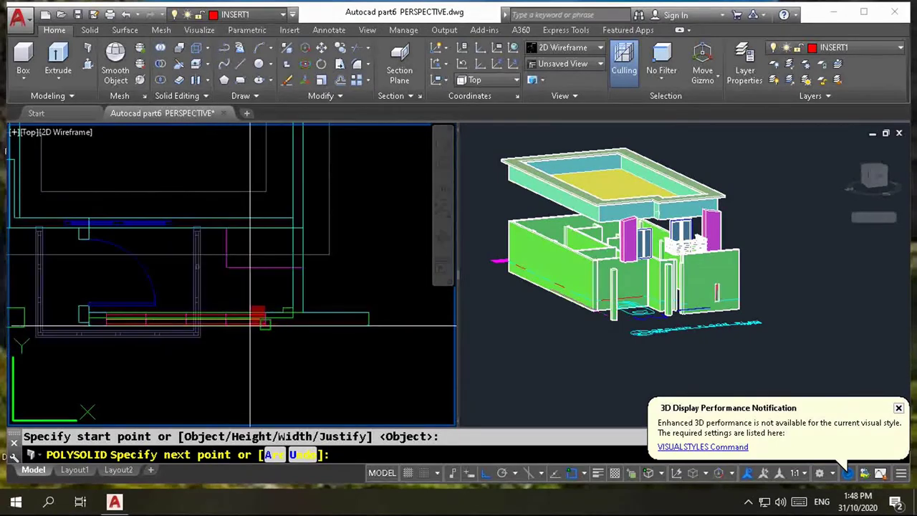
scroll(118, 335, "up", 2)
scroll(115, 334, "up", 2)
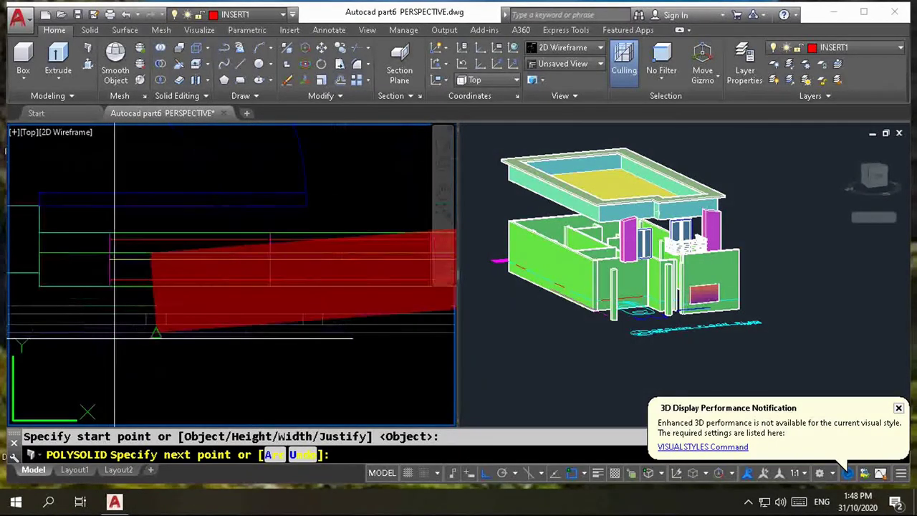
left_click(109, 286)
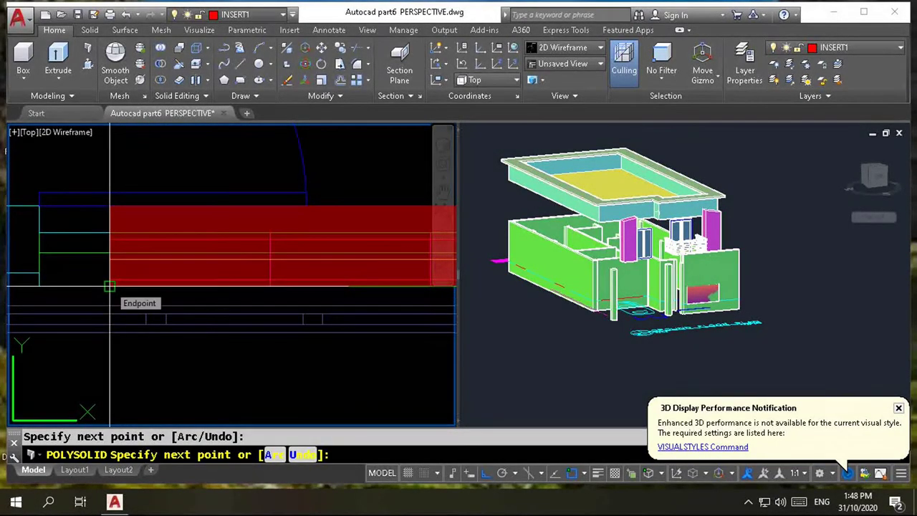
key("Return")
scroll(186, 344, "down", 3)
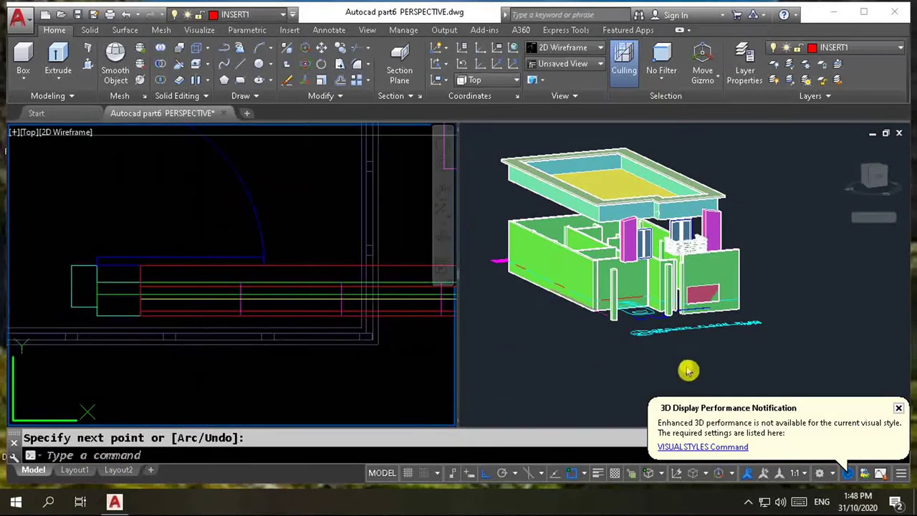
- Inspect the new solid in the 3D view, then return to the plan
left_click(694, 314)
scroll(694, 313, "up", 3)
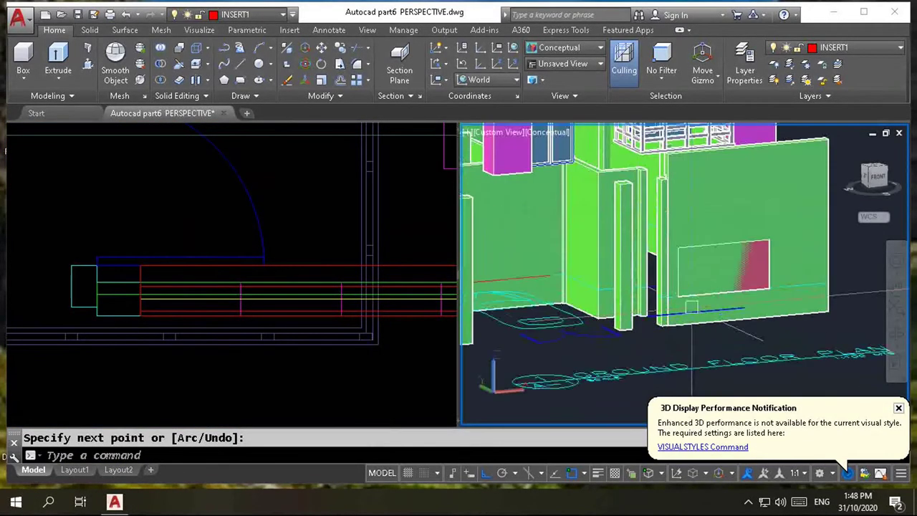
scroll(693, 314, "up", 3)
scroll(692, 313, "up", 2)
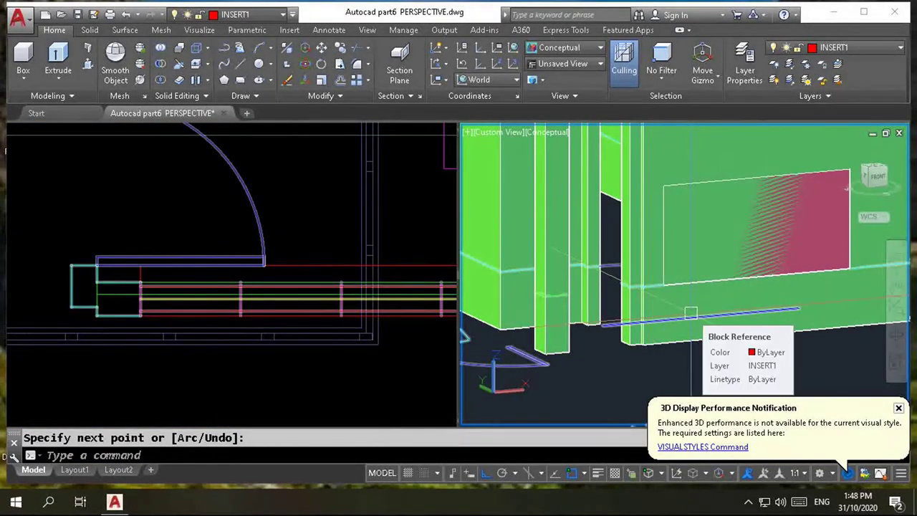
scroll(707, 327, "down", 2)
scroll(714, 362, "down", 2)
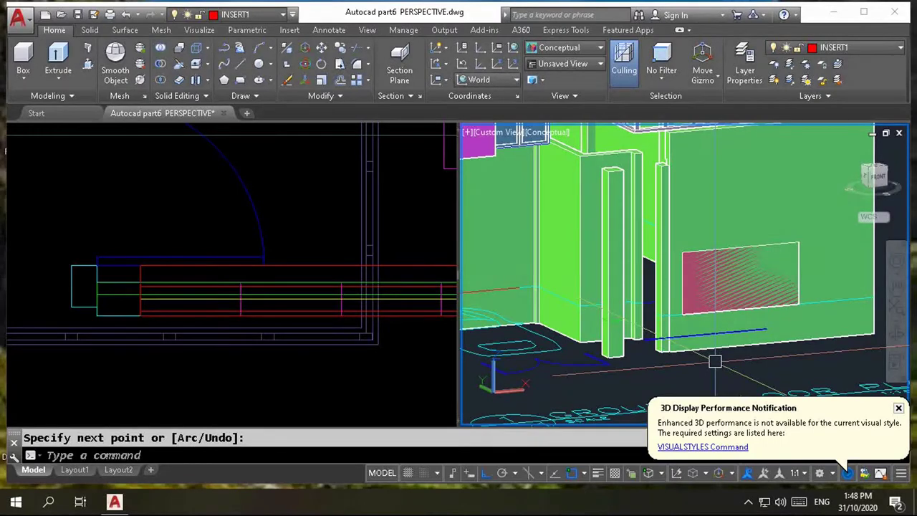
left_click(380, 368)
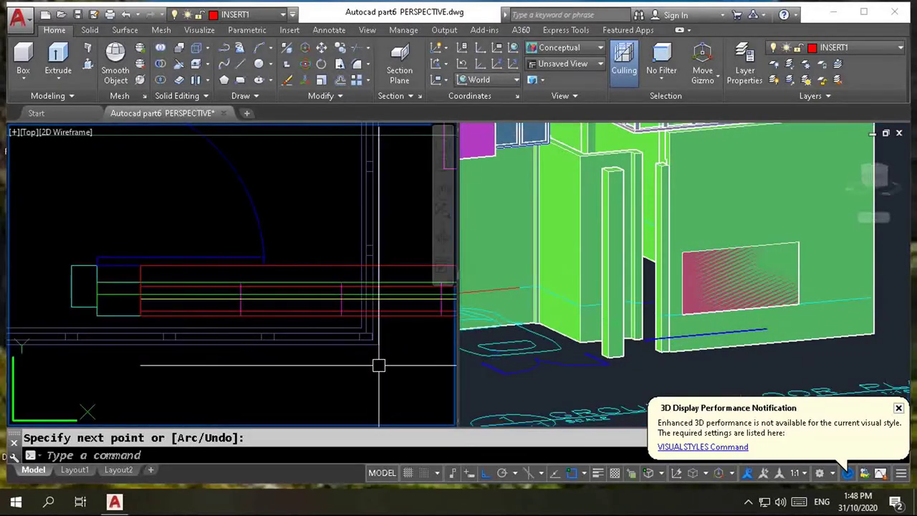
scroll(293, 296, "down", 2)
scroll(284, 299, "up", 2)
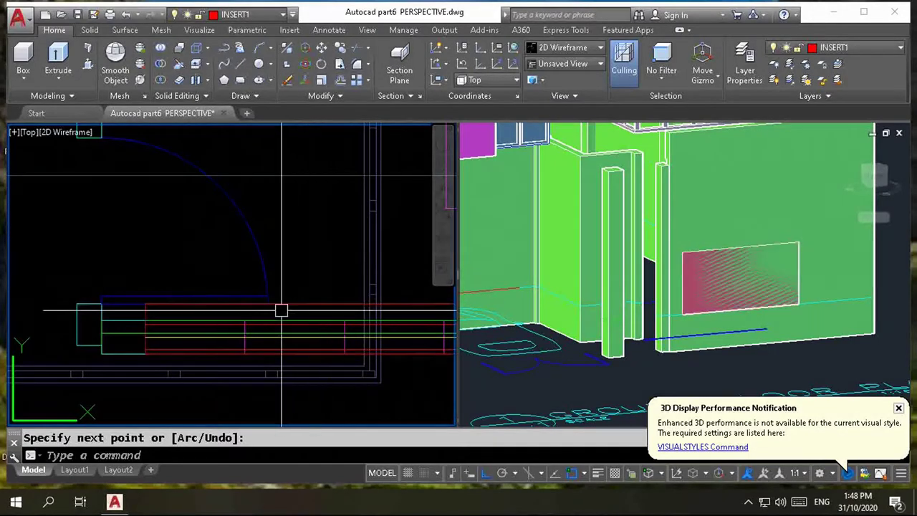
scroll(281, 310, "down", 2)
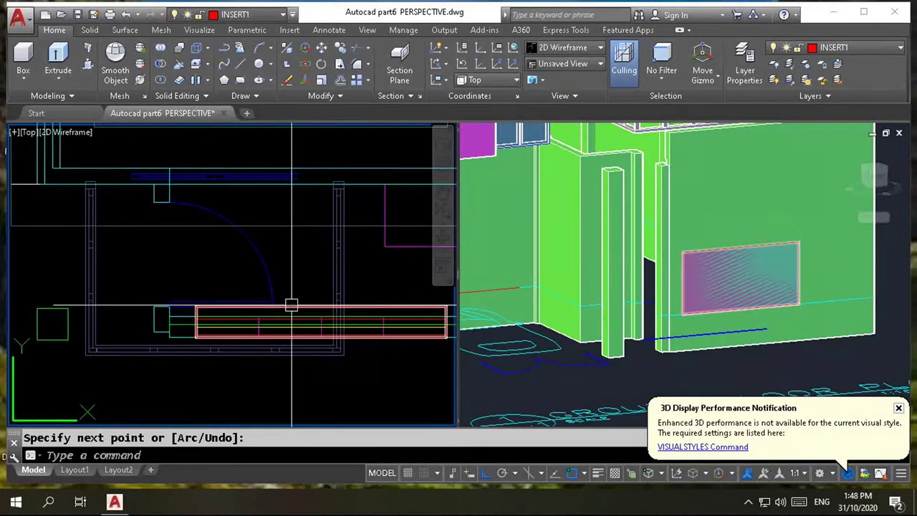
key("Return")
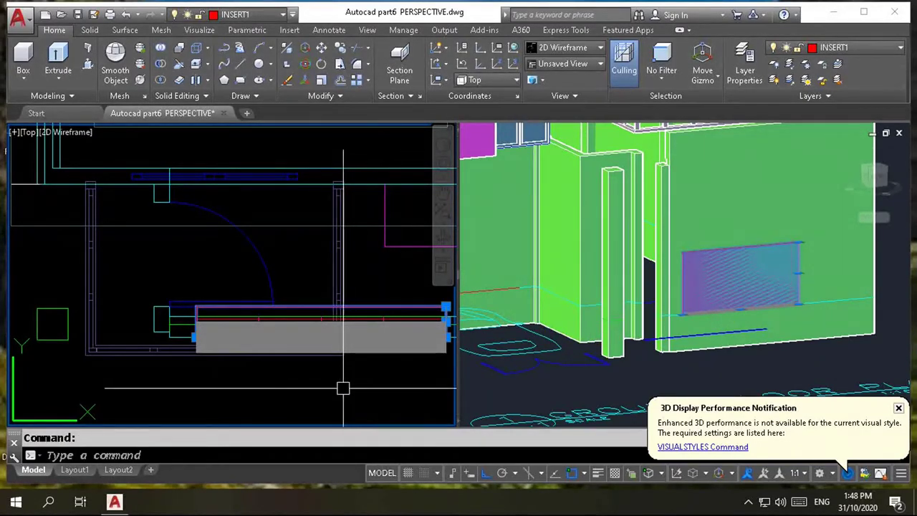
- Move the red window box 900 units straight up along Z
key("Escape")
scroll(289, 382, "up", 2)
scroll(322, 394, "down", 2)
type("m")
key("Return")
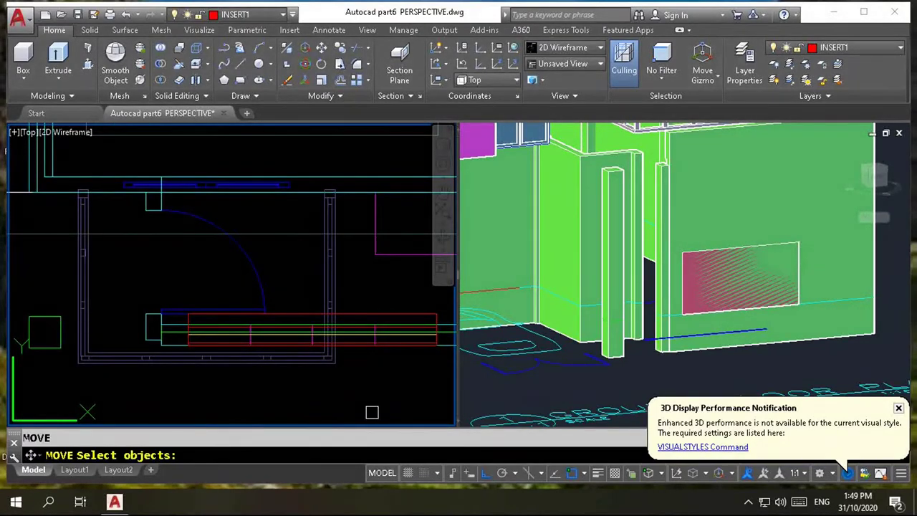
left_click(291, 310)
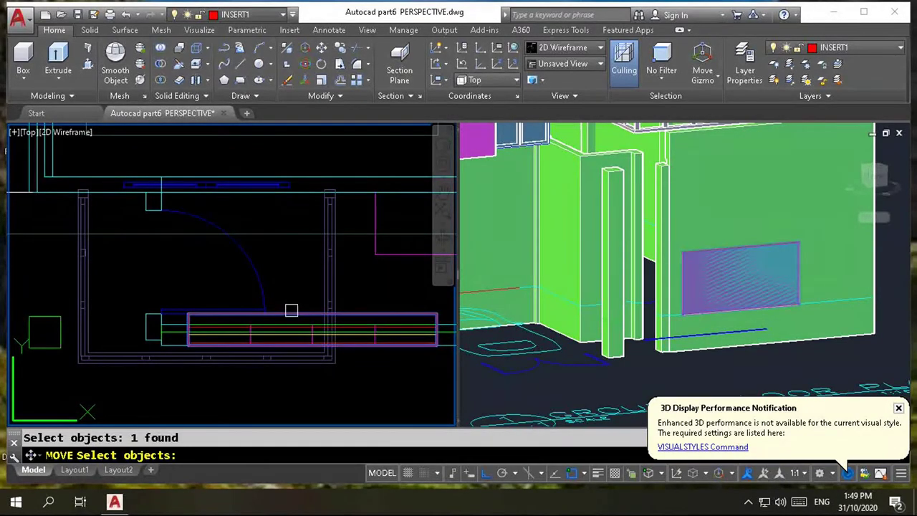
key("Return")
left_click(289, 272)
type("@0,0,900")
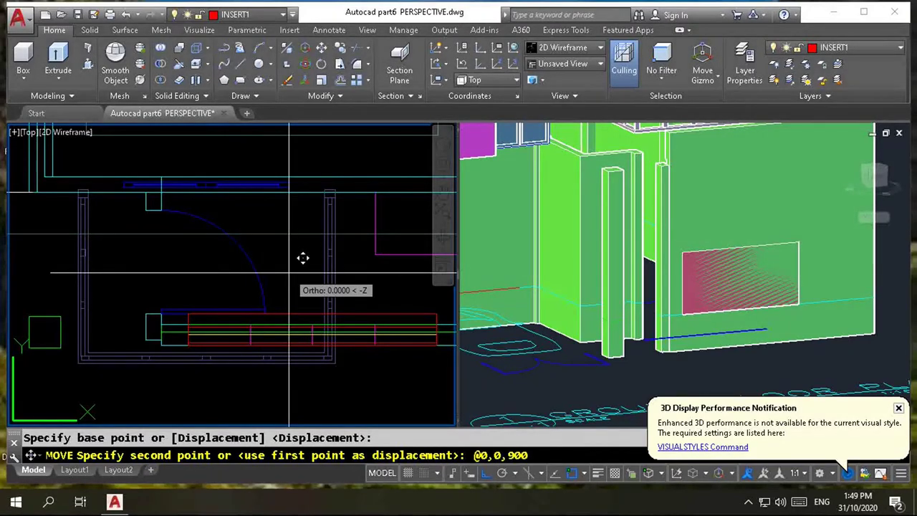
key("Return")
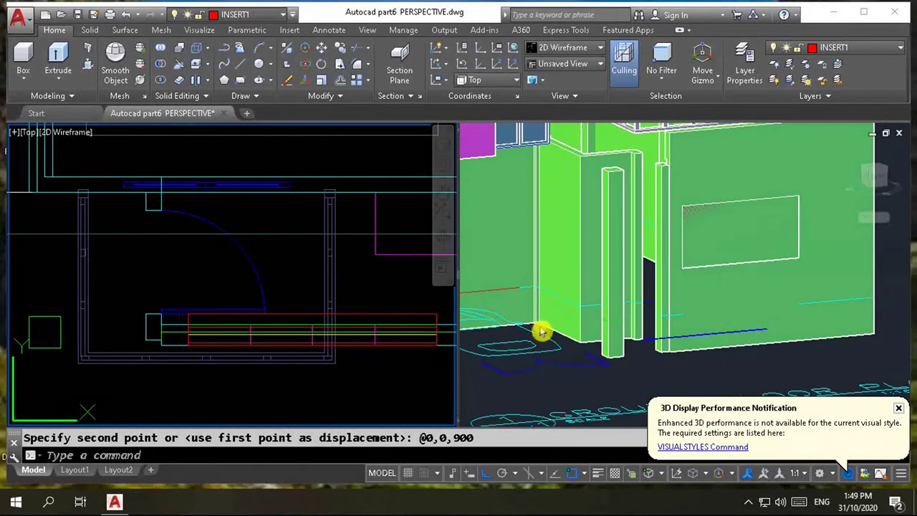
- Zoom in and out to check the raised box's position
scroll(338, 356, "down", 3)
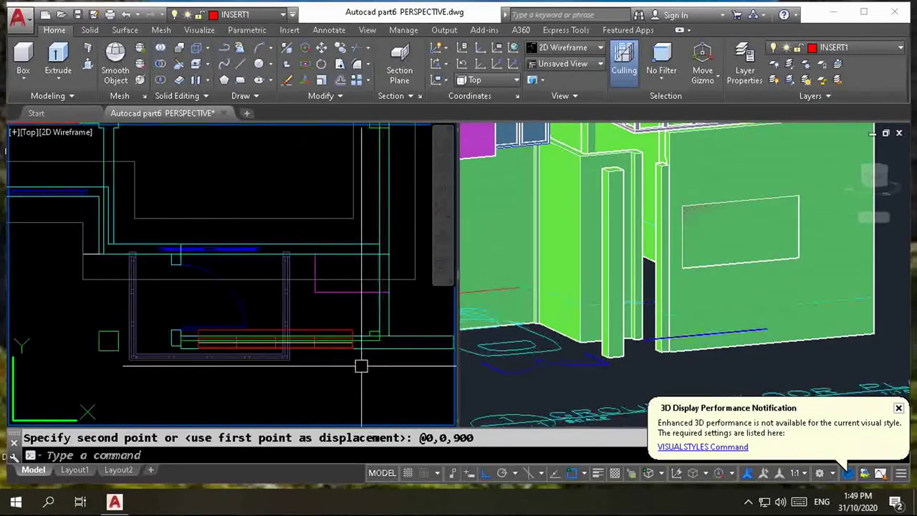
scroll(362, 366, "up", 2)
scroll(337, 279, "up", 2)
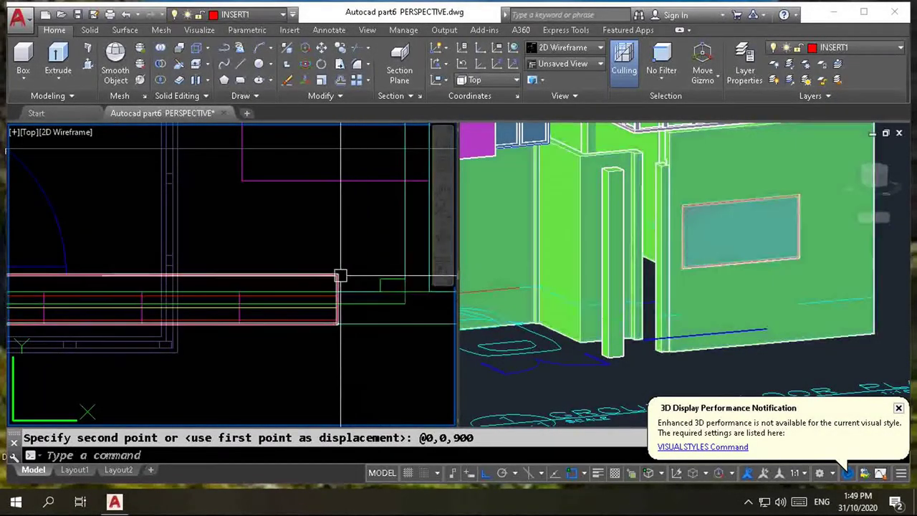
scroll(344, 293, "down", 2)
scroll(316, 309, "up", 2)
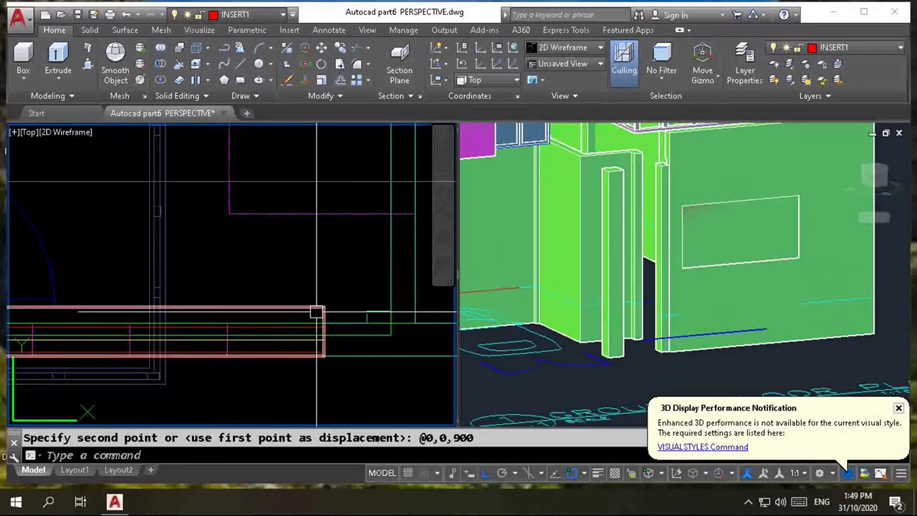
scroll(300, 312, "down", 1)
scroll(318, 316, "up", 1)
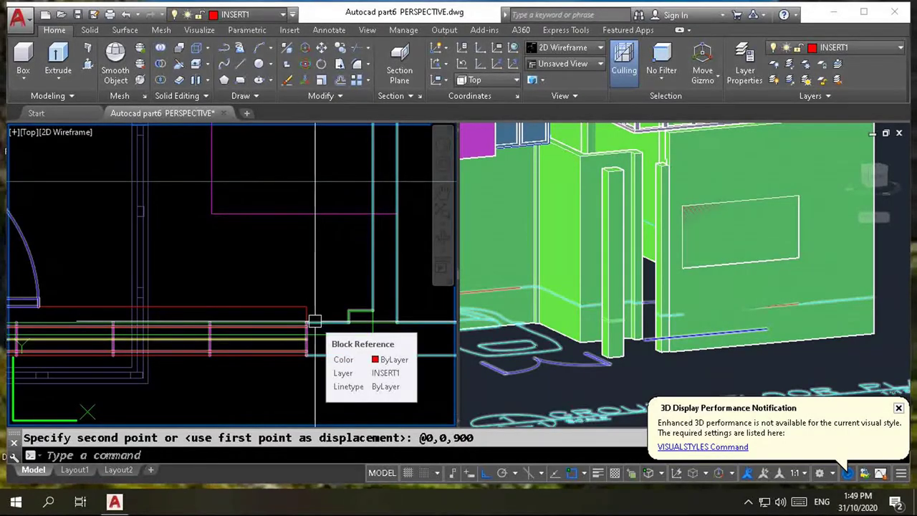
scroll(309, 310, "up", 2)
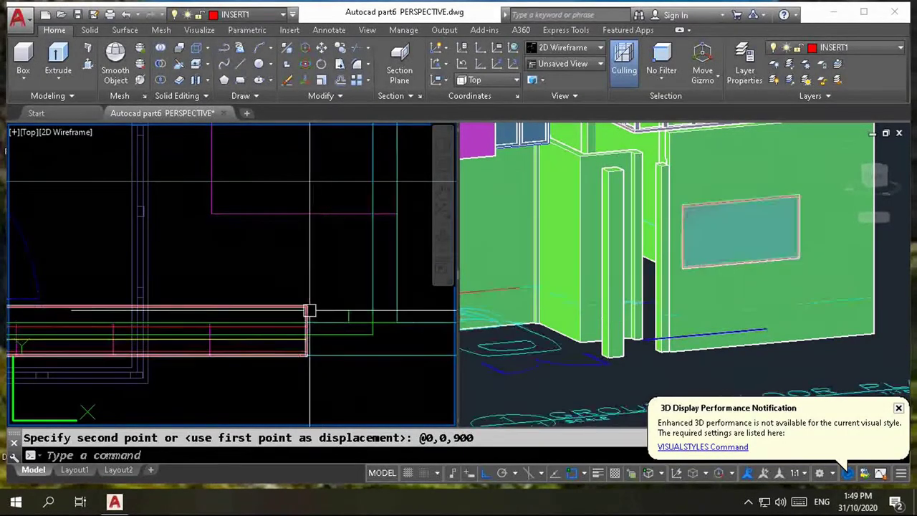
type("s")
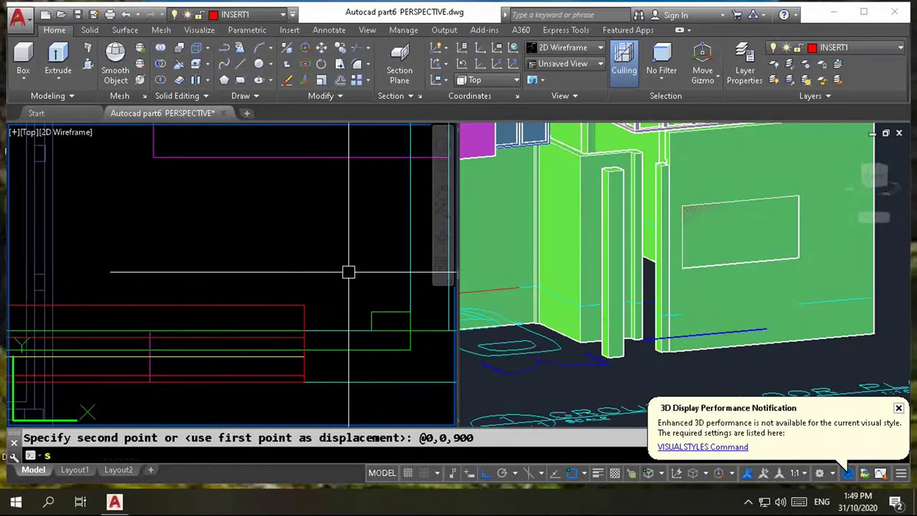
type("u")
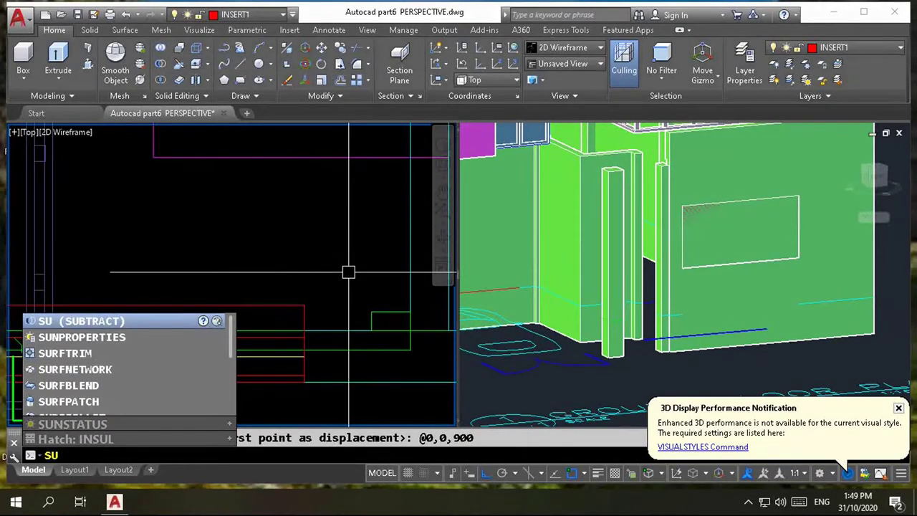
- Subtract the window box from the two front wall solids
key("Return")
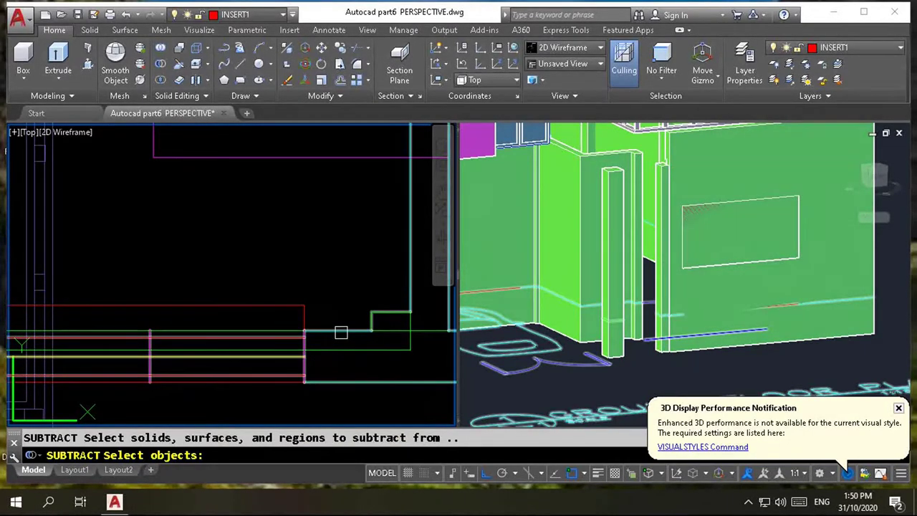
left_click(341, 332)
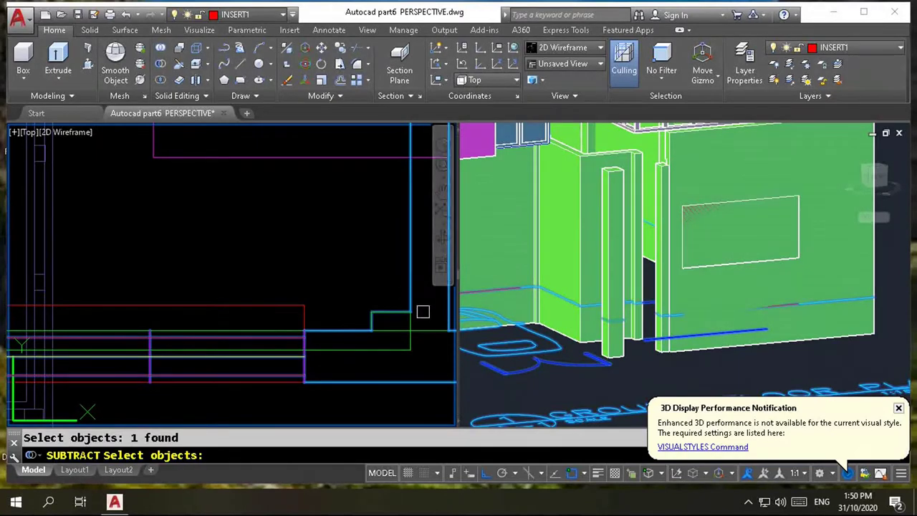
scroll(443, 342, "down", 2)
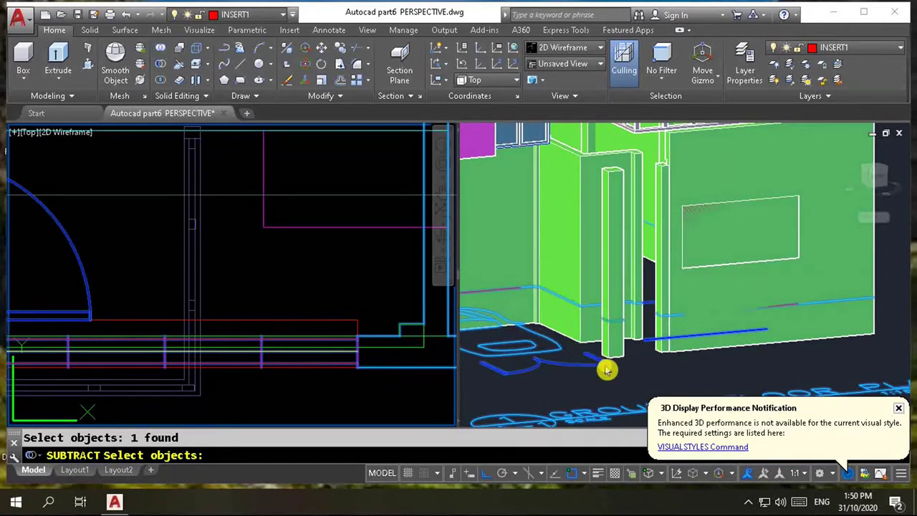
left_click(655, 367)
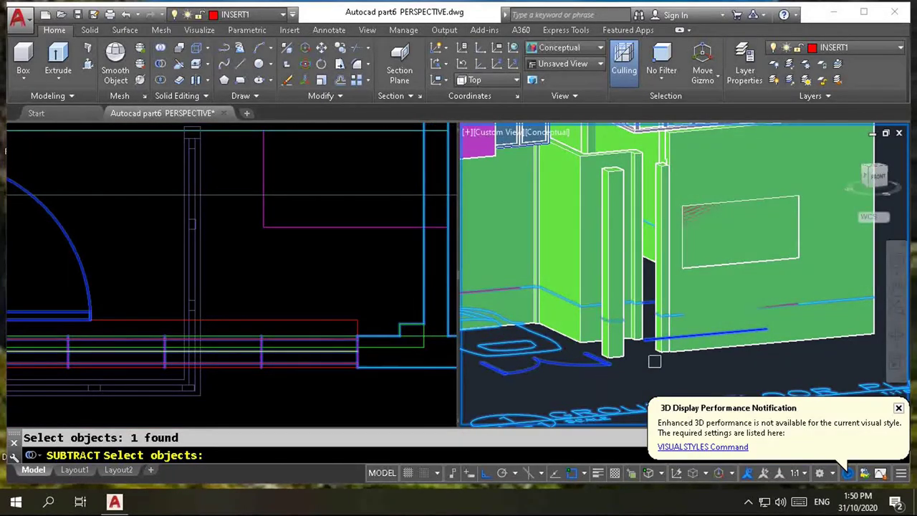
left_click(695, 290)
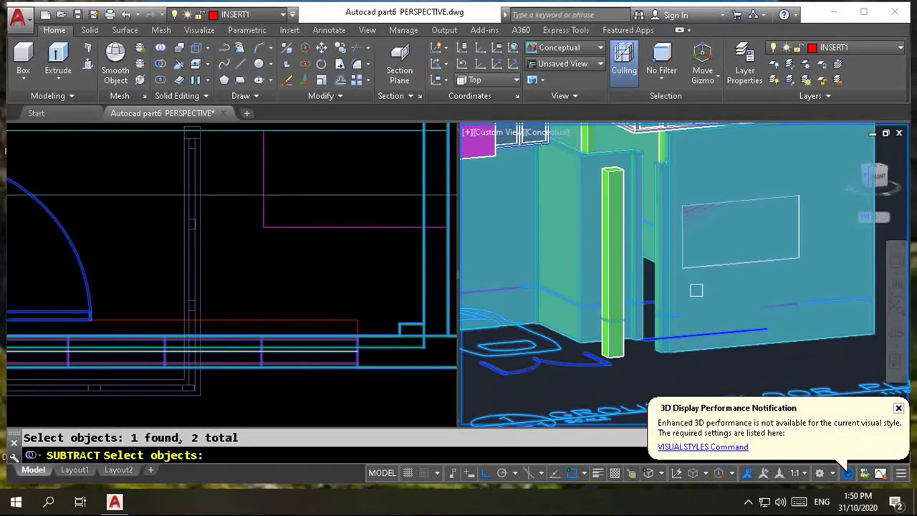
key("Return")
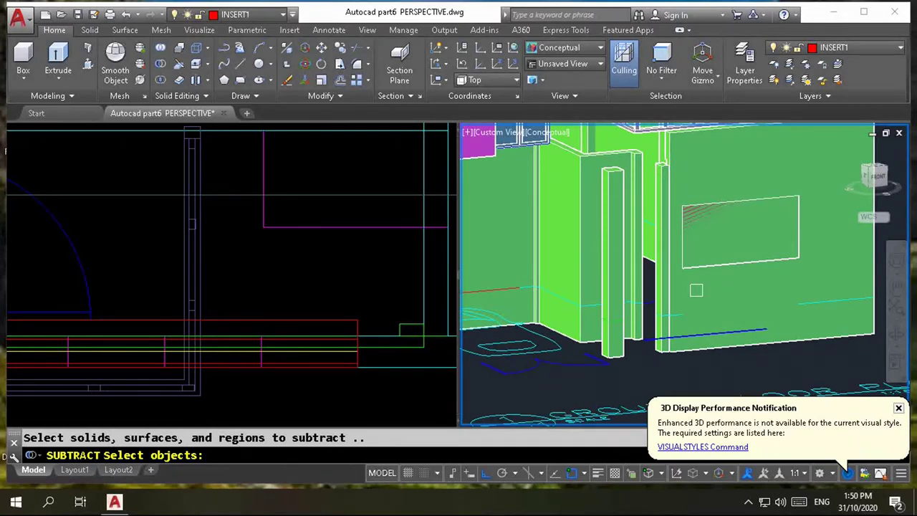
left_click(681, 307)
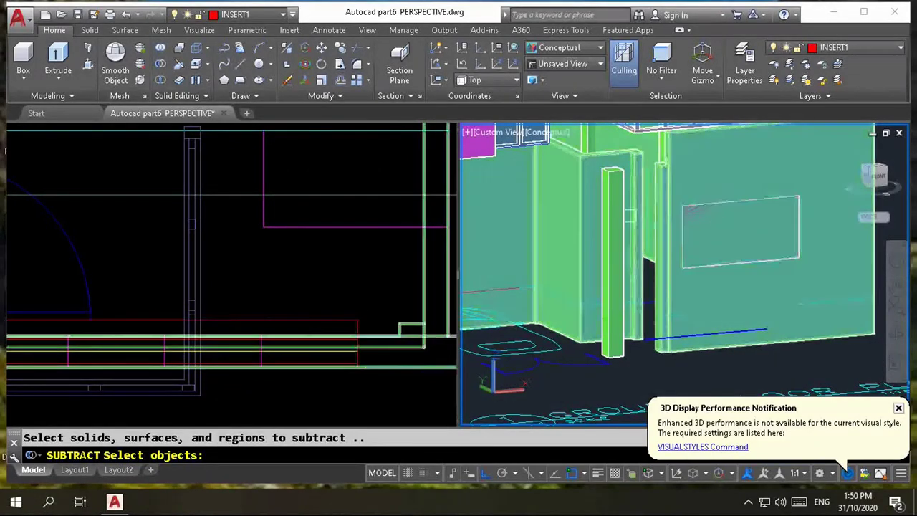
left_click(299, 283)
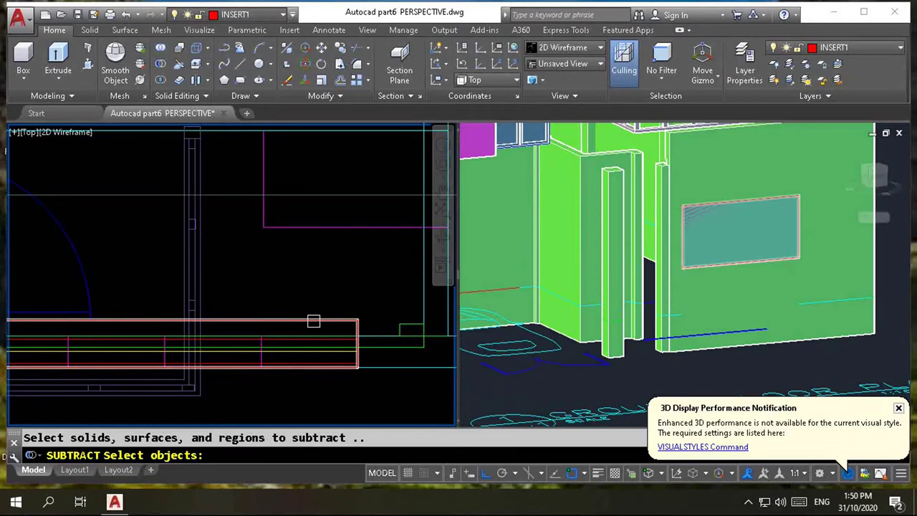
left_click(314, 321)
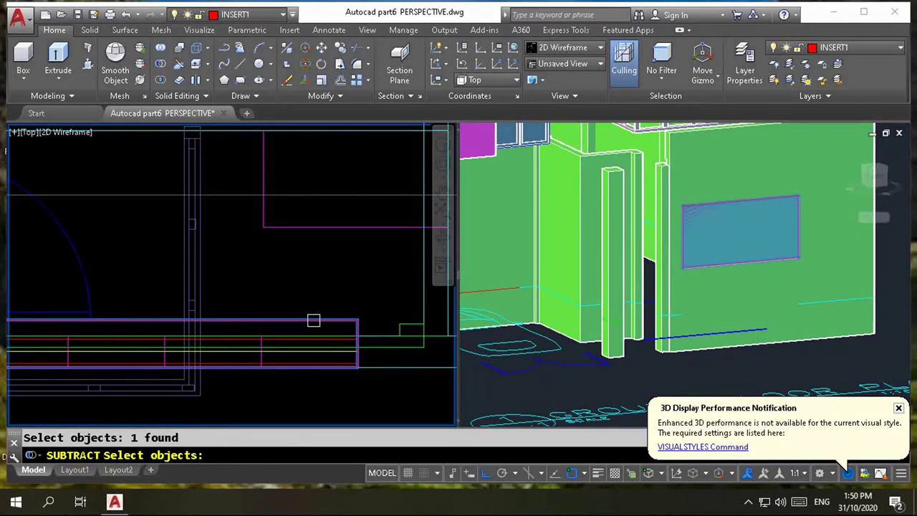
key("Return")
left_click(742, 248)
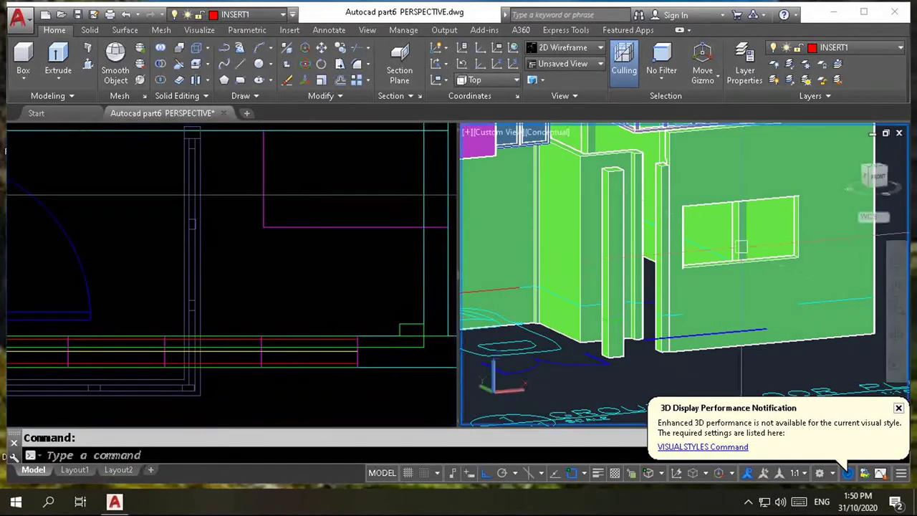
scroll(742, 247, "up", 5)
scroll(731, 253, "down", 1)
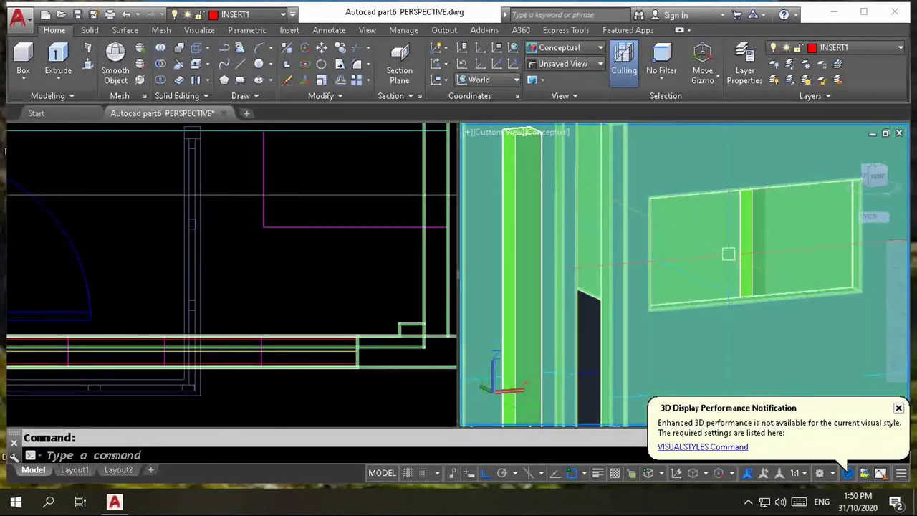
type("3do")
key("Return")
mouse_move(710, 253)
left_mouse_down()
mouse_move(694, 267)
mouse_move(673, 266)
mouse_move(707, 276)
mouse_move(741, 266)
mouse_move(692, 268)
left_mouse_up()
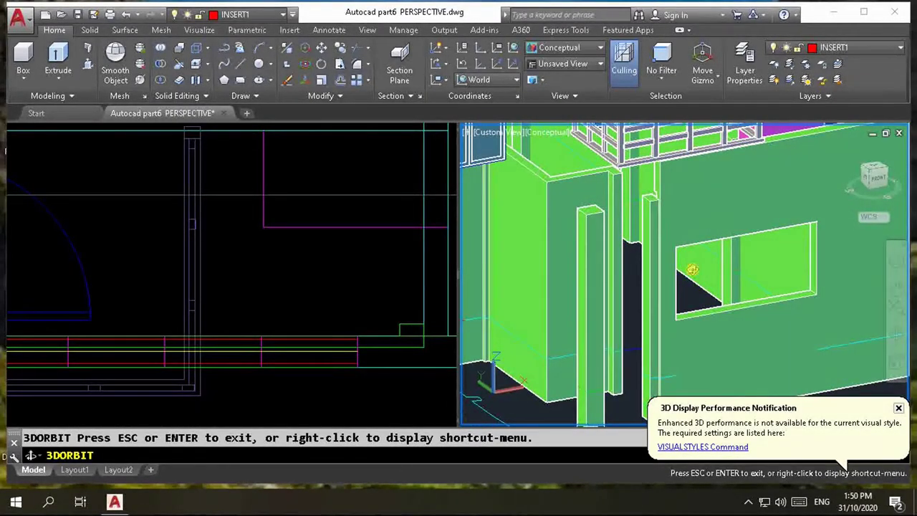
key("Escape")
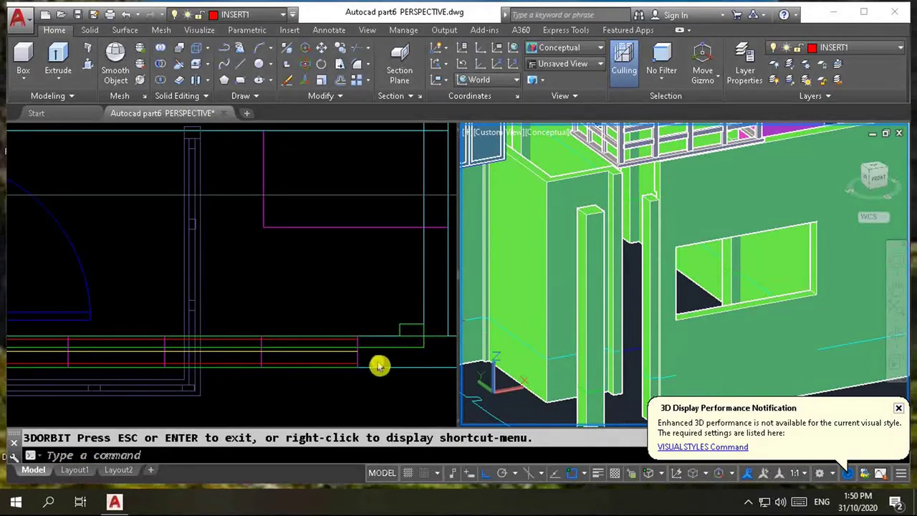
left_click(379, 367)
scroll(358, 351, "down", 3)
scroll(348, 349, "down", 2)
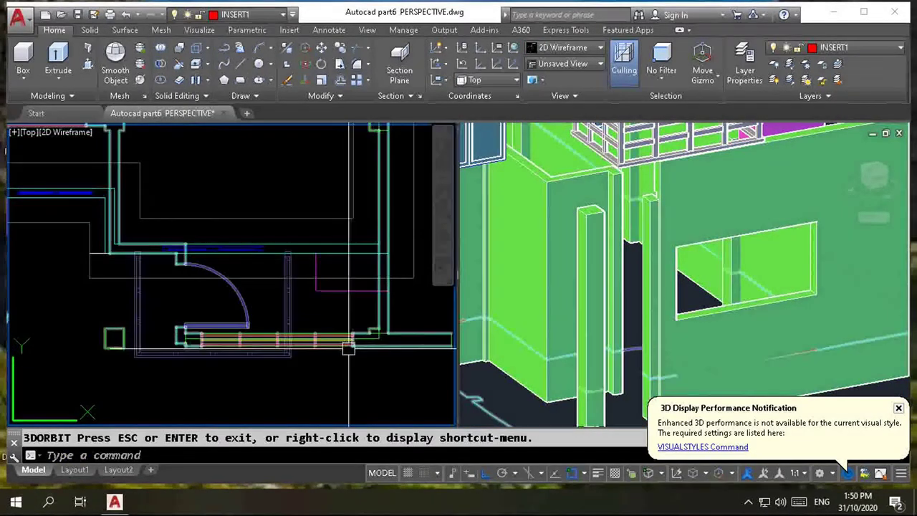
scroll(349, 349, "up", 1)
scroll(351, 344, "up", 1)
mouse_move(353, 341)
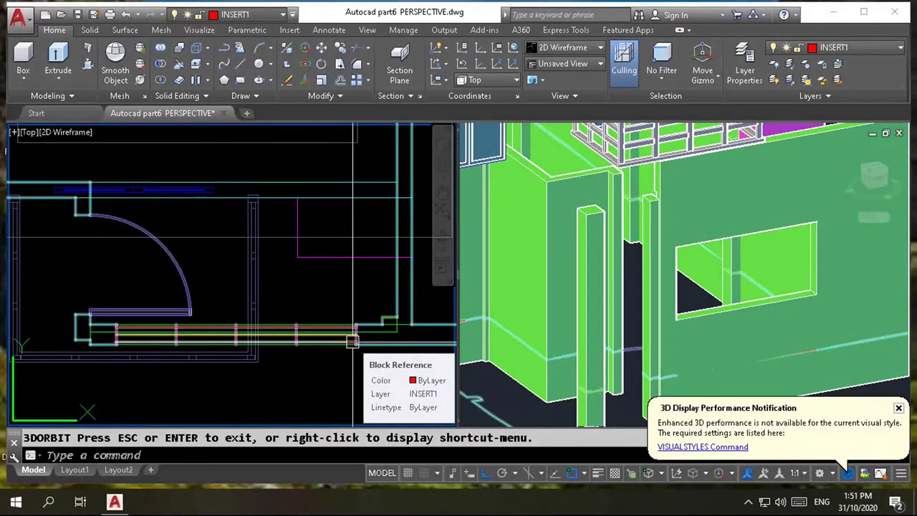
scroll(352, 341, "down", 3)
scroll(287, 329, "down", 3)
scroll(246, 321, "down", 2)
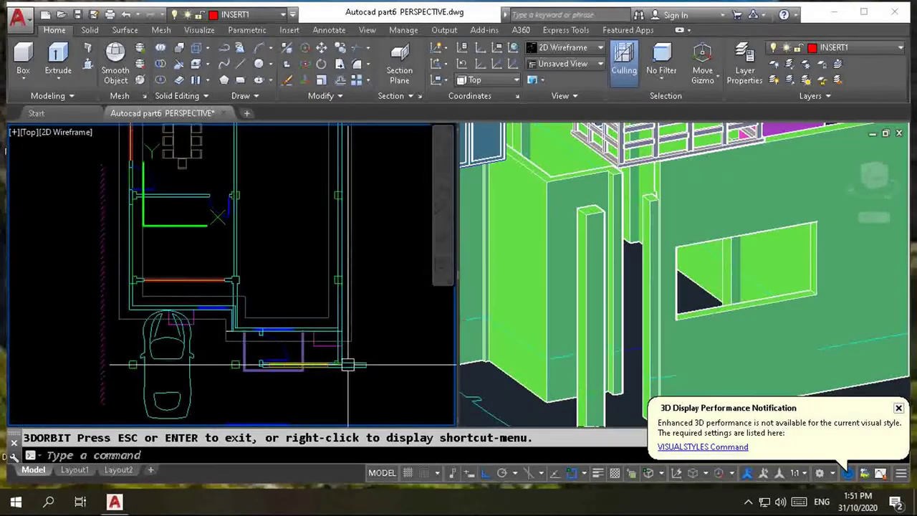
scroll(246, 321, "up", 2)
scroll(274, 327, "up", 2)
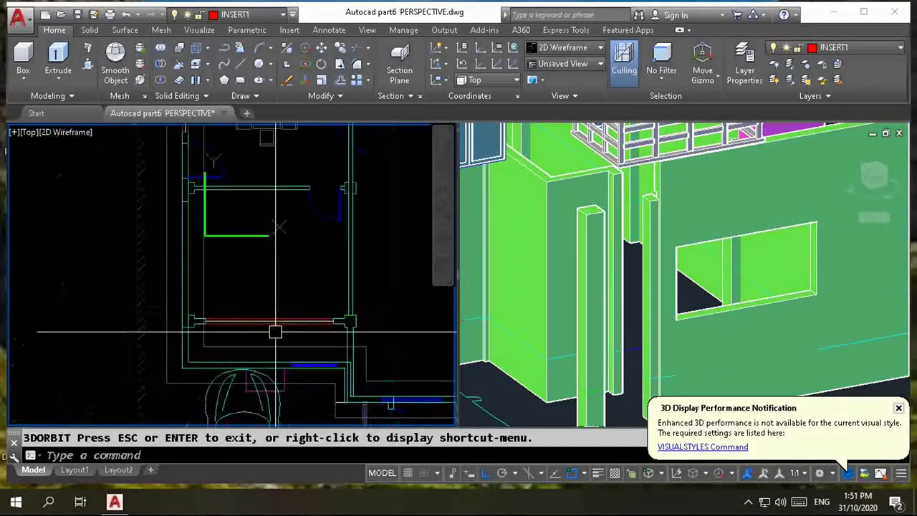
scroll(239, 349, "down", 1)
left_click(651, 311)
scroll(652, 311, "down", 3)
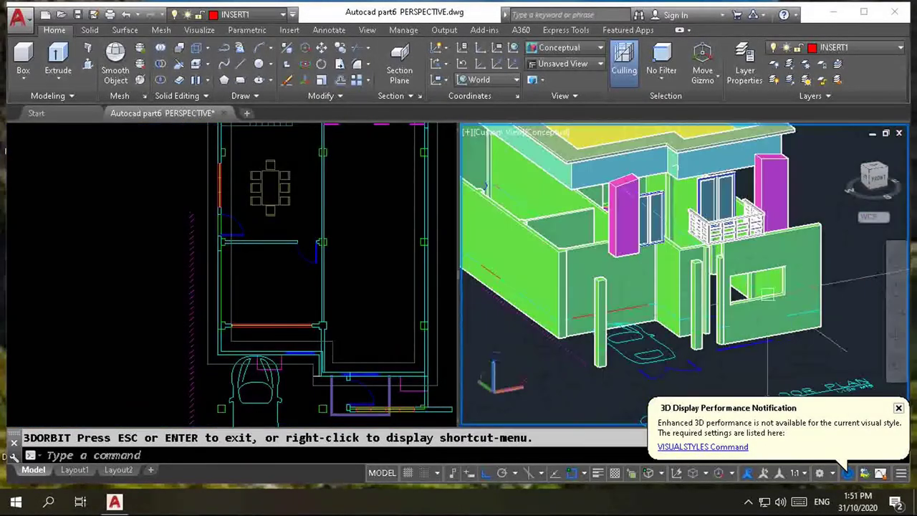
scroll(631, 270, "up", 3)
scroll(631, 270, "up", 2)
scroll(632, 270, "up", 1)
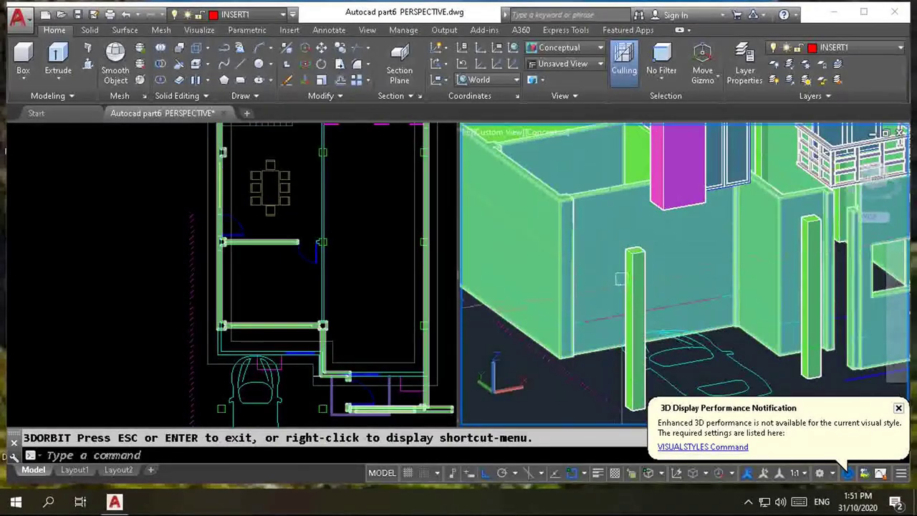
left_click(631, 270)
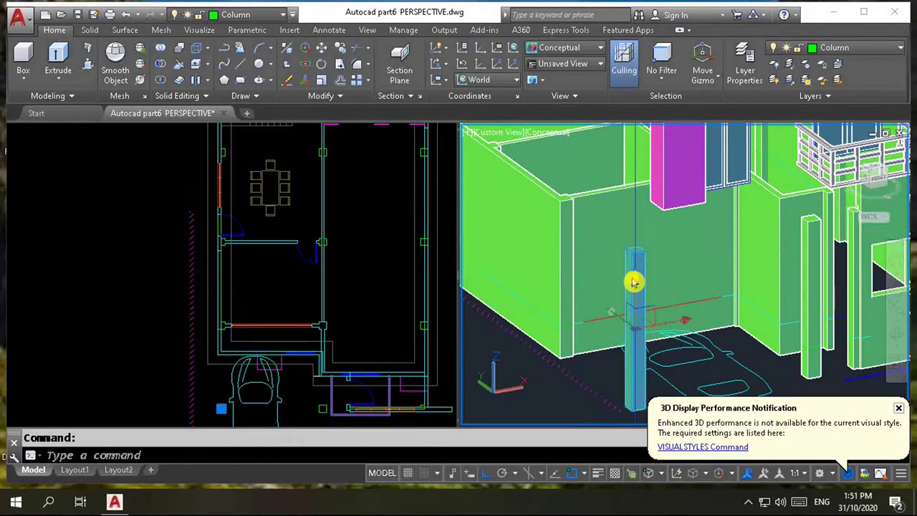
- Select the front column and the one to its right, then clear the selection
key("Escape")
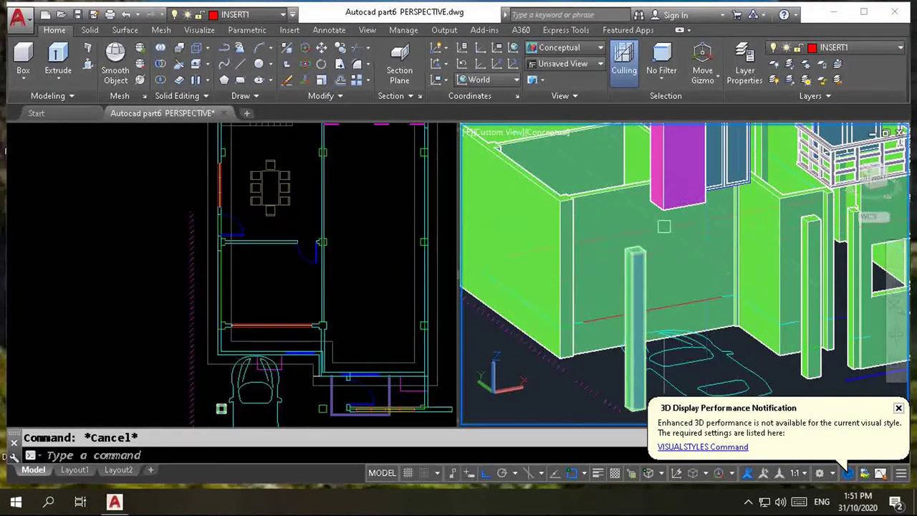
left_click(640, 277)
left_click(640, 278)
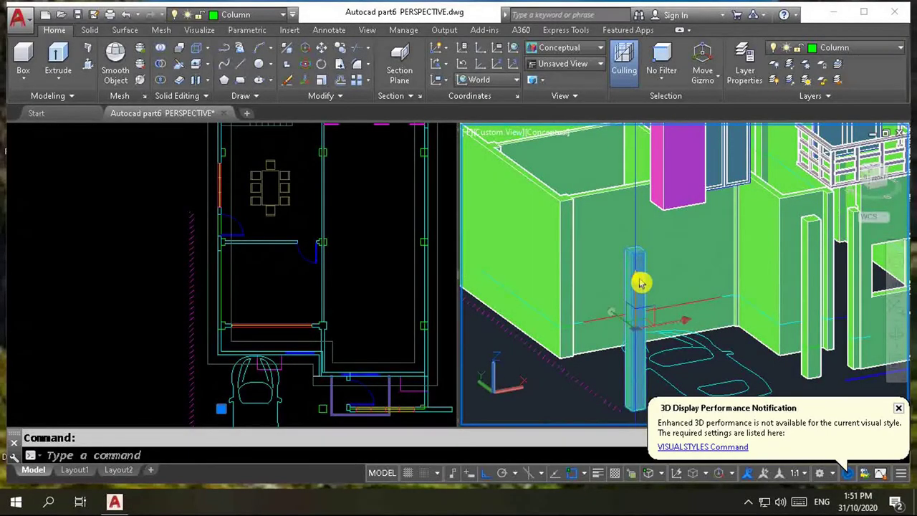
left_click(807, 252)
key("Escape")
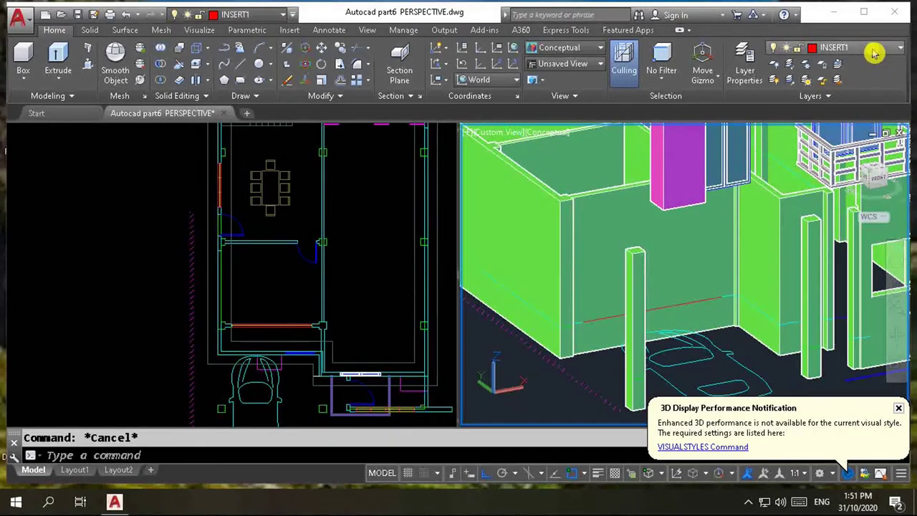
- Turn off the Column layer in the Layer list to hide the front columns
left_click(872, 50)
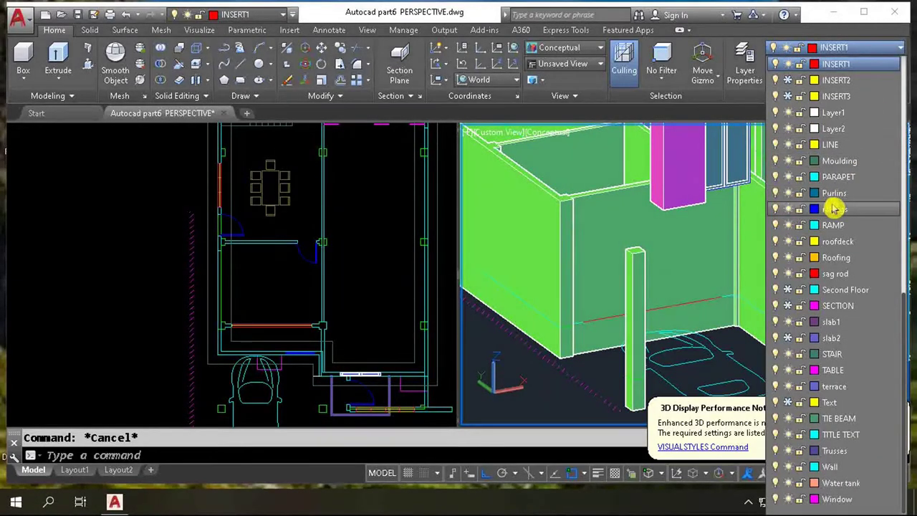
scroll(835, 209, "up", 7)
scroll(833, 206, "up", 3)
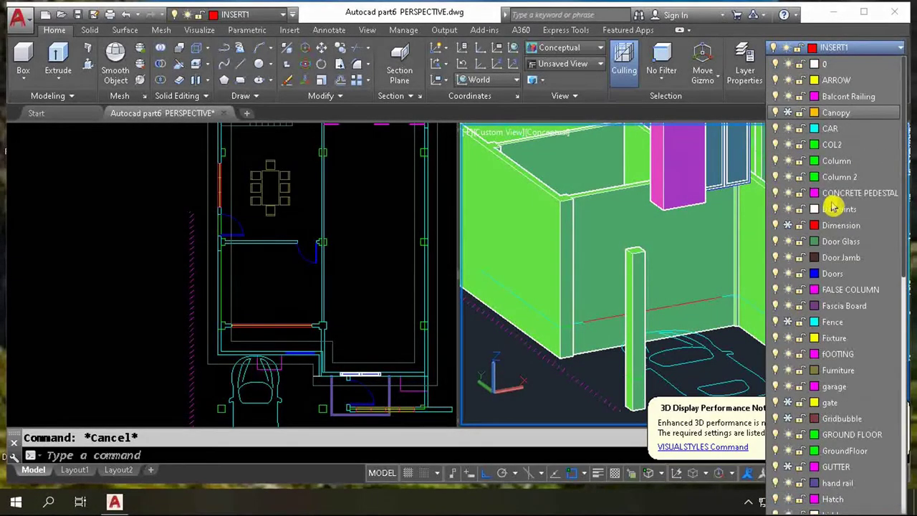
left_click(788, 170)
left_click(613, 269)
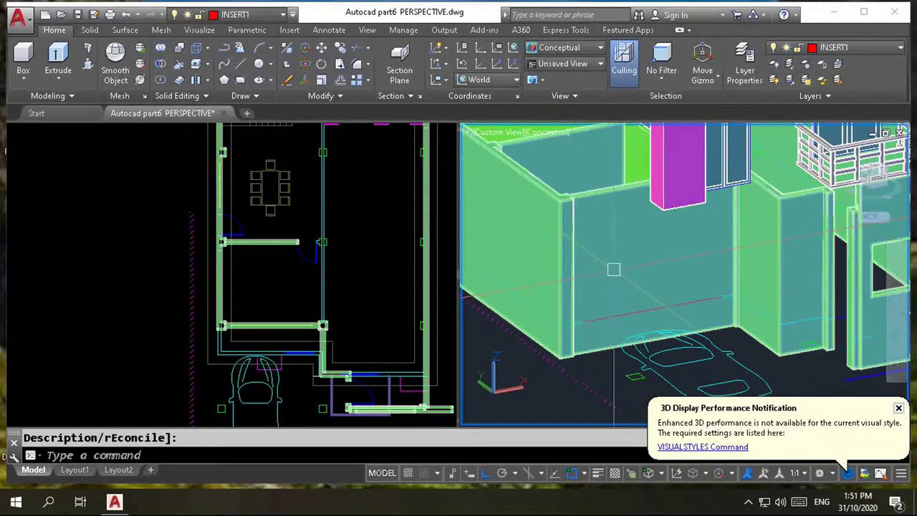
scroll(613, 269, "down", 3)
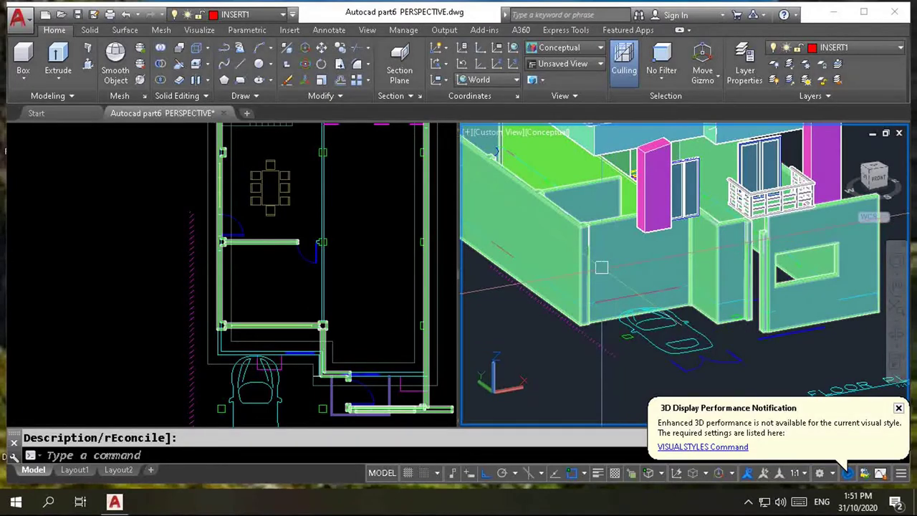
left_click(345, 303)
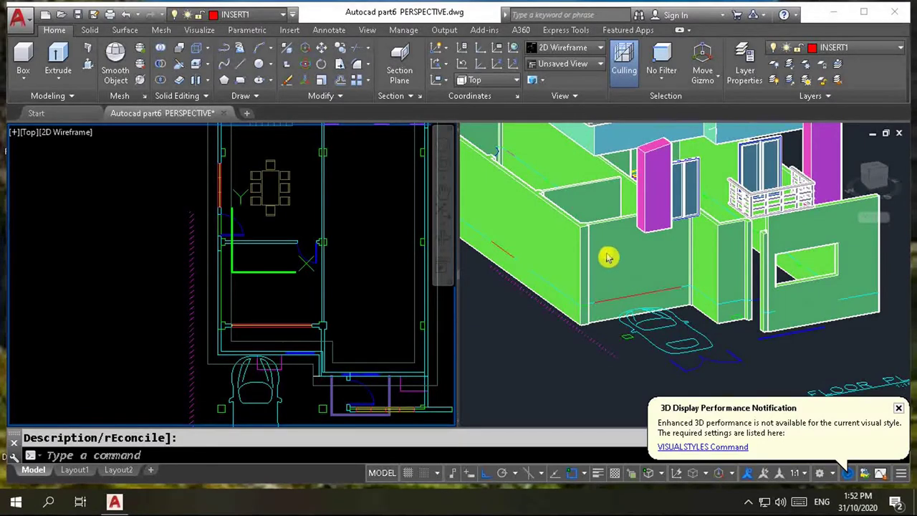
- Pick Window from the Home ribbon's Layer dropdown as the current layer
scroll(356, 298, "up", 1)
scroll(352, 303, "up", 1)
scroll(319, 317, "up", 2)
scroll(337, 324, "up", 1)
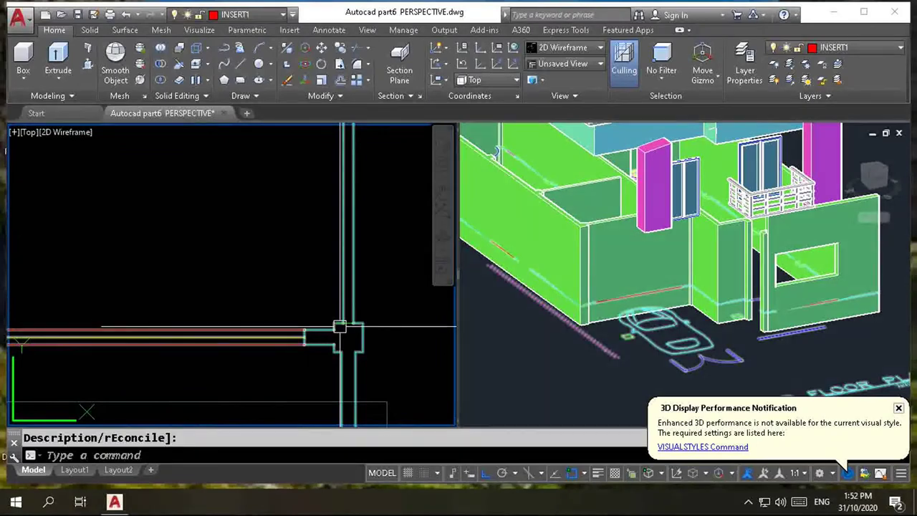
scroll(344, 326, "down", 1)
scroll(359, 324, "down", 1)
scroll(323, 336, "down", 1)
scroll(312, 338, "up", 1)
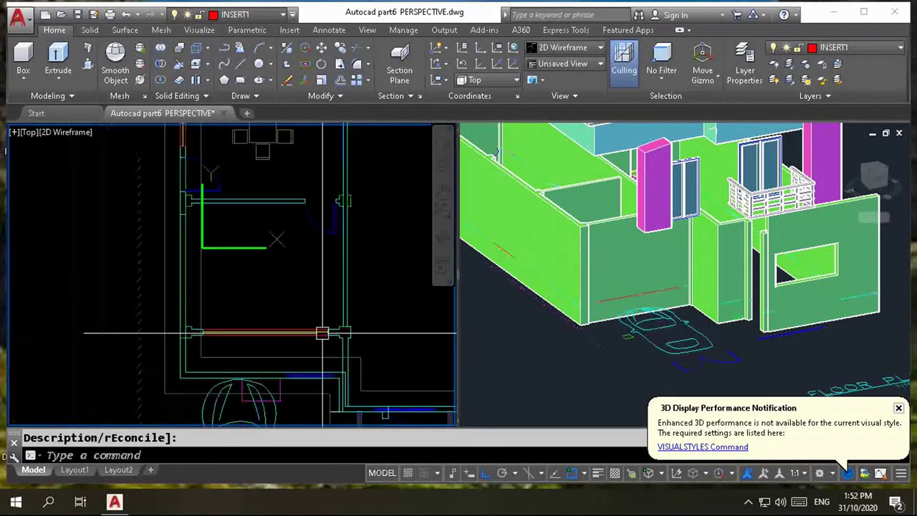
scroll(301, 341, "down", 1)
scroll(305, 333, "up", 1)
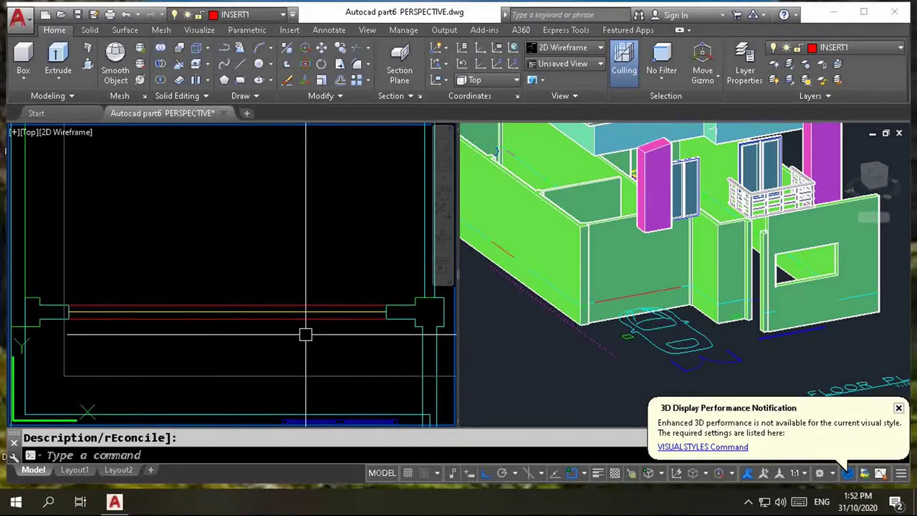
left_click(836, 50)
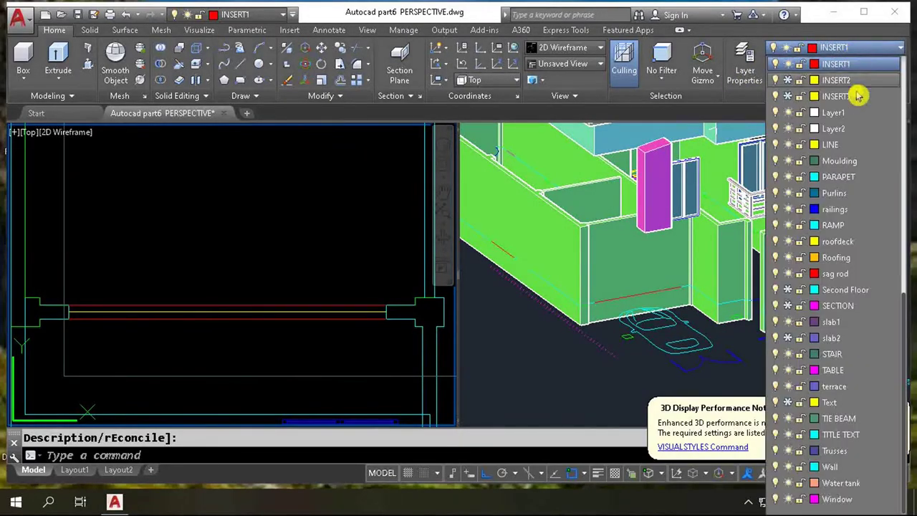
scroll(857, 144, "up", 4)
scroll(857, 165, "up", 4)
scroll(858, 168, "down", 3)
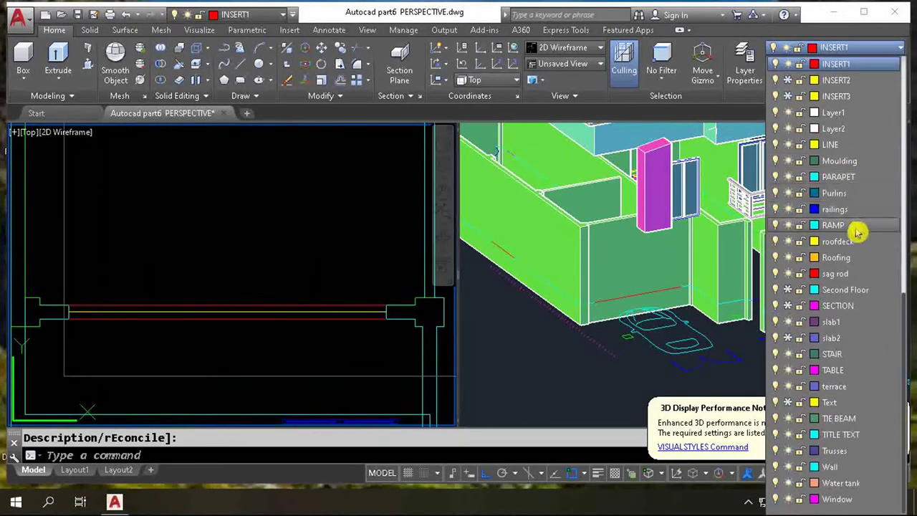
left_click(839, 499)
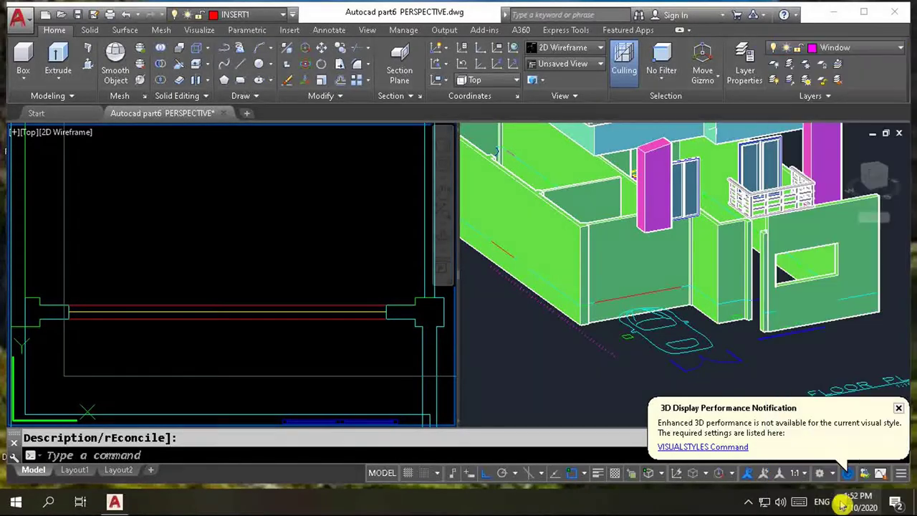
scroll(336, 337, "down", 2)
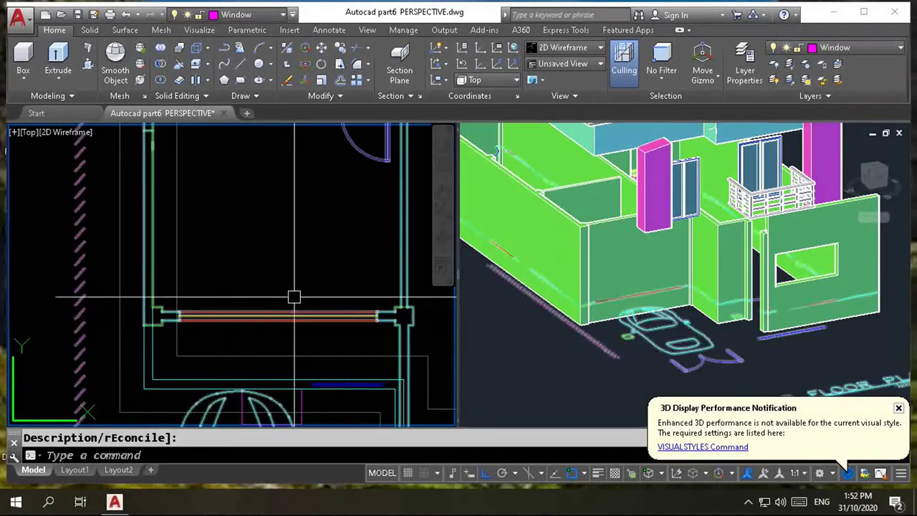
- Draw a 1200-high, 300-wide polysolid across the front wall opening, right end to left
middle_click_drag(278, 345, 264, 346)
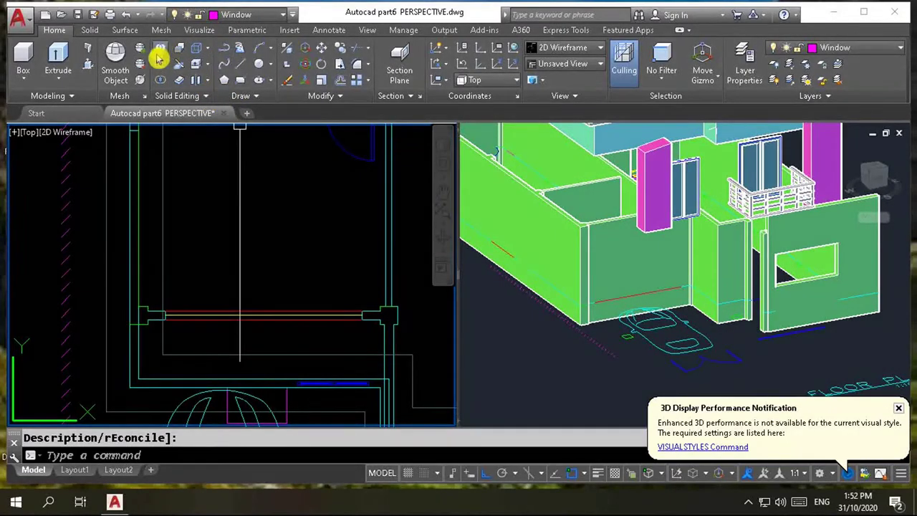
left_click(89, 50)
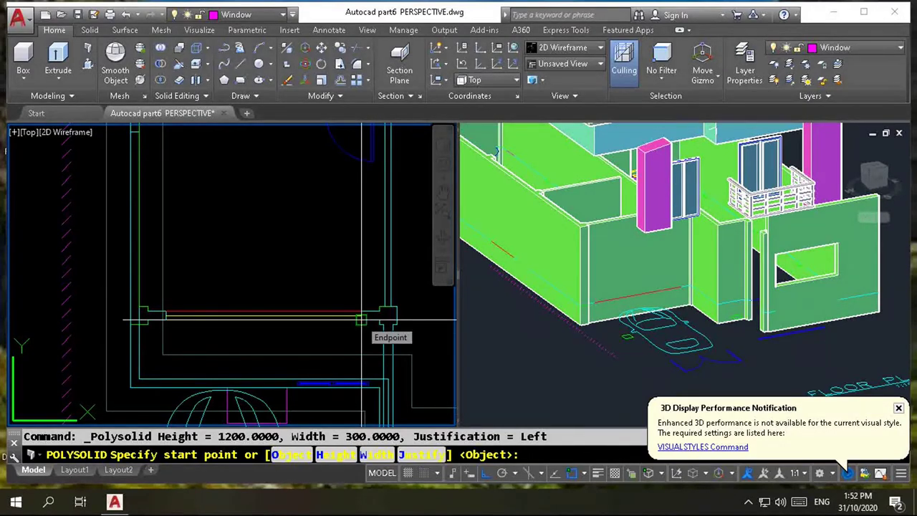
left_click(361, 318)
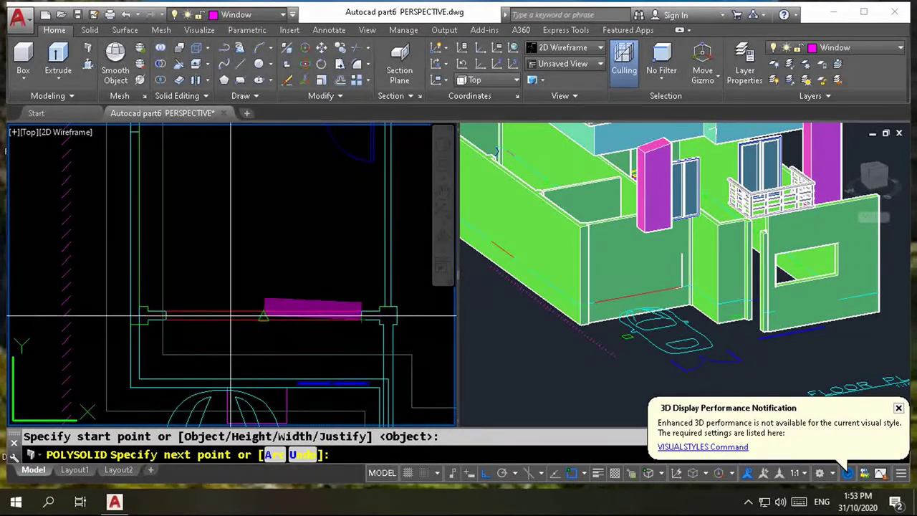
left_click(165, 320)
key("Return")
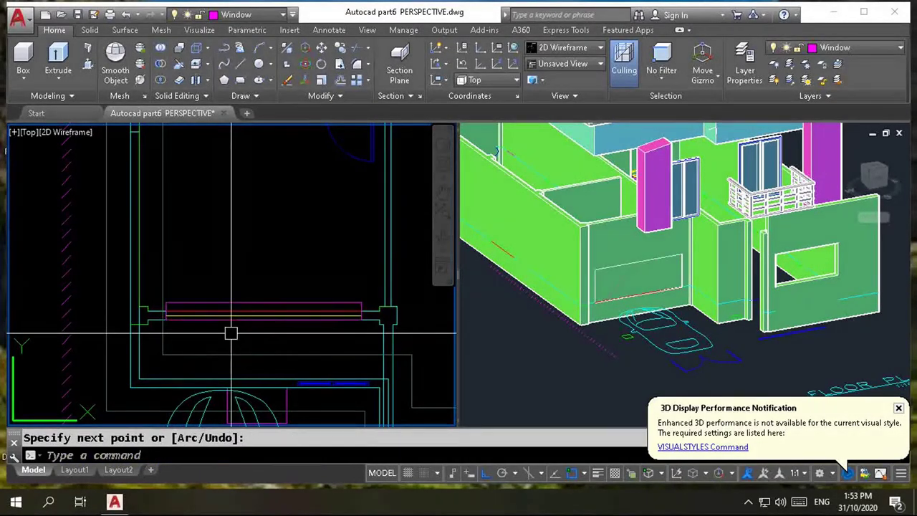
left_click(623, 281)
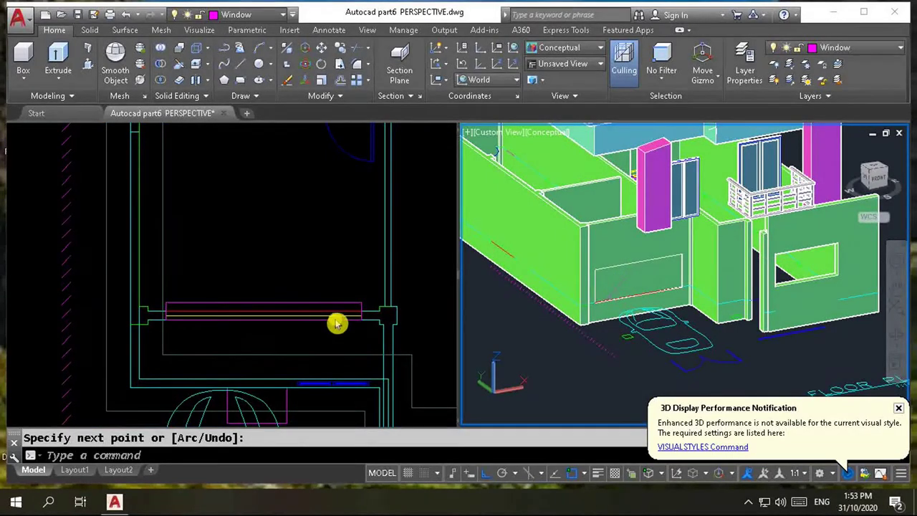
left_click(337, 297)
scroll(337, 296, "up", 2)
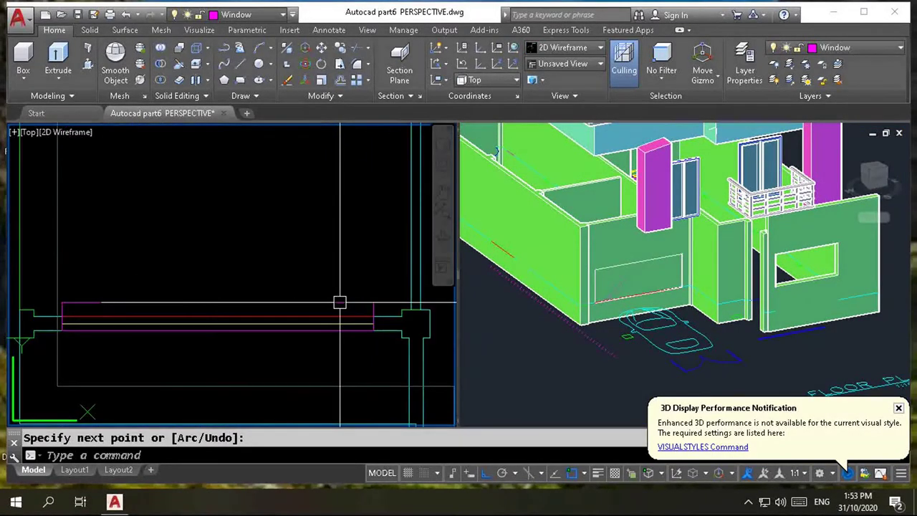
- Move the window polysolid up by @0,0,900 into the front wall
scroll(339, 302, "down", 2)
scroll(337, 304, "up", 2)
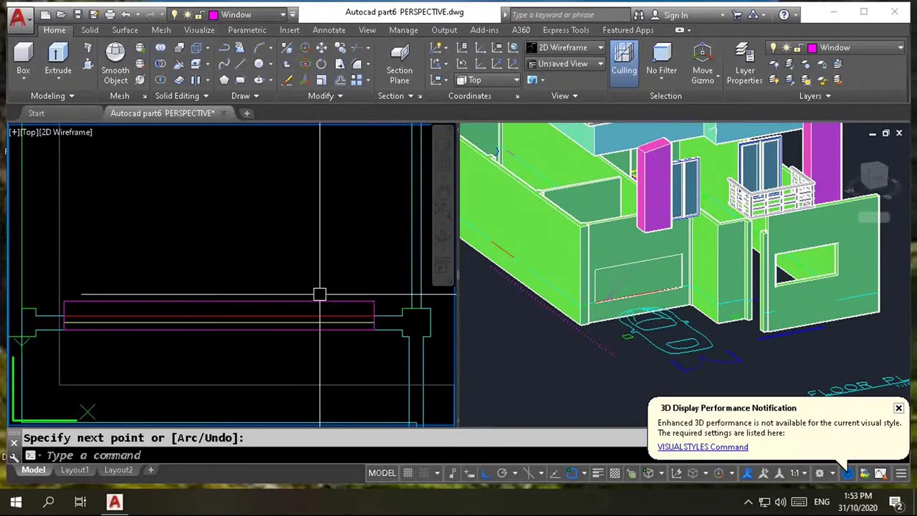
key("Escape")
type("m")
key("Return")
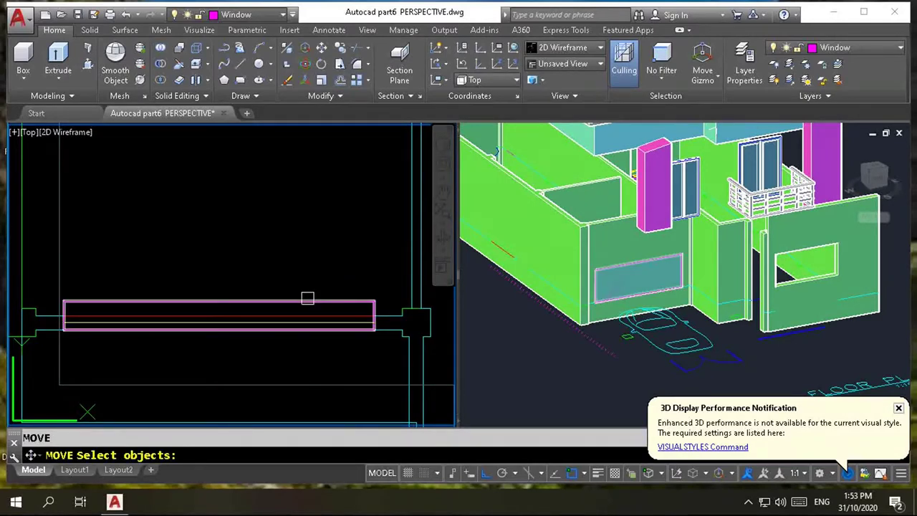
left_click(307, 294)
key("Return")
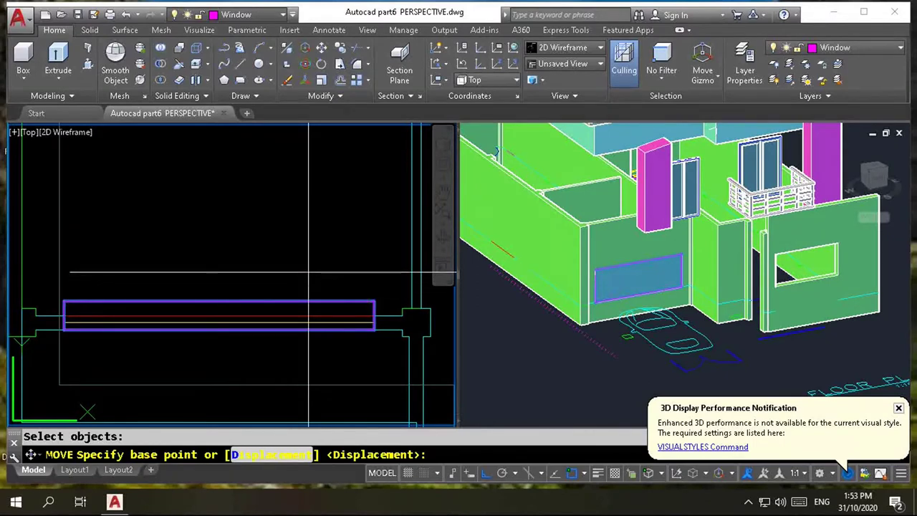
left_click(309, 271)
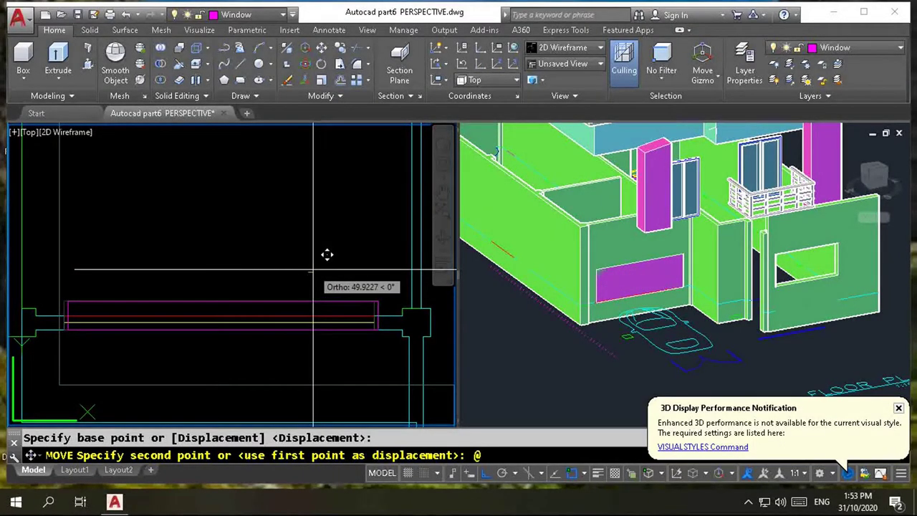
type("@0,")
type("0,900")
key("Return")
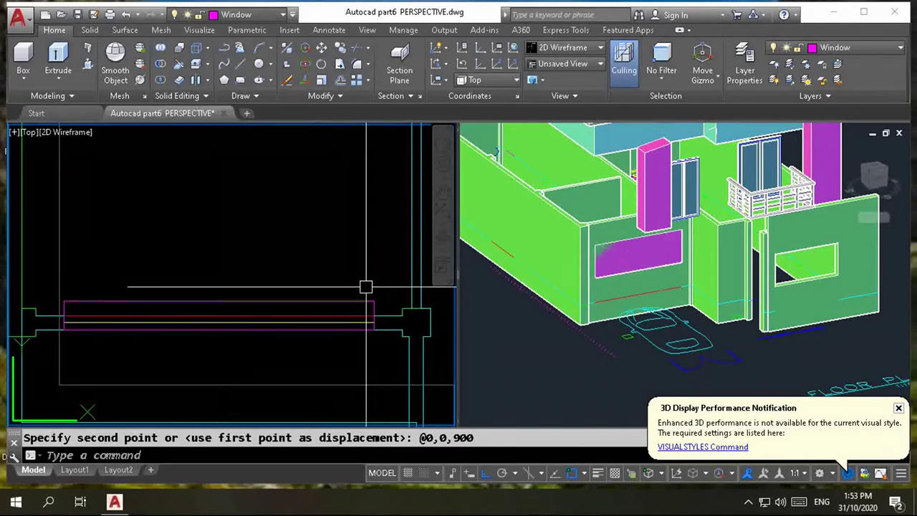
type("su")
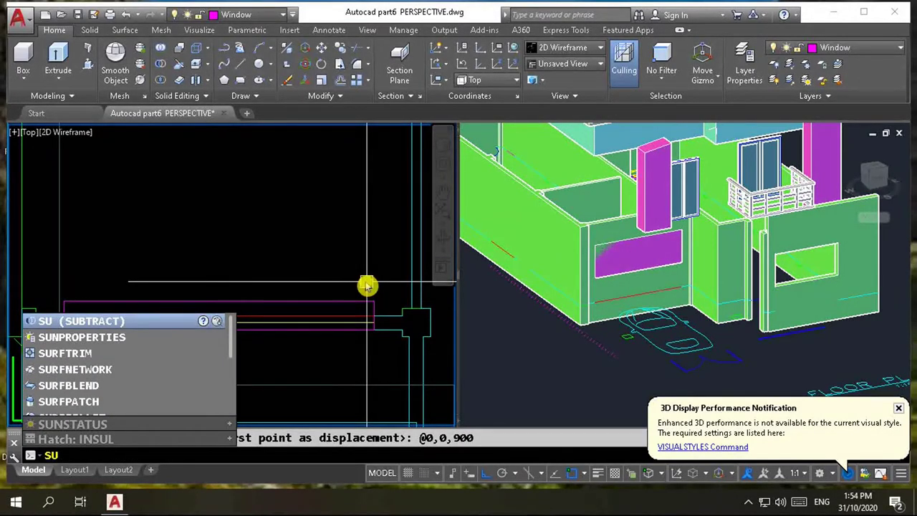
- Subtract the window polysolid from the front wall to cut the opening
key("Return")
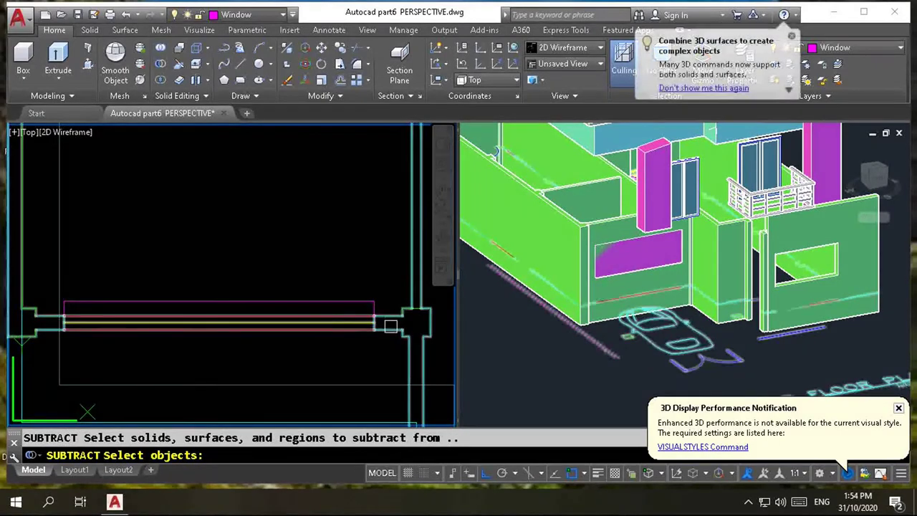
left_click(391, 326)
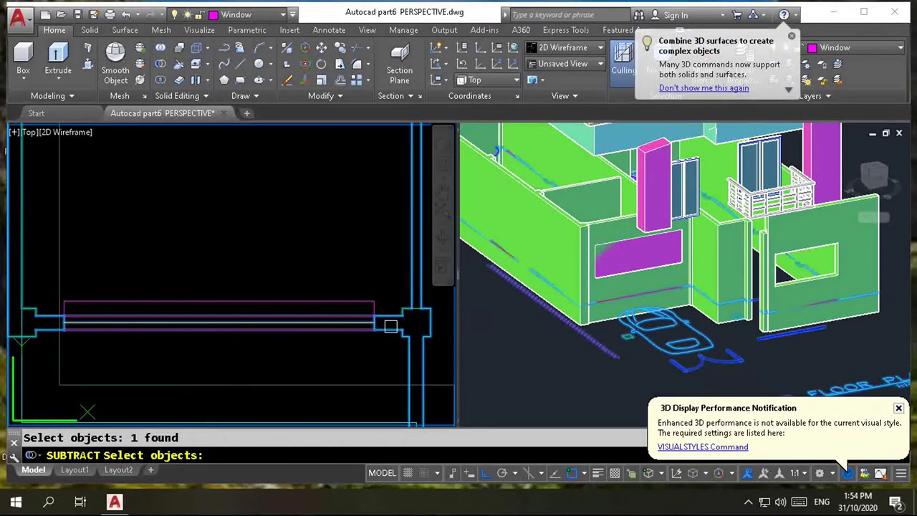
key("Return")
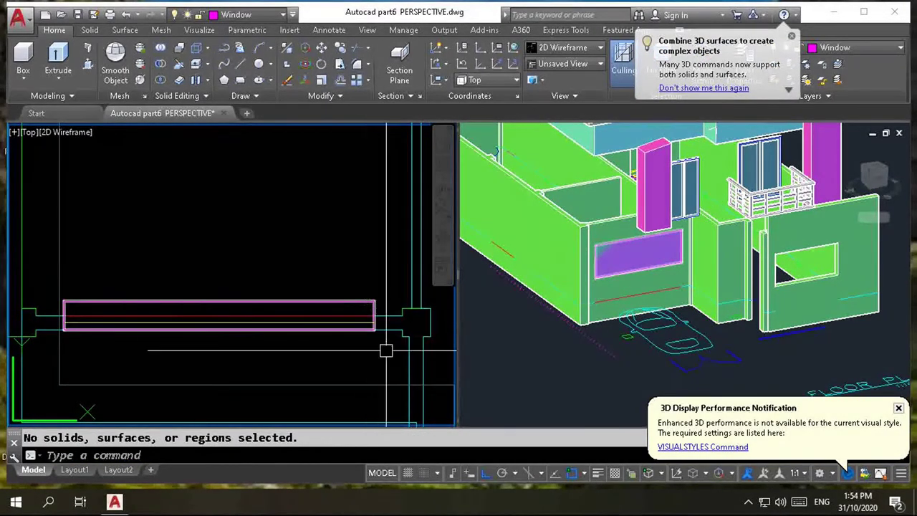
type("s")
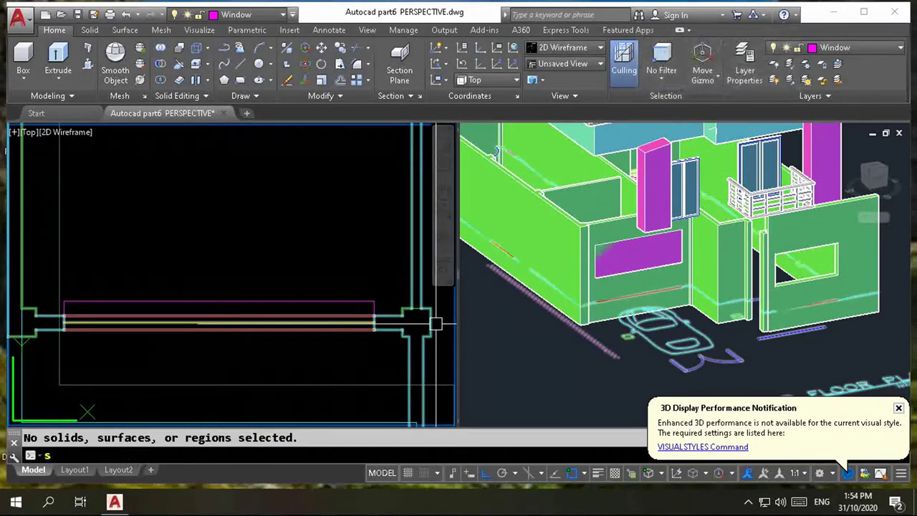
type("u")
key("Return")
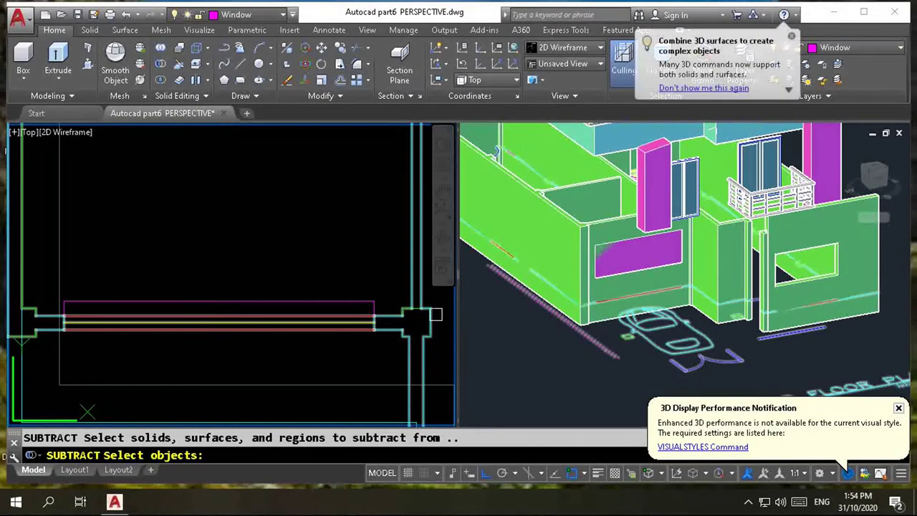
left_click(609, 287)
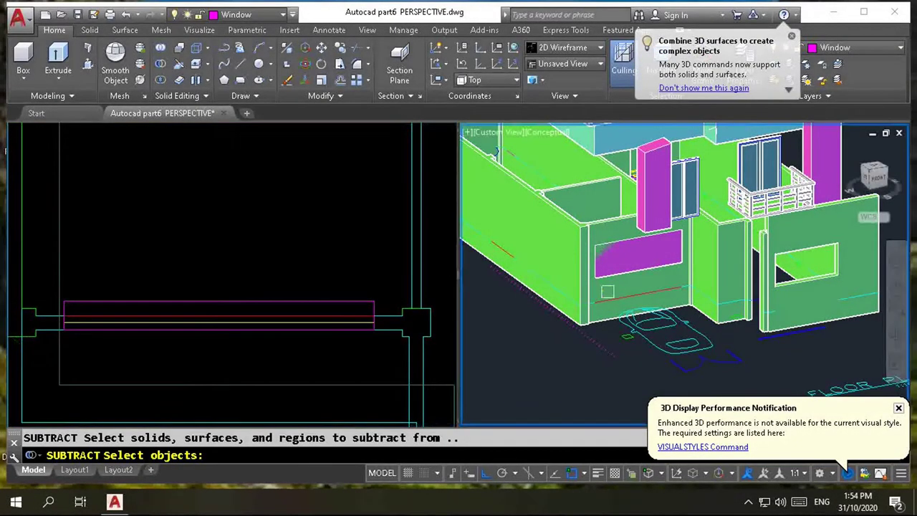
left_click(608, 286)
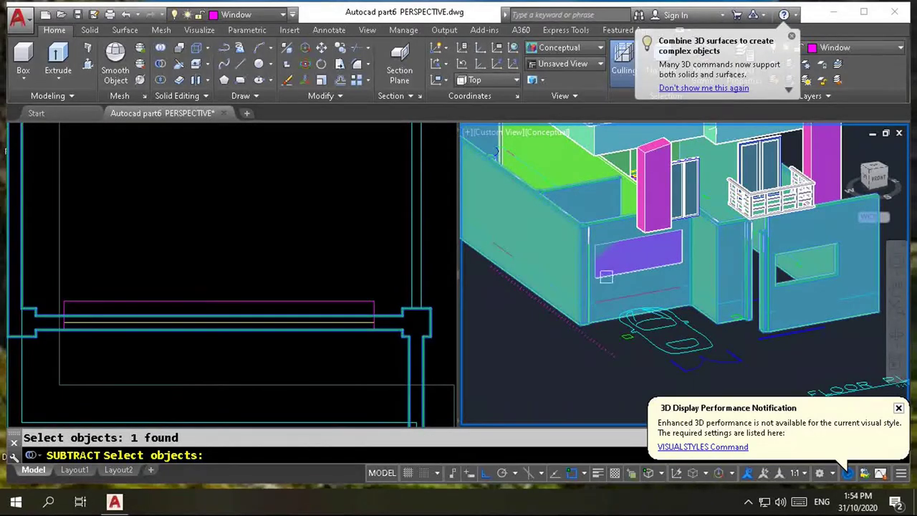
key("Return")
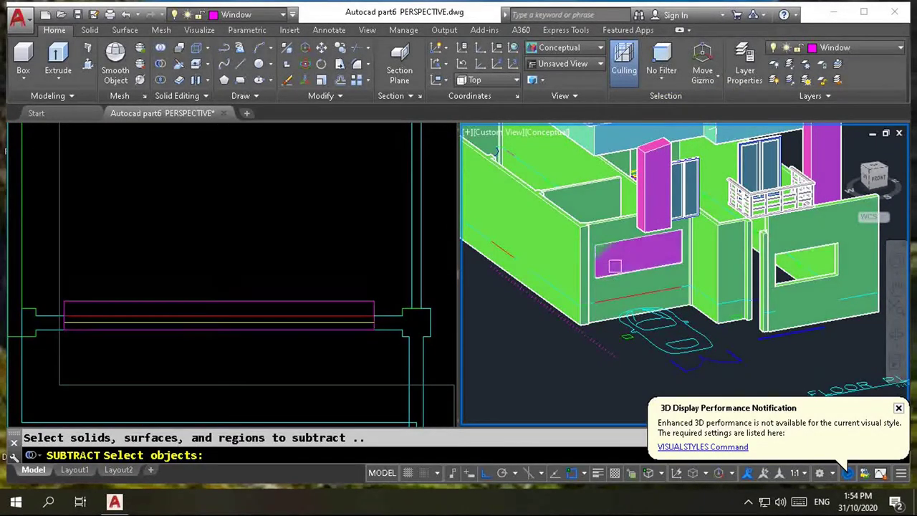
left_click(376, 273)
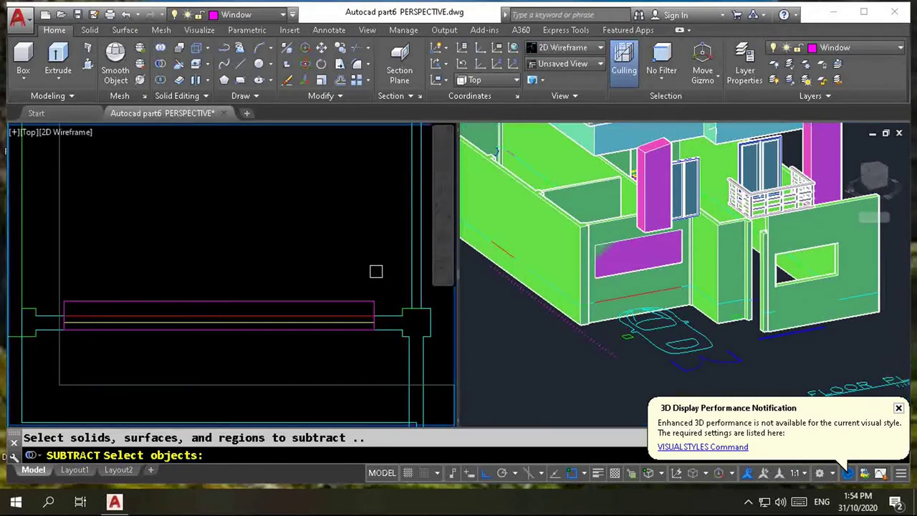
left_click(368, 296)
key("Return")
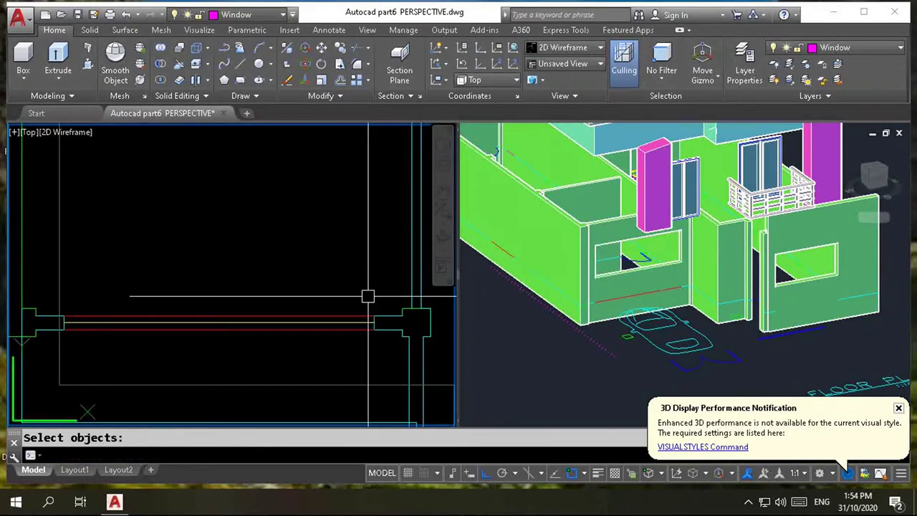
- Orbit the 3D view with 3DORBIT to inspect the new front-wall opening
left_click(616, 299)
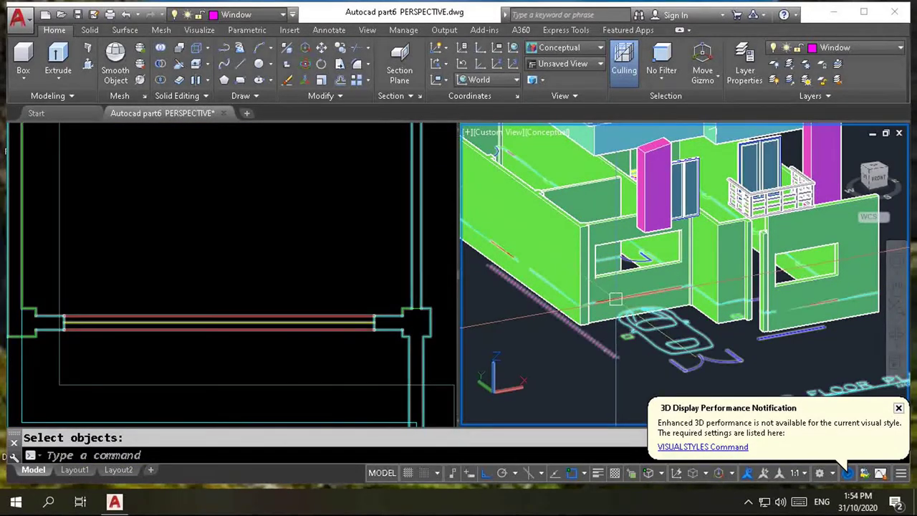
type("3d")
key("Return")
left_click_drag(621, 301, 660, 332)
key("Escape")
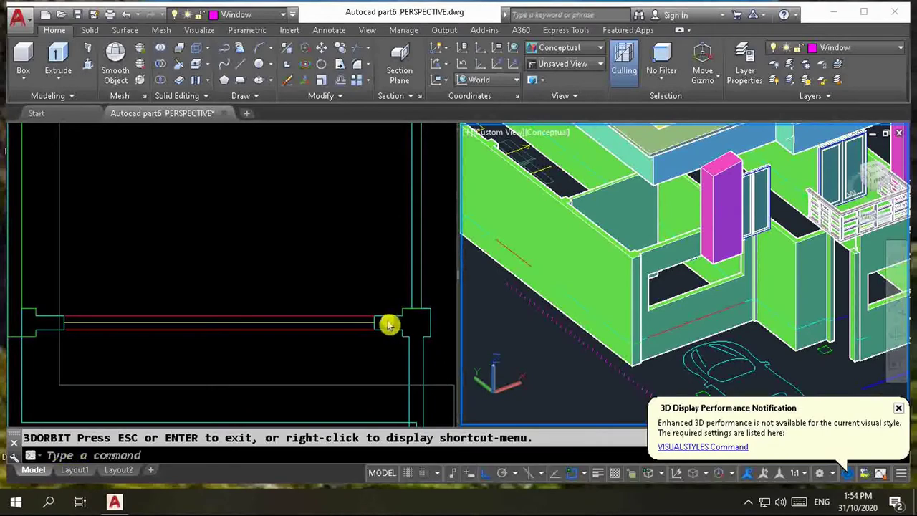
- In Top view, draw a 1200-high, 300-wide polysolid along the dining-area wall
left_click(395, 321)
scroll(350, 362, "down", 4)
scroll(308, 259, "down", 2)
scroll(308, 259, "up", 3)
scroll(263, 275, "up", 2)
scroll(258, 276, "down", 3)
scroll(323, 297, "up", 2)
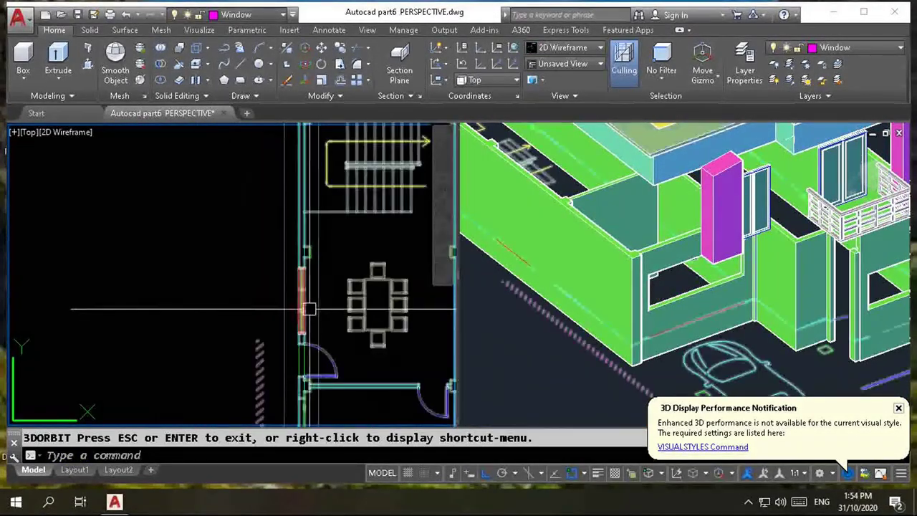
left_click(89, 48)
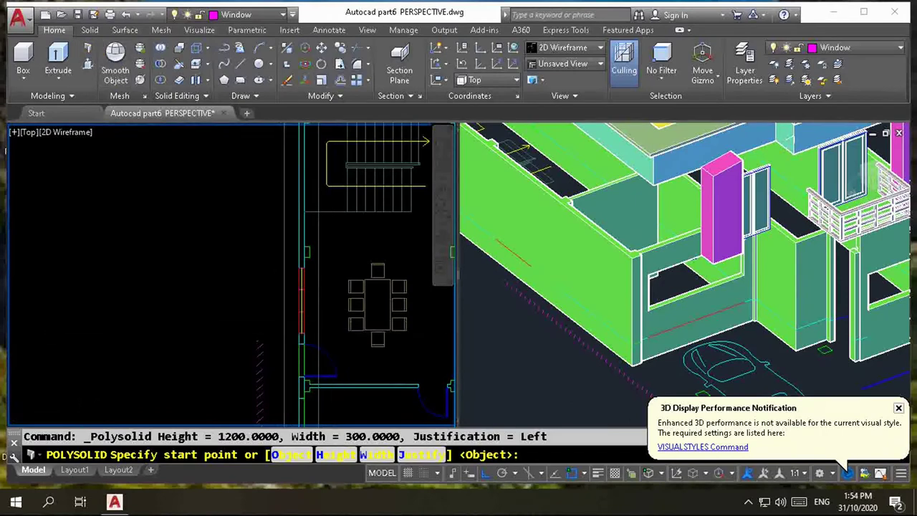
scroll(305, 315, "up", 4)
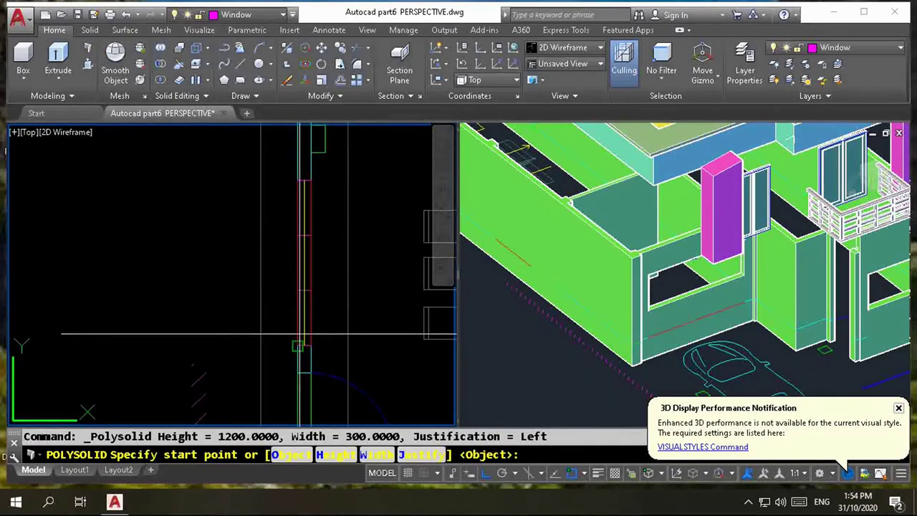
left_click(311, 180)
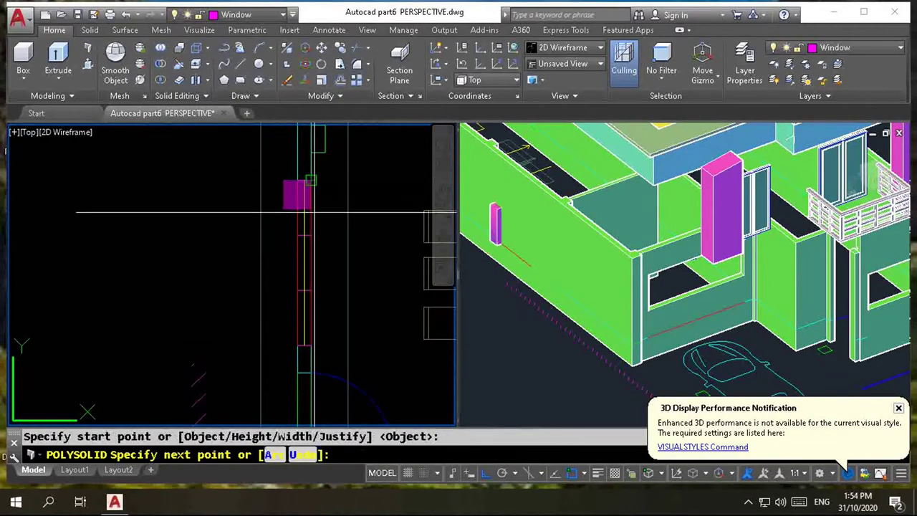
left_click(310, 347)
key("Return")
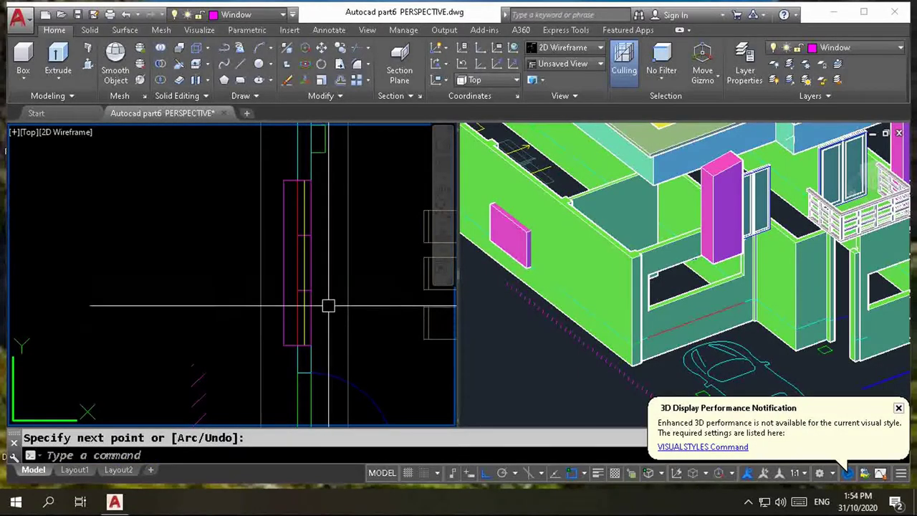
- Move the new polysolid up by @0,0,900
type("m")
key("Return")
left_click(285, 301)
key("Return")
left_click(382, 291)
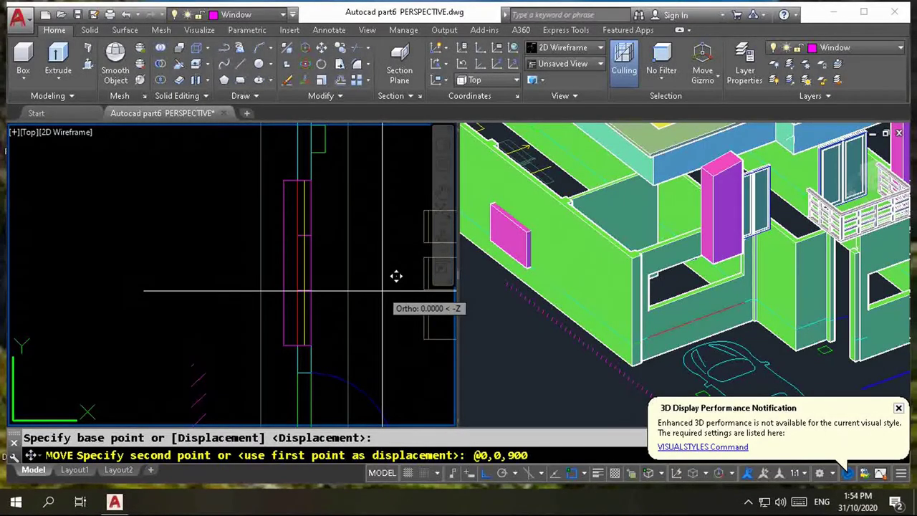
key("Return")
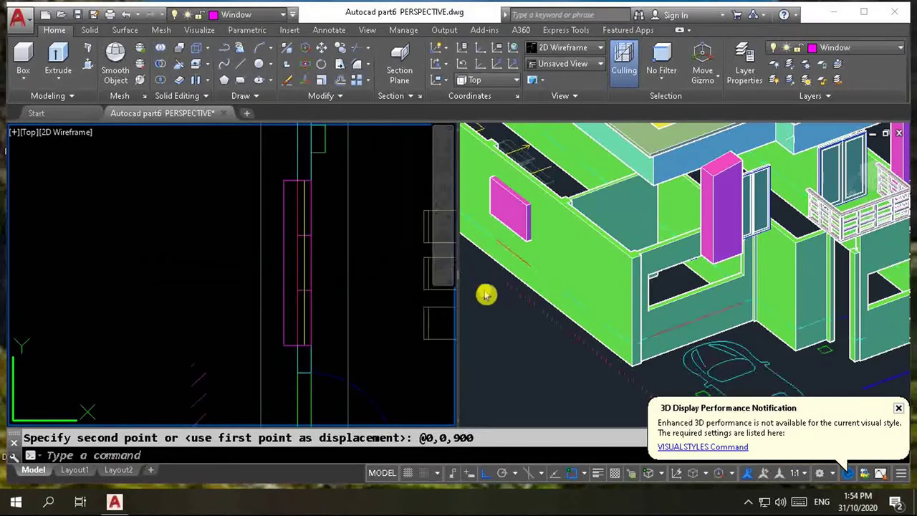
- Subtract the magenta polysolid from the side wall to cut the opening
left_click(579, 313)
type("su")
key("Return")
left_click(570, 283)
key("Return")
left_click(525, 217)
key("Return")
scroll(552, 244, "down", 3)
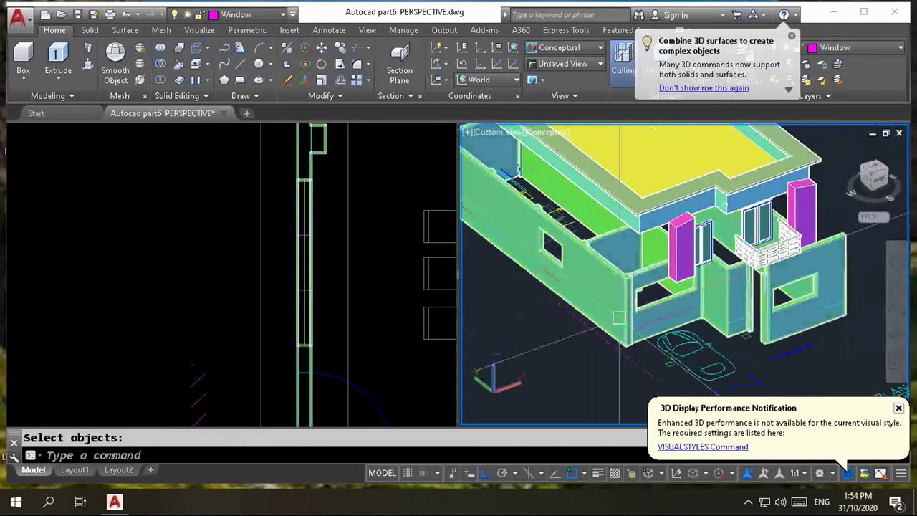
- In Top view, draw another window polysolid along a stretch of the green side wall
scroll(567, 265, "down", 2)
scroll(574, 275, "up", 3)
scroll(574, 274, "up", 2)
left_click(334, 213)
scroll(358, 215, "down", 3)
scroll(358, 216, "up", 2)
scroll(340, 180, "up", 3)
scroll(340, 180, "up", 2)
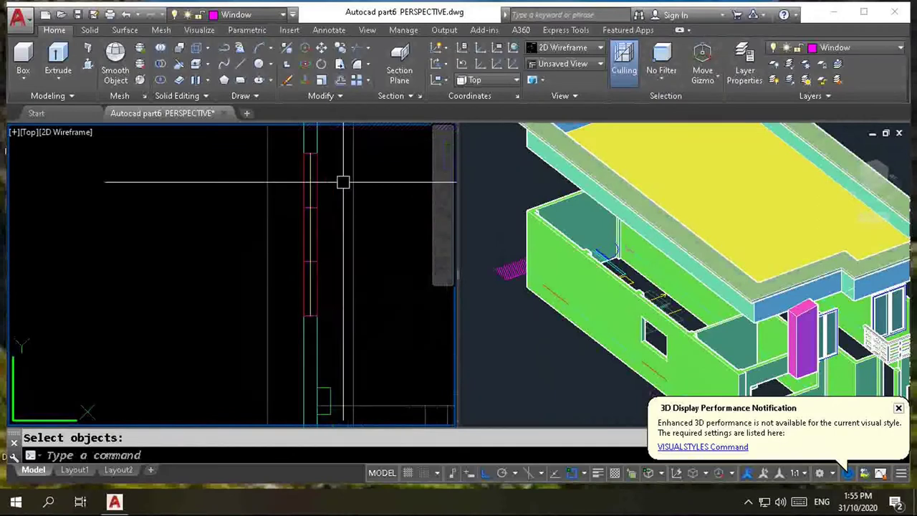
left_click(87, 49)
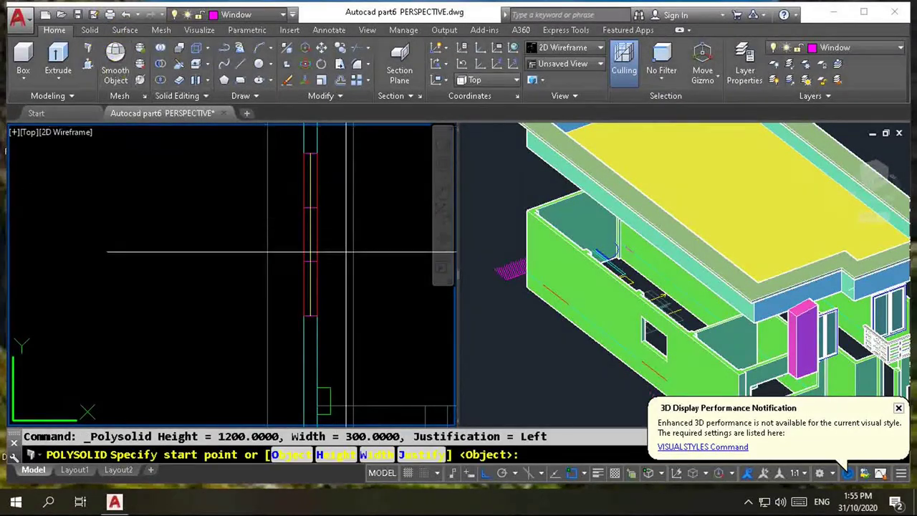
left_click(317, 158)
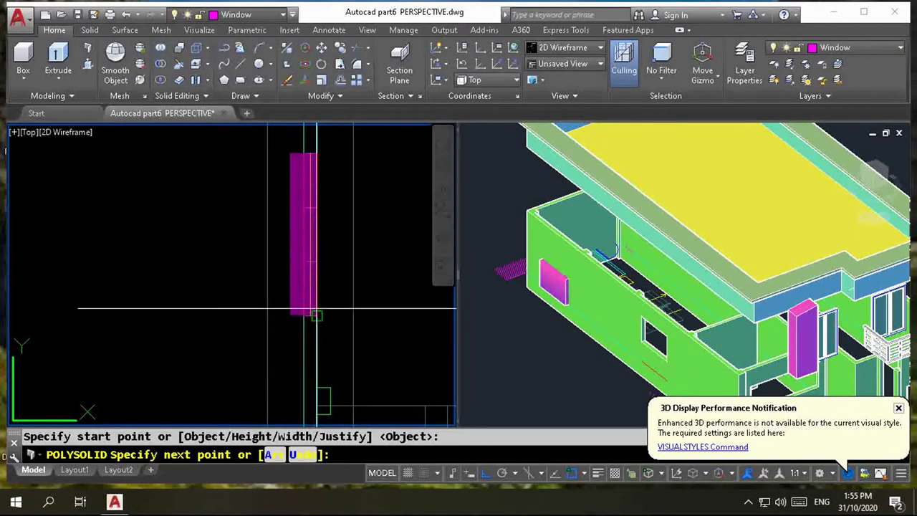
left_click(316, 315)
key("Return")
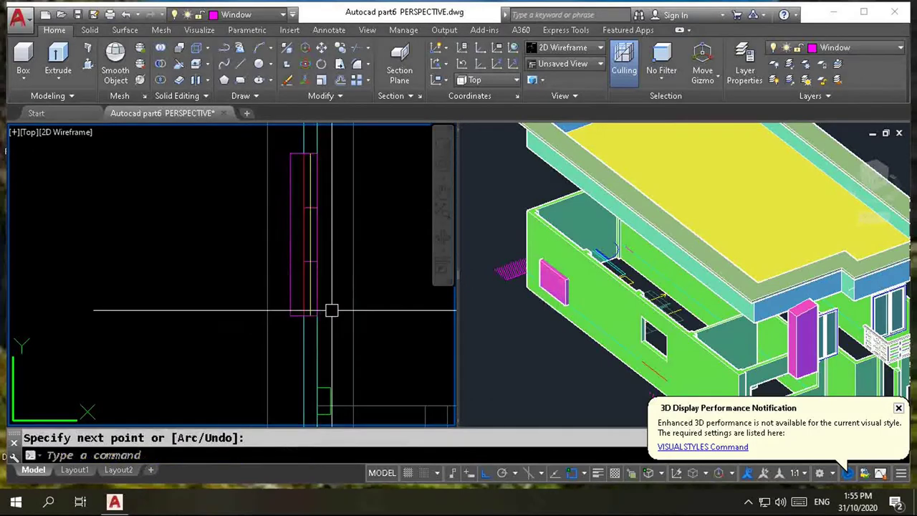
- Move the new magenta polysolid up 900 units
type("m")
key("Return")
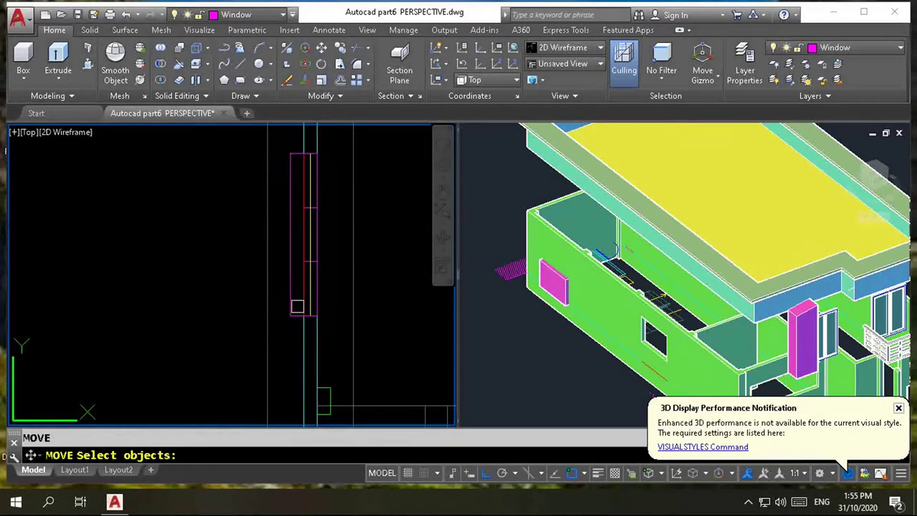
key("Escape")
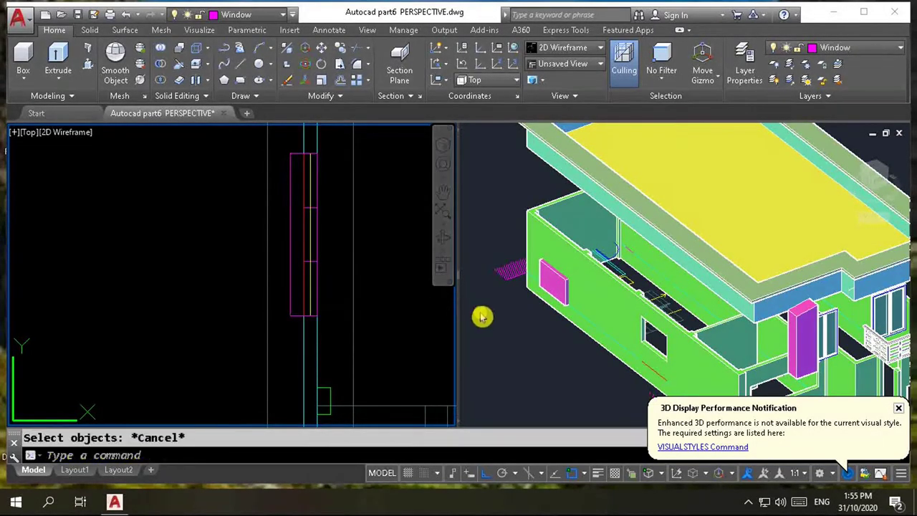
left_click(484, 313)
type("m")
key("Return")
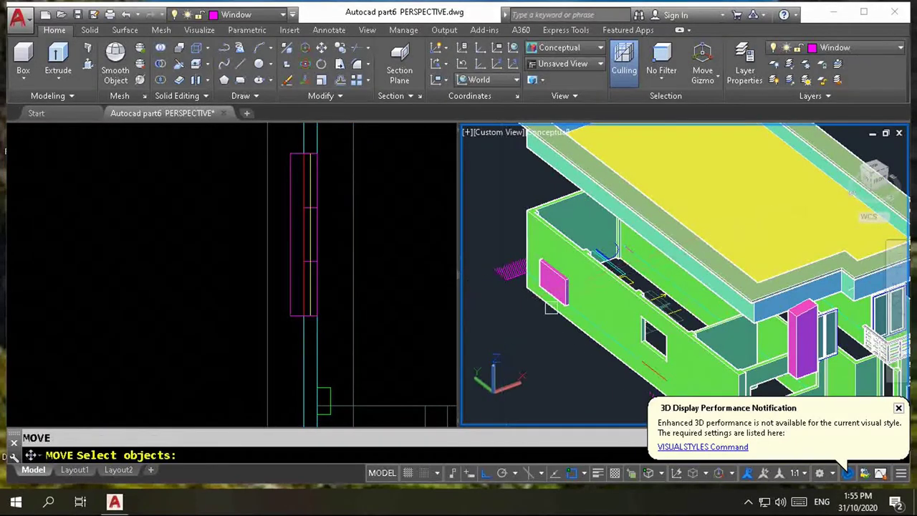
left_click(553, 287)
key("Return")
left_click(505, 316)
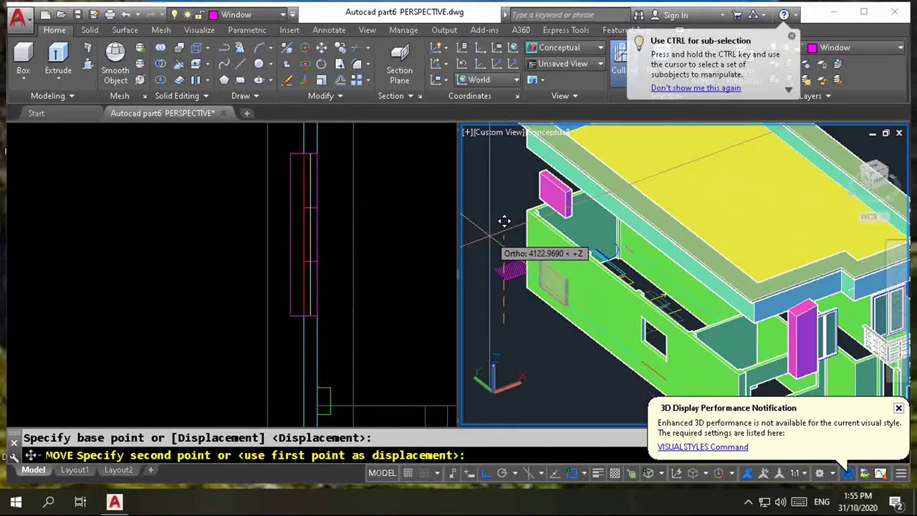
type("900")
key("Return")
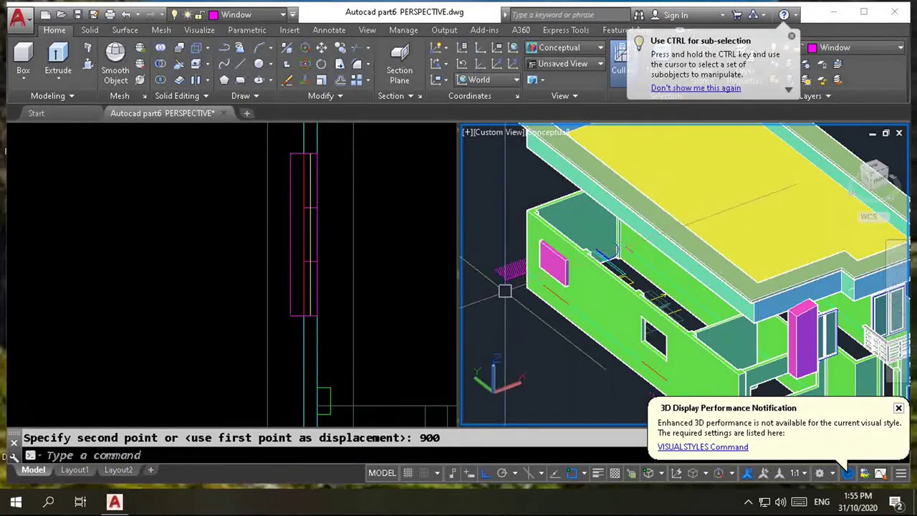
- Subtract the magenta polysolid from the green wall to cut the second opening
scroll(560, 287, "up", 2)
scroll(557, 288, "down", 3)
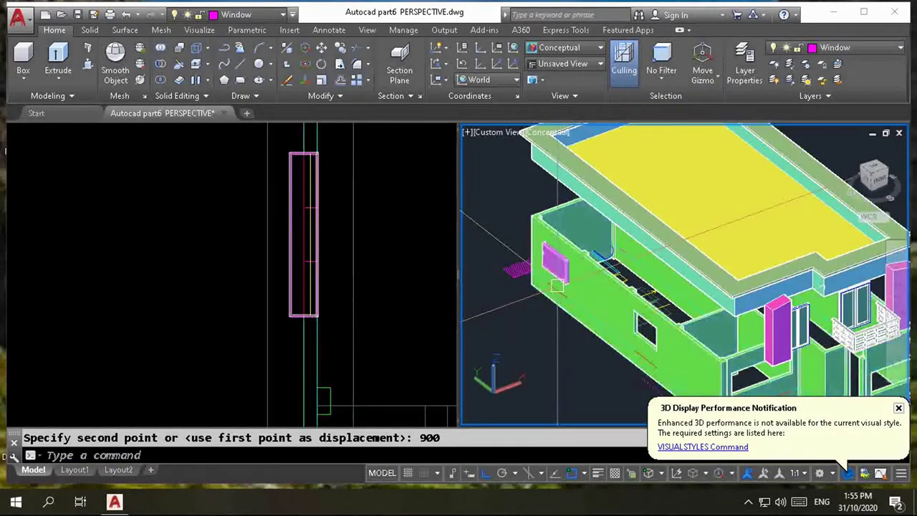
scroll(555, 288, "up", 3)
scroll(555, 288, "up", 1)
scroll(569, 251, "up", 2)
scroll(572, 243, "up", 1)
type("su")
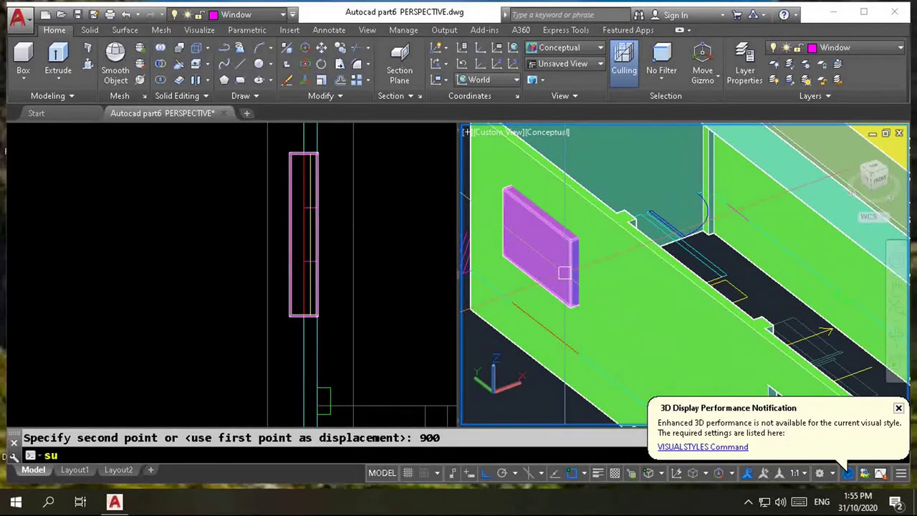
key("Return")
left_click(595, 301)
key("Return")
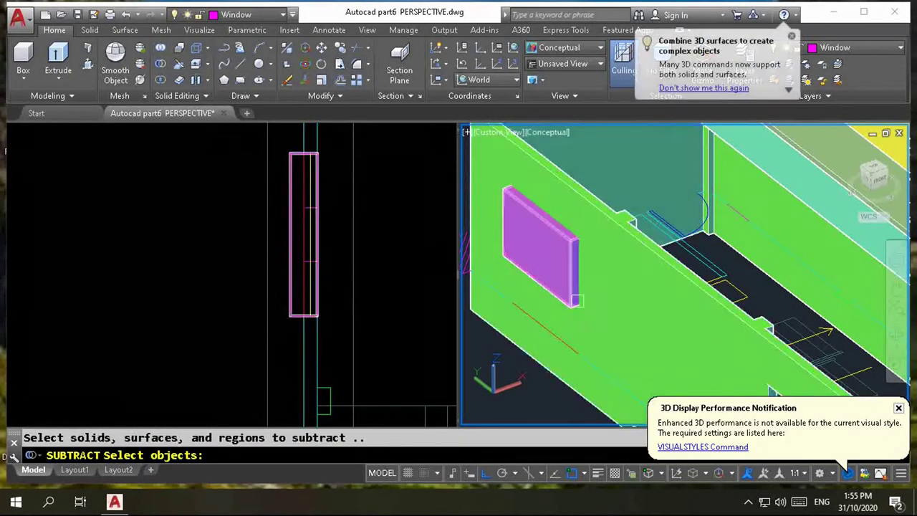
left_click(574, 276)
key("Return")
scroll(574, 276, "down", 4)
scroll(574, 276, "down", 3)
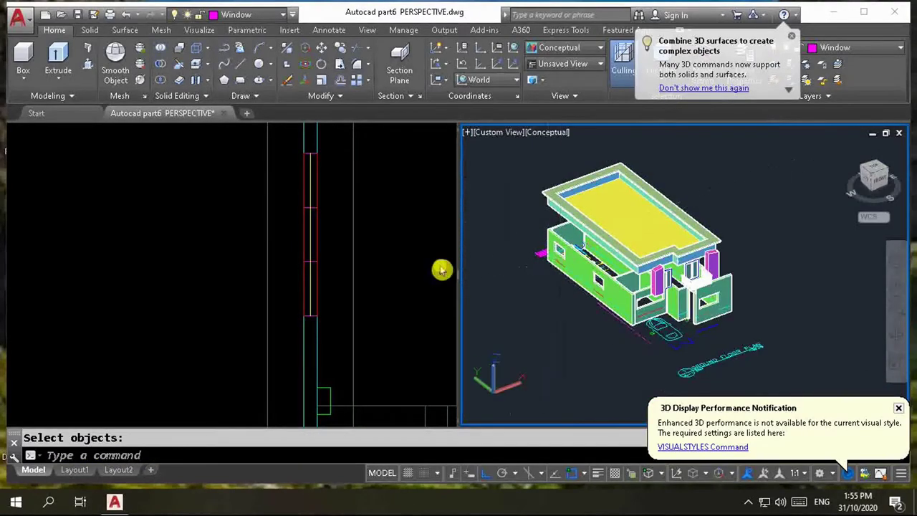
left_click(315, 275)
scroll(281, 280, "down", 3)
scroll(301, 127, "down", 2)
scroll(272, 368, "up", 1)
scroll(387, 236, "up", 2)
scroll(373, 322, "up", 2)
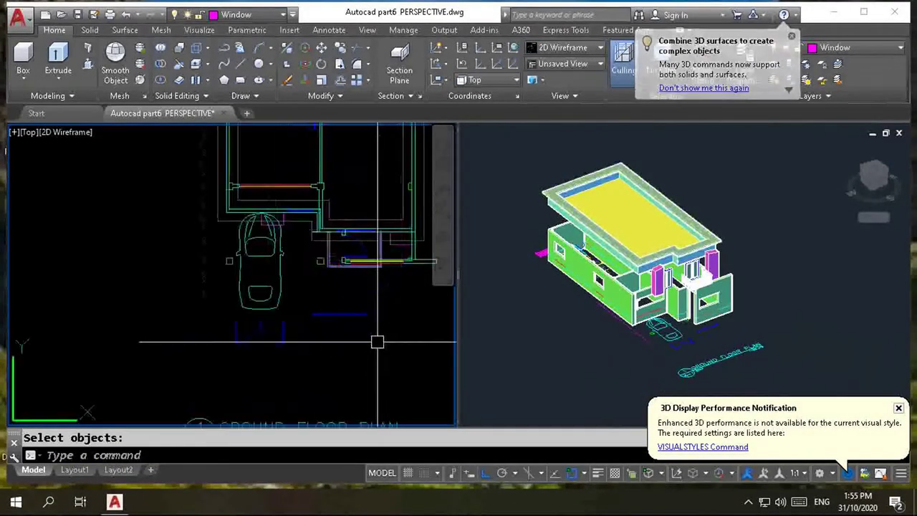
left_click(622, 304)
scroll(641, 284, "up", 2)
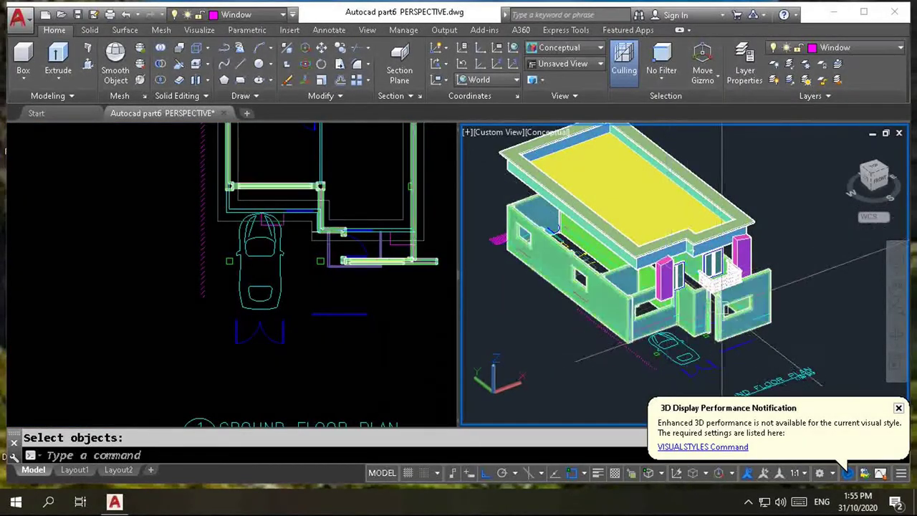
scroll(688, 301, "up", 1)
scroll(736, 322, "up", 2)
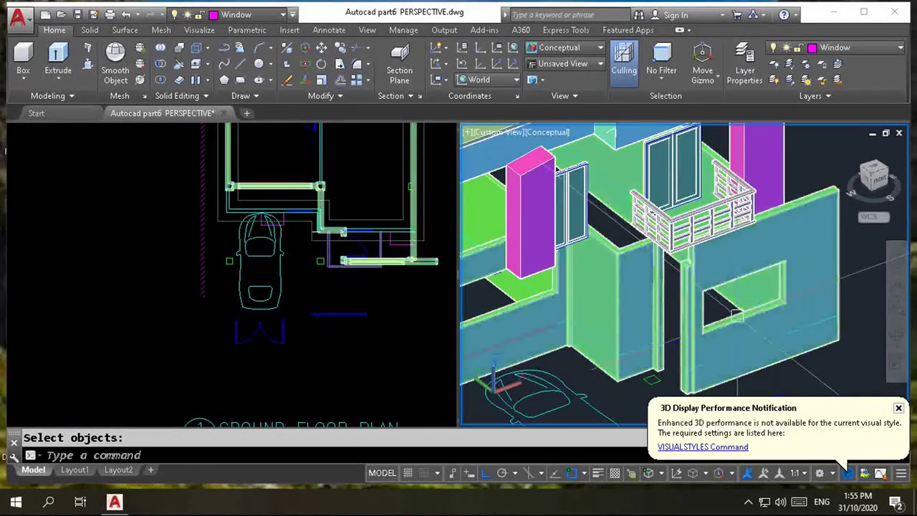
scroll(746, 312, "down", 3)
scroll(756, 301, "up", 2)
scroll(766, 292, "up", 1)
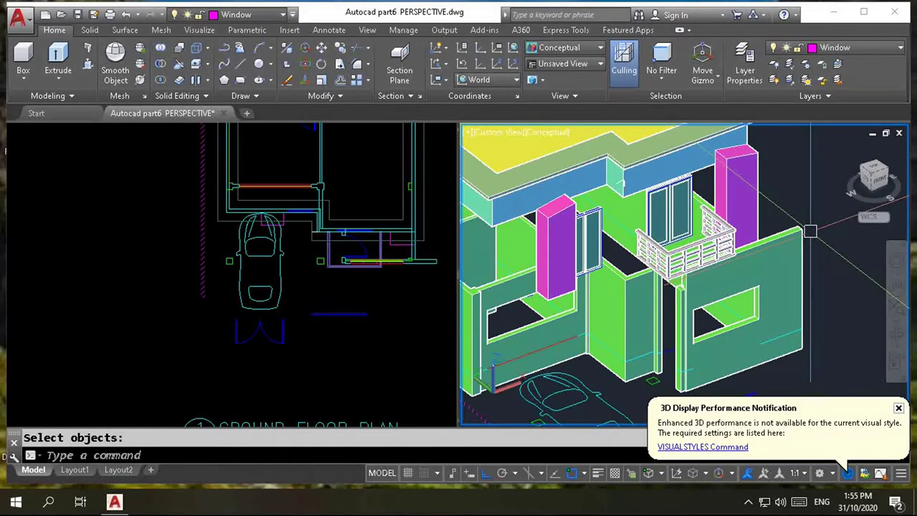
- Browse Desktop > upload > blocks for a drawing to insert, then cancel without inserting
type("i")
key("Return")
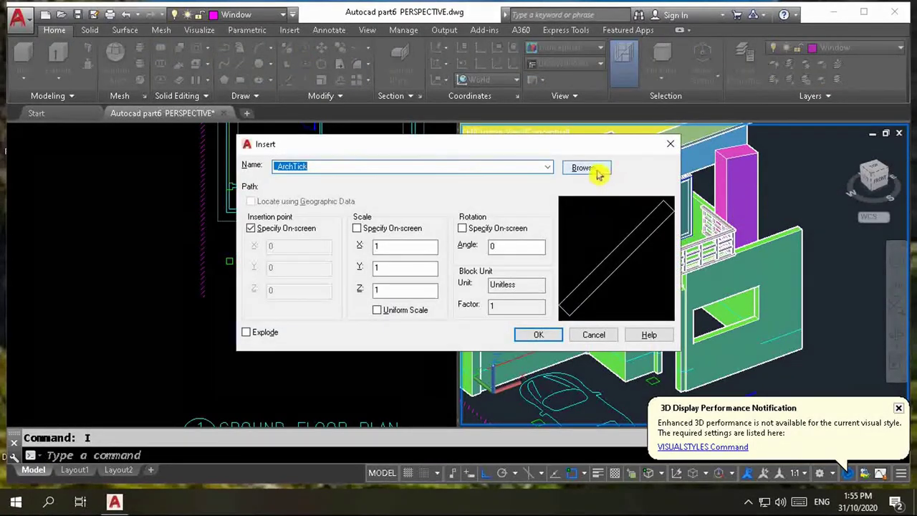
left_click(597, 169)
left_click(287, 336)
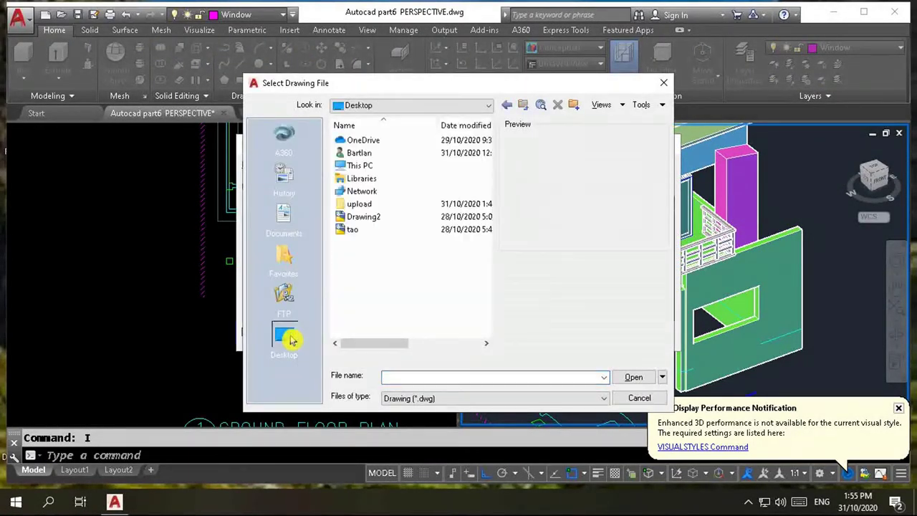
double_click(359, 205)
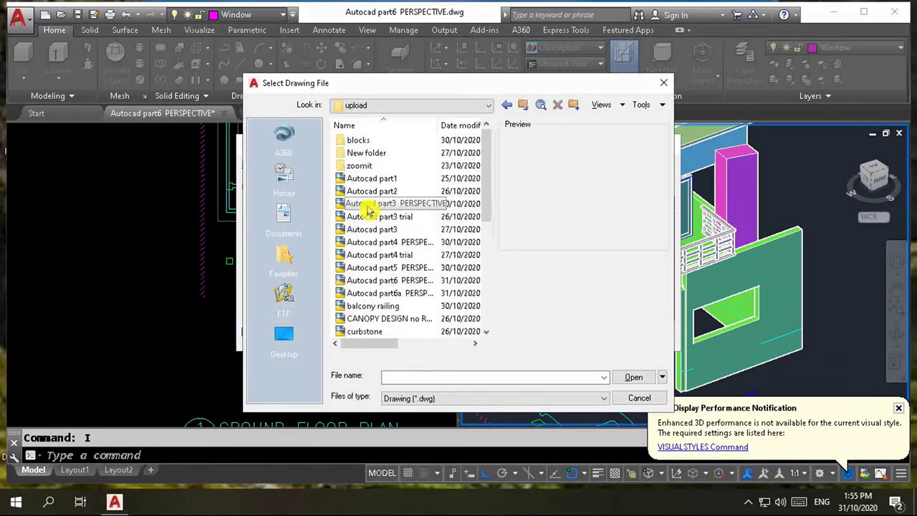
double_click(360, 140)
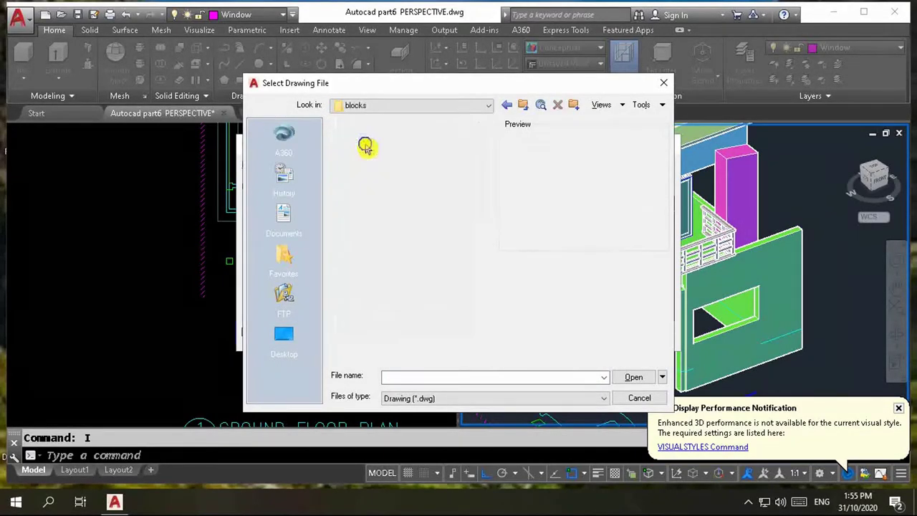
left_click(407, 229)
scroll(407, 228, "down", 2)
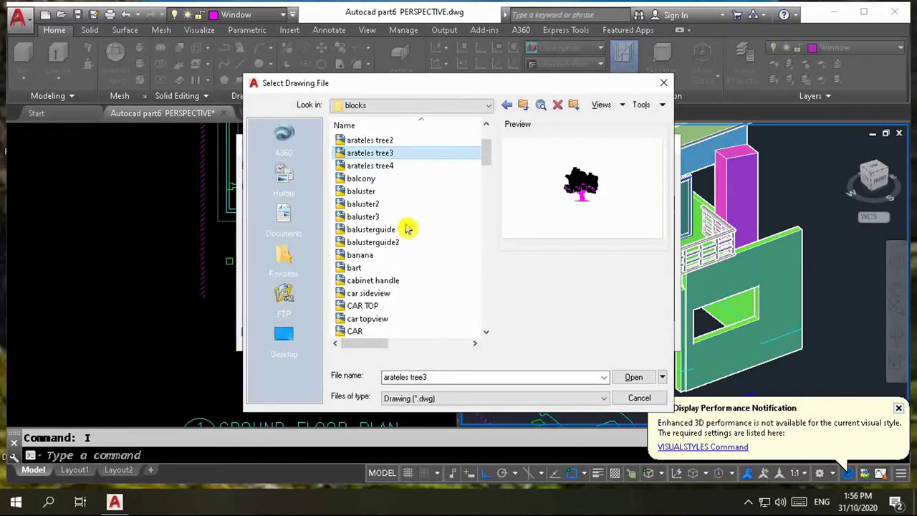
scroll(407, 229, "down", 2)
scroll(406, 229, "down", 4)
scroll(406, 228, "down", 1)
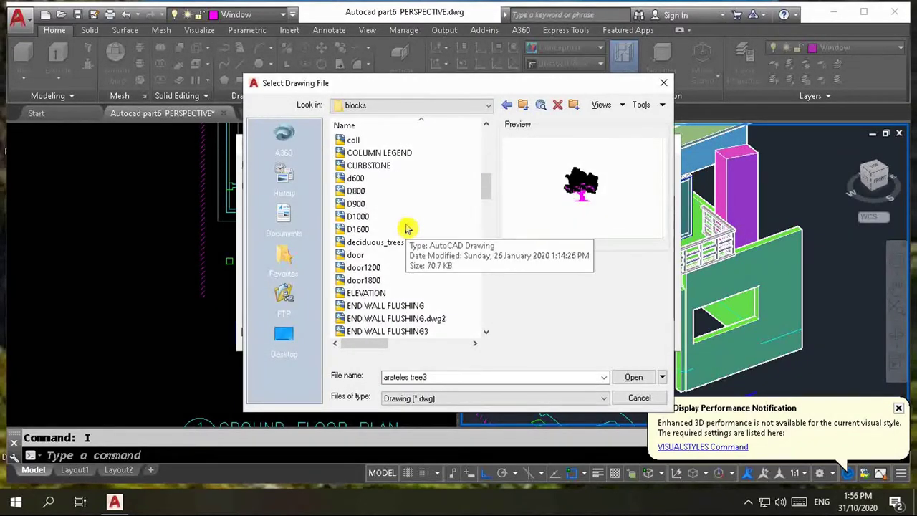
left_click(640, 398)
left_click(589, 340)
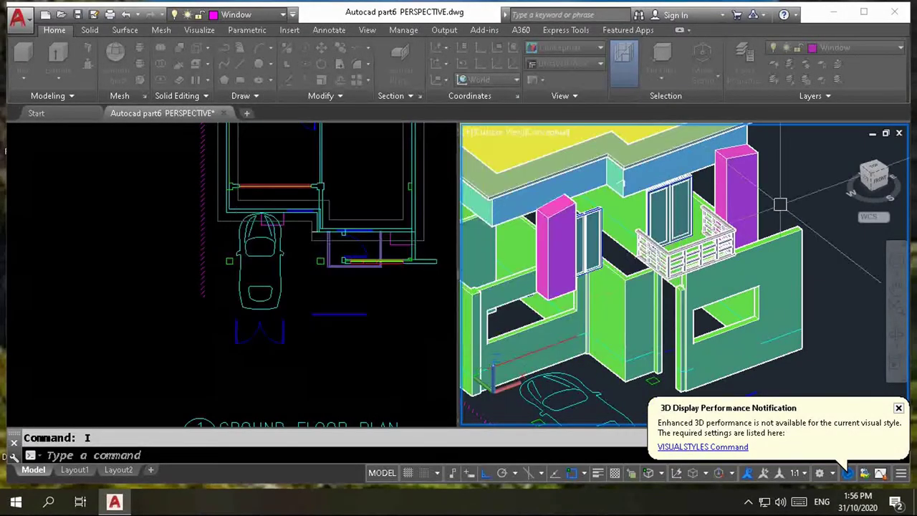
- Measure the front wall opening with DIMLINEAR, confirming 2400, then cancel
left_click(366, 252)
scroll(358, 279, "down", 3)
scroll(334, 283, "up", 3)
scroll(334, 284, "up", 2)
type("dli")
key("Return")
left_click(328, 289)
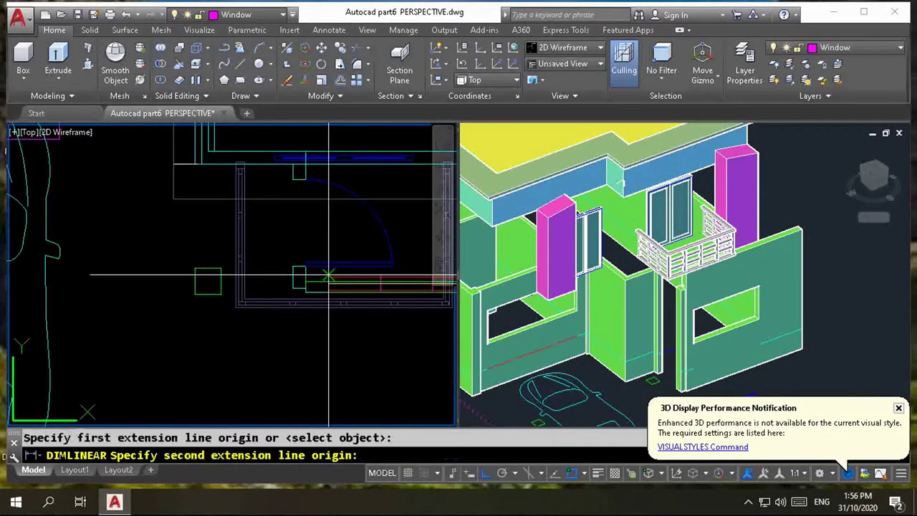
scroll(330, 283, "down", 1)
scroll(330, 280, "down", 1)
scroll(435, 275, "up", 3)
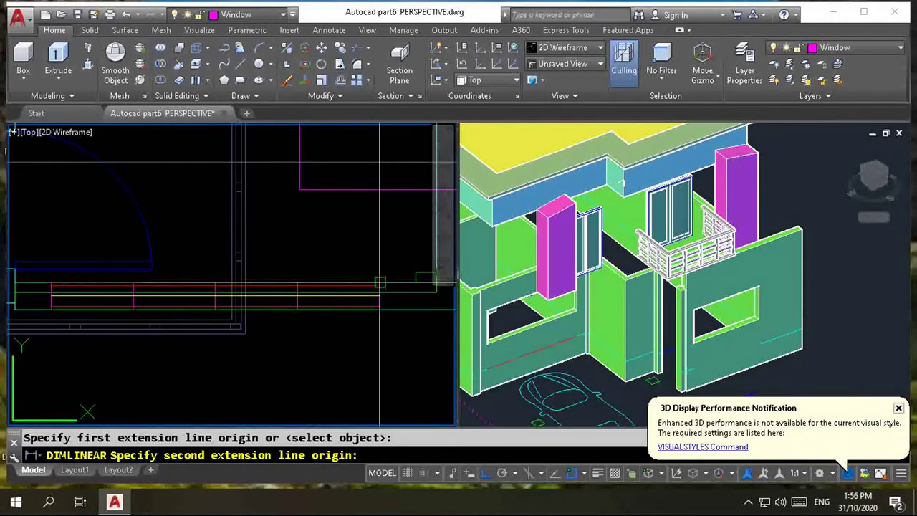
left_click(380, 283)
key("Escape")
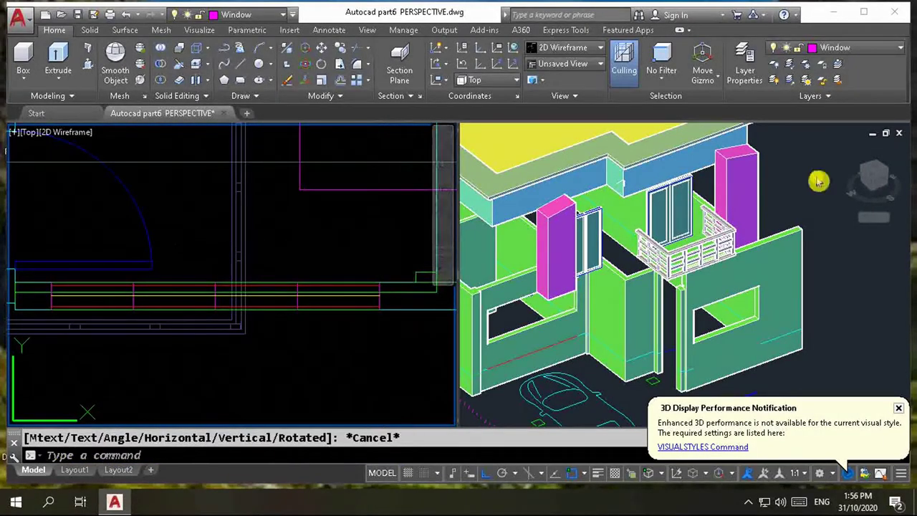
- Start INSERT and browse to the Desktop > upload > blocks folder
type("i")
key("Return")
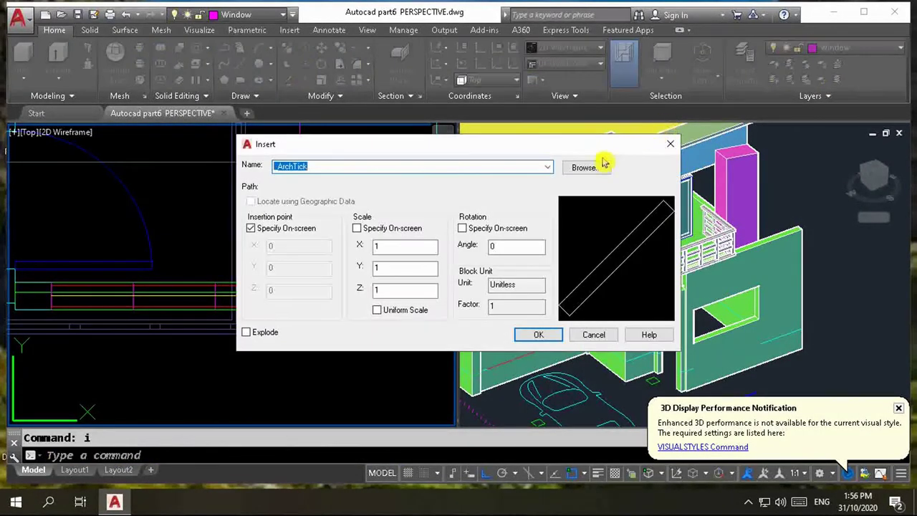
left_click(594, 173)
left_click(297, 333)
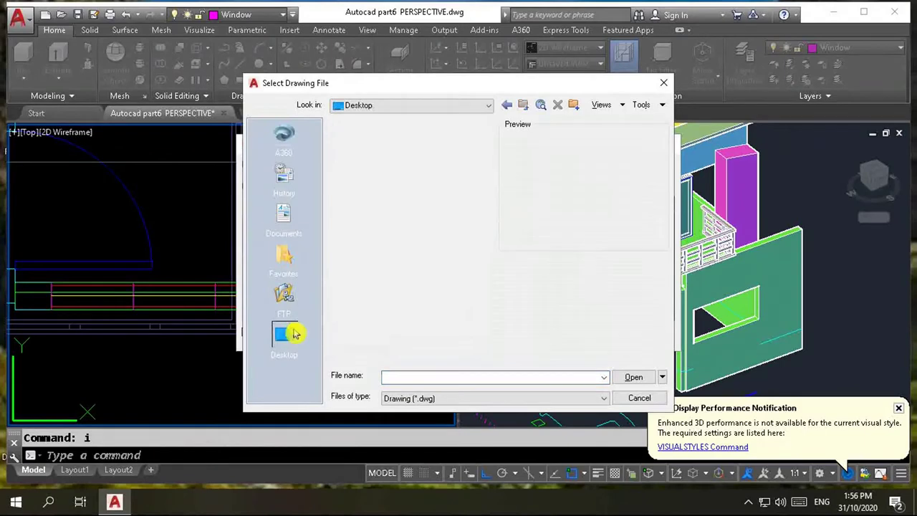
double_click(363, 206)
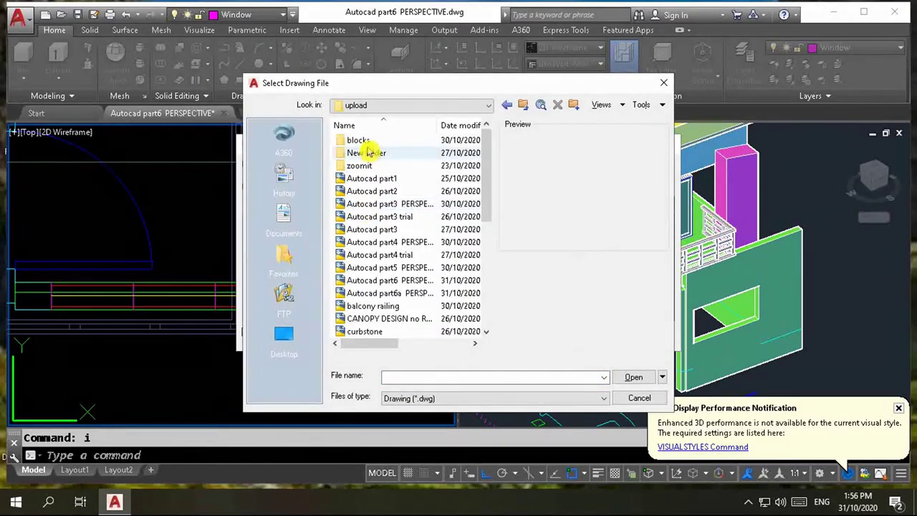
double_click(370, 152)
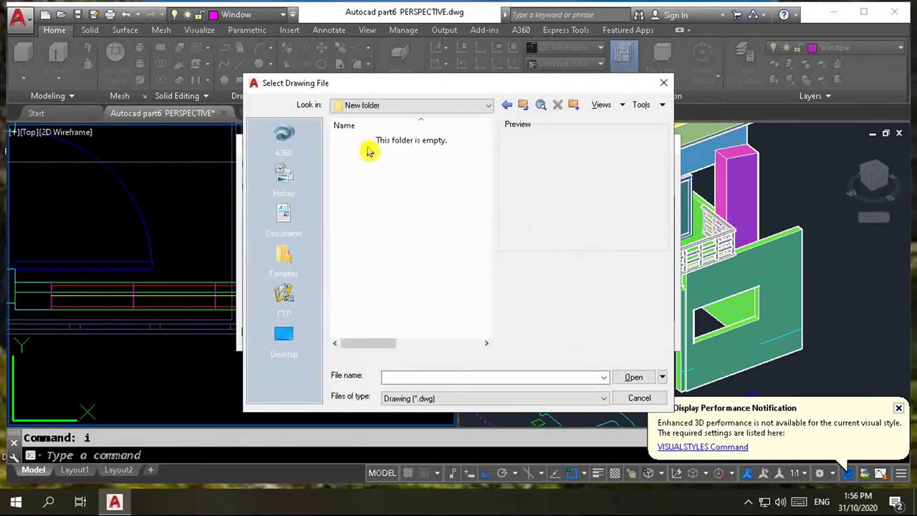
left_click(507, 105)
double_click(365, 140)
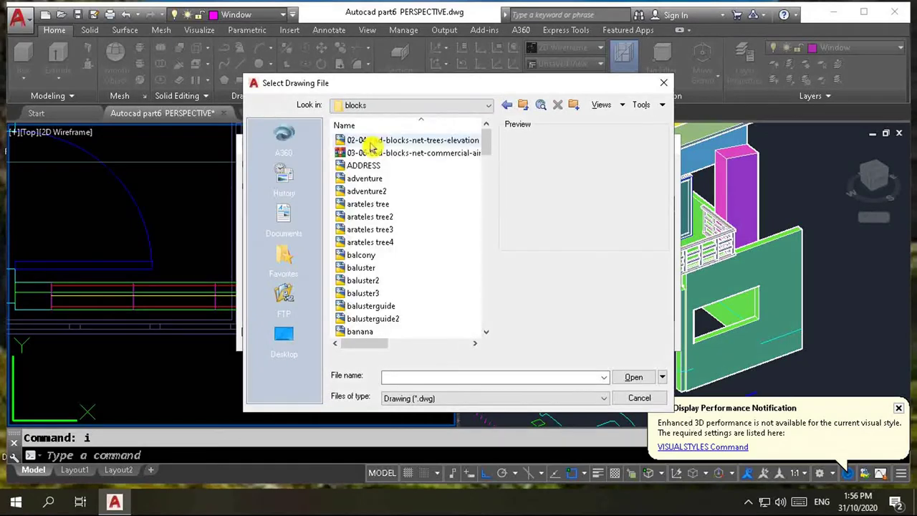
- Choose the W2400 window drawing as the block, with Uniform Scale enabled
left_click(369, 217)
key("w")
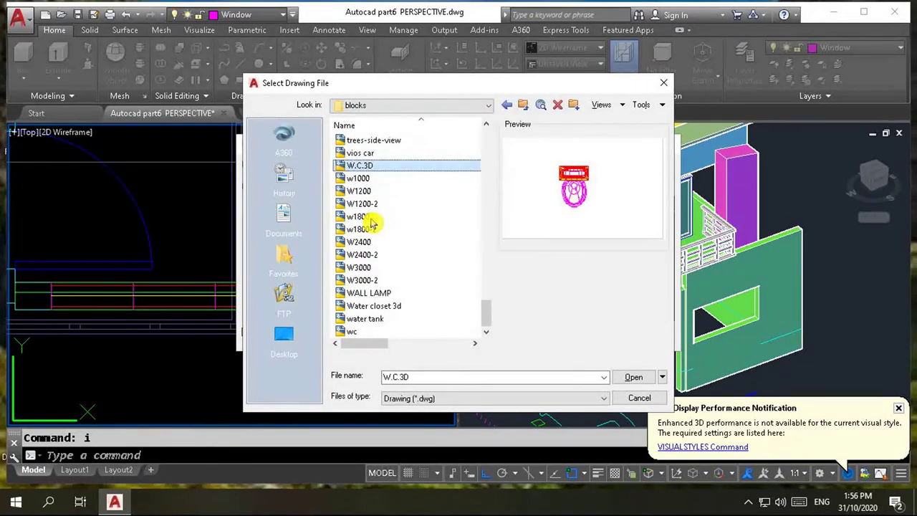
left_click(358, 255)
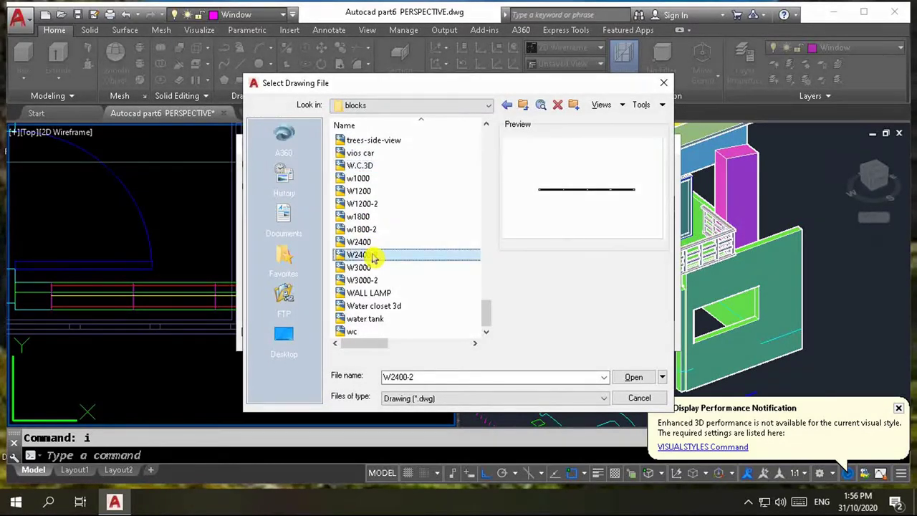
left_click(359, 243)
left_click(640, 378)
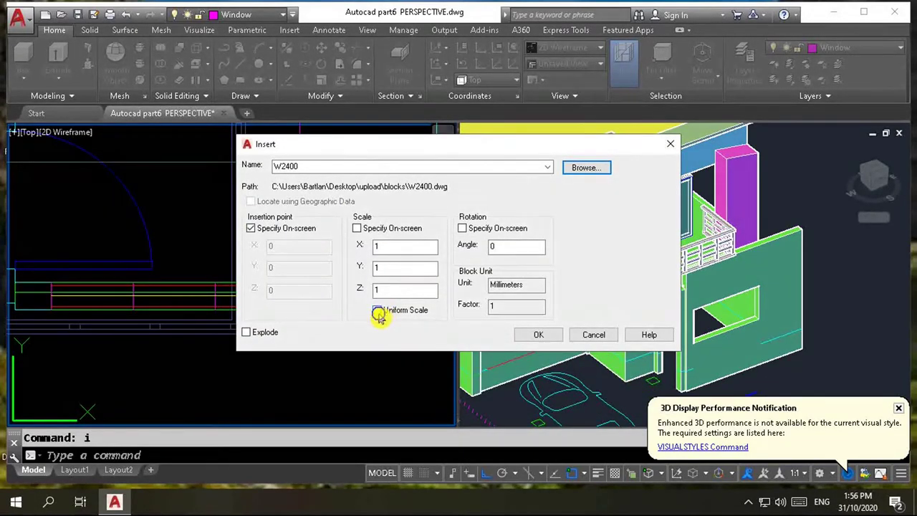
left_click(378, 311)
left_click(530, 336)
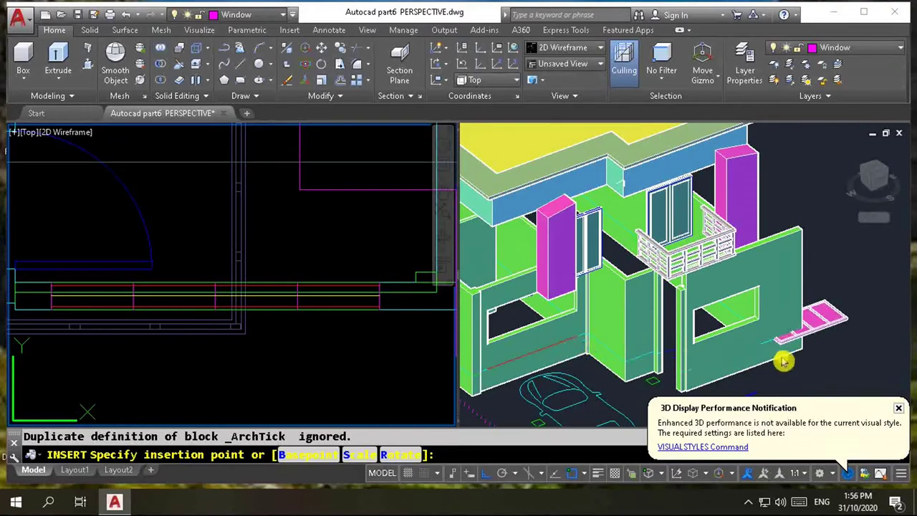
- Zoom around the 3D viewport, then cancel placing the W2400 block
left_click(833, 368)
scroll(832, 361, "down", 1)
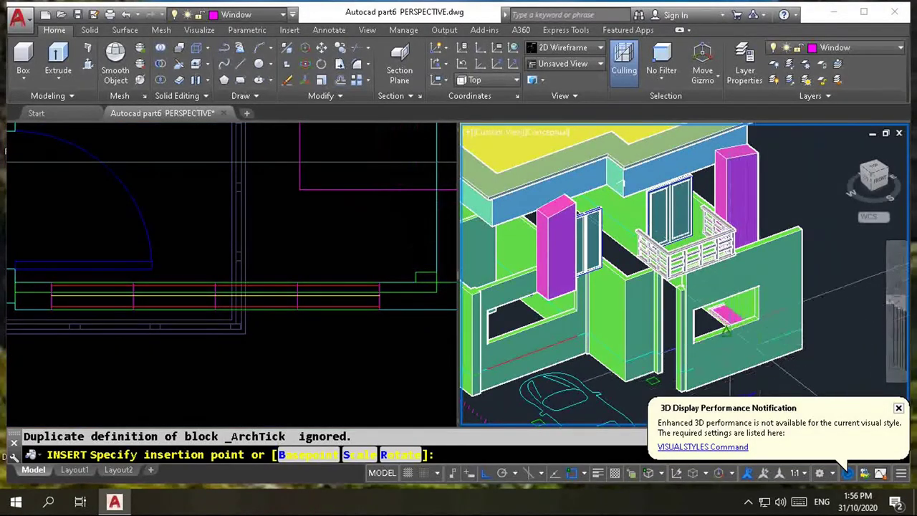
scroll(810, 351, "down", 3)
scroll(788, 338, "down", 2)
scroll(787, 336, "up", 1)
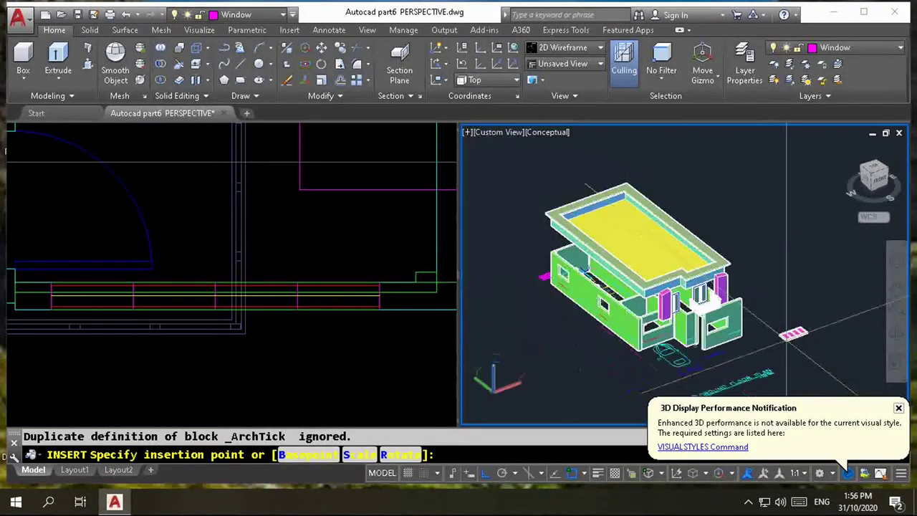
scroll(595, 386, "down", 1)
scroll(537, 393, "down", 1)
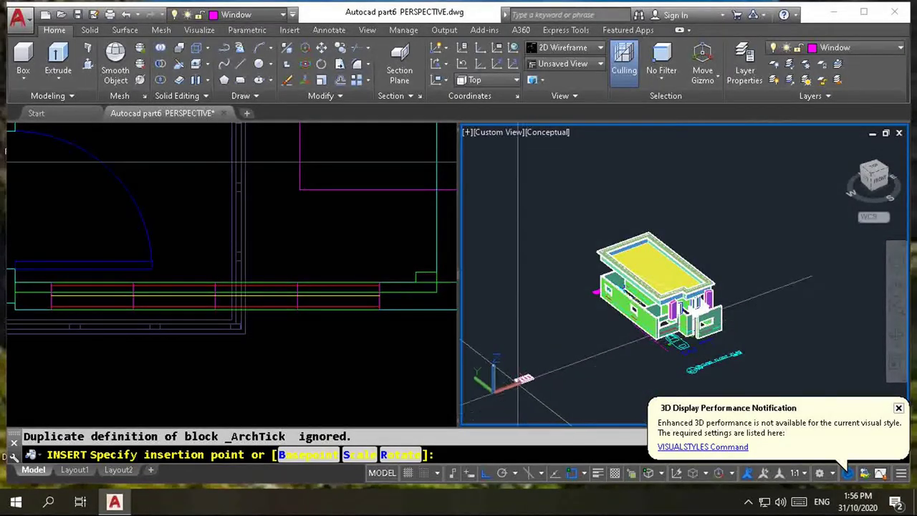
scroll(491, 387, "up", 3)
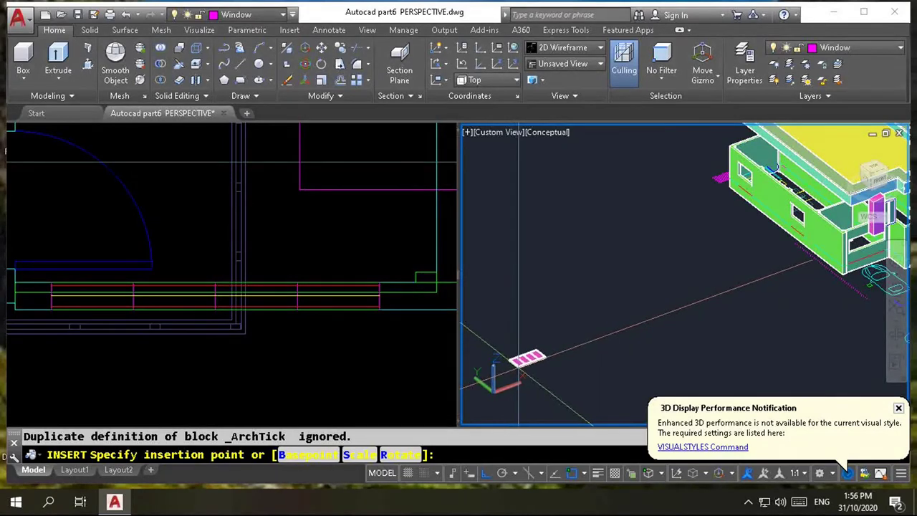
key("Escape")
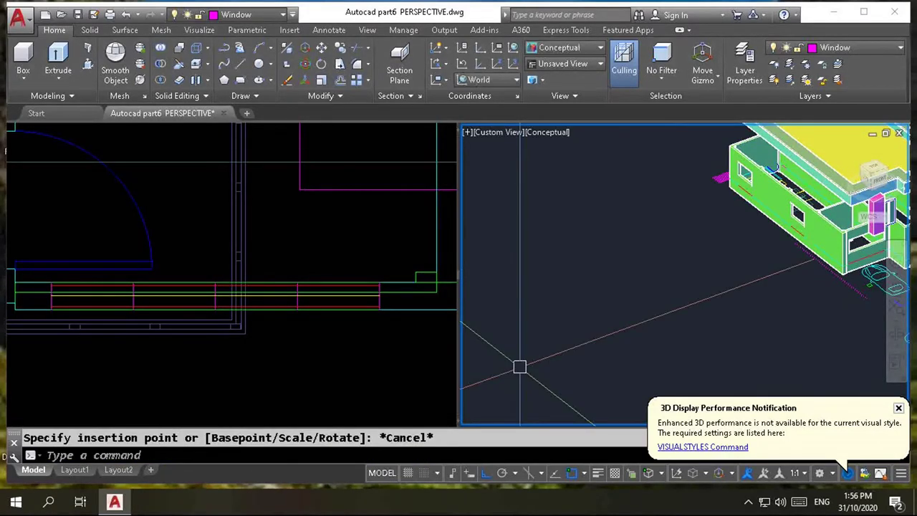
- Zoom the 3D view to locate the house and axes, then start the UCS command
scroll(539, 362, "down", 3)
scroll(586, 342, "down", 4)
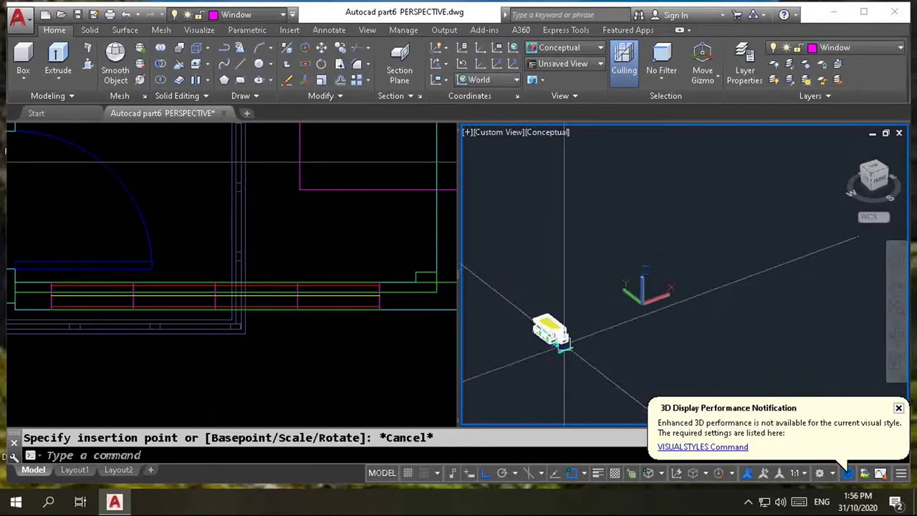
scroll(585, 341, "up", 2)
scroll(788, 238, "up", 3)
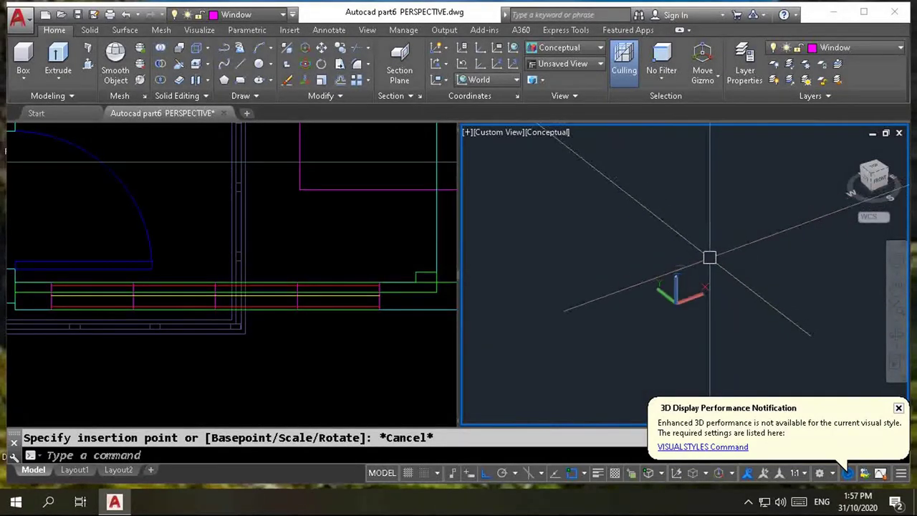
scroll(716, 293, "down", 2)
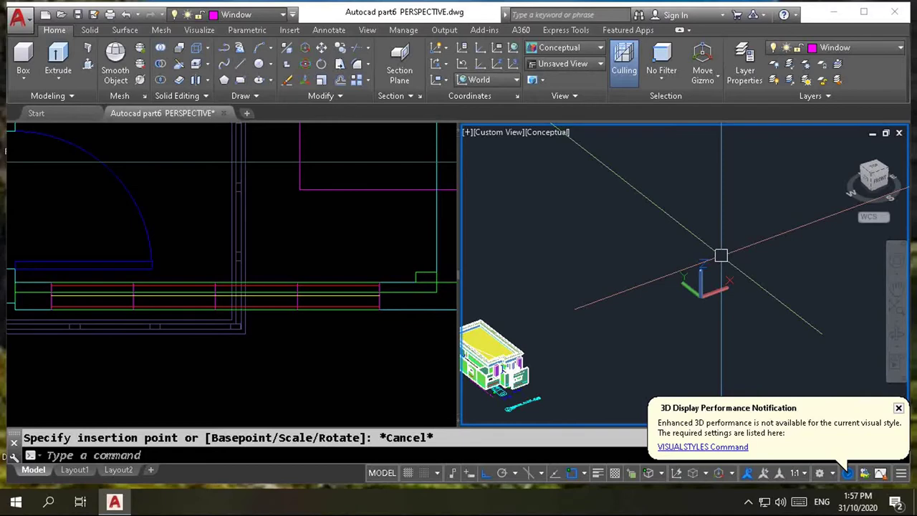
type("UCS")
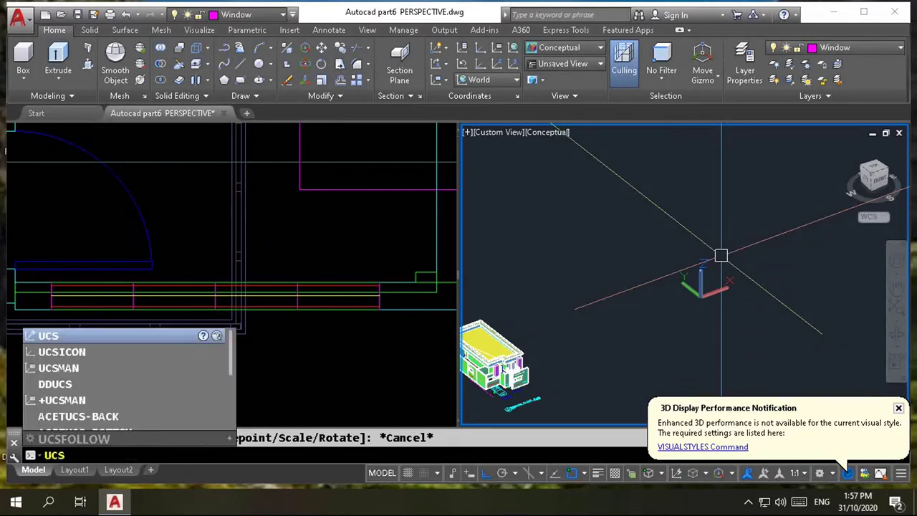
key("Return")
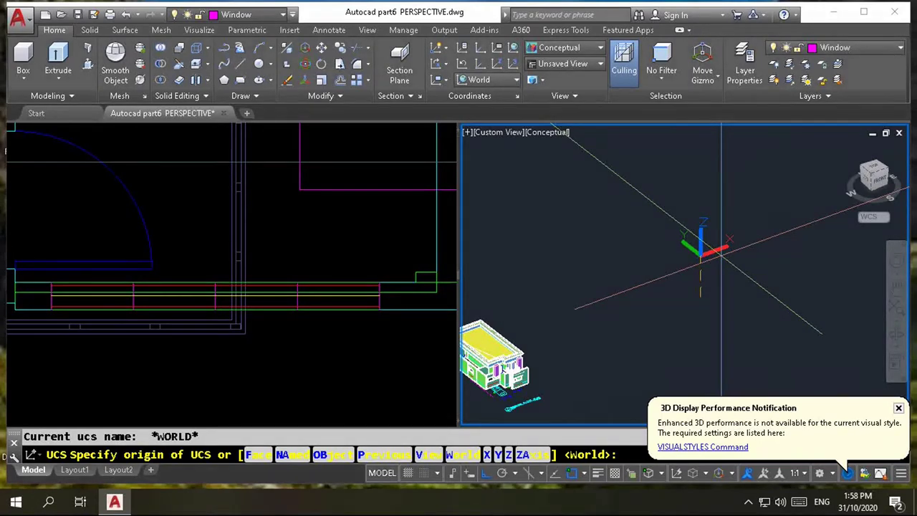
- Rotate the UCS 90° about the X axis
type("x")
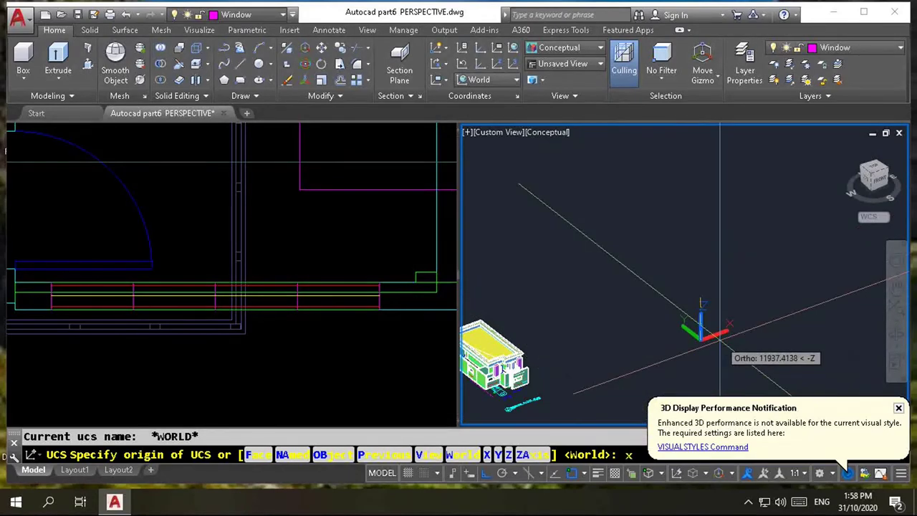
key("Return")
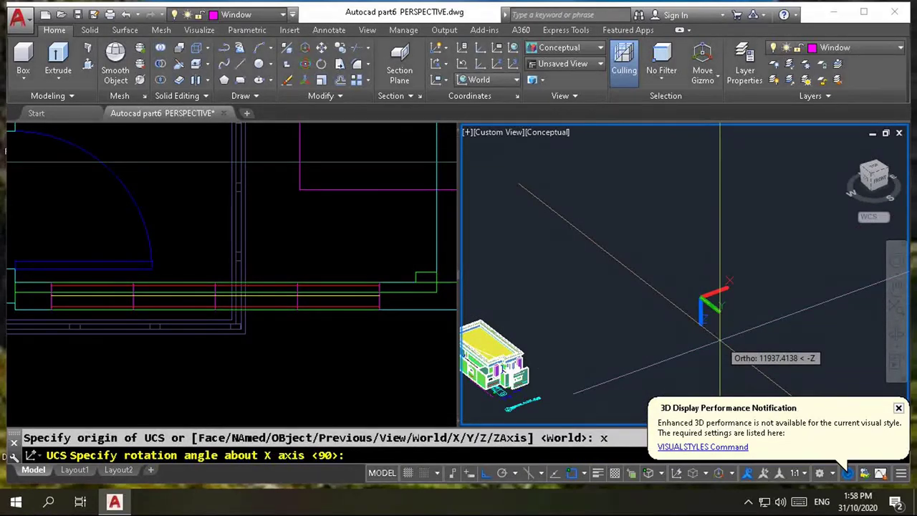
key("Return")
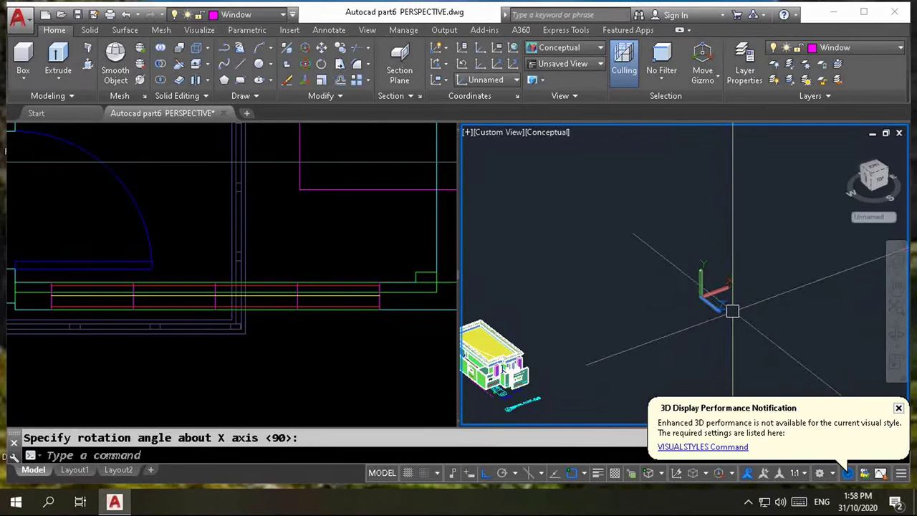
- Load the w1800 window drawing from the blocks folder for insertion with uniform scale
type("i")
key("Return")
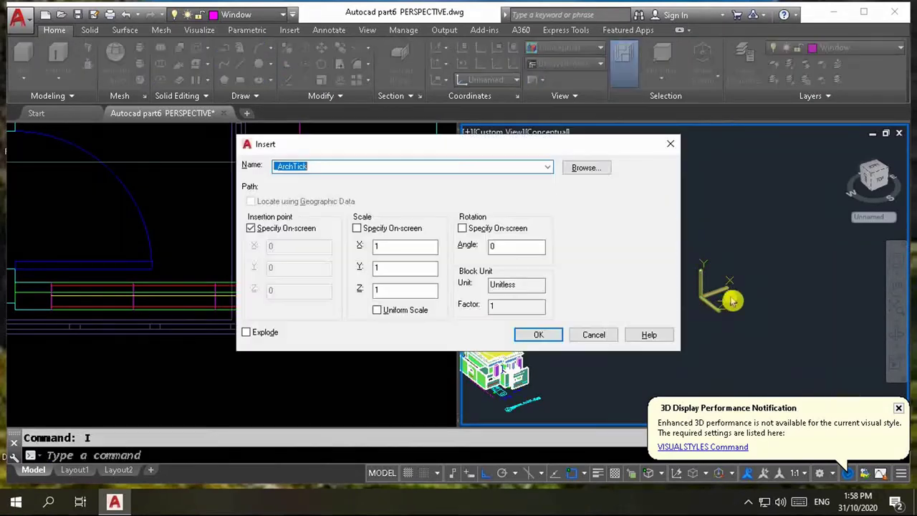
left_click(592, 168)
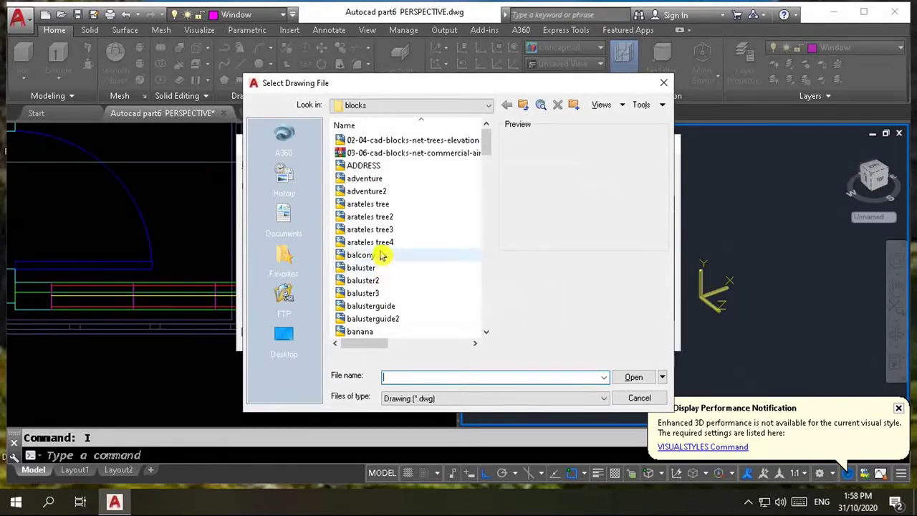
left_click(381, 255)
scroll(382, 256, "down", 2)
scroll(382, 255, "down", 1)
scroll(382, 256, "down", 1)
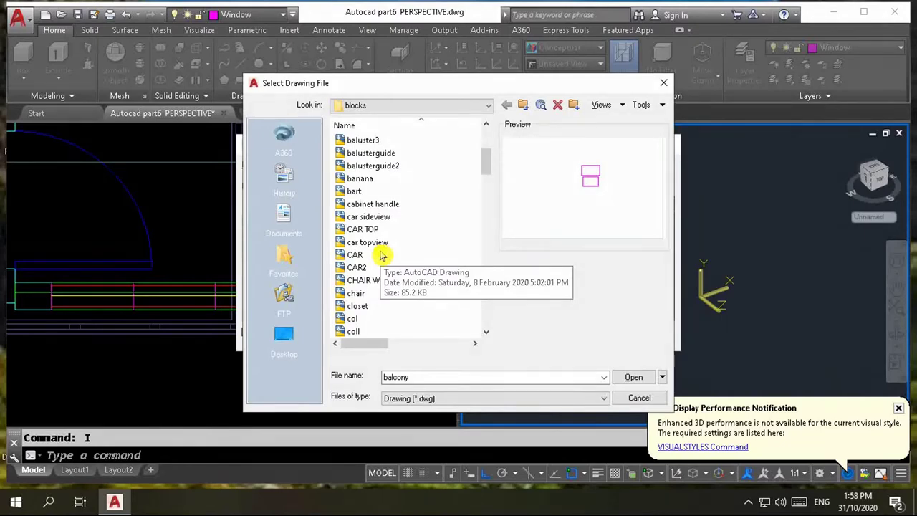
key("w")
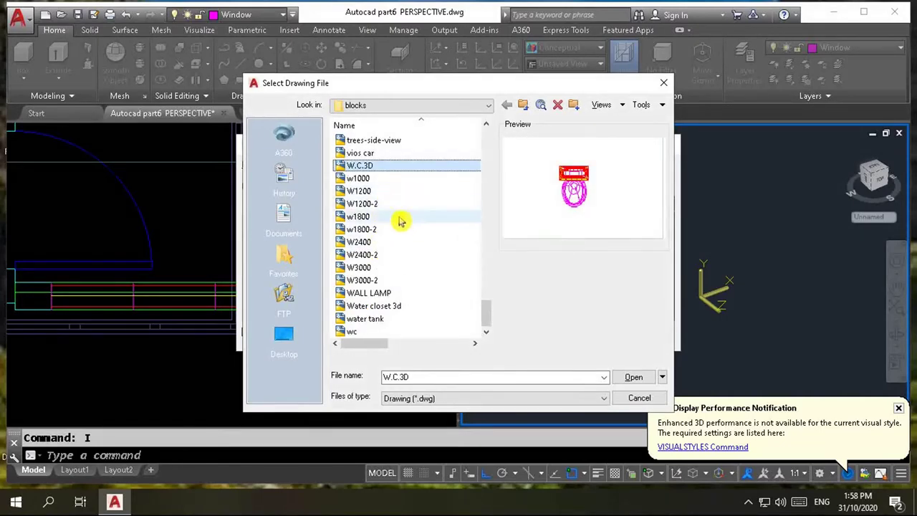
left_click(366, 219)
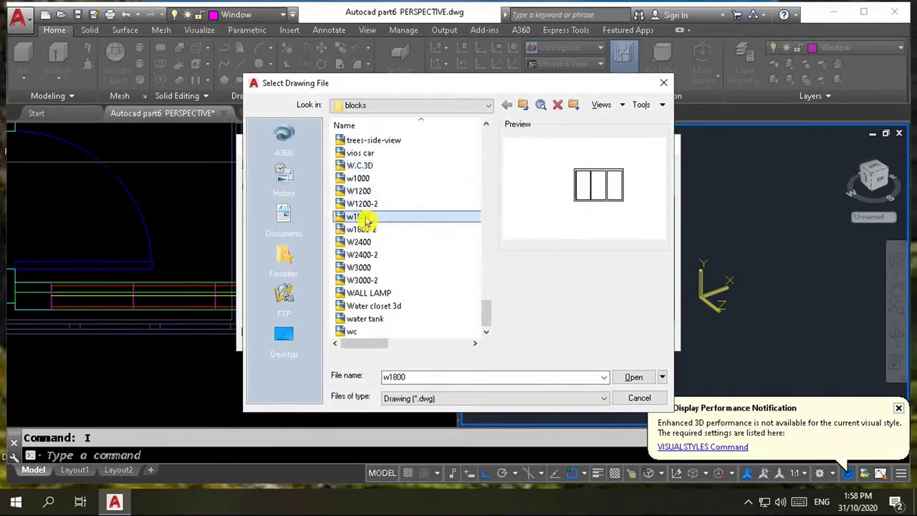
left_click(634, 377)
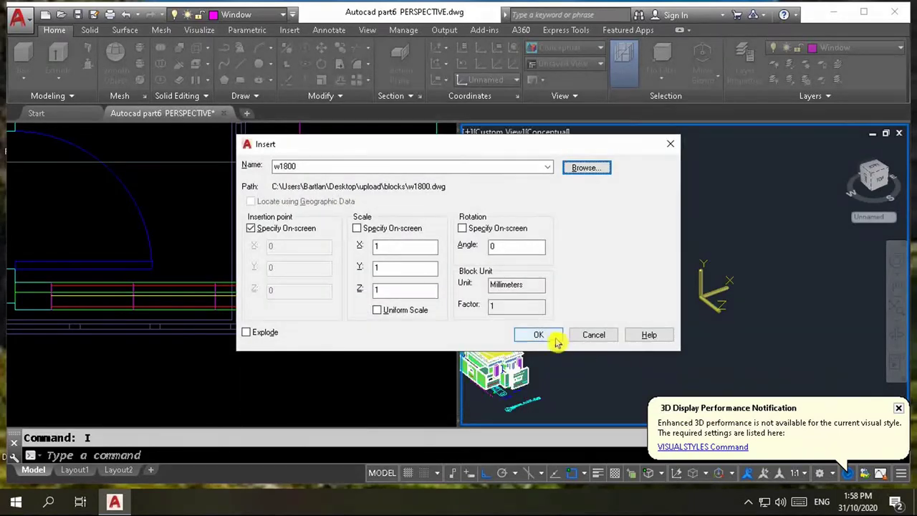
left_click(377, 309)
left_click(530, 336)
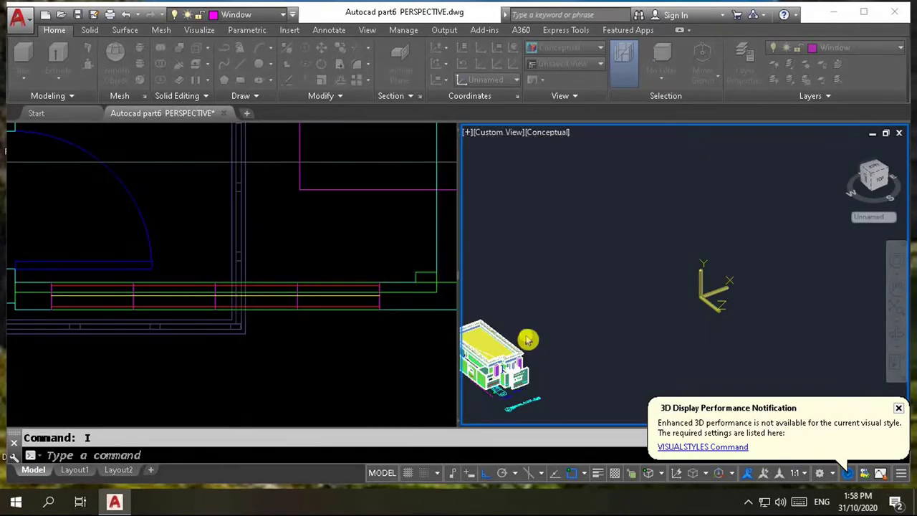
- Place the w1800 window at the wall opening's corner endpoint
scroll(662, 333, "down", 3)
scroll(663, 333, "up", 2)
scroll(652, 315, "up", 2)
scroll(641, 297, "up", 2)
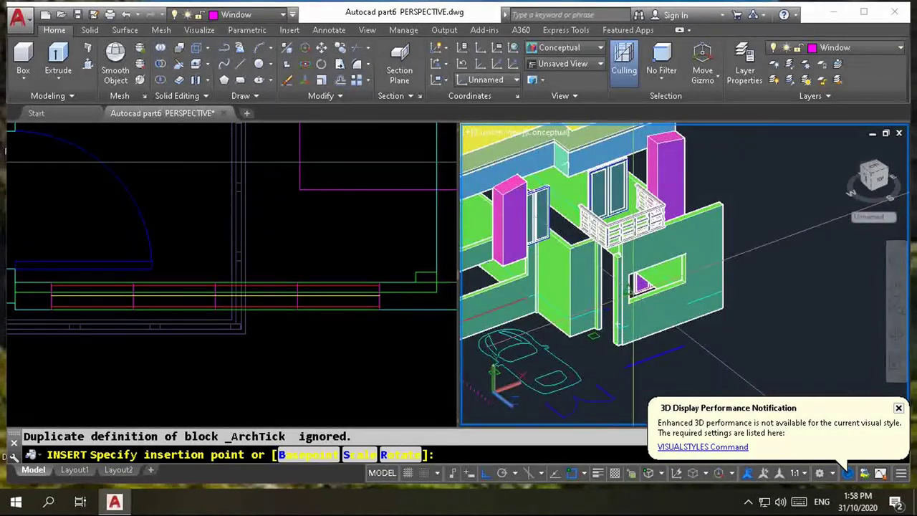
scroll(631, 286, "up", 3)
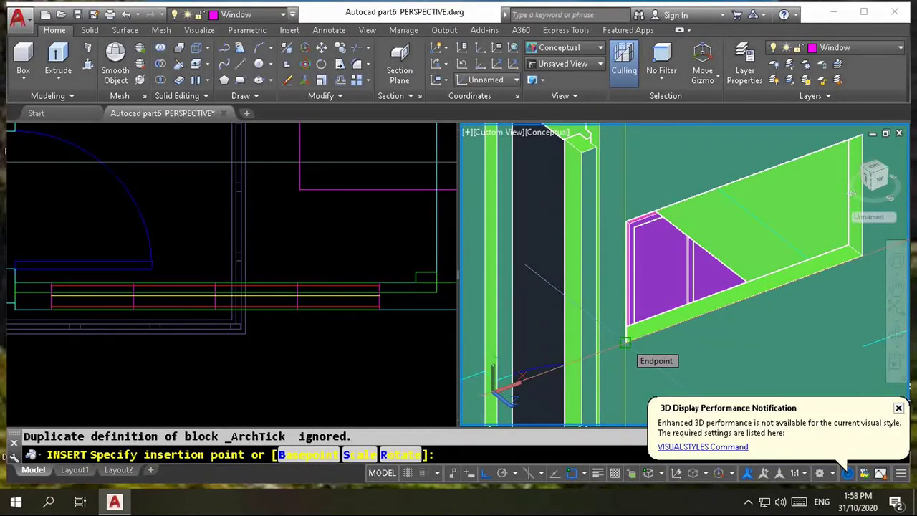
left_click(625, 342)
- Check the window's fit against the wall in the top view, then start erasing it
left_click(334, 399)
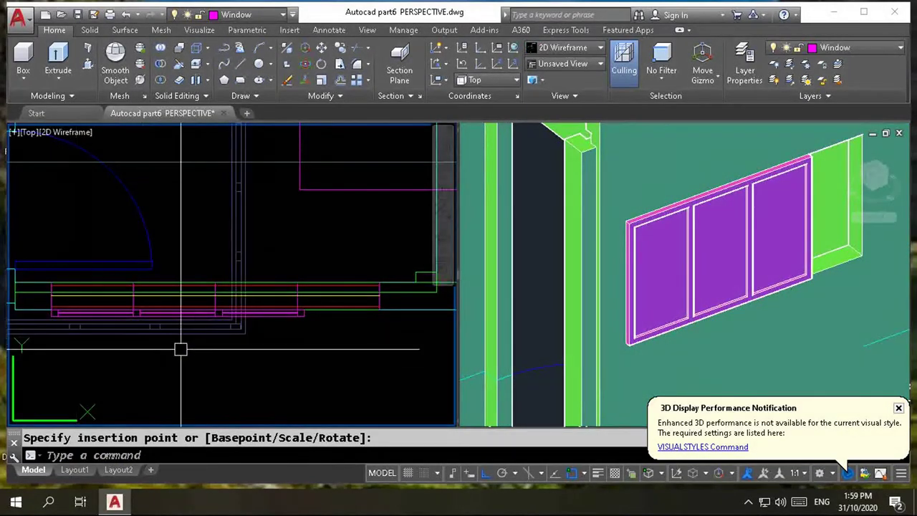
scroll(180, 349, "up", 5)
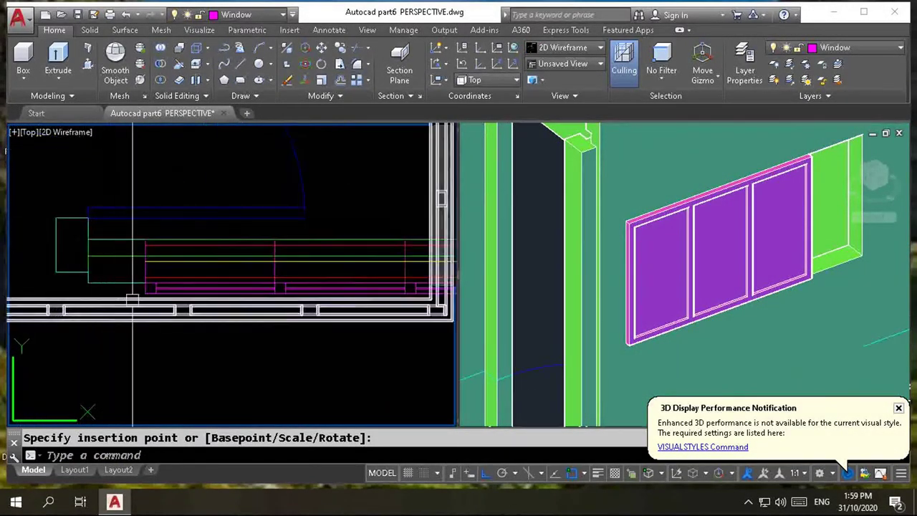
middle_click_drag(119, 308, 309, 381)
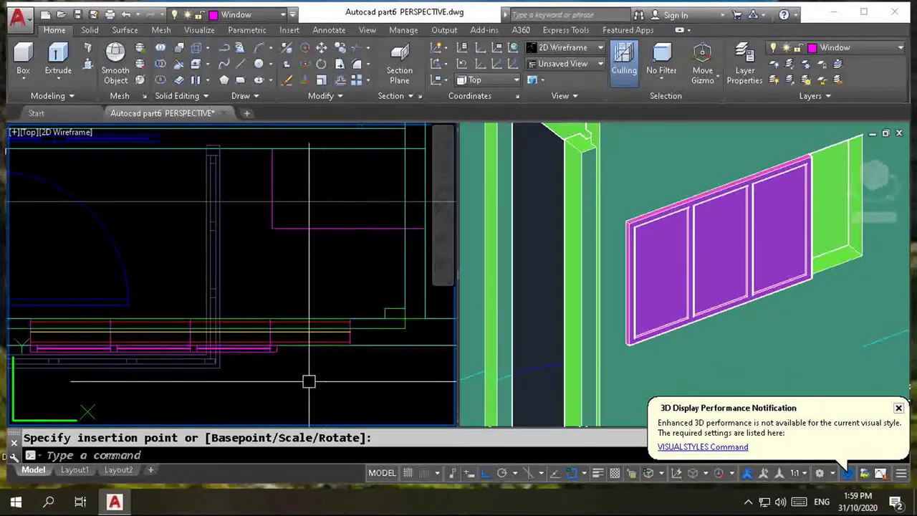
scroll(215, 361, "up", 2)
scroll(70, 364, "up", 3)
scroll(70, 363, "down", 2)
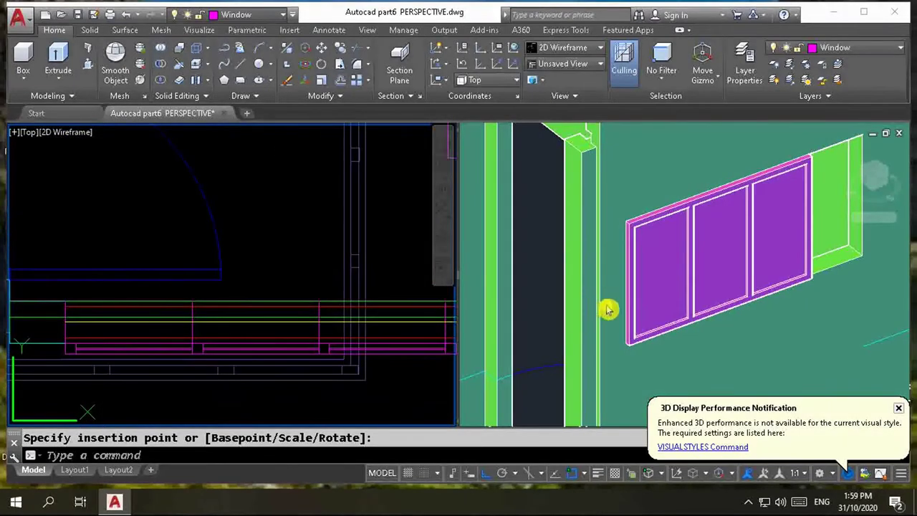
left_click(654, 347)
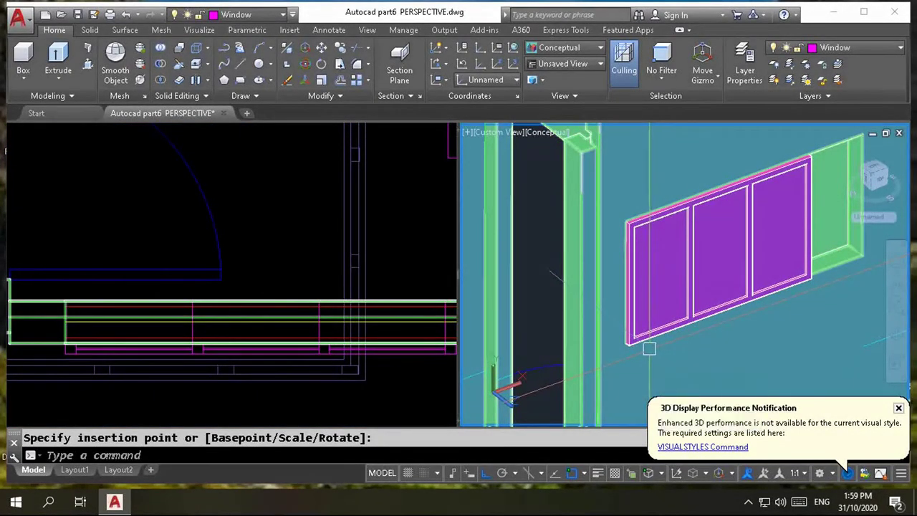
type("e")
key("Return")
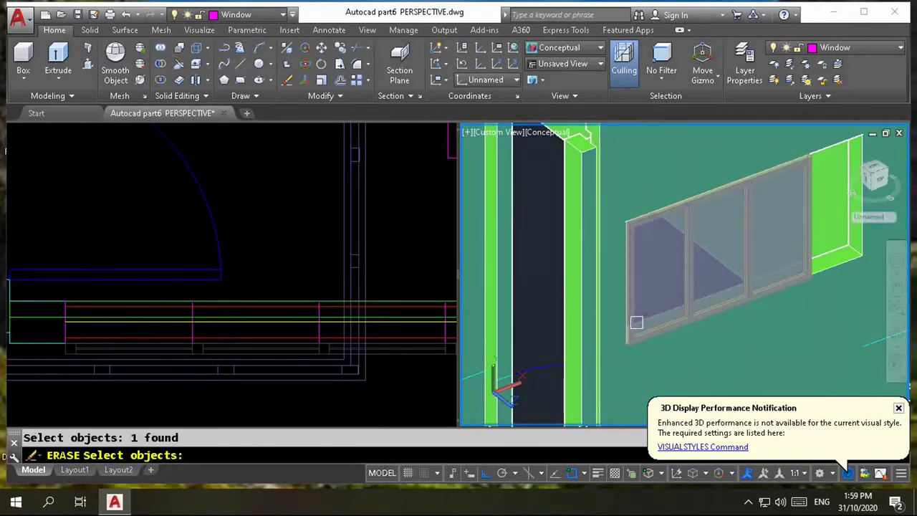
- Erase the w1800 window and load the W2400 drawing, redefining the existing block
key("Return")
key("Return")
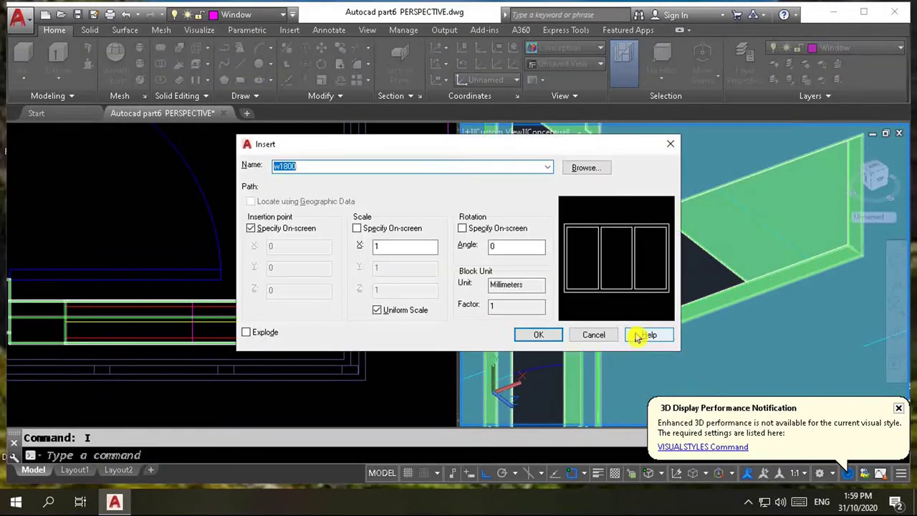
left_click(582, 168)
left_click(407, 242)
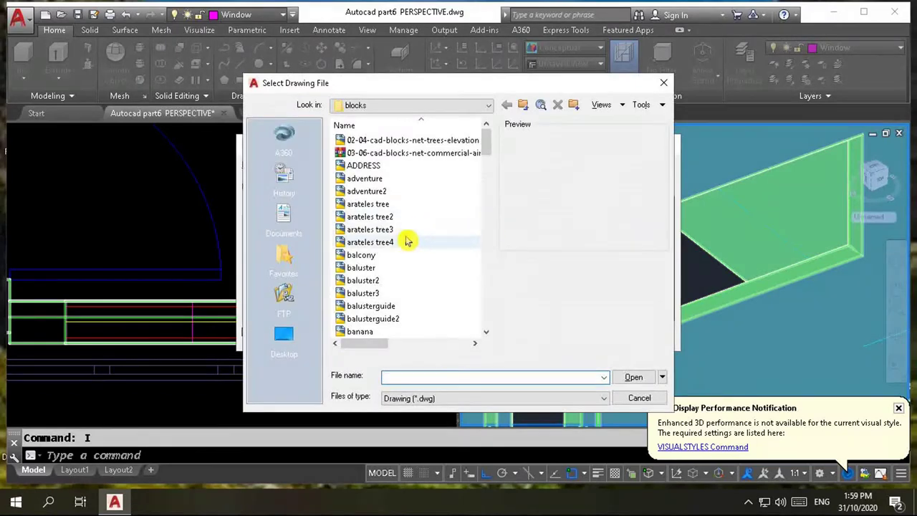
scroll(407, 242, "down", 8)
scroll(407, 243, "down", 2)
scroll(408, 240, "down", 2)
scroll(410, 238, "down", 4)
scroll(409, 238, "down", 3)
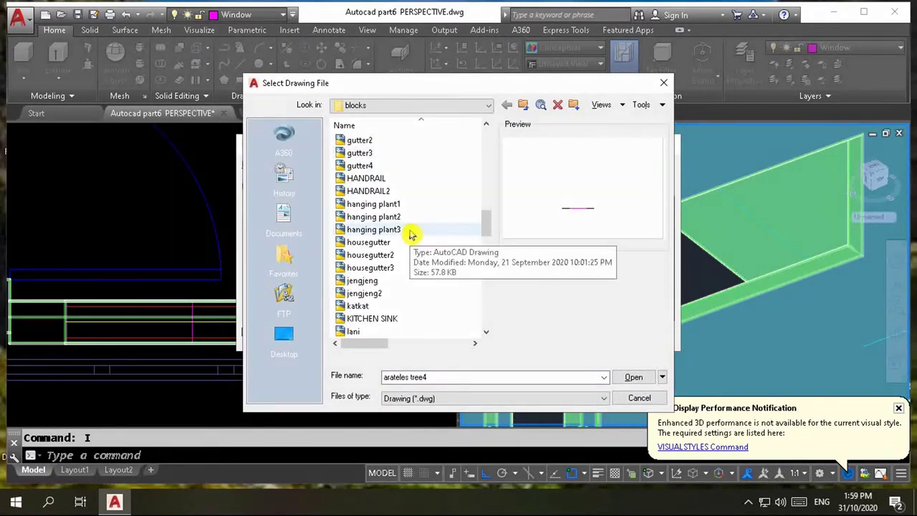
key("w")
left_click(374, 243)
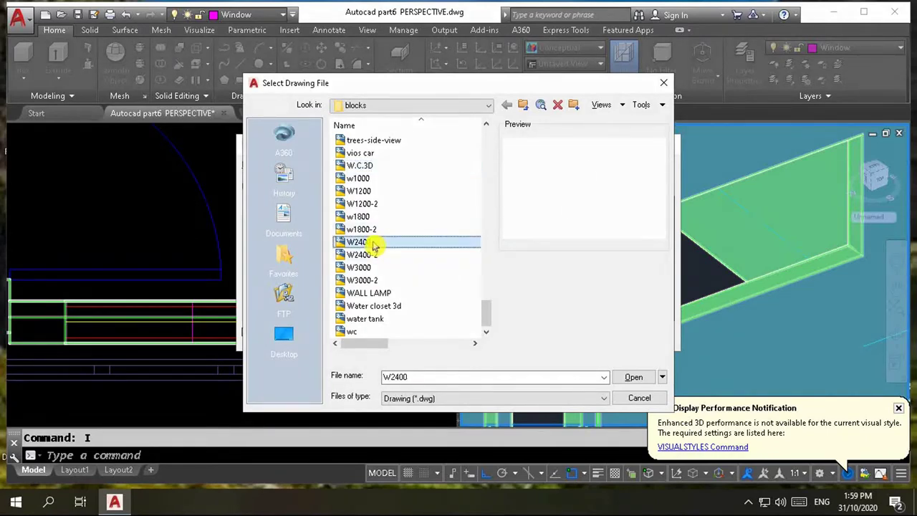
left_click(635, 379)
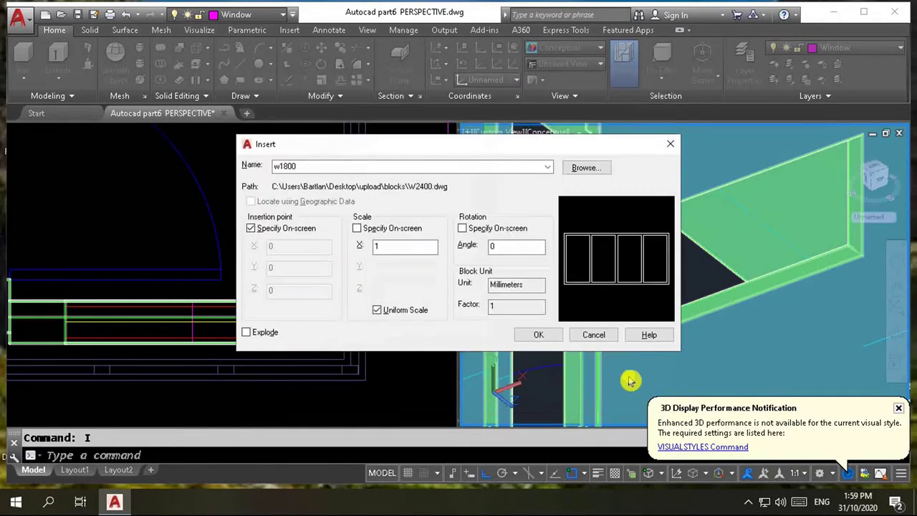
left_click(543, 336)
left_click(428, 258)
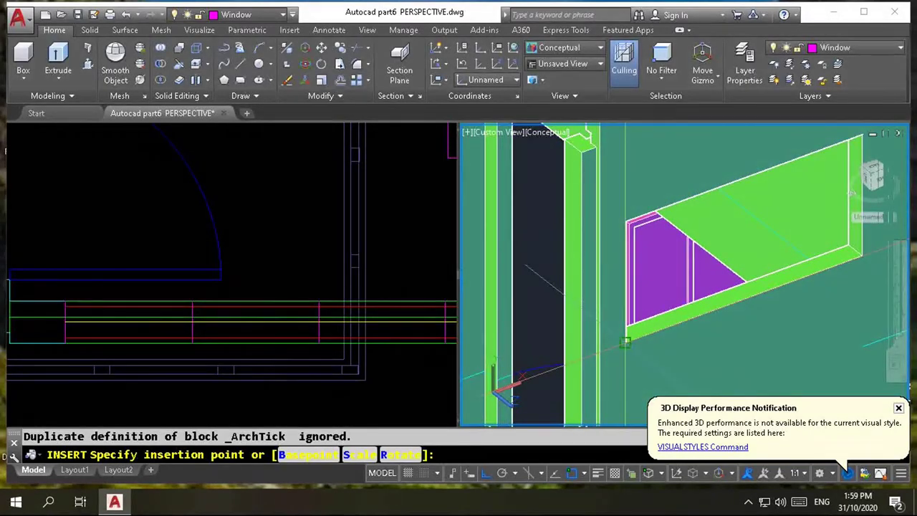
- Place the W2400 window at the opening's corner and inspect it in the top view
left_click(852, 192)
left_click(389, 393)
scroll(317, 365, "down", 2)
scroll(318, 366, "up", 2)
scroll(344, 367, "up", 2)
scroll(372, 368, "up", 1)
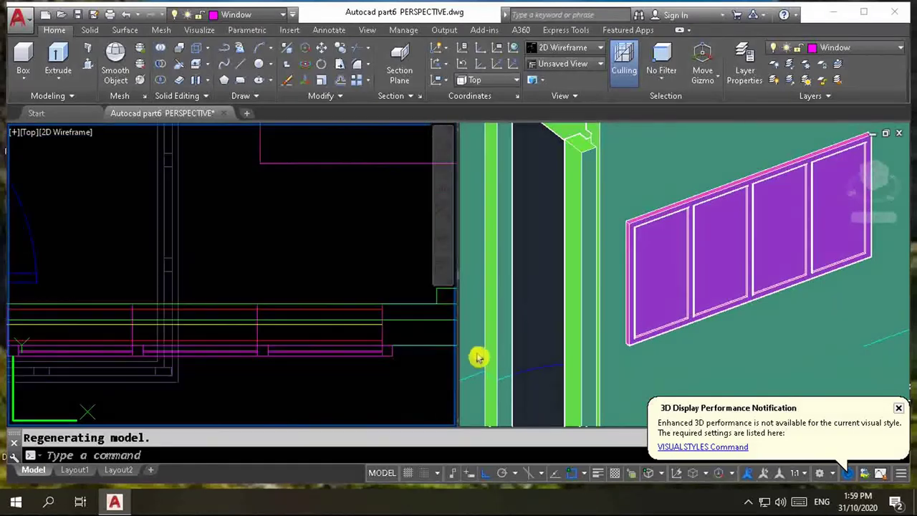
scroll(399, 370, "down", 1)
scroll(231, 389, "down", 1)
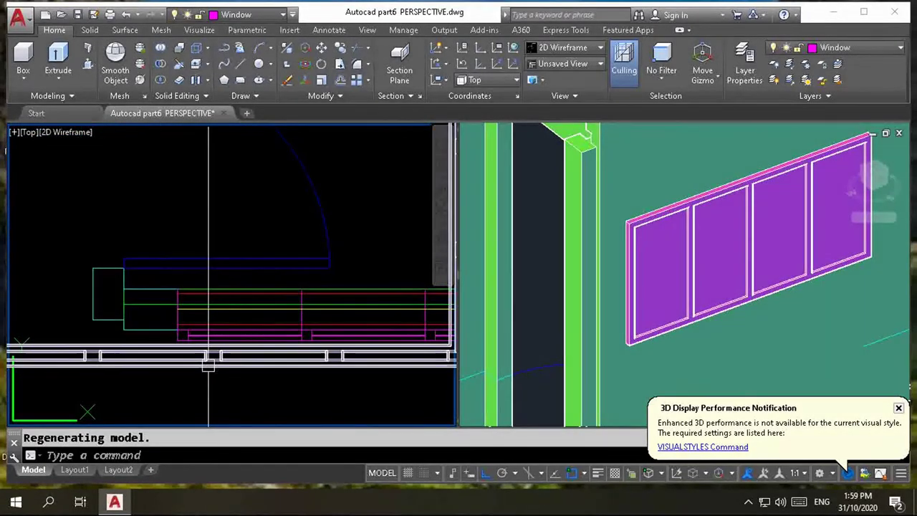
scroll(210, 362, "down", 1)
scroll(380, 365, "up", 2)
scroll(385, 358, "down", 1)
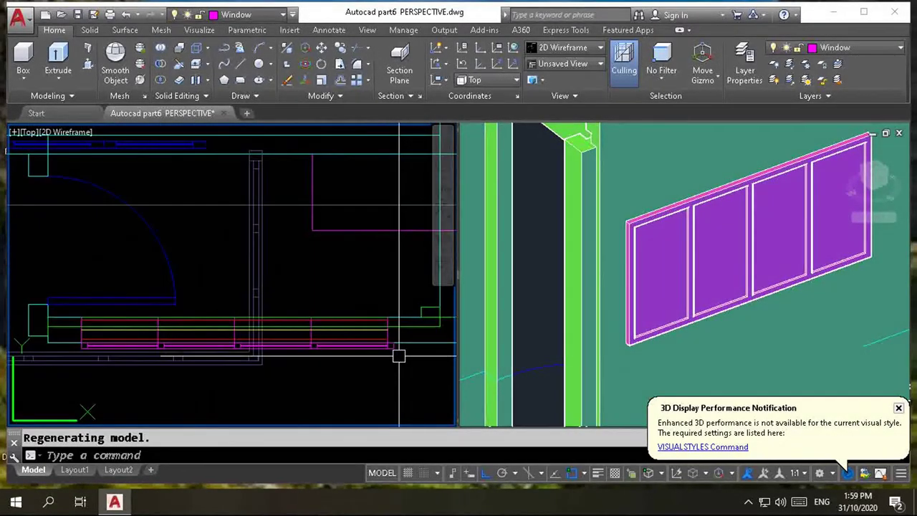
scroll(268, 358, "down", 1)
scroll(364, 359, "up", 1)
scroll(394, 351, "up", 1)
scroll(407, 372, "up", 3)
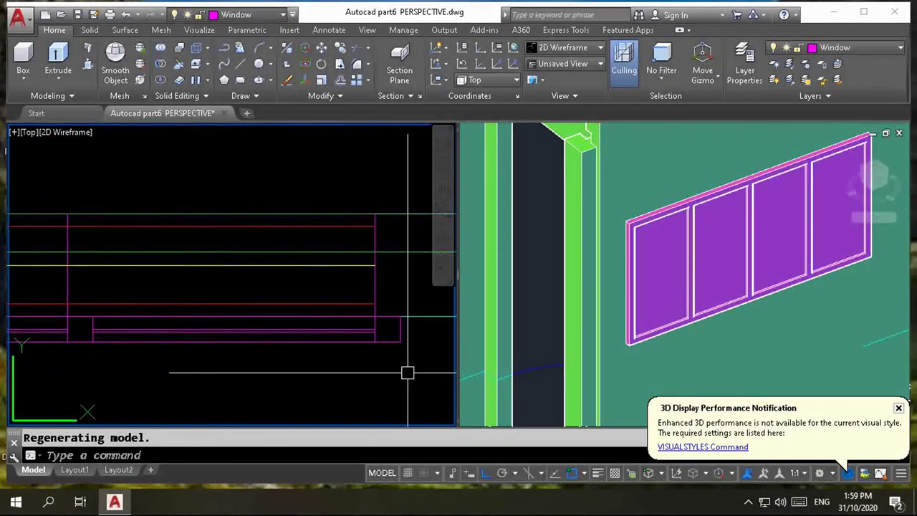
type("dli")
- Measure a distance with a linear dimension, then cancel it
key("Return")
left_click(375, 340)
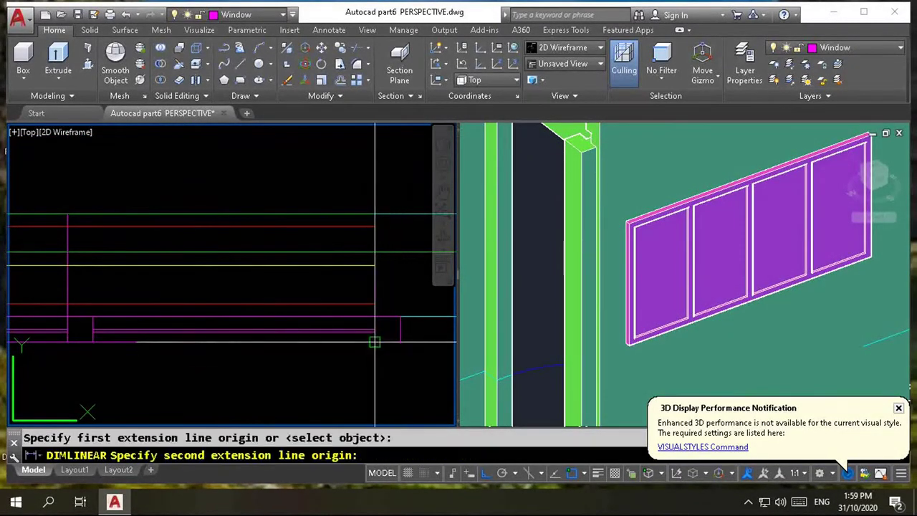
left_click(400, 341)
scroll(400, 342, "down", 1)
scroll(399, 342, "down", 1)
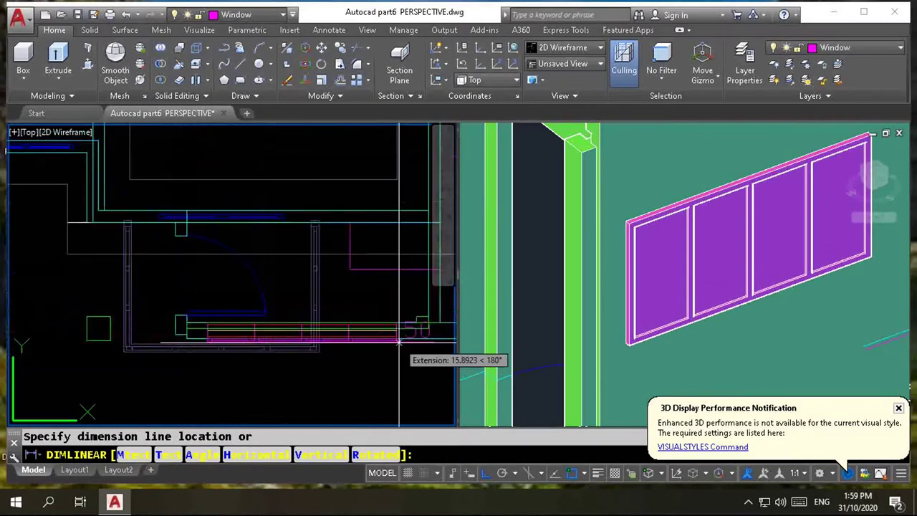
key("Escape")
scroll(369, 356, "up", 2)
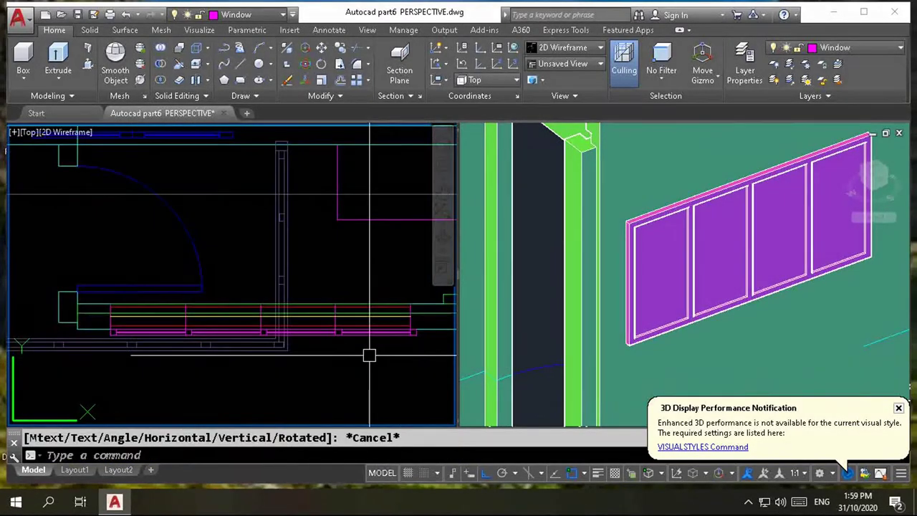
- Move the window block 50 units
type("m")
key("Return")
left_click(403, 345)
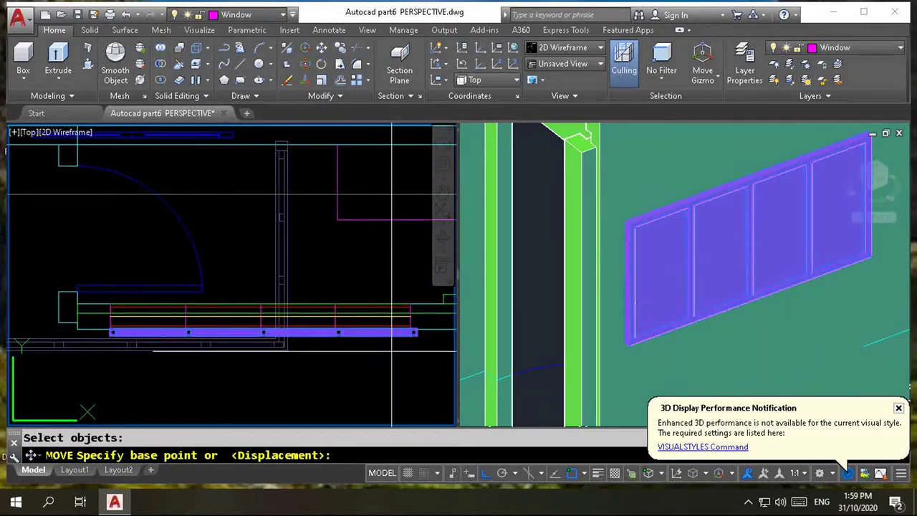
key("Return")
left_click(403, 347)
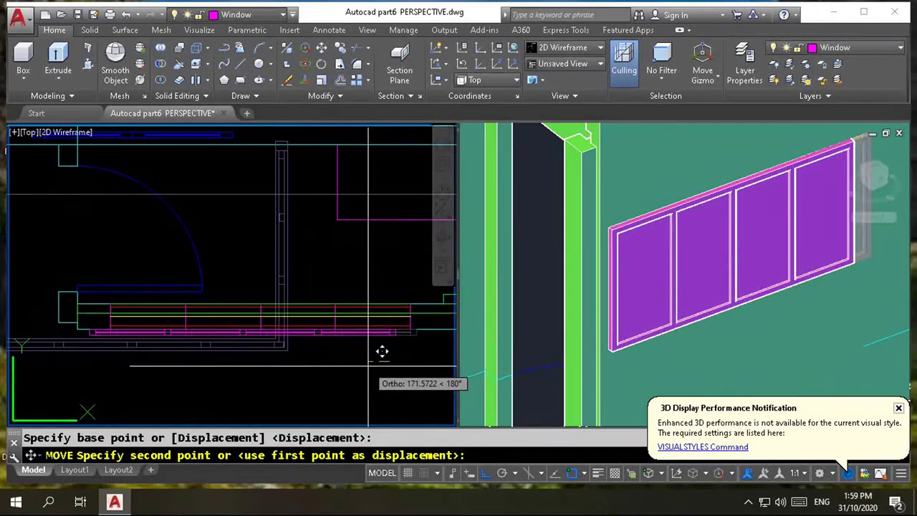
type("50")
key("Return")
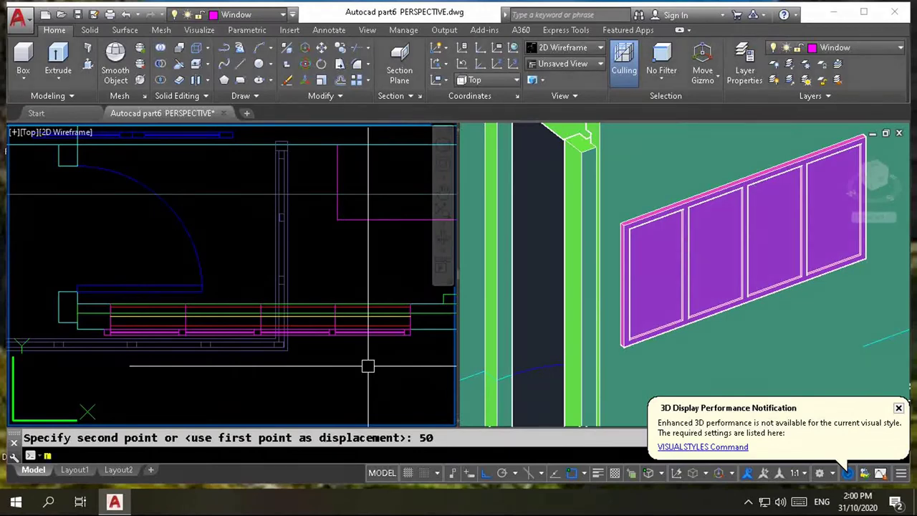
- Move the window block another 12.5 units
key("Return")
left_click(375, 334)
key("Return")
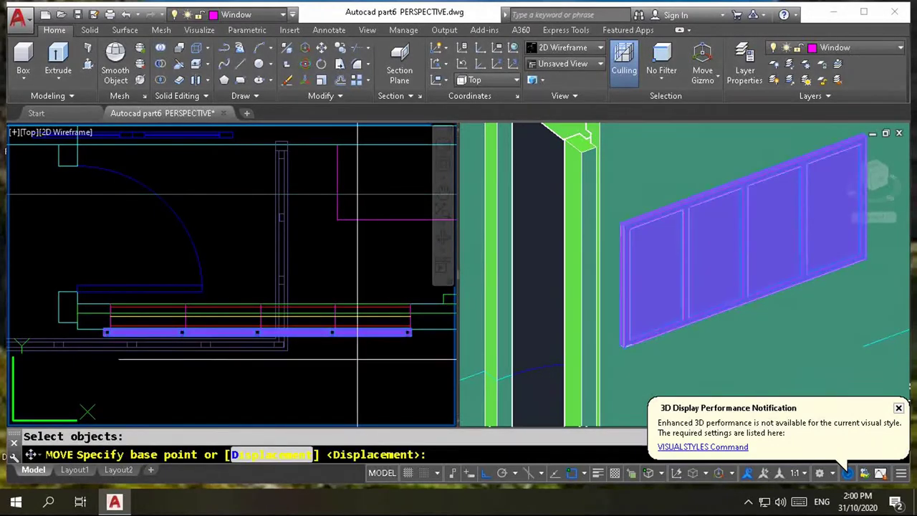
left_click(367, 346)
type("12.")
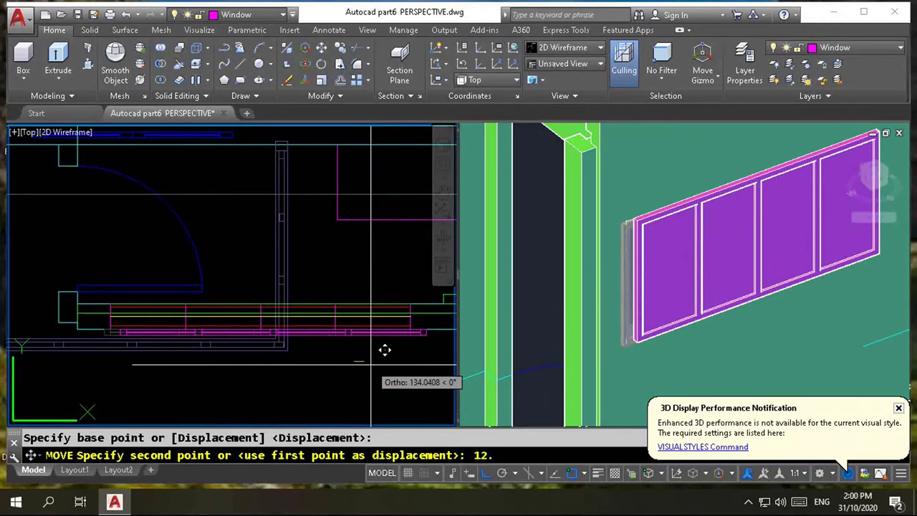
type("5")
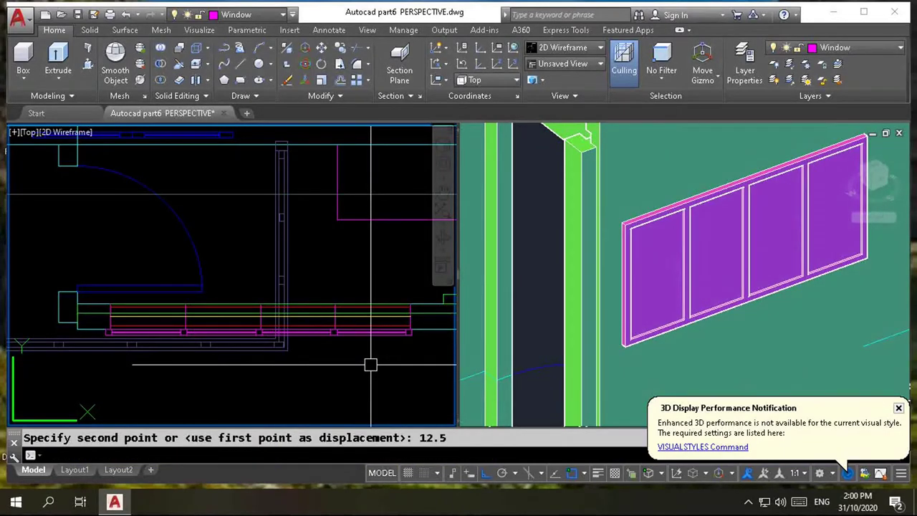
key("Return")
scroll(144, 334, "up", 2)
scroll(143, 334, "up", 2)
- Measure the remaining gap with a linear dimension, then cancel it
type("li")
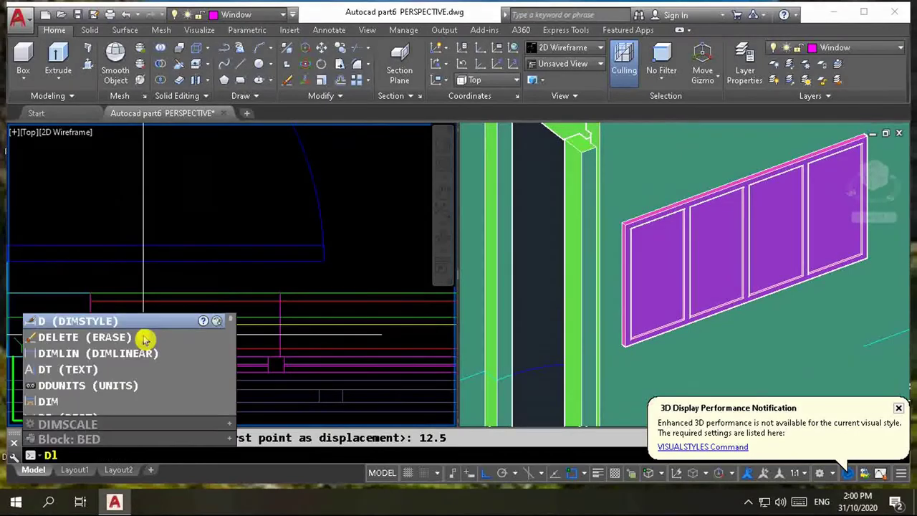
key("Return")
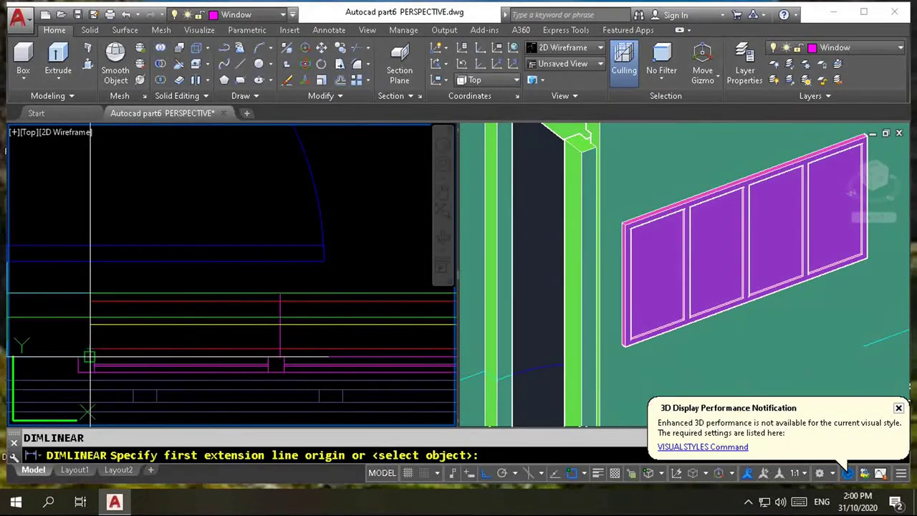
left_click(89, 357)
left_click(88, 324)
scroll(90, 327, "down", 2)
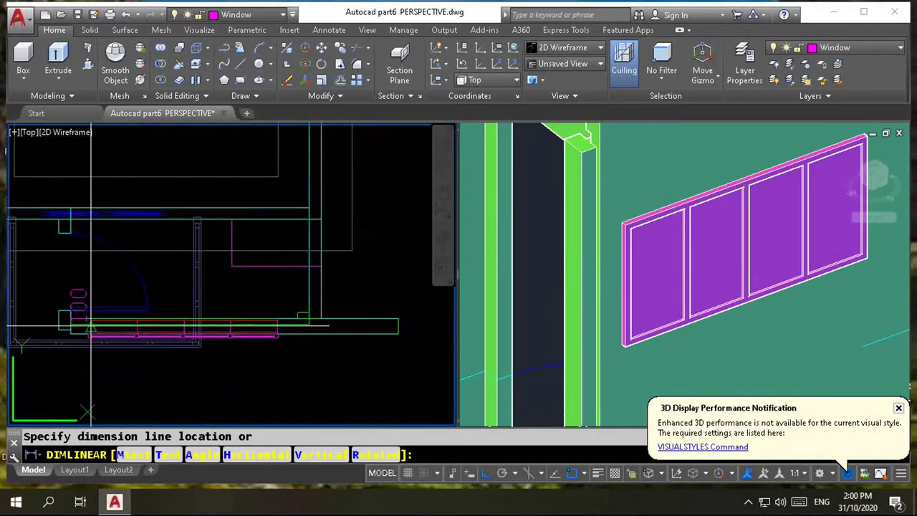
key("Escape")
- Move the window block 100 units into the wall opening
type("m")
key("Return")
left_click(244, 332)
key("Return")
left_click(299, 408)
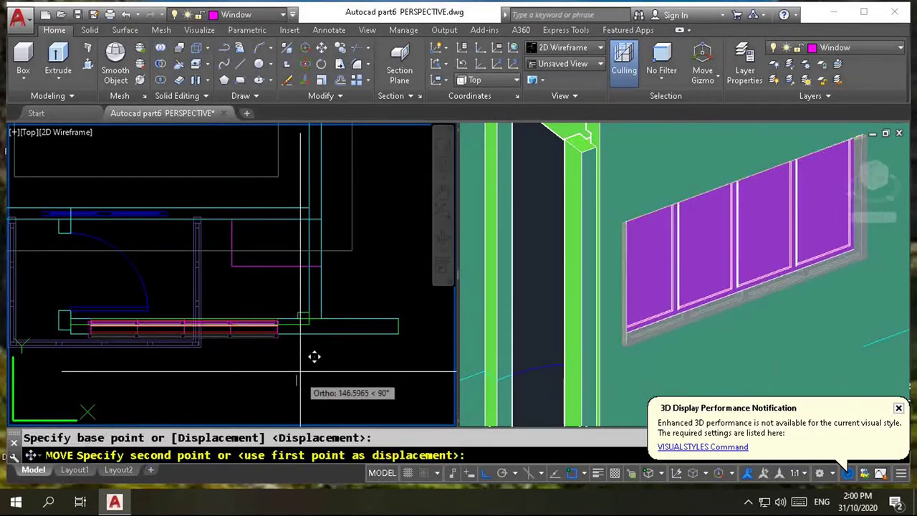
type("00")
key("Return")
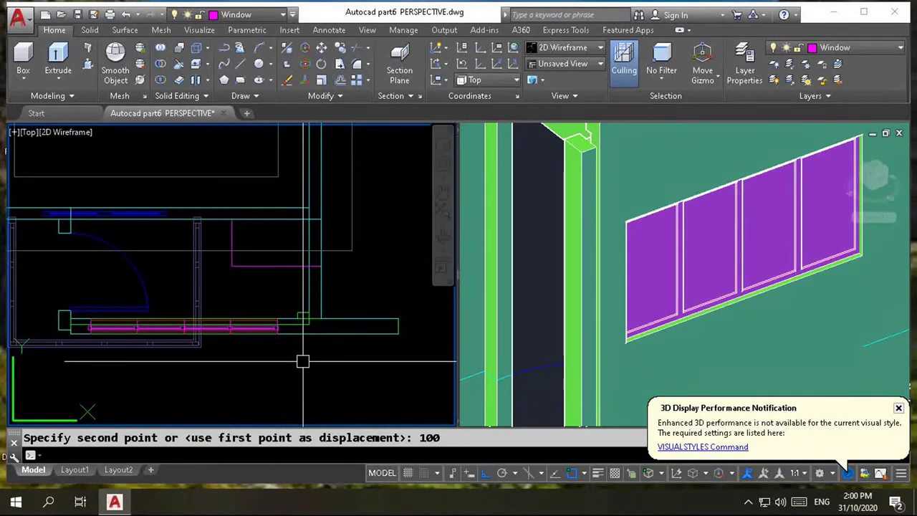
scroll(781, 349, "down", 3)
scroll(774, 337, "down", 3)
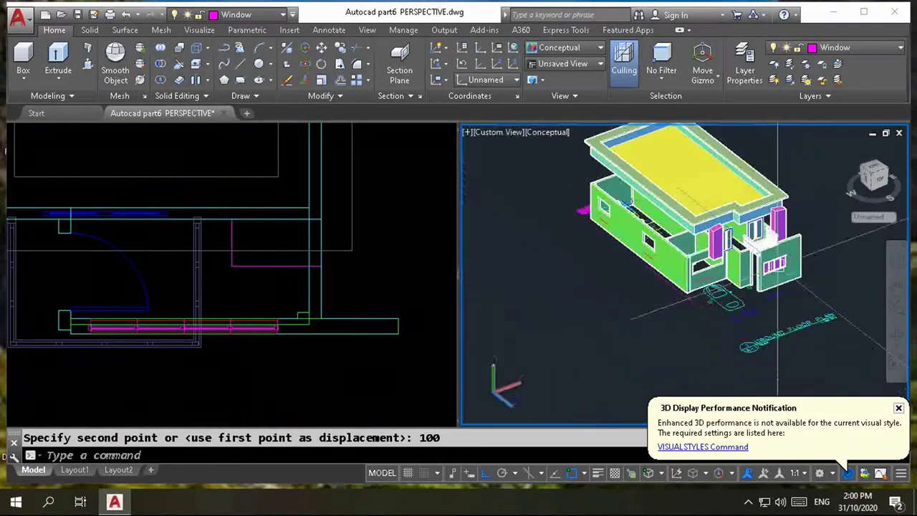
scroll(752, 287, "up", 3)
scroll(748, 278, "up", 3)
scroll(748, 277, "down", 3)
scroll(645, 322, "up", 2)
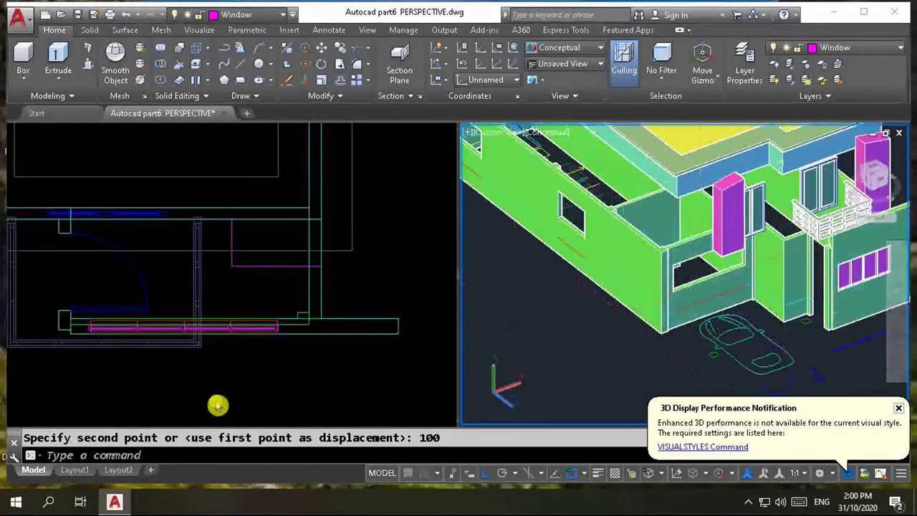
left_click(297, 391)
scroll(432, 344, "down", 3)
scroll(431, 344, "up", 2)
scroll(423, 323, "down", 2)
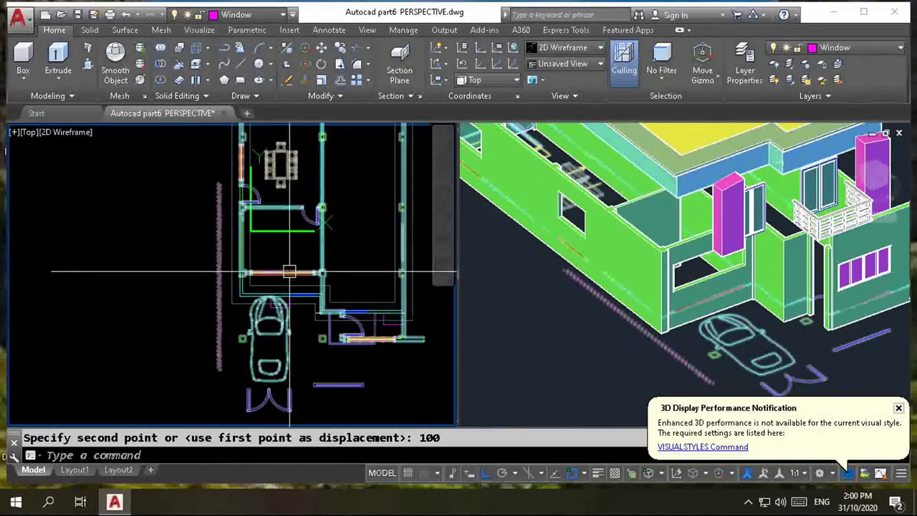
left_click(711, 261)
scroll(711, 262, "up", 3)
scroll(674, 292, "up", 2)
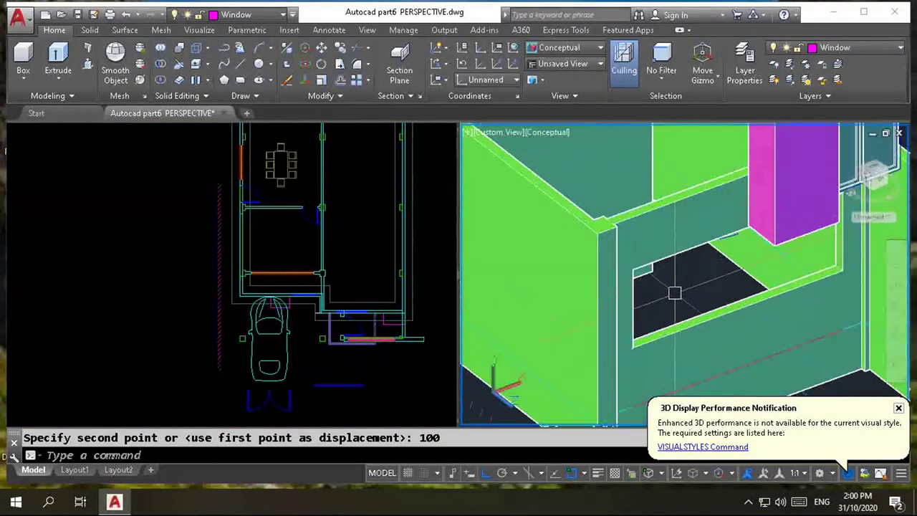
scroll(677, 307, "down", 3)
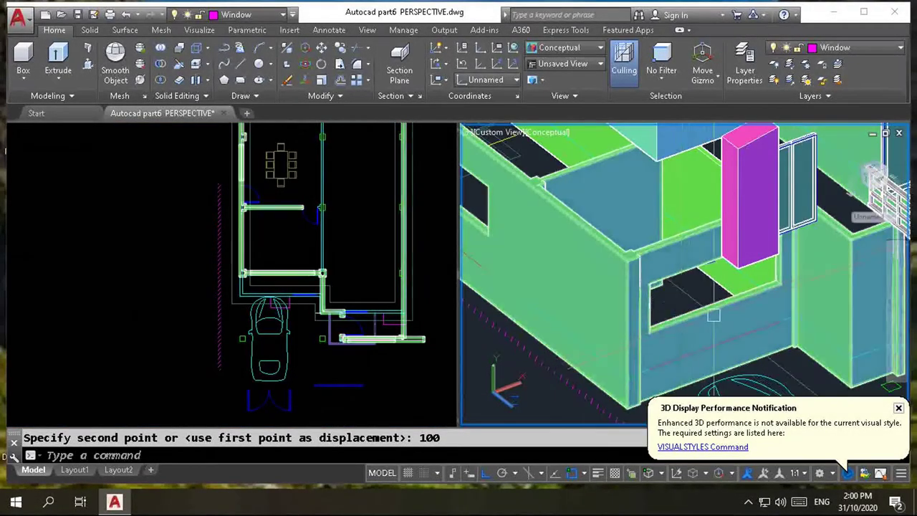
scroll(714, 315, "up", 3)
scroll(716, 317, "down", 4)
scroll(724, 318, "up", 4)
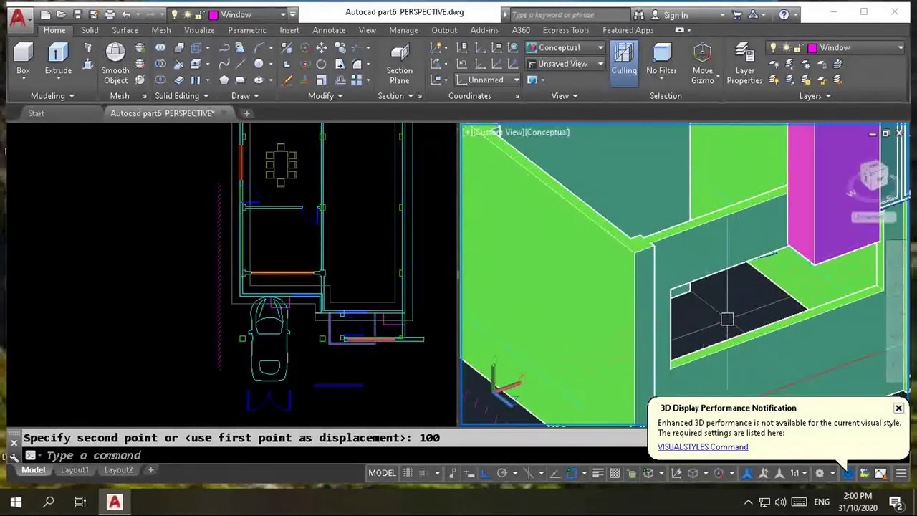
scroll(748, 310, "down", 4)
scroll(717, 317, "up", 2)
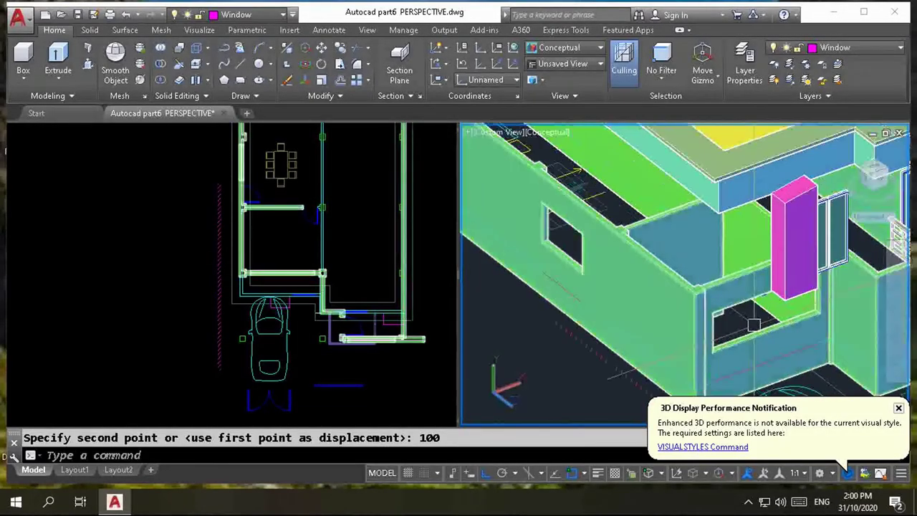
scroll(710, 318, "down", 2)
scroll(688, 304, "up", 3)
scroll(674, 294, "down", 3)
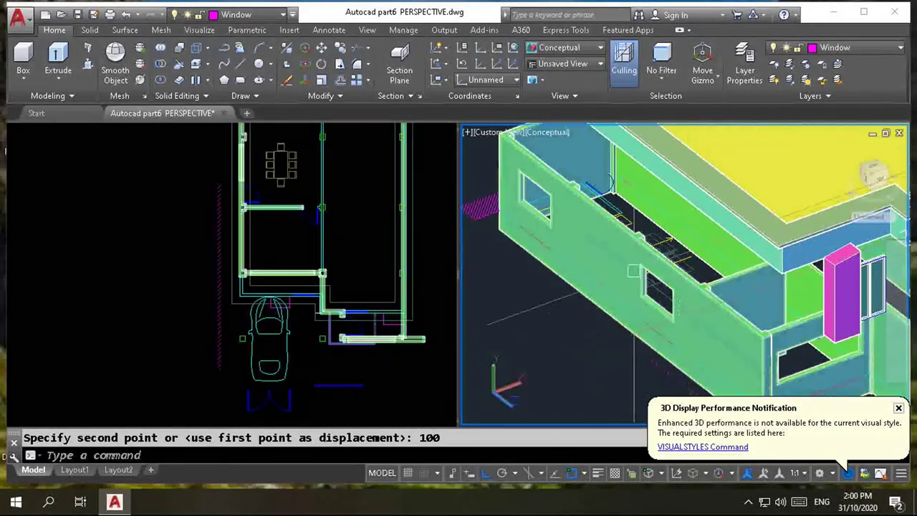
scroll(667, 289, "up", 3)
scroll(667, 289, "up", 2)
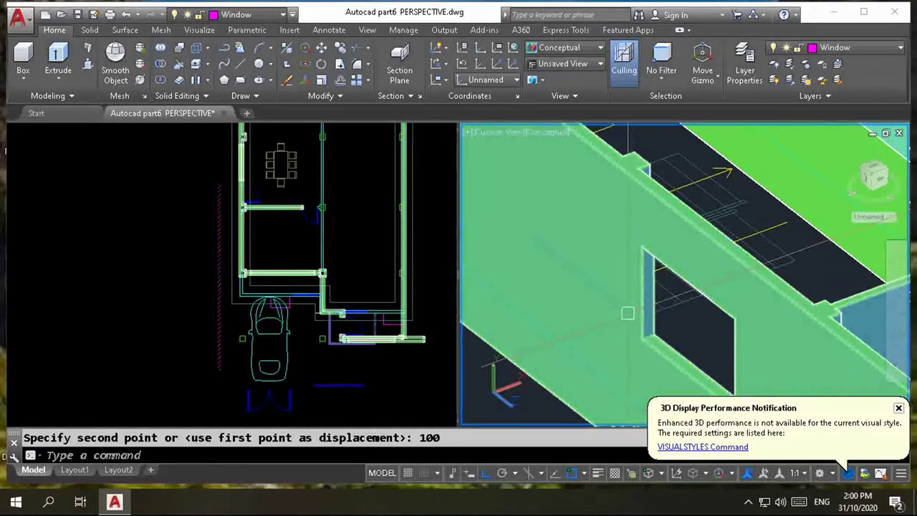
left_click(316, 322)
scroll(258, 213, "up", 2)
scroll(246, 185, "up", 2)
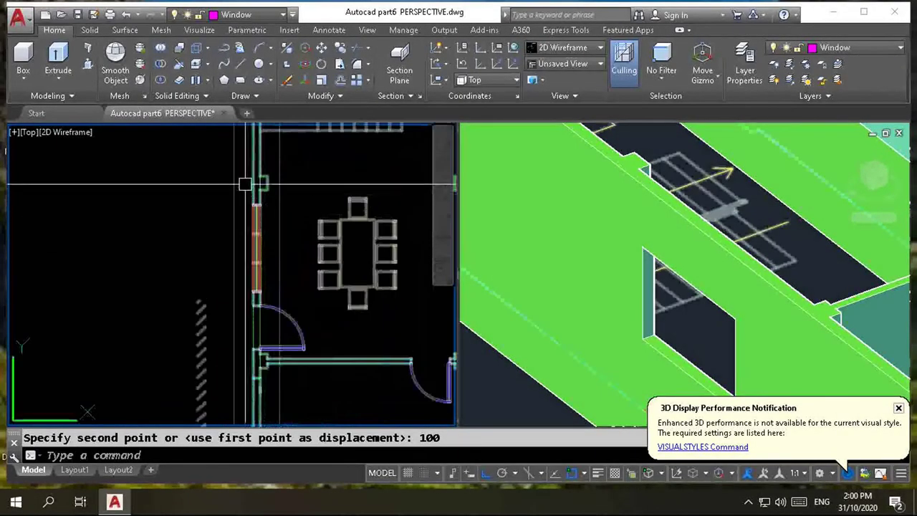
scroll(240, 197, "up", 2)
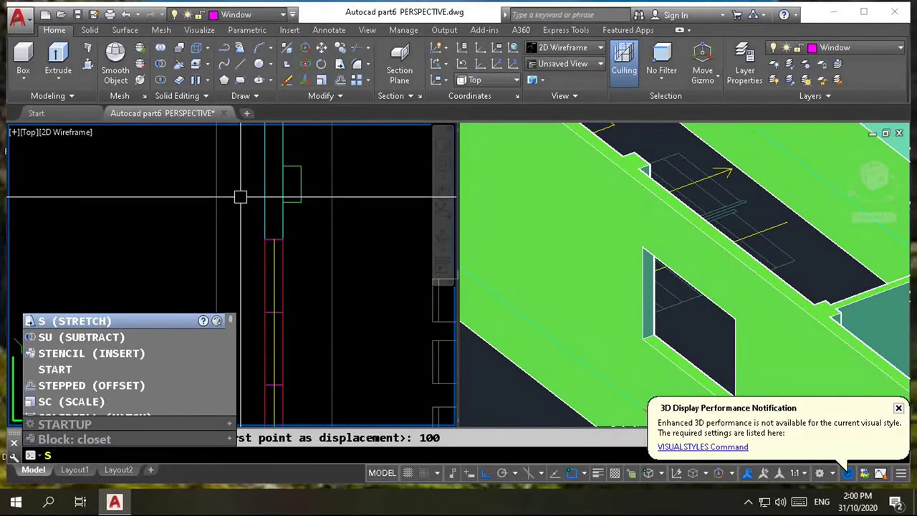
key("BackSpace")
type("dli")
key("Return")
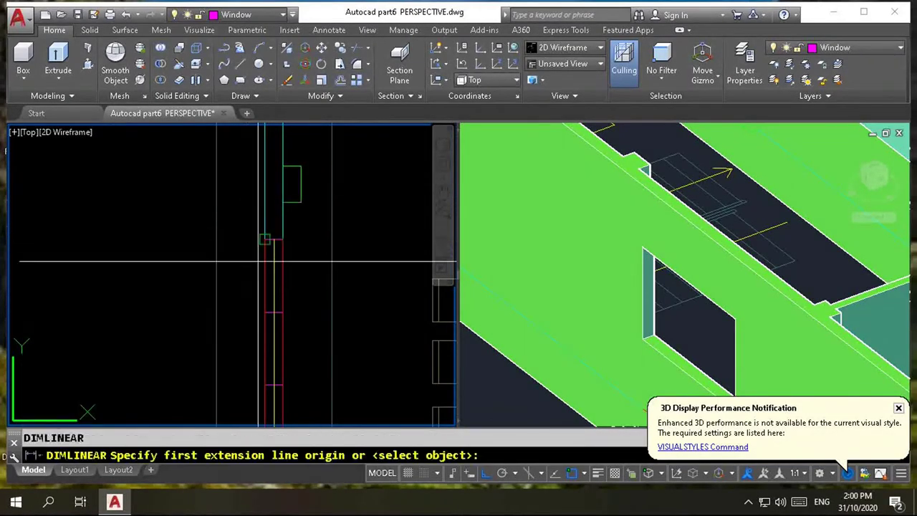
scroll(265, 301, "down", 2)
left_click(270, 318)
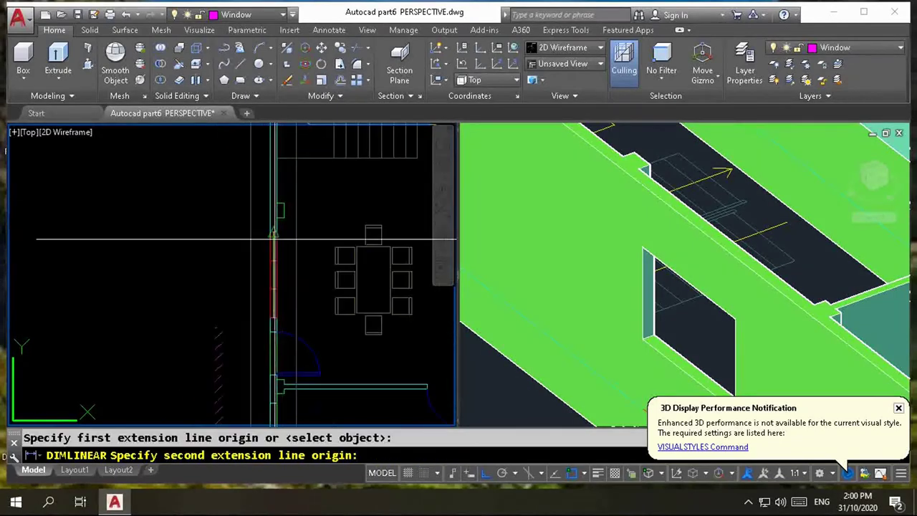
left_click(270, 318)
key("Escape")
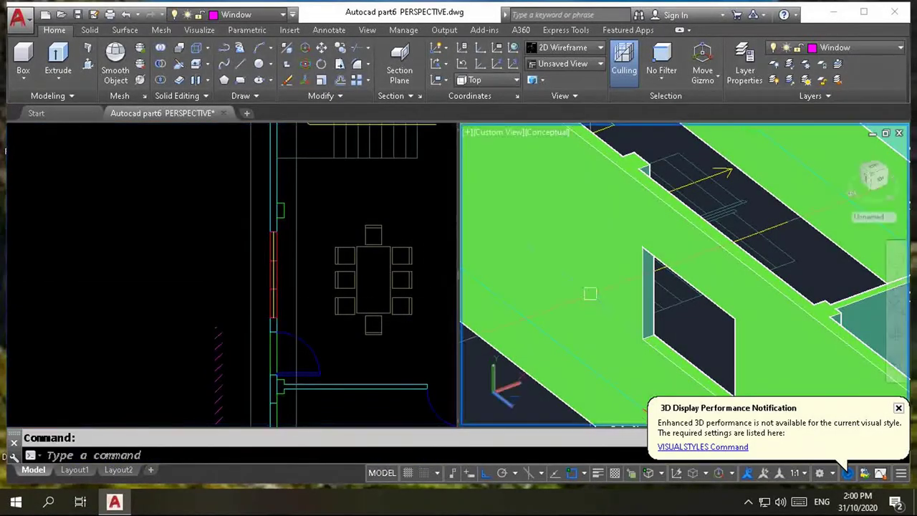
left_click(590, 303)
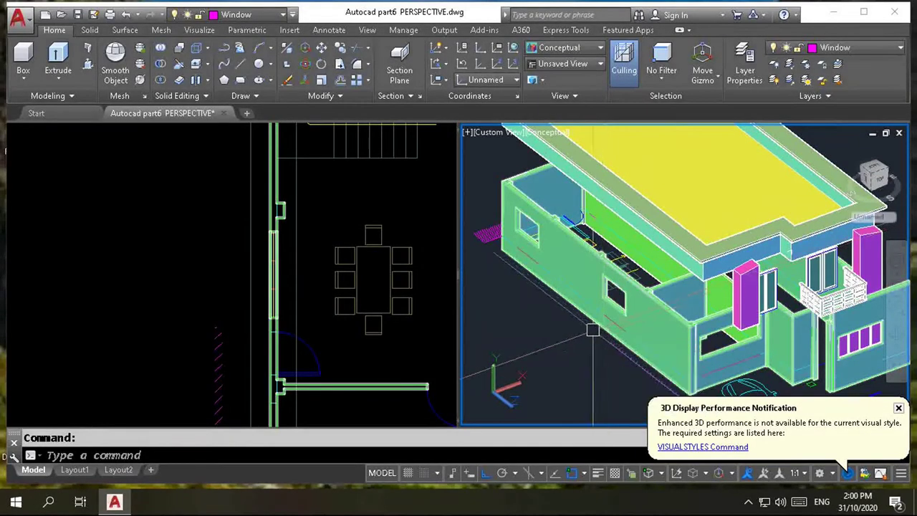
- Zoom the 3D view in on the empty side-wall window opening and select the wall
scroll(482, 396, "down", 3)
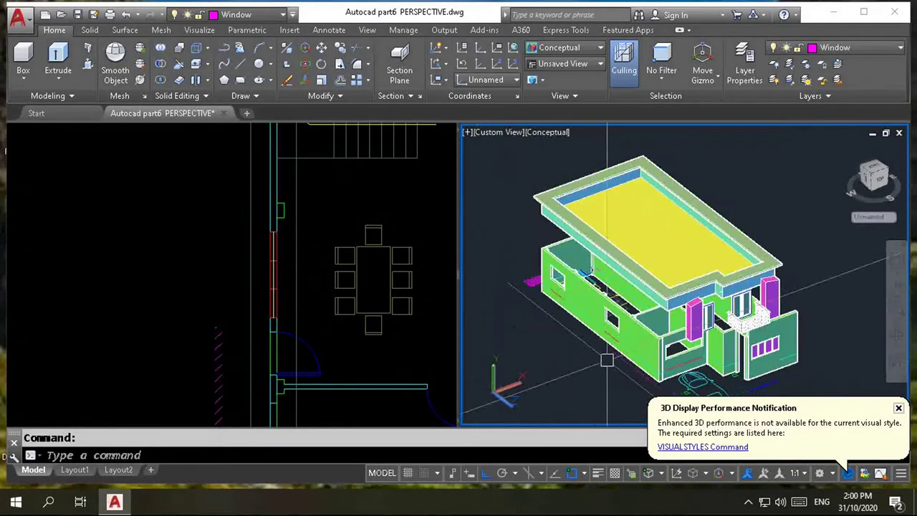
scroll(481, 394, "up", 3)
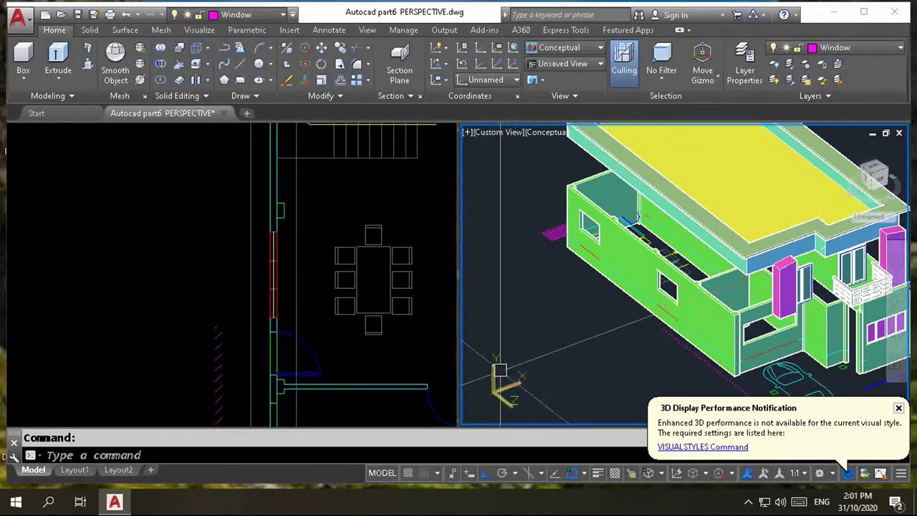
scroll(500, 370, "down", 2)
scroll(499, 371, "up", 2)
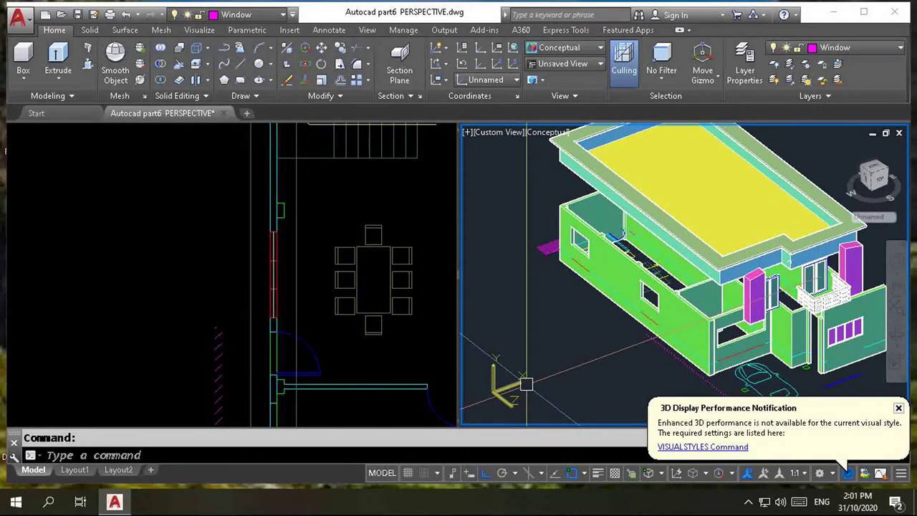
scroll(525, 384, "down", 2)
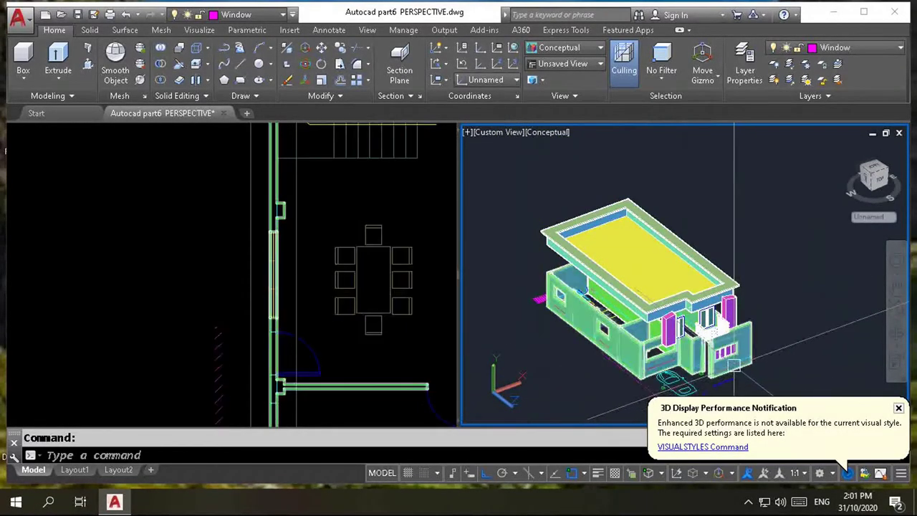
scroll(609, 344, "up", 2)
scroll(597, 335, "up", 1)
scroll(596, 335, "up", 2)
scroll(596, 335, "up", 1)
scroll(596, 335, "down", 3)
scroll(591, 301, "up", 3)
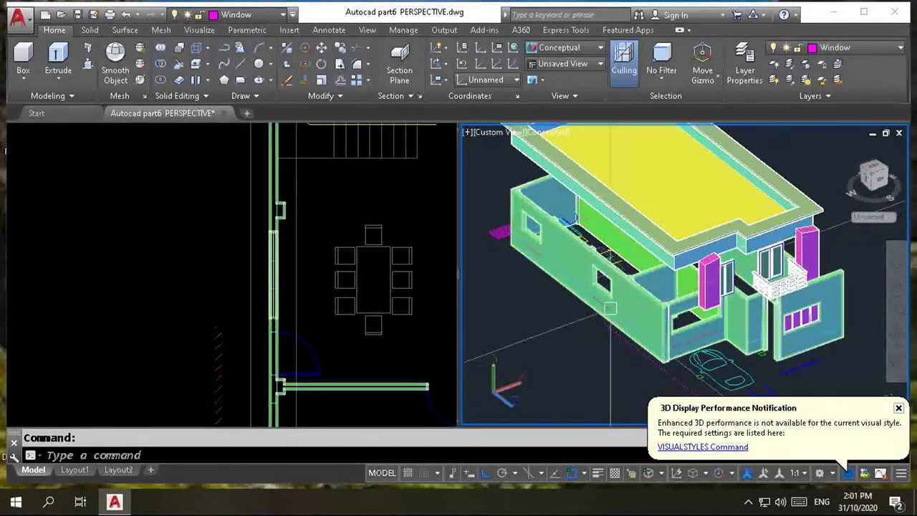
scroll(586, 270, "up", 1)
scroll(588, 272, "up", 1)
left_click(589, 276)
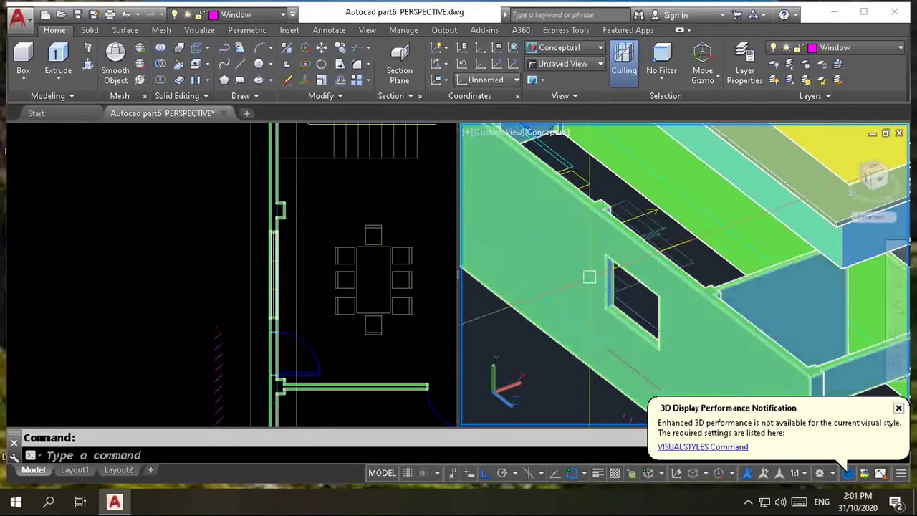
- Set the UCS origin at the side-wall opening's bottom corner, X along the opening edge
type("ucs")
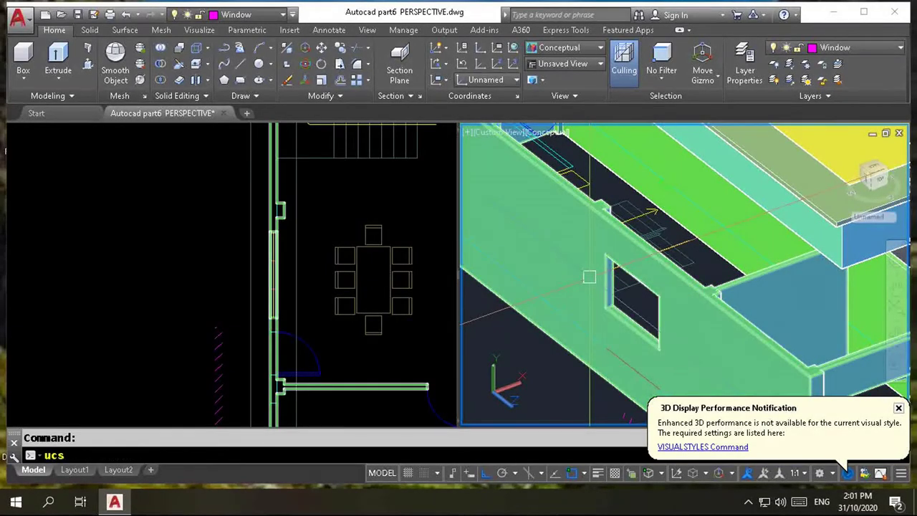
key("Return")
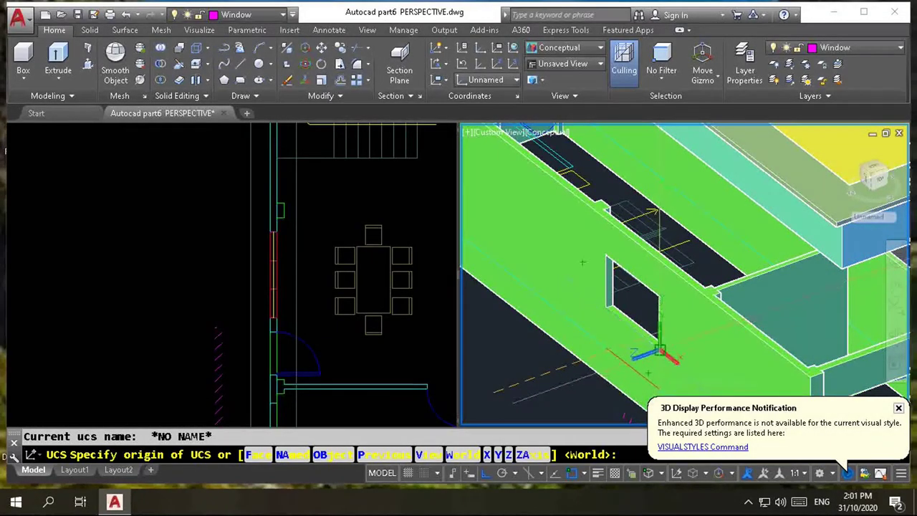
left_click(648, 372)
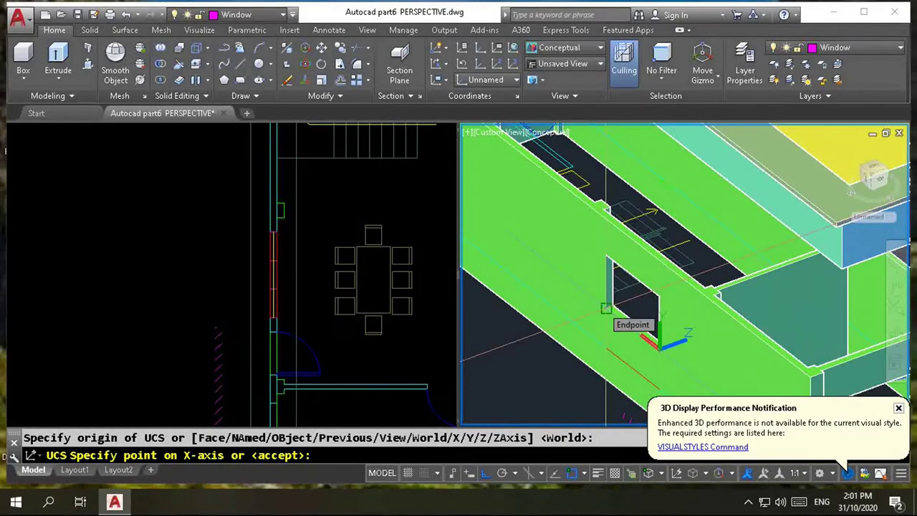
left_click(606, 308)
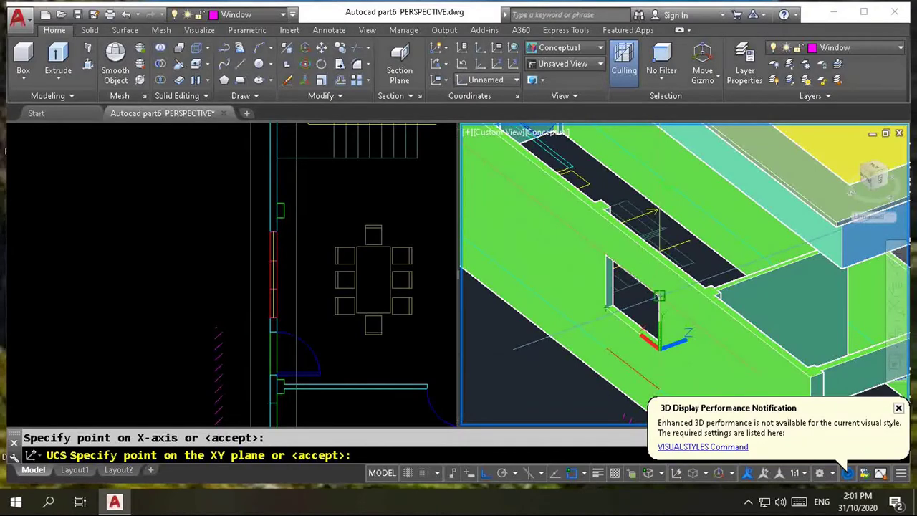
left_click(659, 295)
scroll(652, 323, "up", 1)
scroll(648, 341, "up", 2)
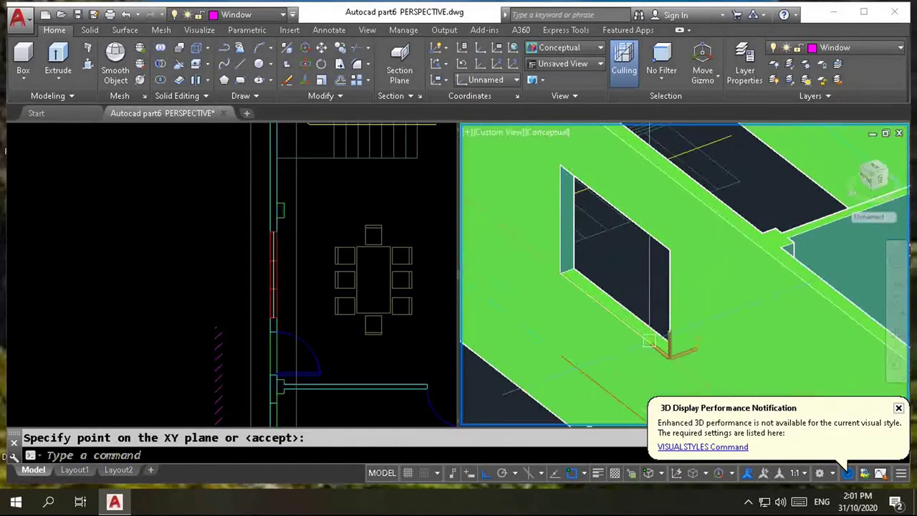
scroll(669, 356, "down", 1)
scroll(669, 362, "down", 2)
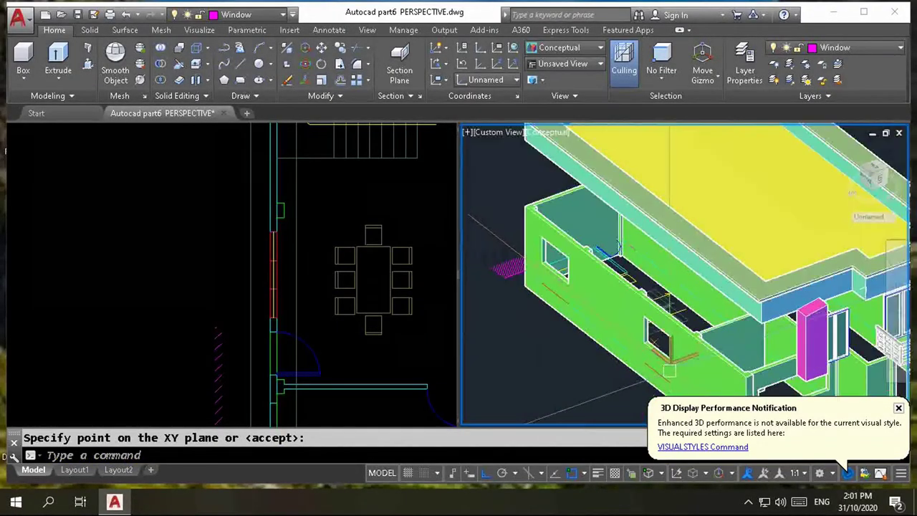
scroll(669, 370, "up", 1)
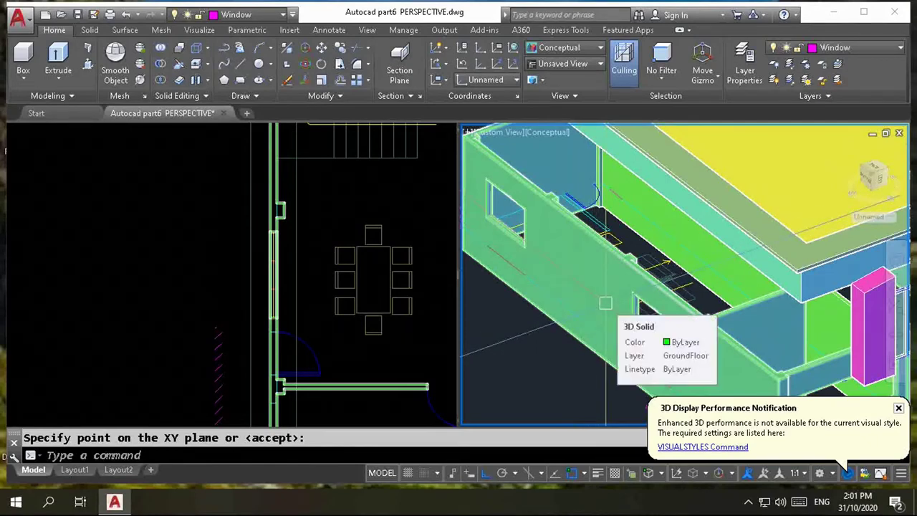
scroll(630, 343, "up", 2)
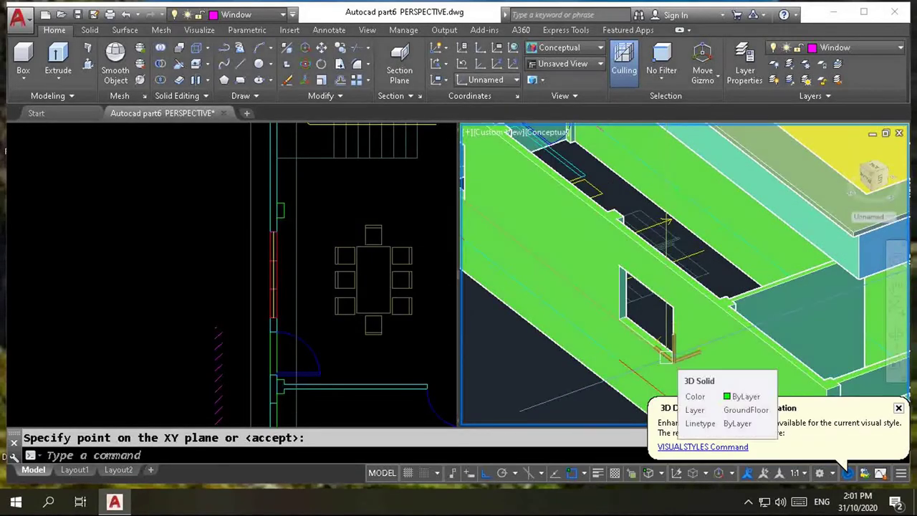
type("i")
type("I")
key("Return")
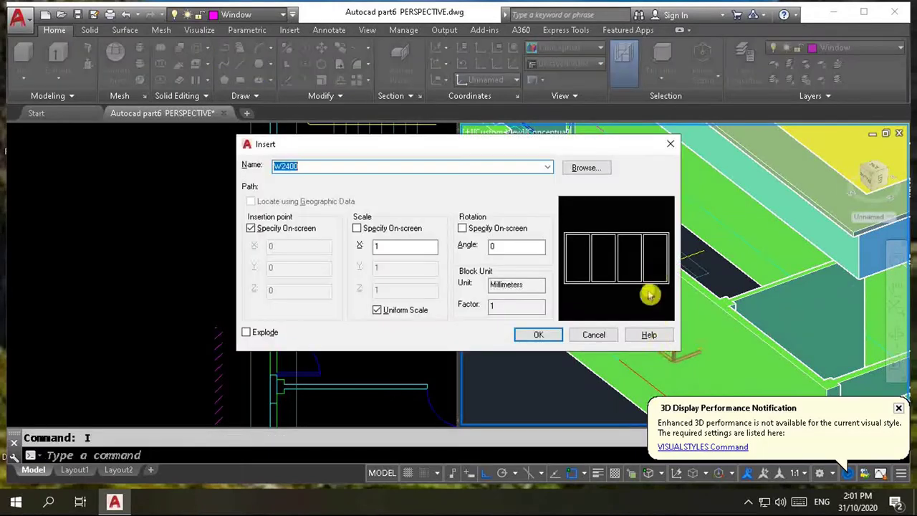
- Insert the w1800 block, redefining it, at the side-wall opening's corner
left_click(582, 167)
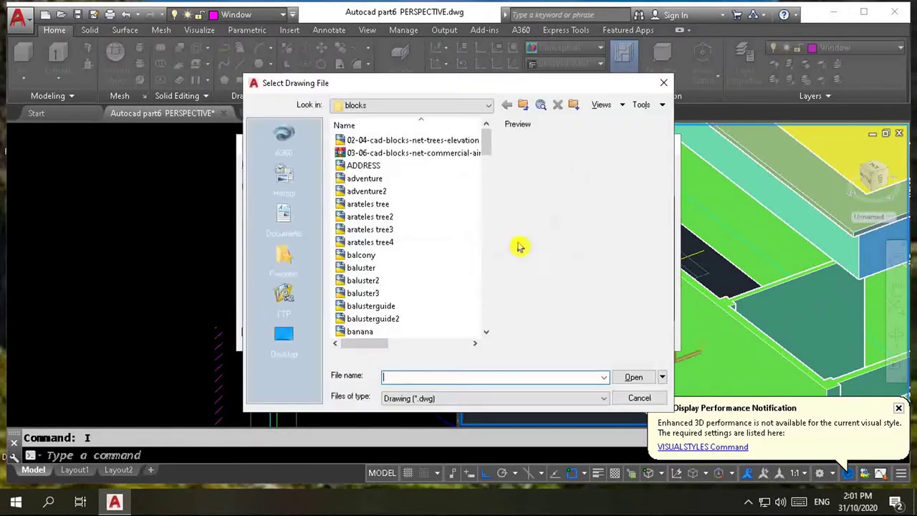
left_click(399, 270)
key("w")
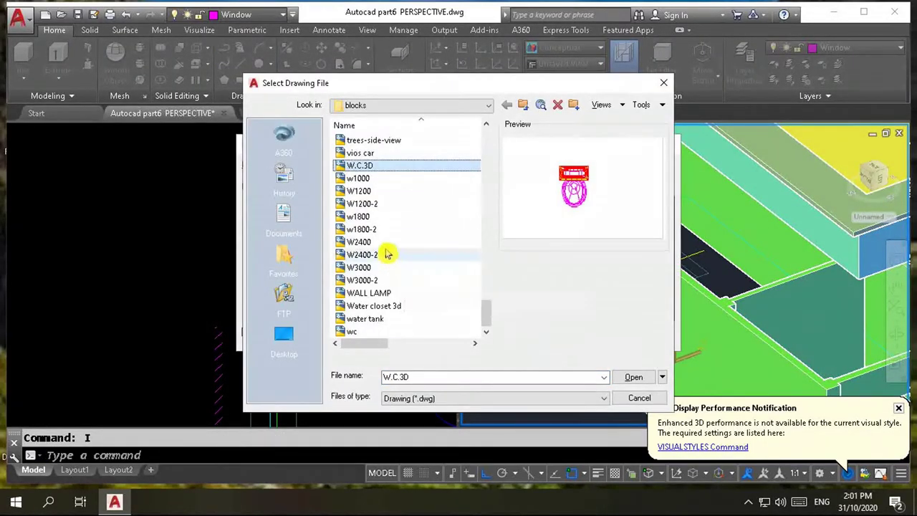
left_click(361, 218)
left_click(637, 385)
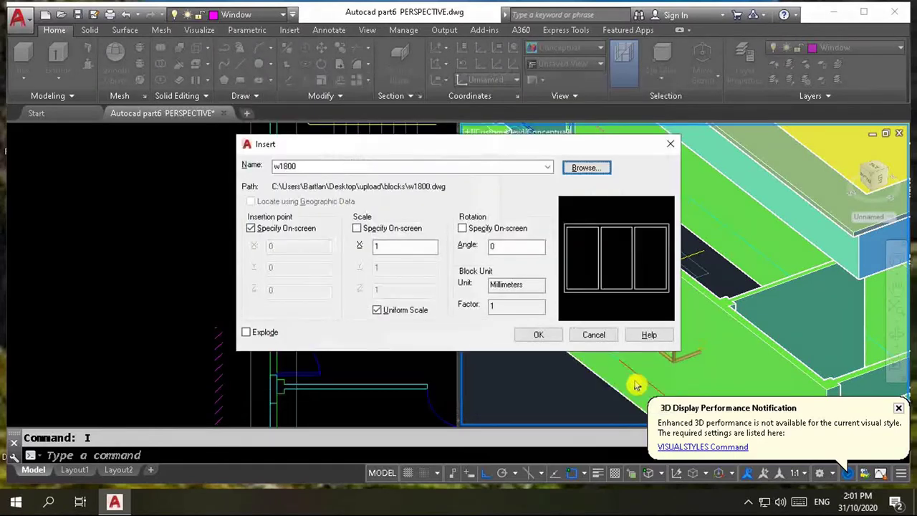
left_click(539, 340)
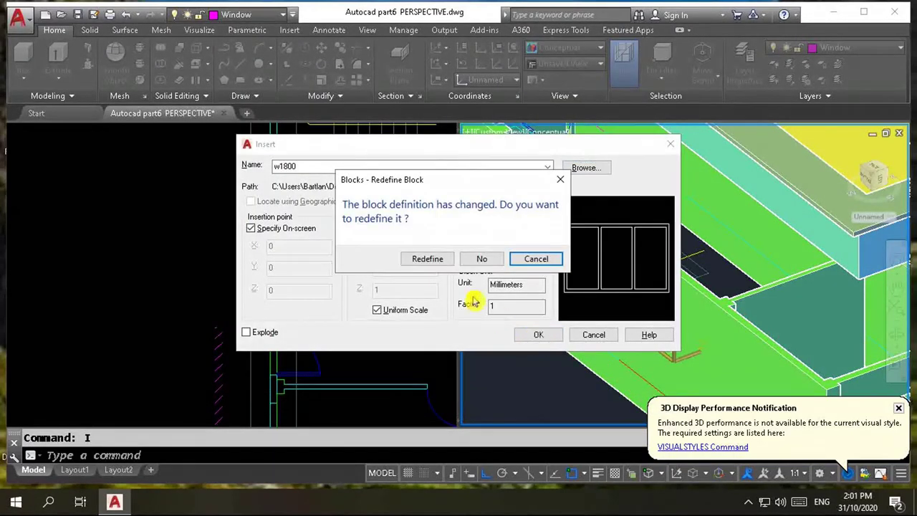
left_click(430, 264)
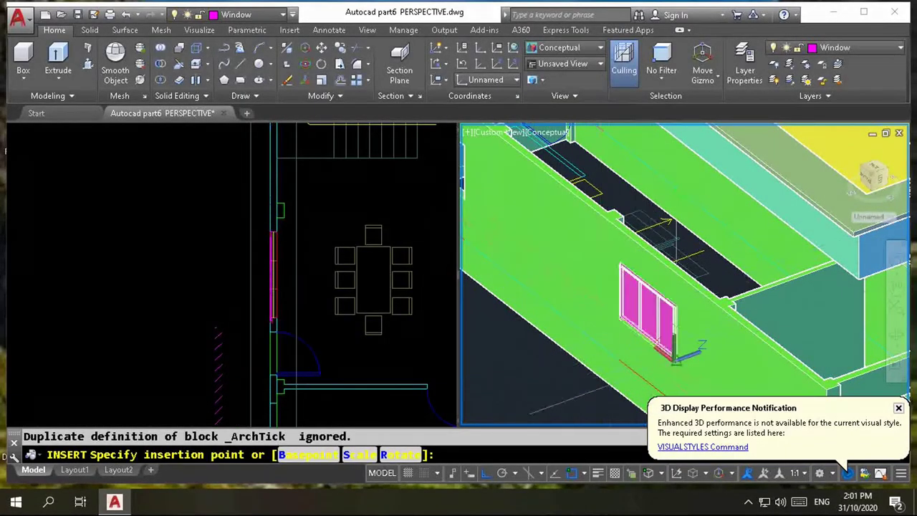
scroll(645, 316, "up", 3)
scroll(639, 314, "up", 3)
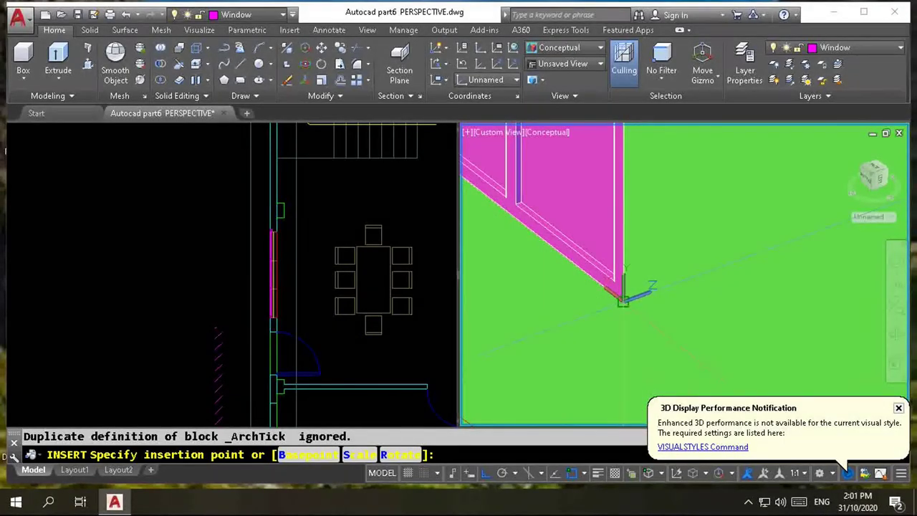
left_click(623, 300)
scroll(618, 335, "down", 5)
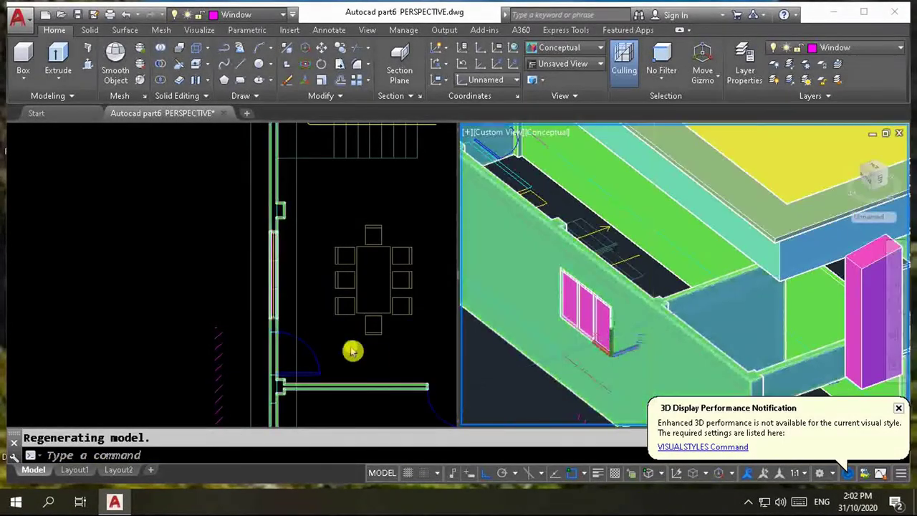
- Move the w1800 window 12.5 units deeper into the opening in the plan view
left_click(247, 275)
scroll(266, 294, "up", 3)
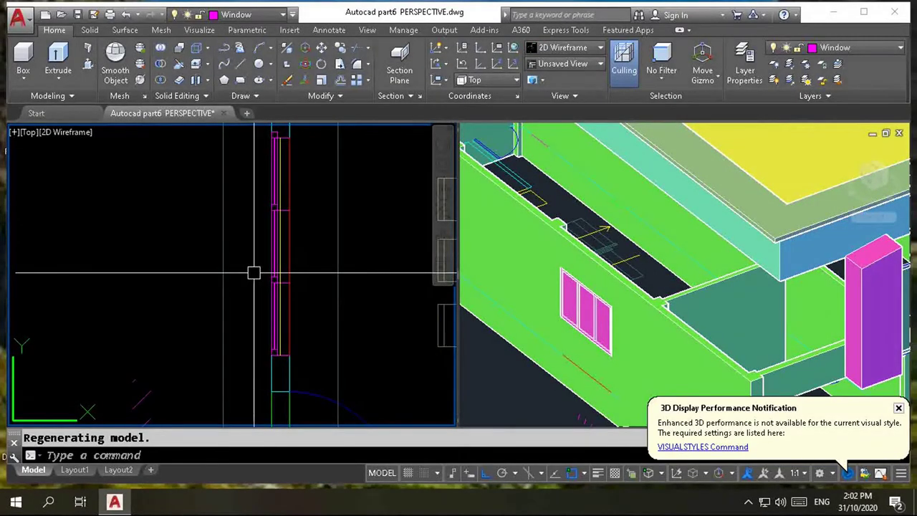
type("m")
key("Return")
left_click(276, 272)
key("Return")
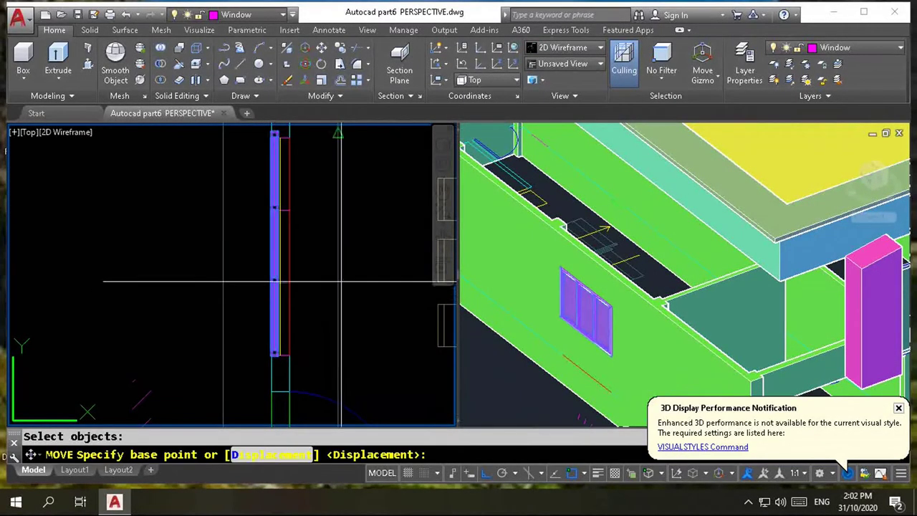
left_click(364, 274)
type("12.5")
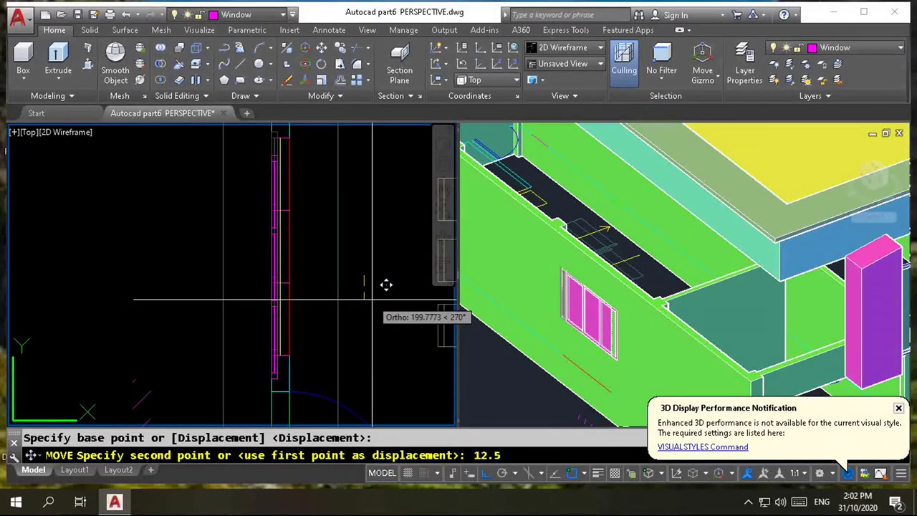
key("Return")
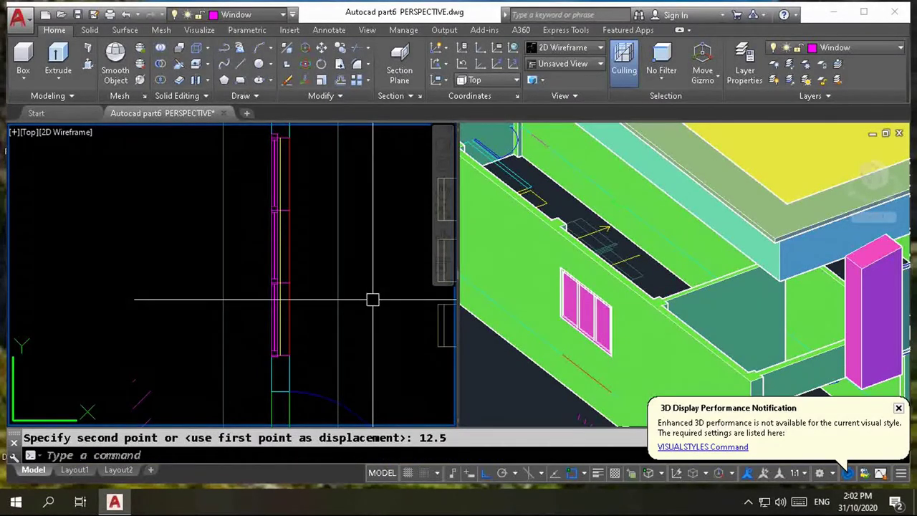
scroll(296, 374, "up", 2)
scroll(297, 375, "up", 2)
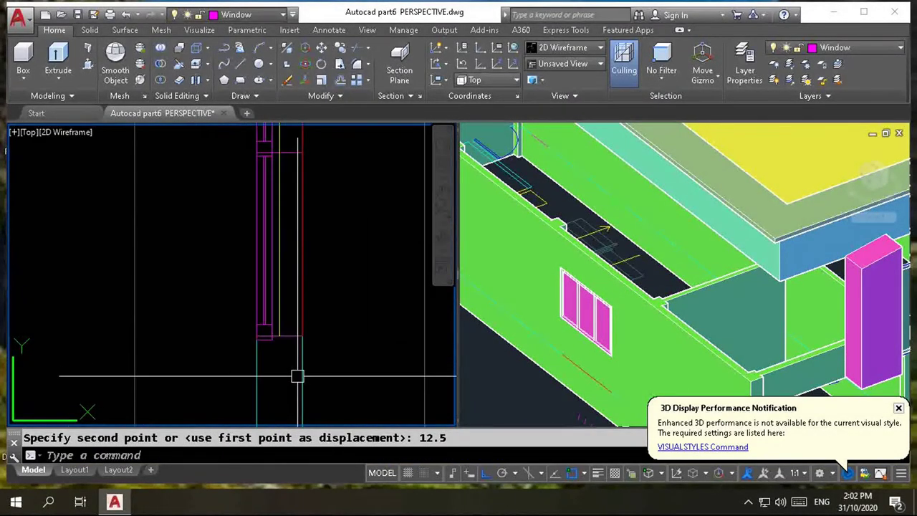
type("Dli")
key("Return")
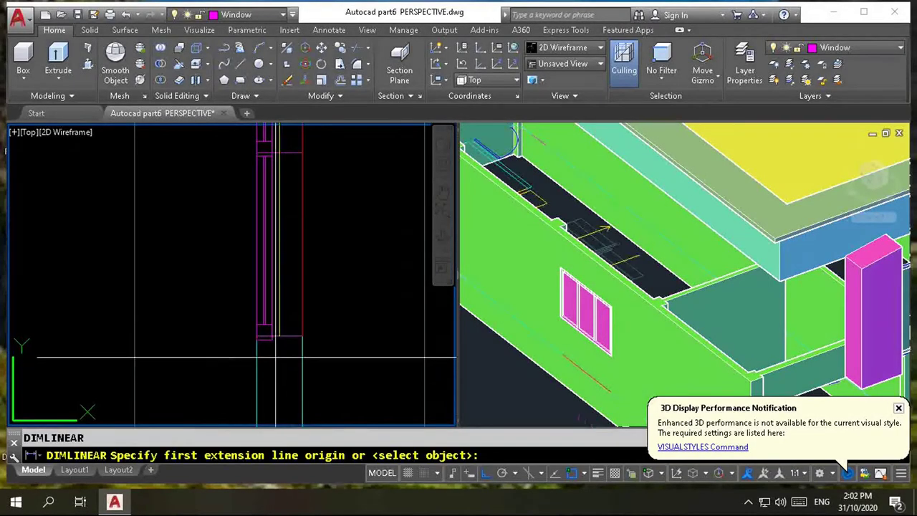
- Measure the gap between the window and the wall opening, then cancel the dimension
left_click(265, 343)
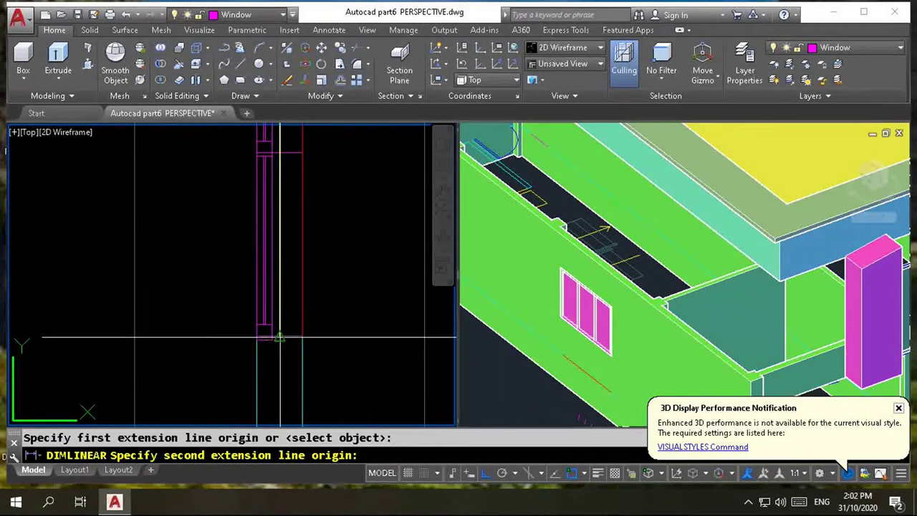
left_click(279, 337)
scroll(281, 359, "down", 2)
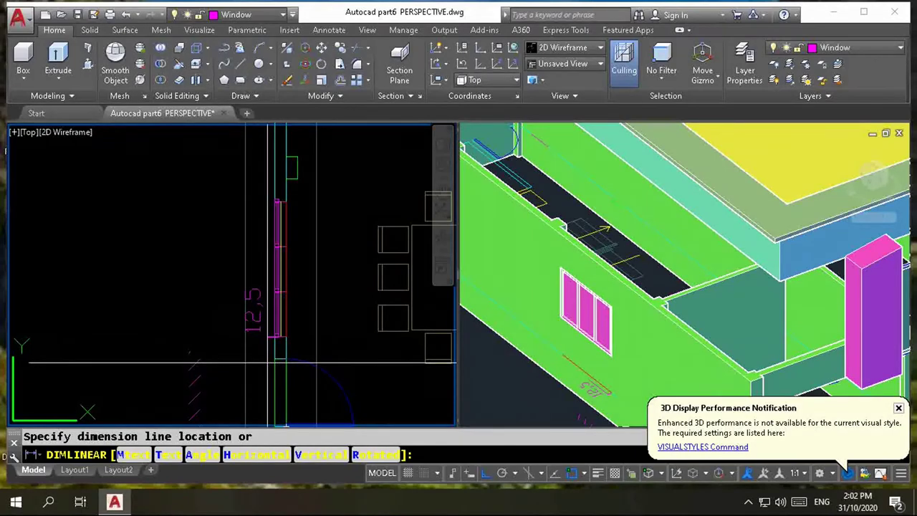
scroll(286, 309, "down", 5)
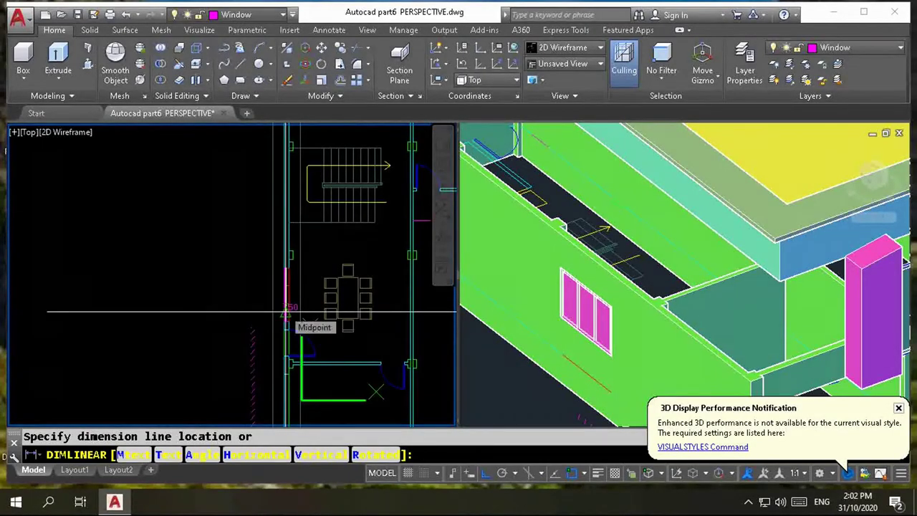
key("Escape")
- Move the w1800 window a further 50 units into the side-wall opening
scroll(290, 326, "up", 5)
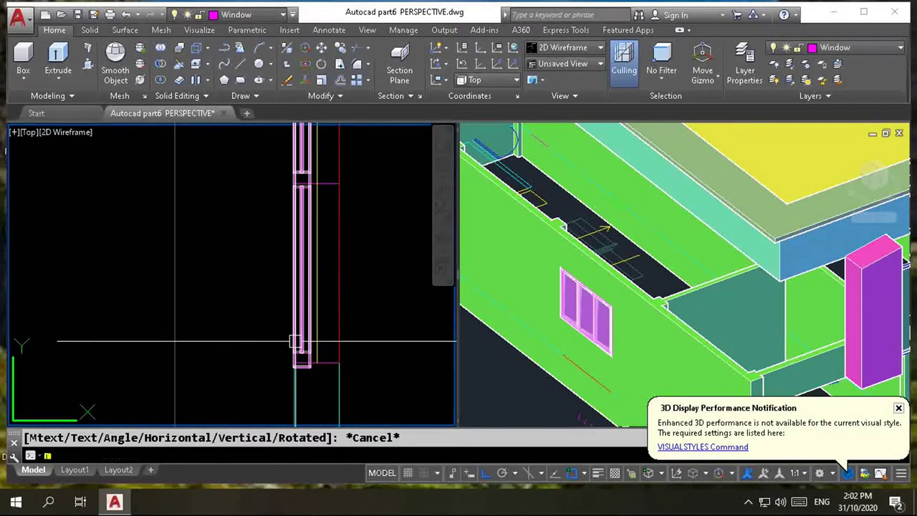
type("m")
key("Return")
key("Return")
left_click(218, 324)
type("0")
key("Return")
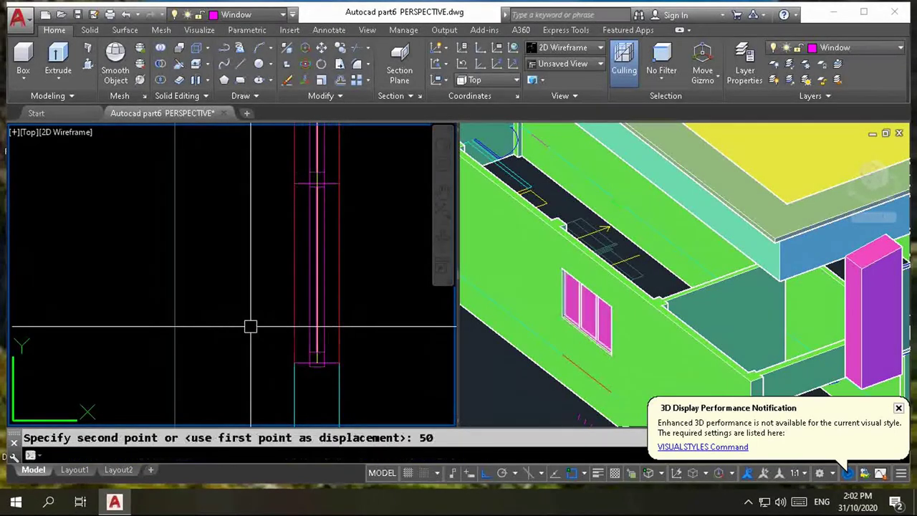
- Orbit and zoom the 3D viewport in on the magenta window panel in the wall
left_click(566, 336)
middle_click_drag(566, 336, 654, 341, "shift")
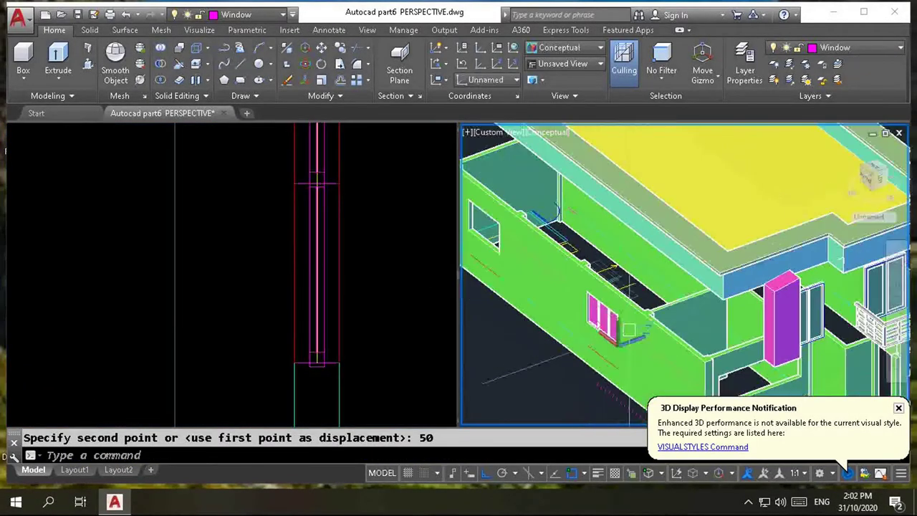
scroll(609, 337, "down", 3)
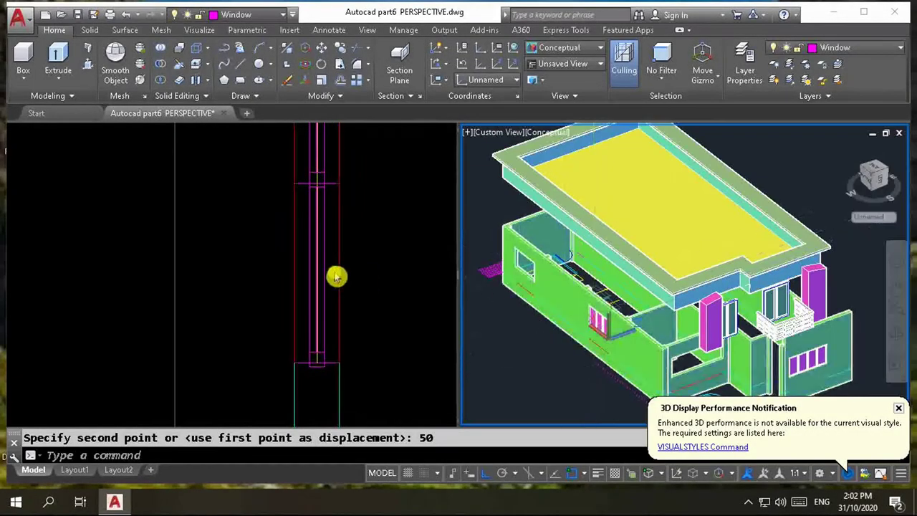
left_click(337, 283)
scroll(351, 322, "down", 2)
scroll(361, 343, "down", 2)
scroll(361, 343, "up", 2)
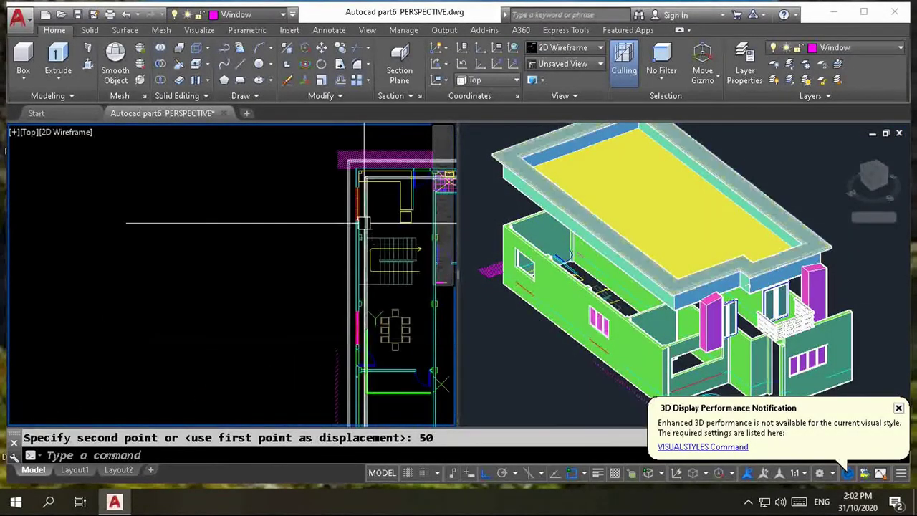
scroll(360, 197, "up", 3)
scroll(360, 198, "up", 2)
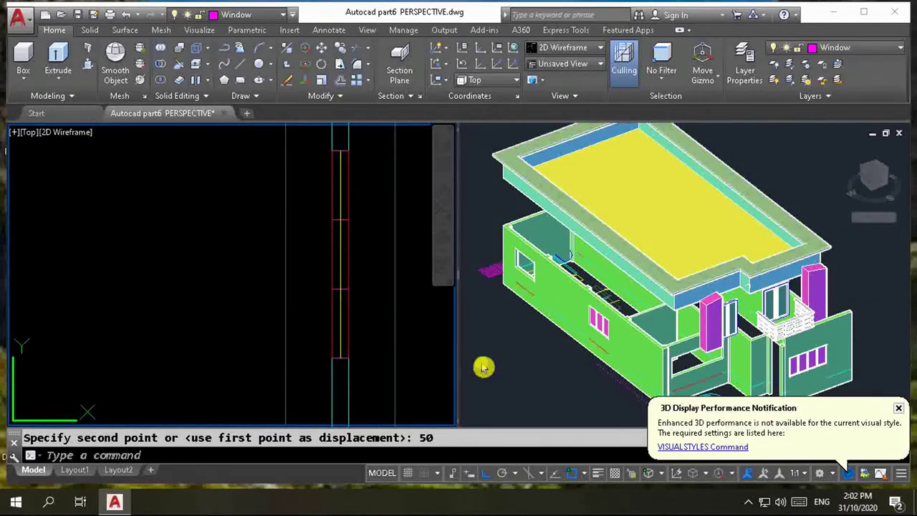
left_click(584, 328)
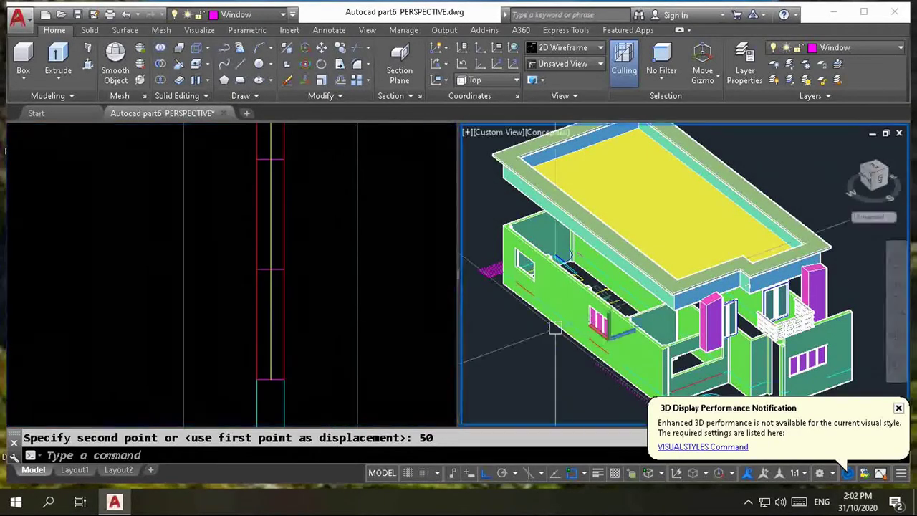
scroll(616, 352, "up", 3)
scroll(633, 358, "up", 3)
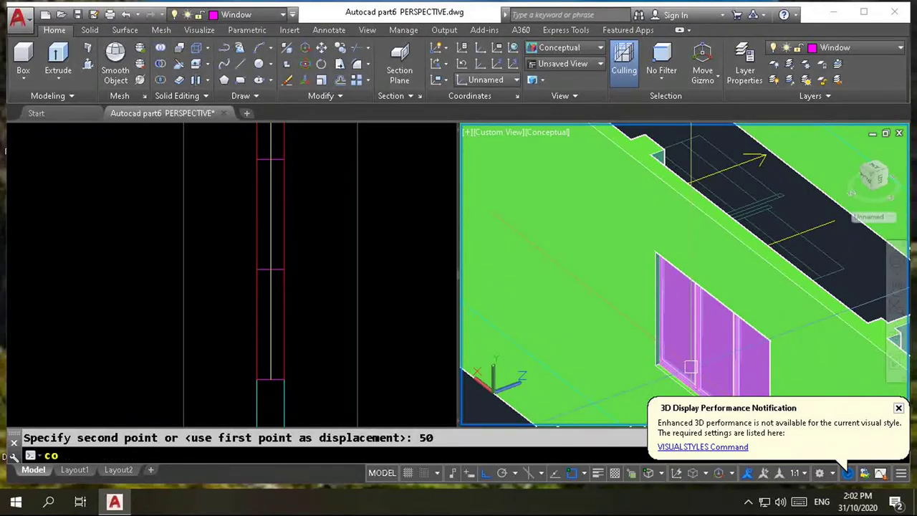
- Copy the w1800 window block from its corner into the other wall's window opening
key("Return")
left_click(698, 360)
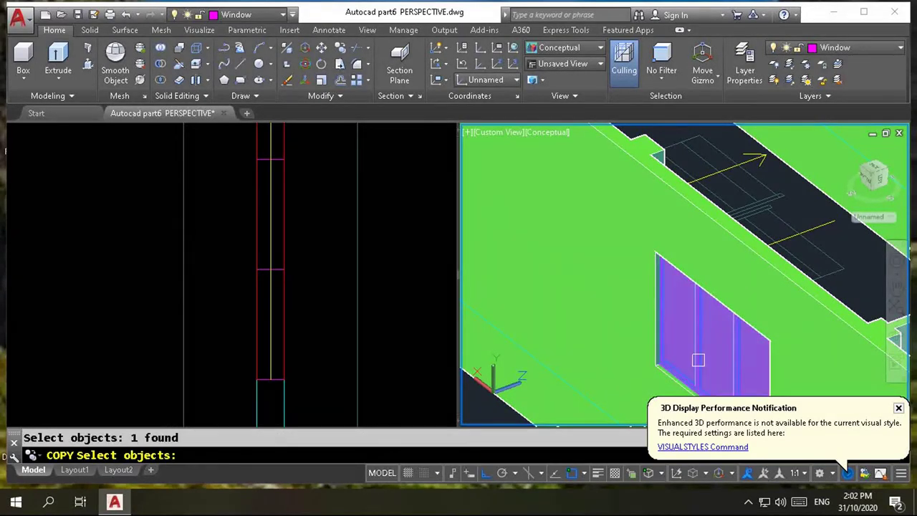
key("Return")
left_click(655, 366)
scroll(655, 366, "down", 3)
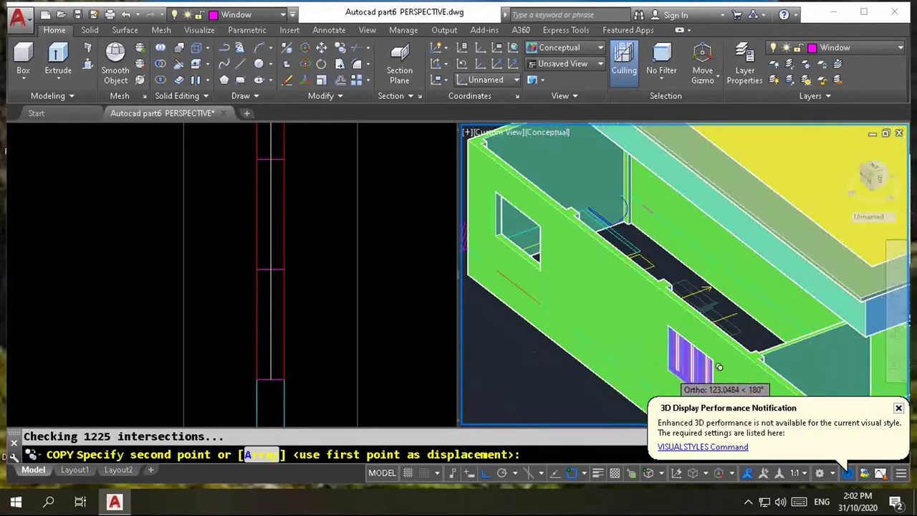
scroll(614, 301, "down", 2)
scroll(566, 279, "up", 4)
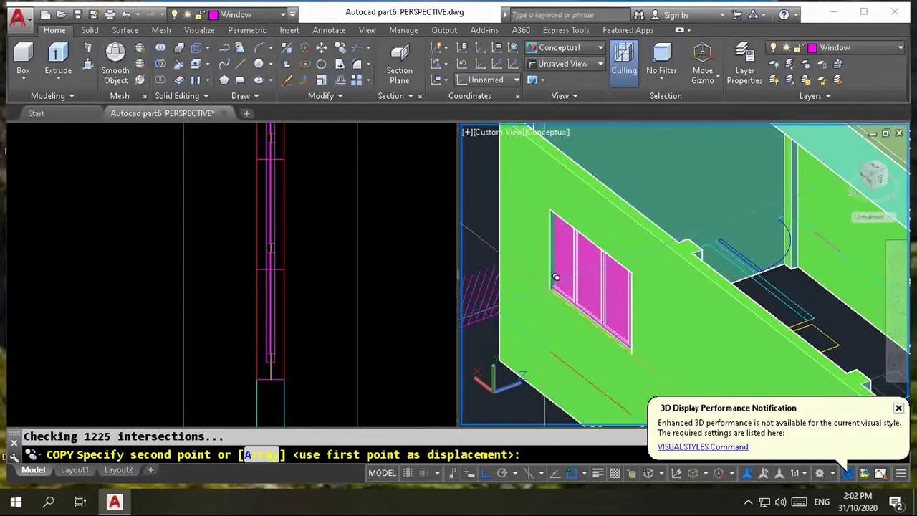
scroll(553, 279, "up", 5)
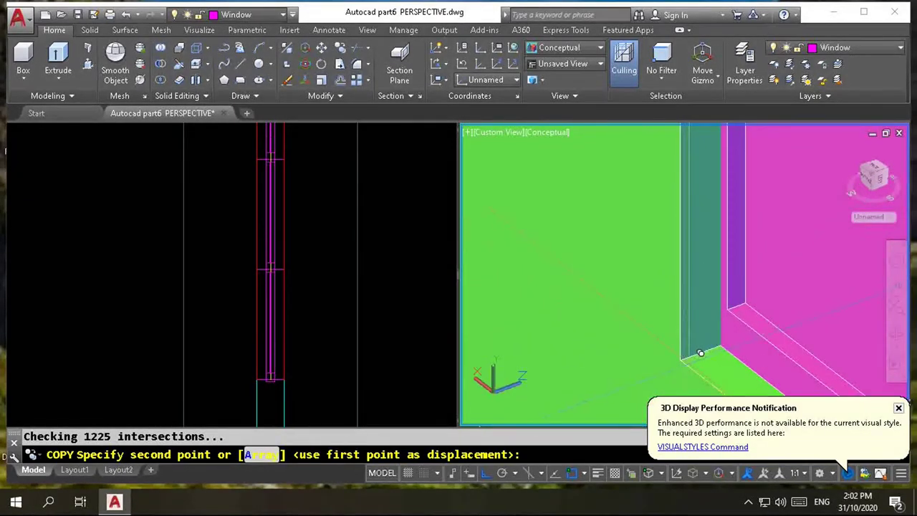
left_click(690, 351)
scroll(645, 308, "up", 4)
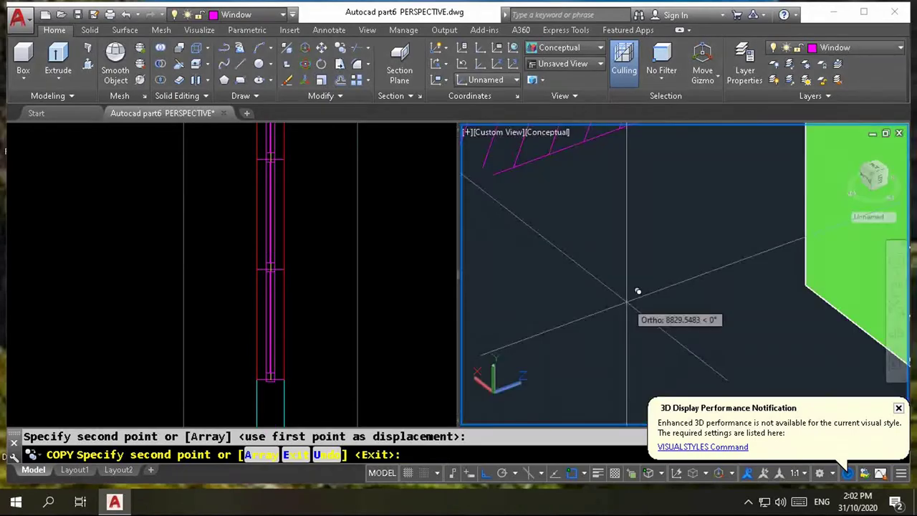
key("Return")
scroll(617, 280, "down", 5)
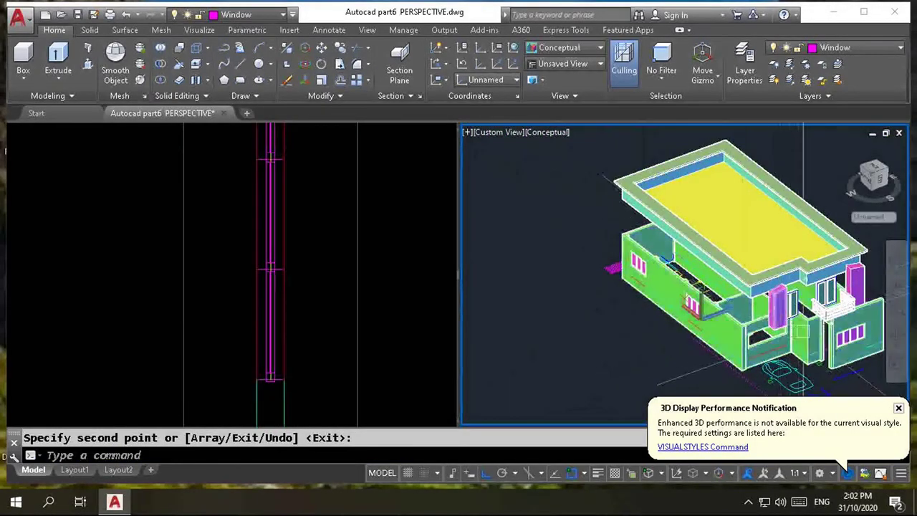
- Alternate between the plan and 3D viewports, zooming to view the walls
scroll(624, 272, "down", 2)
scroll(624, 272, "up", 2)
scroll(824, 344, "up", 2)
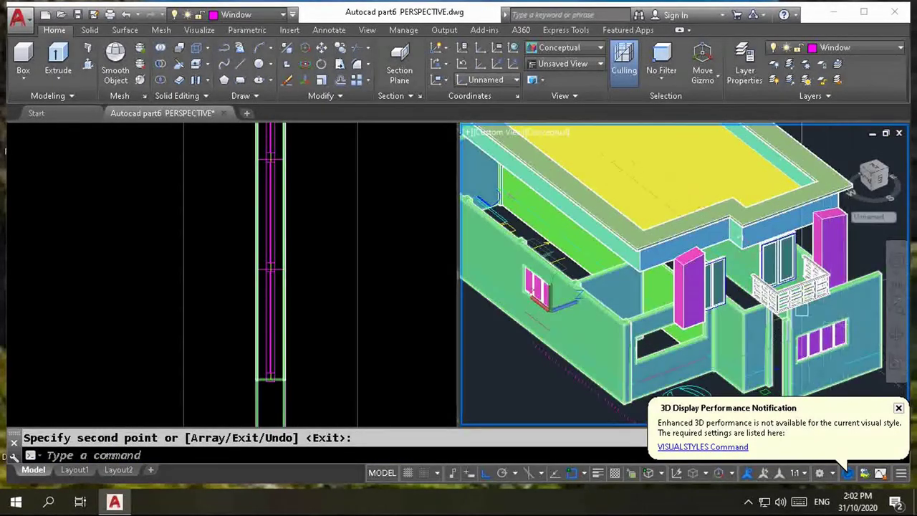
scroll(824, 344, "down", 1)
scroll(824, 344, "up", 3)
scroll(787, 338, "up", 2)
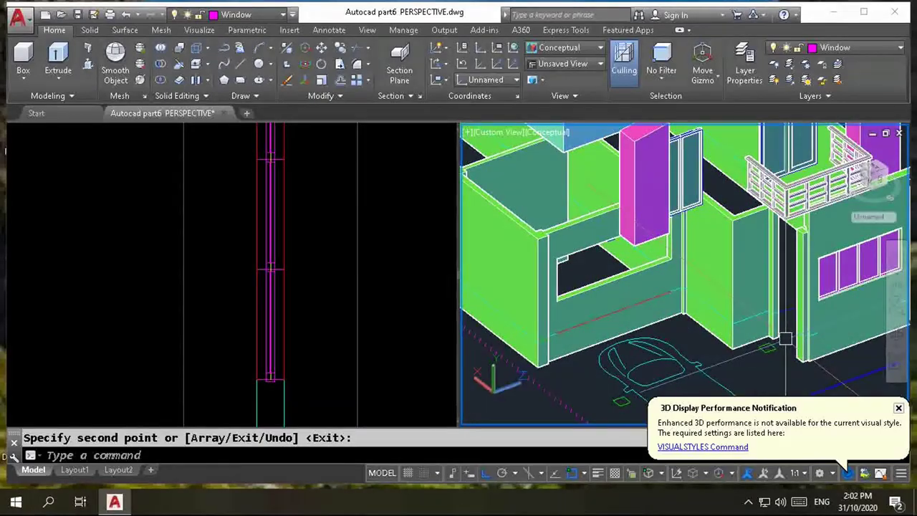
left_click(341, 358)
left_click(709, 326)
scroll(777, 326, "up", 1)
scroll(781, 319, "up", 3)
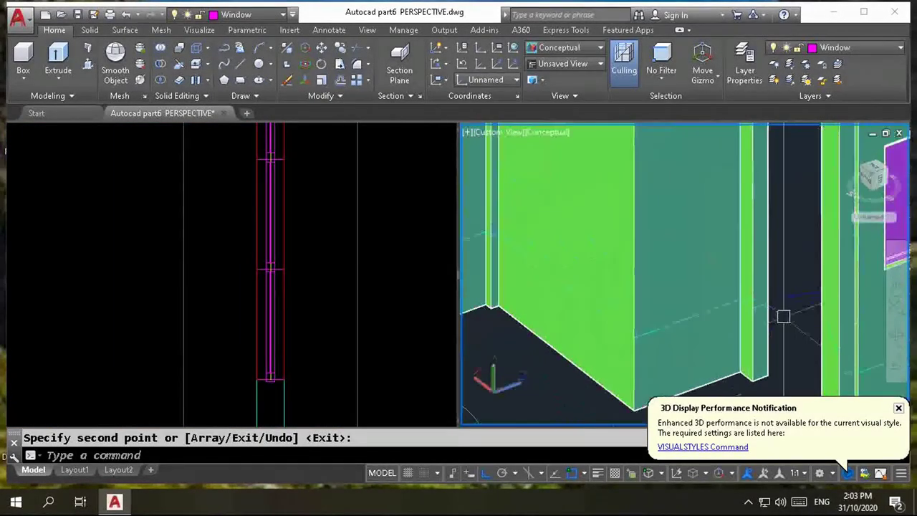
scroll(747, 306, "up", 2)
scroll(599, 334, "down", 4)
left_click(384, 345)
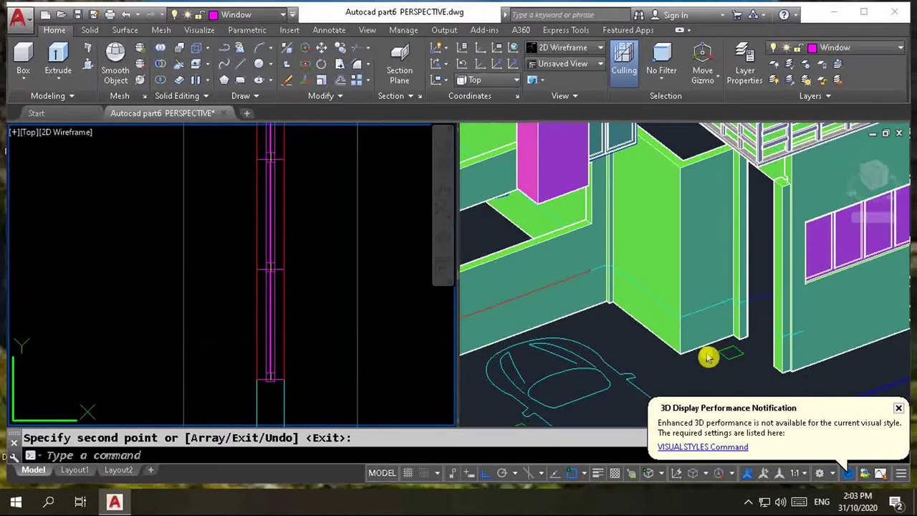
left_click(745, 328)
scroll(742, 337, "up", 3)
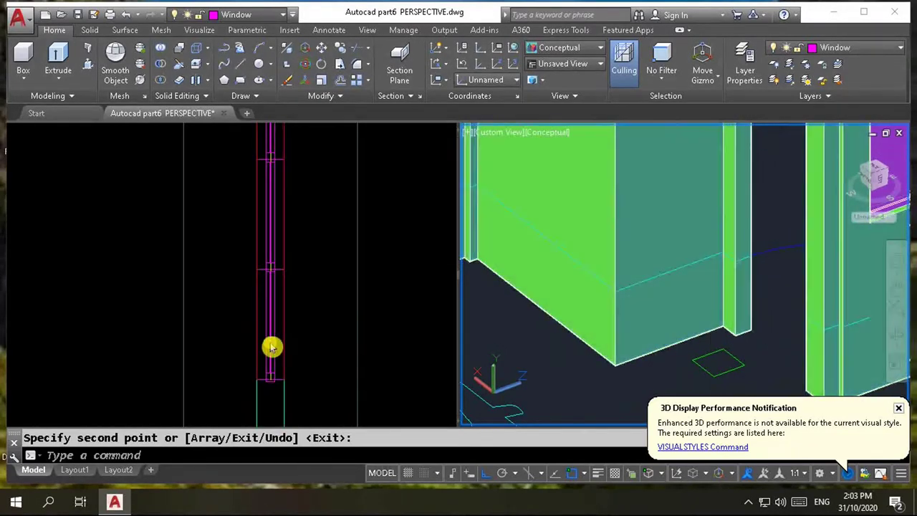
- Zoom the plan viewport in on the house entrance
left_click(197, 307)
scroll(195, 270, "down", 5)
scroll(195, 270, "down", 3)
scroll(251, 287, "up", 4)
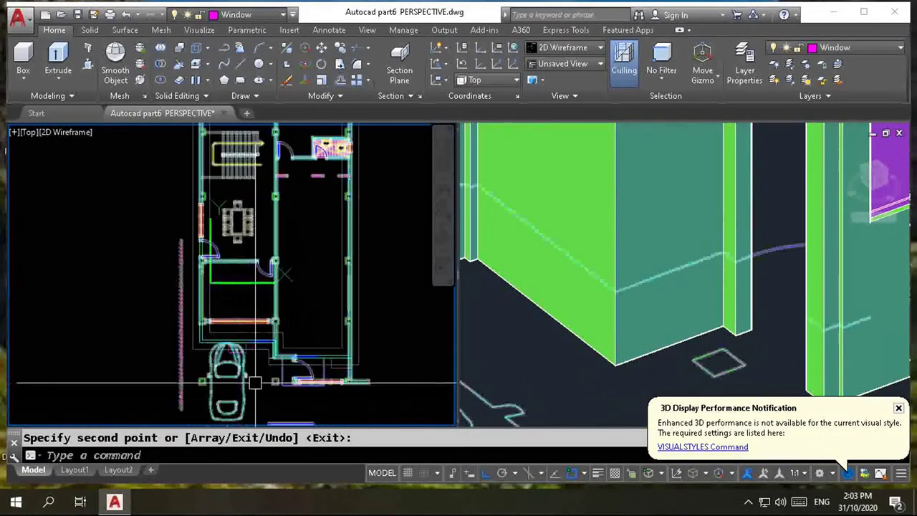
scroll(307, 315, "up", 3)
scroll(337, 315, "down", 2)
scroll(349, 313, "up", 3)
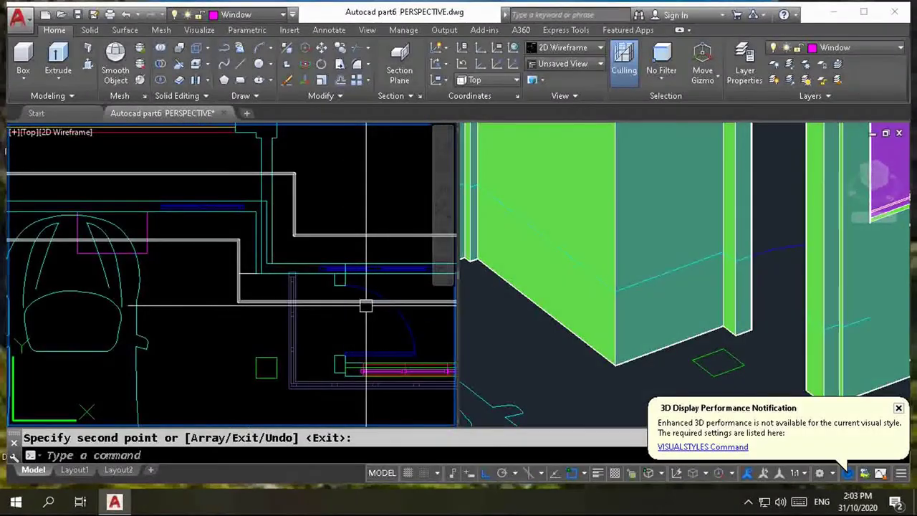
- Measure the front door opening with a linear dimension, confirming it is 1000
type("li")
key("Return")
scroll(351, 315, "up", 2)
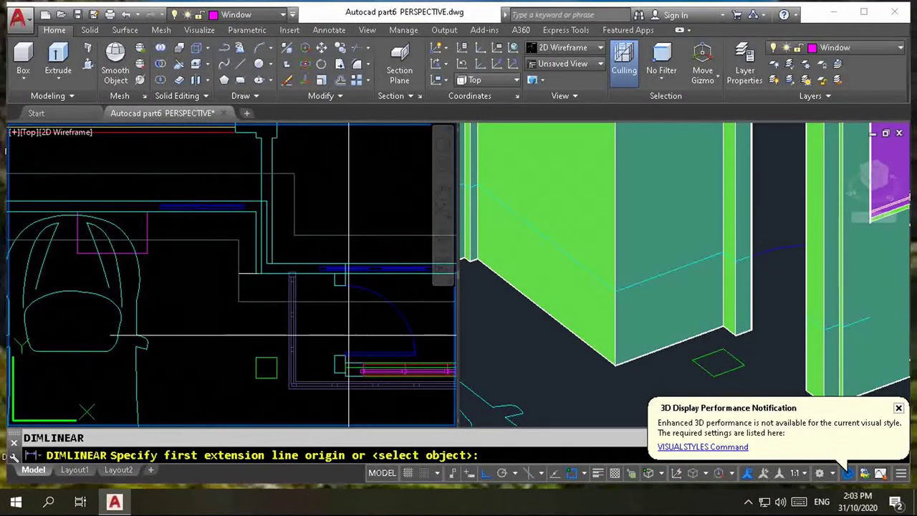
scroll(342, 343, "up", 2)
left_click(299, 384)
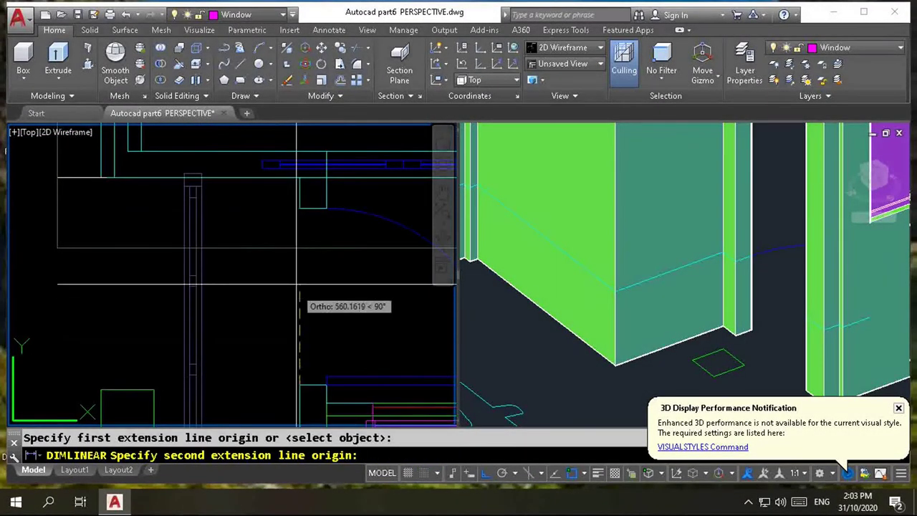
left_click(299, 208)
key("Escape")
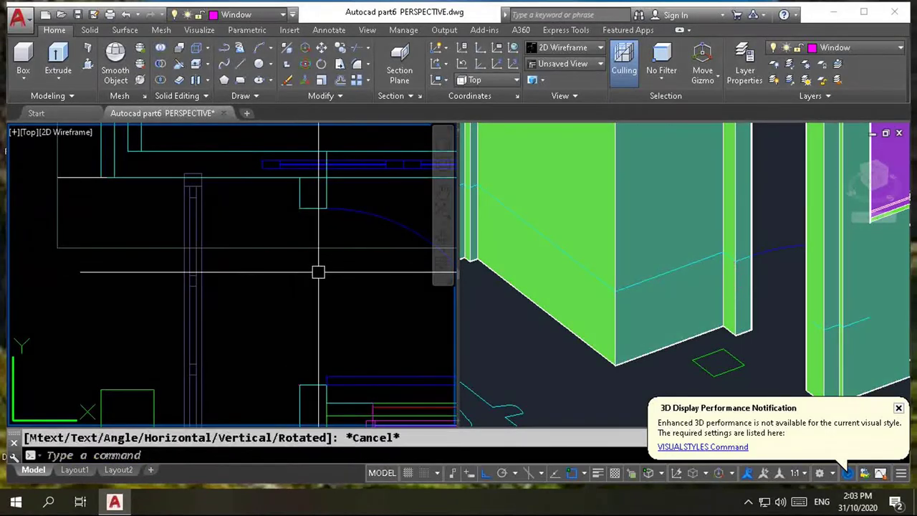
type("i")
key("Return")
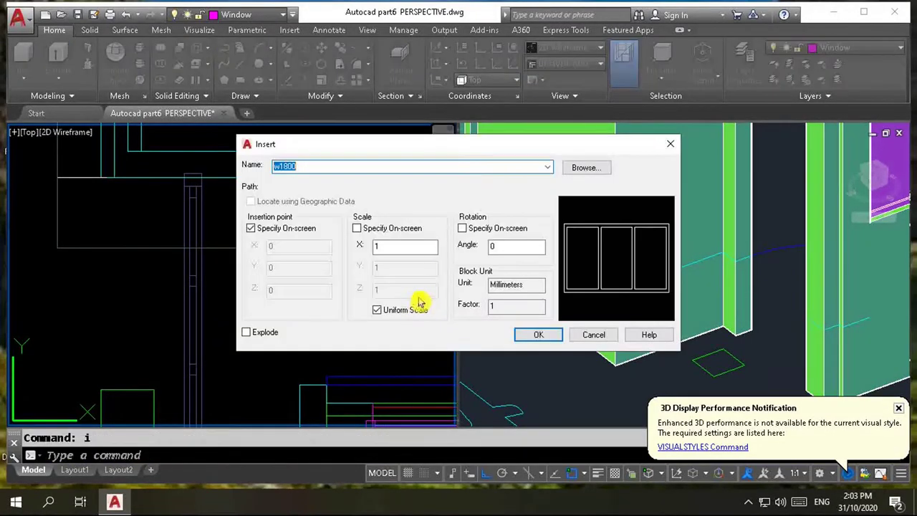
- Browse to D1000.dwg and load it as the block to insert
left_click(581, 168)
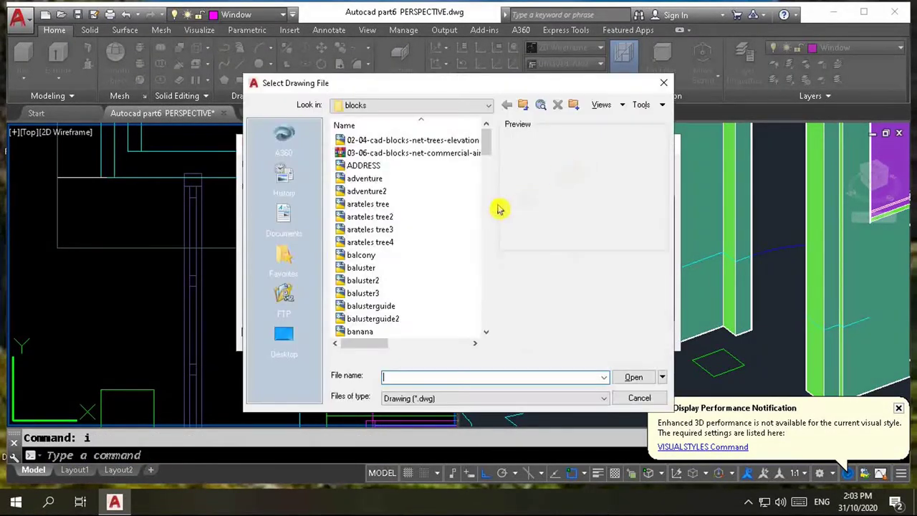
left_click(392, 245)
scroll(392, 245, "down", 10)
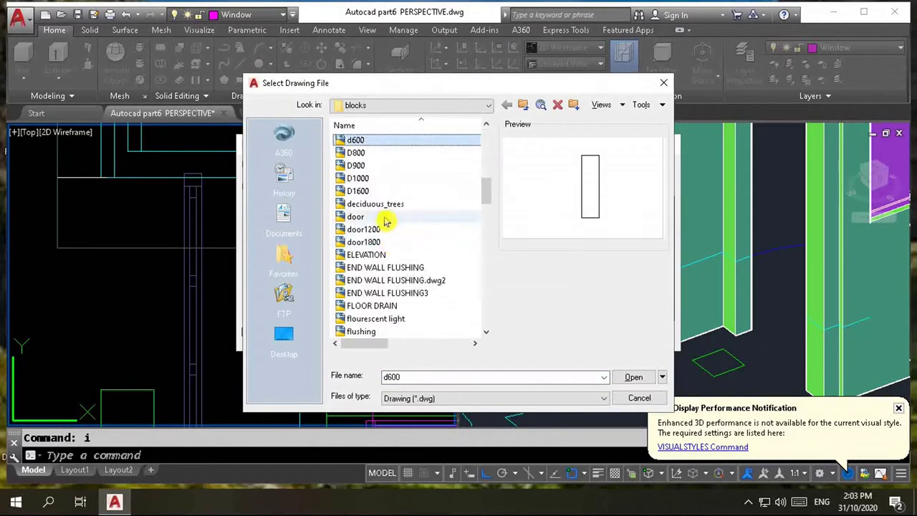
left_click(369, 180)
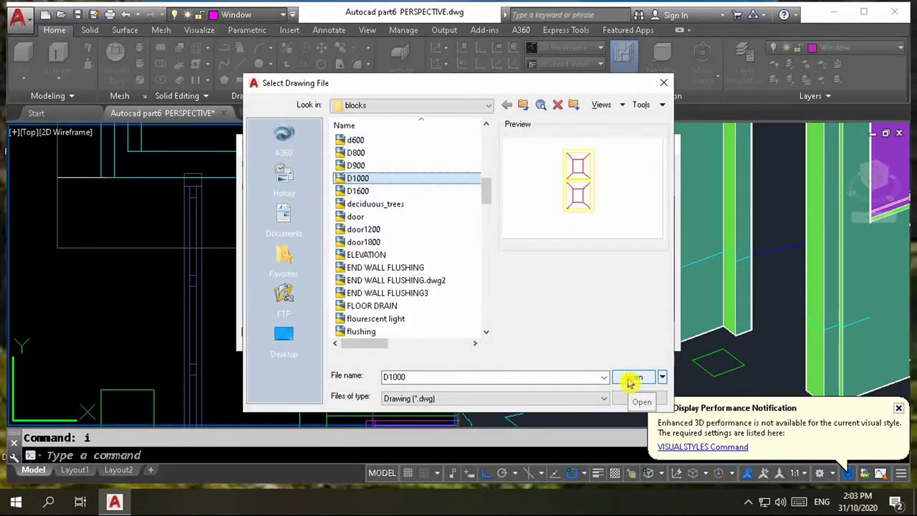
left_click(631, 380)
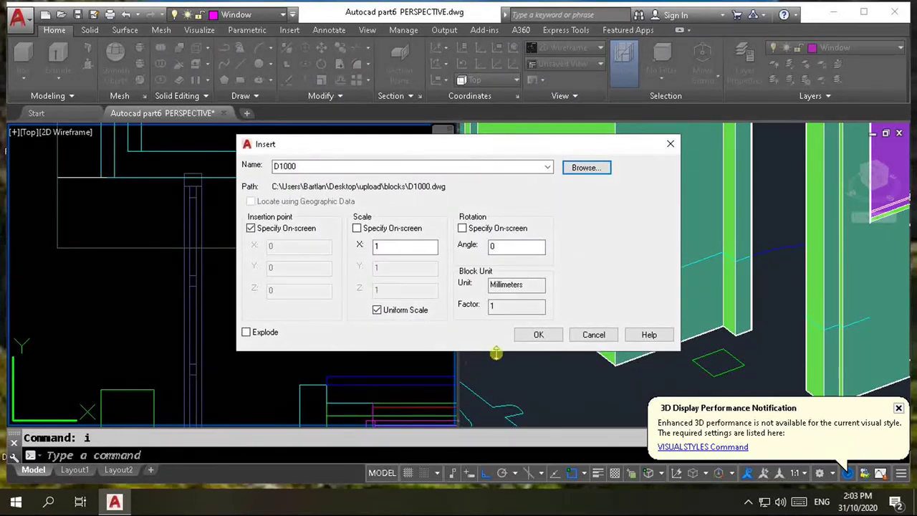
left_click(539, 337)
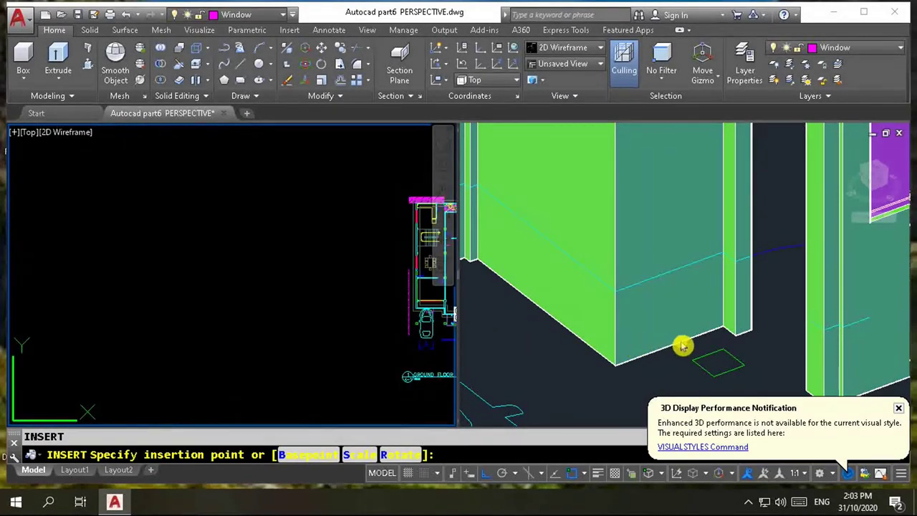
- Zoom the 3D view, then cancel the D1000 placement at the insertion-point prompt
scroll(688, 345, "down", 2)
scroll(709, 351, "down", 1)
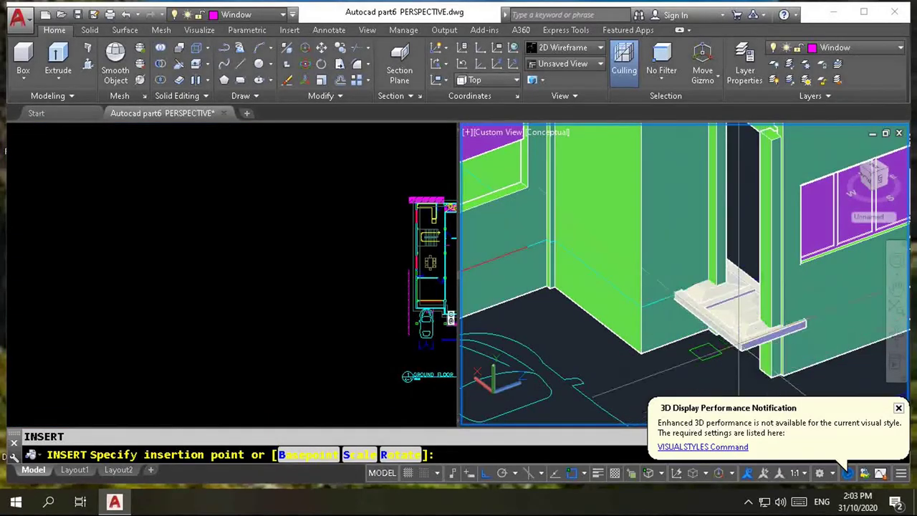
scroll(728, 354, "down", 3)
scroll(729, 358, "up", 3)
scroll(746, 355, "down", 4)
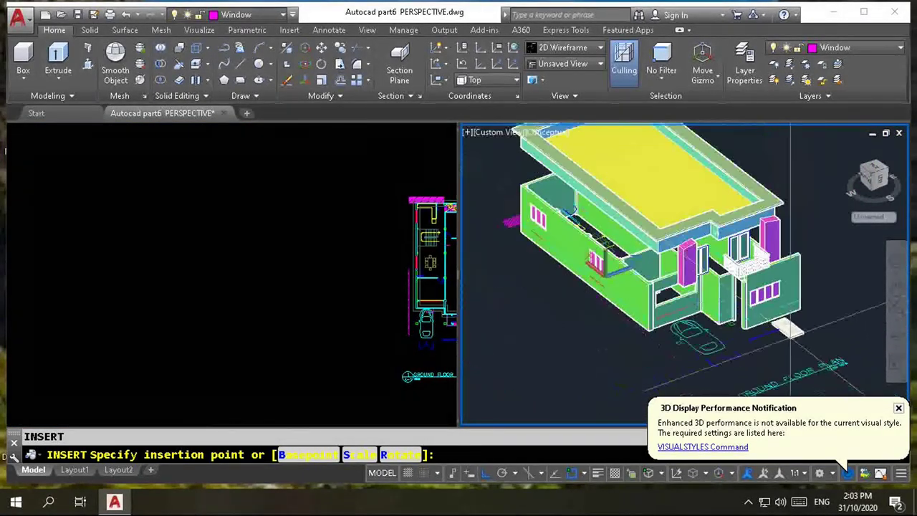
scroll(747, 354, "up", 3)
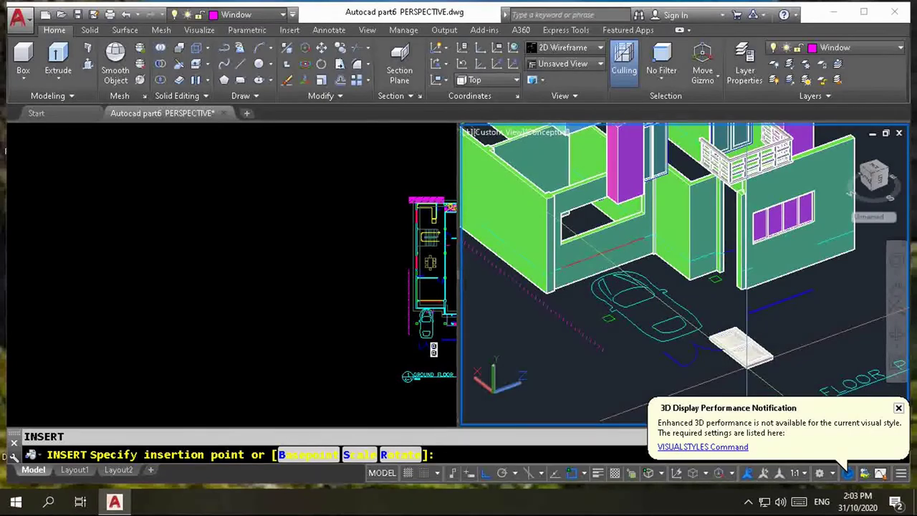
key("Escape")
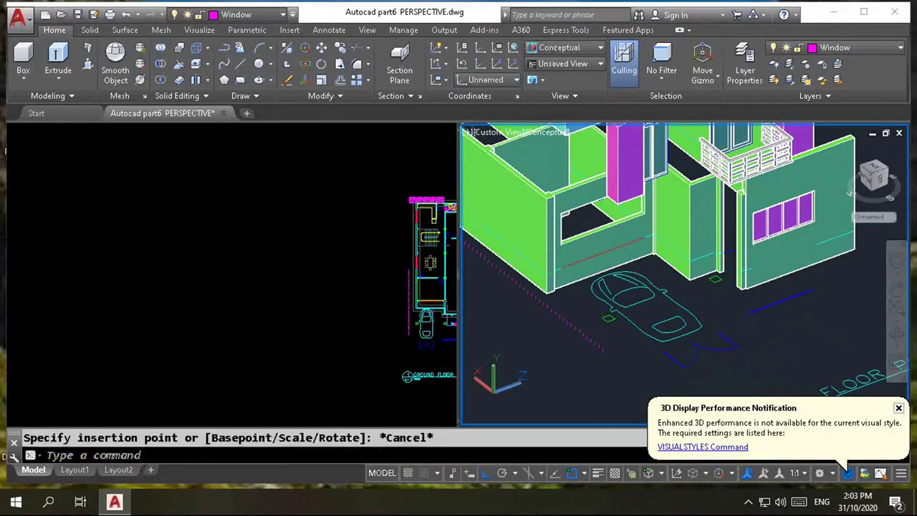
scroll(719, 271, "up", 3)
scroll(719, 273, "up", 2)
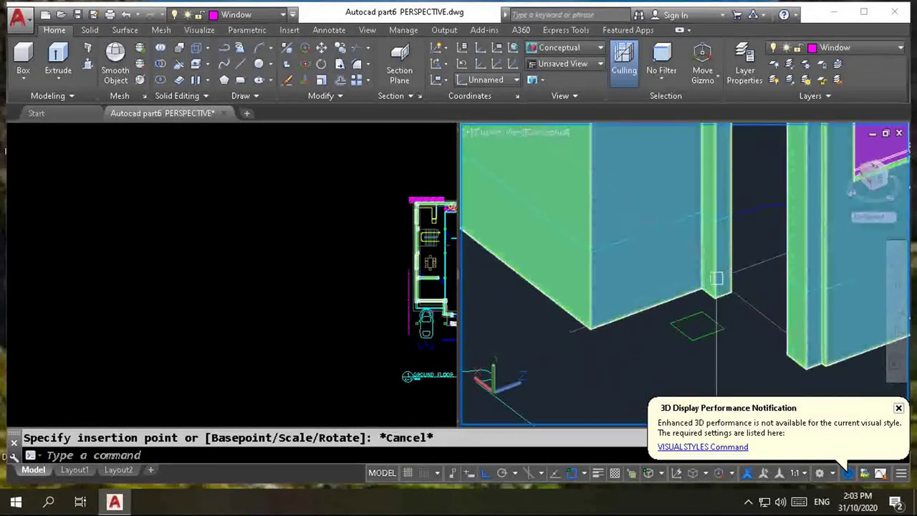
- Redefine the UCS with origin at the wall corner and X-axis along the wall
scroll(717, 283, "up", 2)
scroll(715, 291, "up", 1)
scroll(717, 301, "up", 1)
scroll(724, 318, "up", 1)
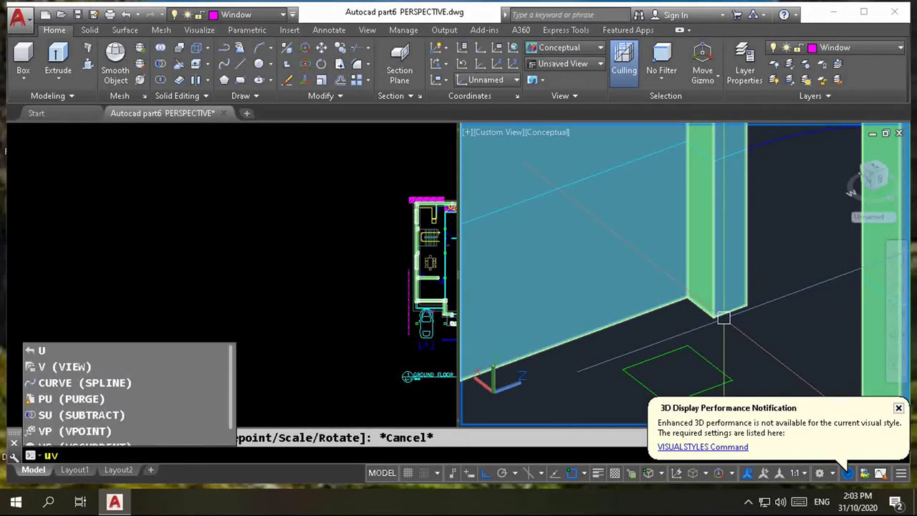
type("cs")
key("Return")
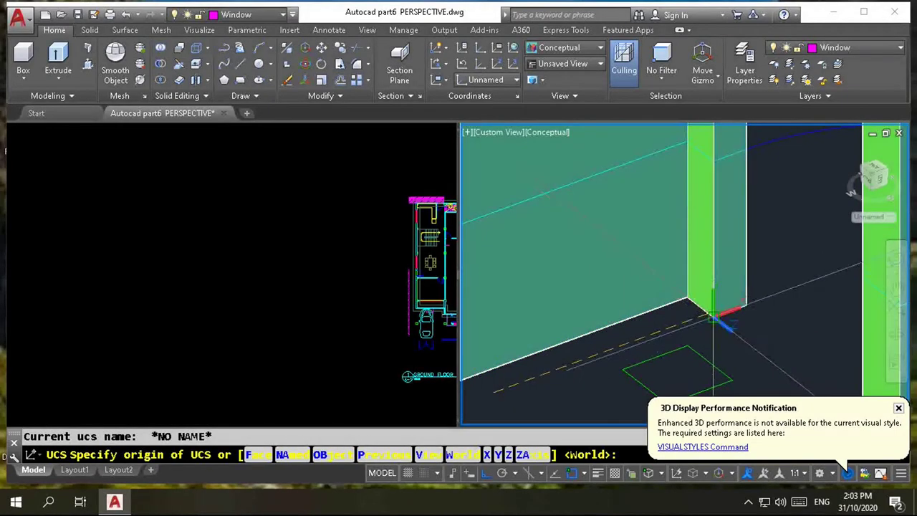
left_click(713, 313)
scroll(713, 313, "down", 3)
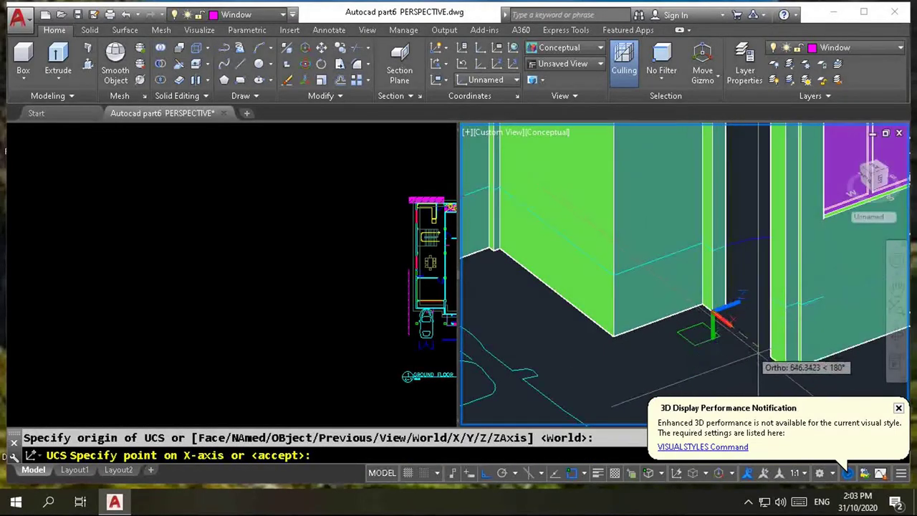
left_click(771, 357)
scroll(771, 357, "down", 3)
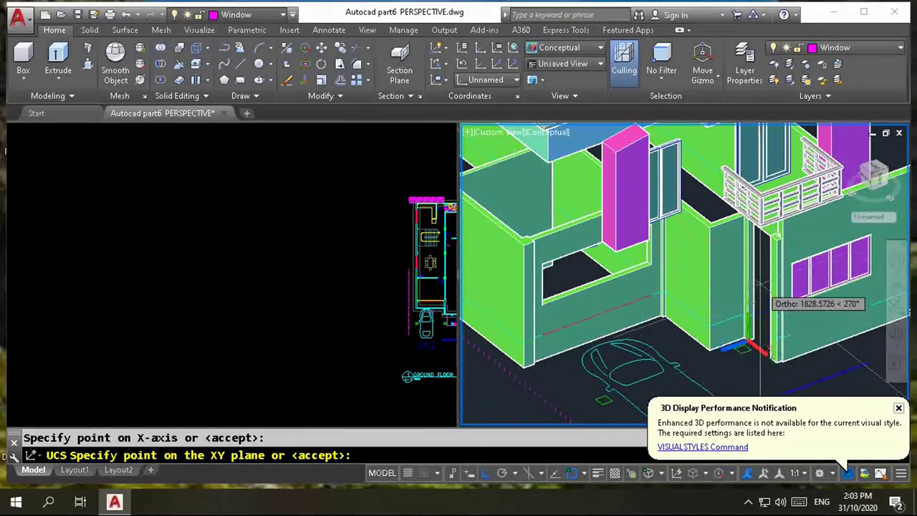
scroll(759, 286, "up", 5)
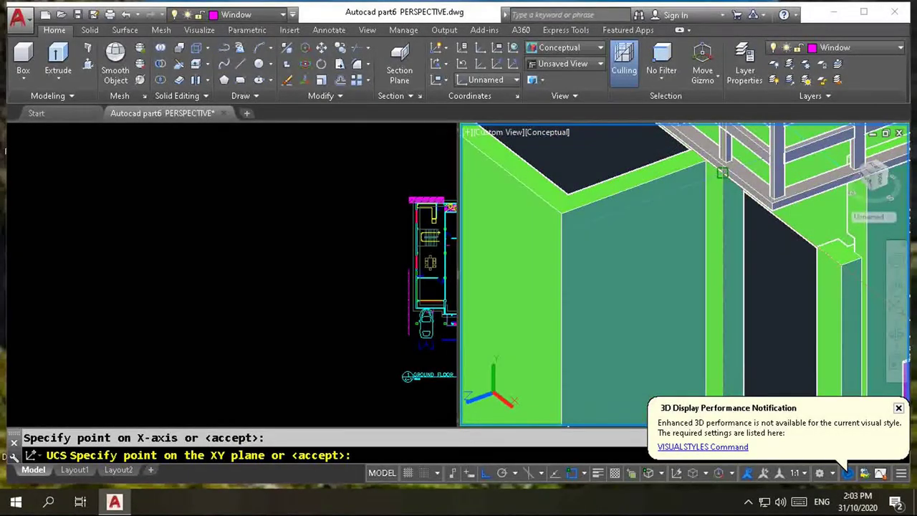
left_click(722, 172)
- Zoom the view around the new origin at the door-opening wall corner
scroll(722, 215, "down", 3)
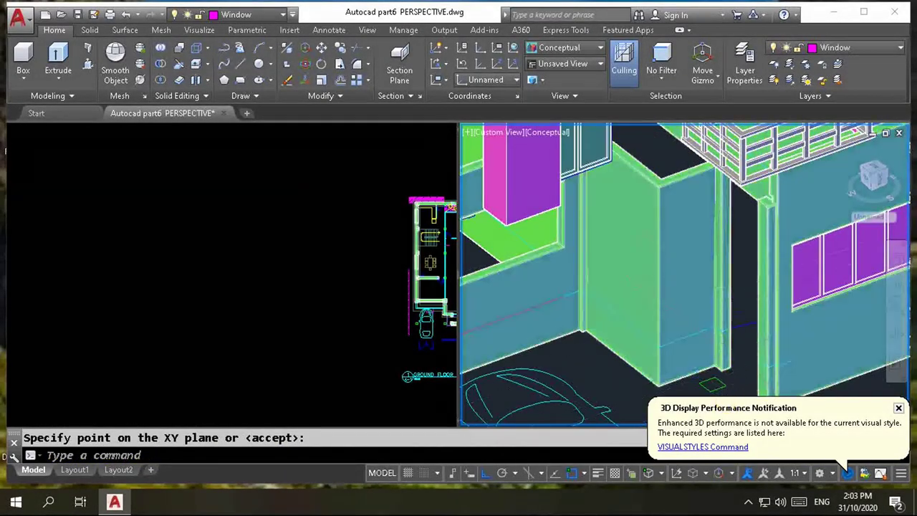
scroll(722, 294, "up", 2)
scroll(727, 297, "up", 3)
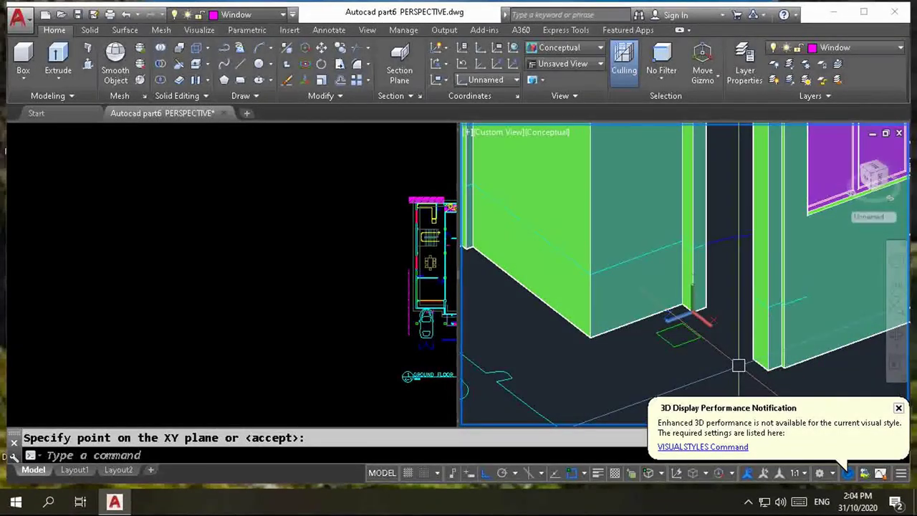
scroll(738, 366, "up", 2)
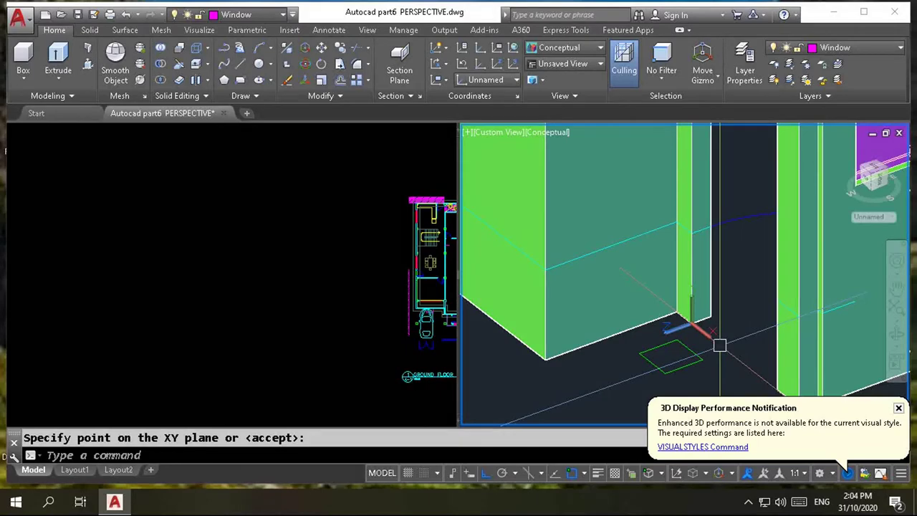
scroll(710, 337, "up", 2)
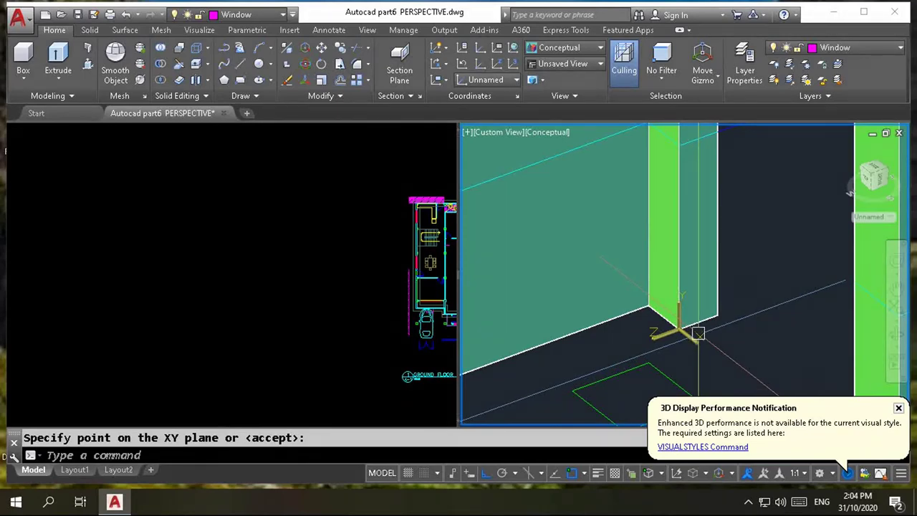
scroll(698, 333, "up", 2)
scroll(691, 334, "up", 2)
scroll(682, 332, "up", 2)
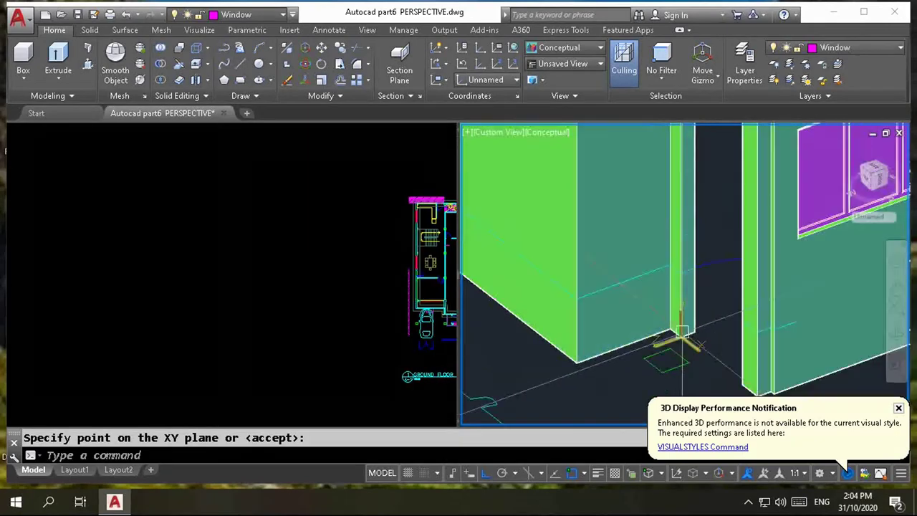
scroll(684, 333, "down", 2)
scroll(684, 334, "down", 1)
scroll(684, 333, "down", 2)
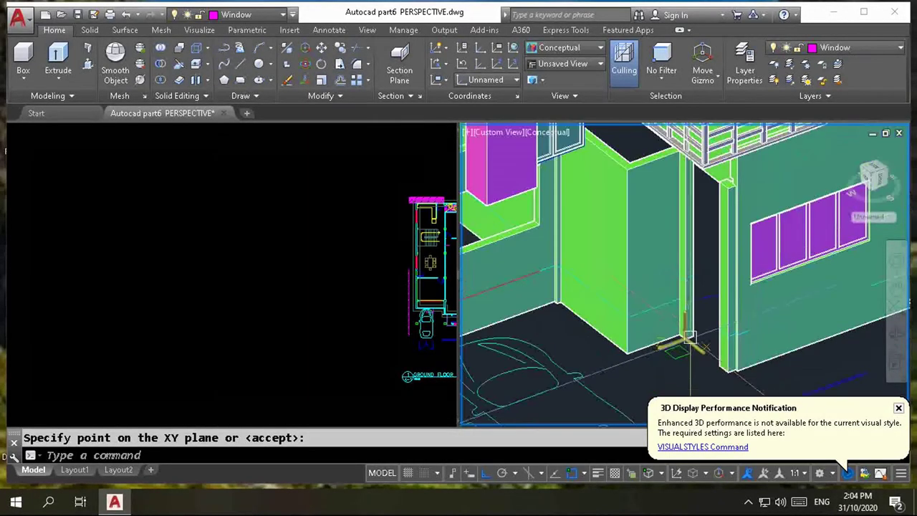
type("i")
type("I")
key("Return")
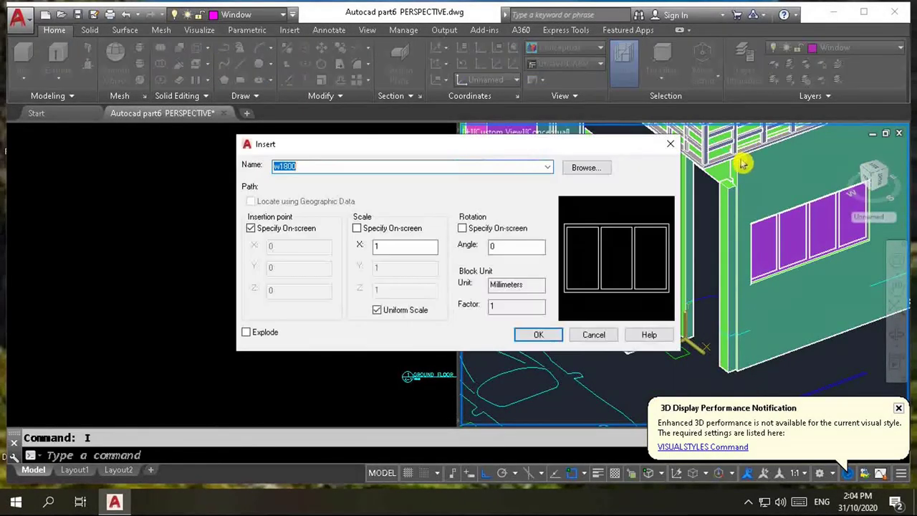
- Select D1000.dwg from the blocks folder and accept the Insert settings
left_click(581, 169)
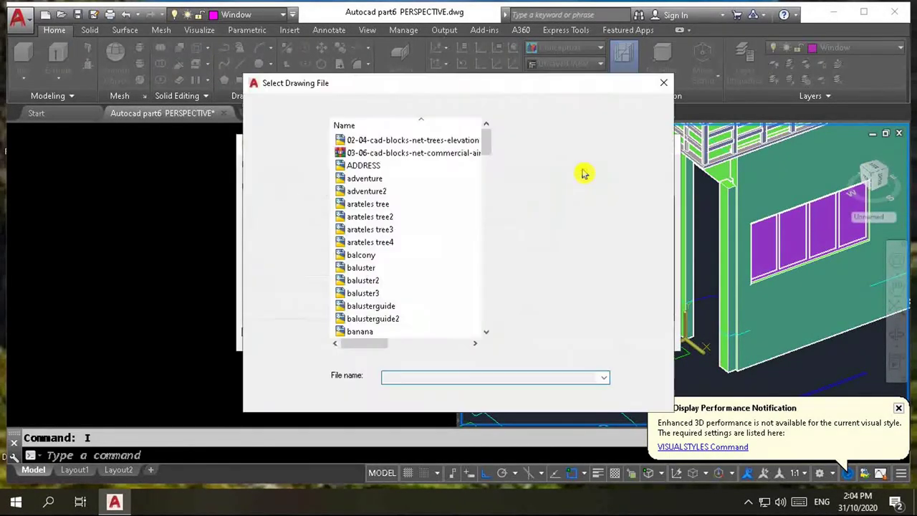
left_click(372, 282)
scroll(372, 284, "down", 1)
scroll(372, 284, "down", 2)
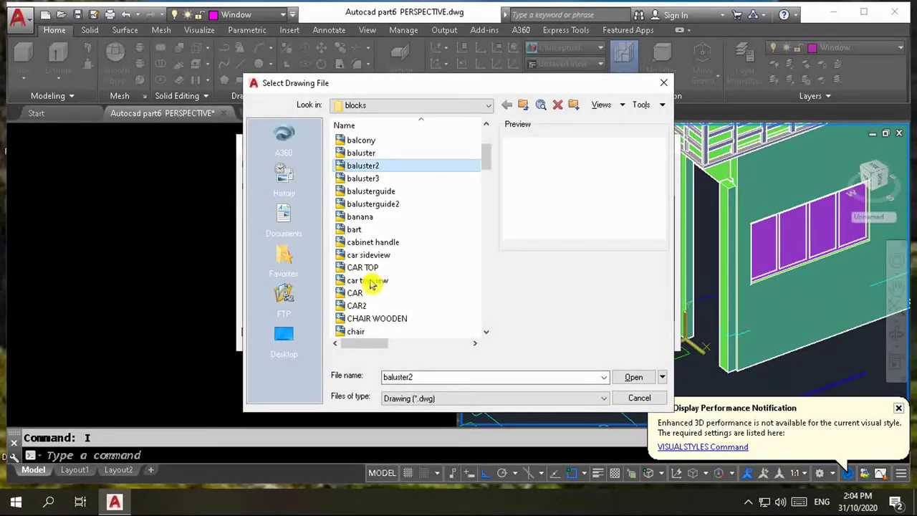
key("d")
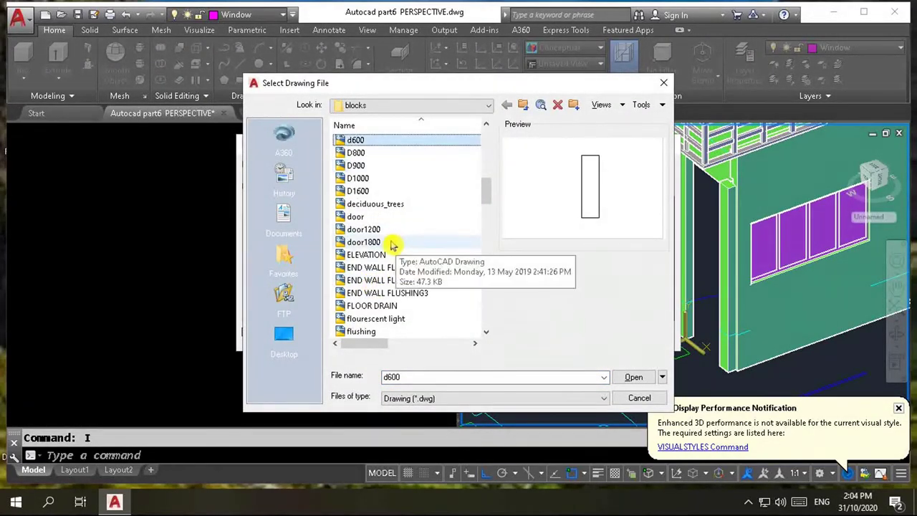
left_click(358, 178)
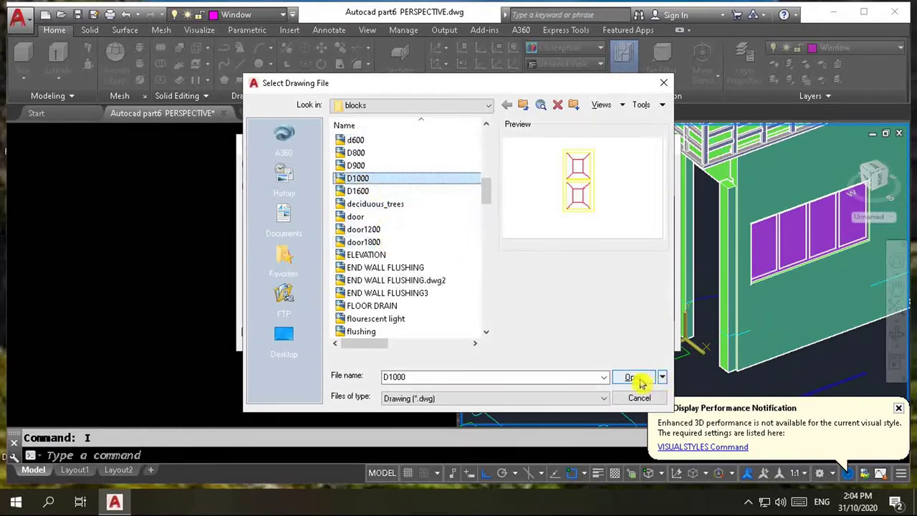
left_click(641, 381)
left_click(543, 337)
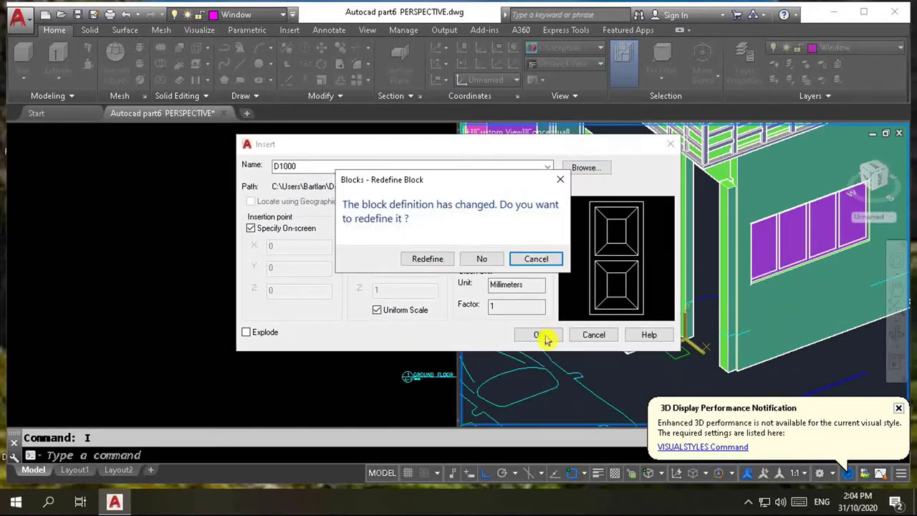
- Confirm the block redefinition and place the D1000 door at the origin corner
left_click(438, 260)
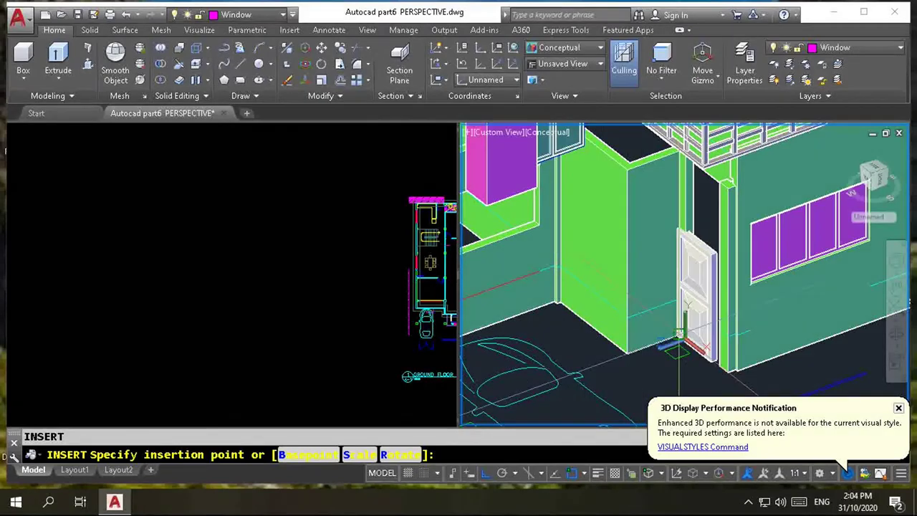
scroll(688, 326, "up", 3)
scroll(686, 326, "up", 2)
scroll(673, 315, "up", 2)
scroll(663, 304, "up", 1)
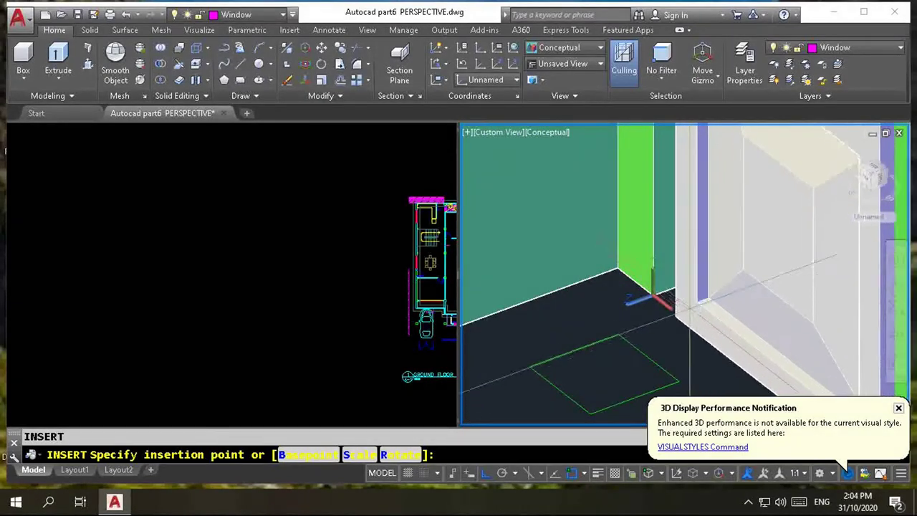
scroll(656, 297, "up", 1)
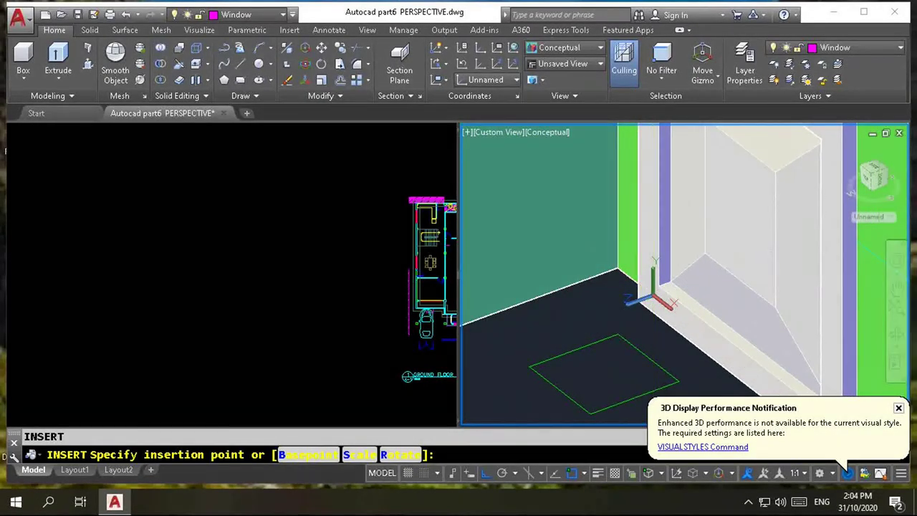
left_click(653, 301)
scroll(697, 313, "down", 2)
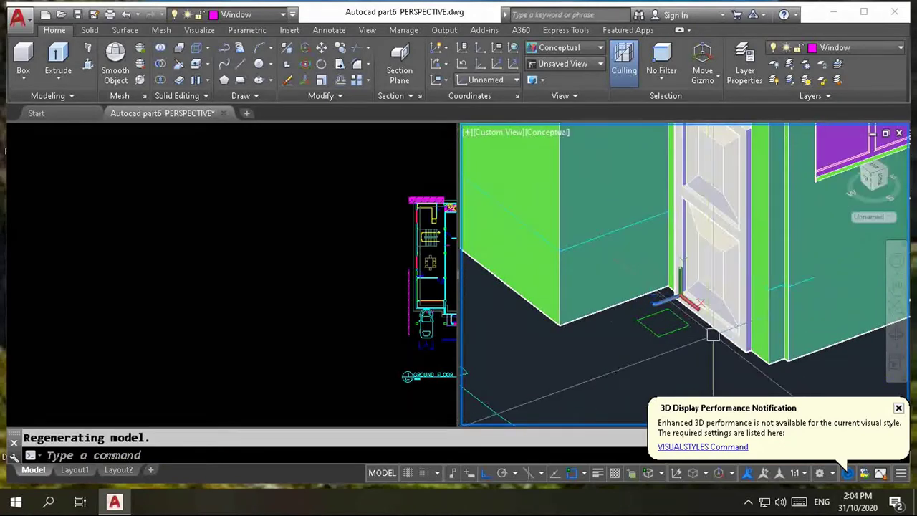
scroll(745, 352, "up", 2)
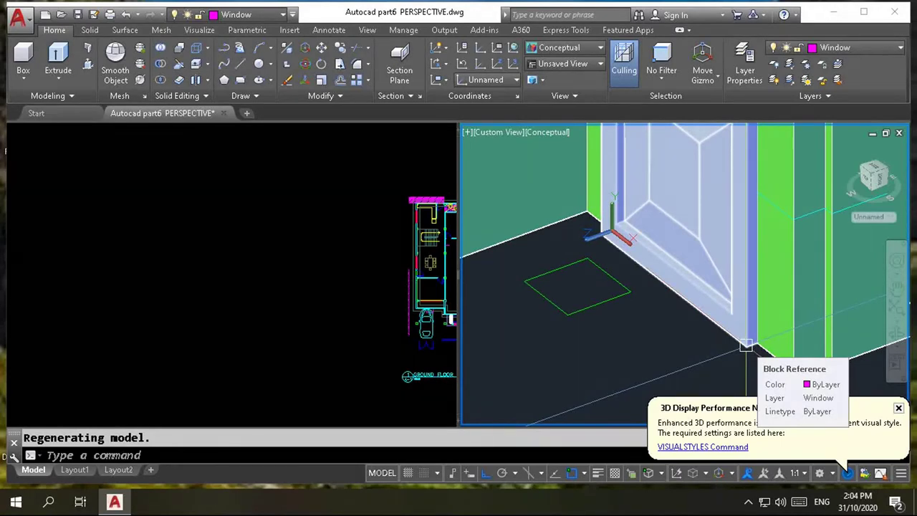
- Move the D1000 door 700 units along the wall with Ortho on
scroll(745, 346, "down", 2)
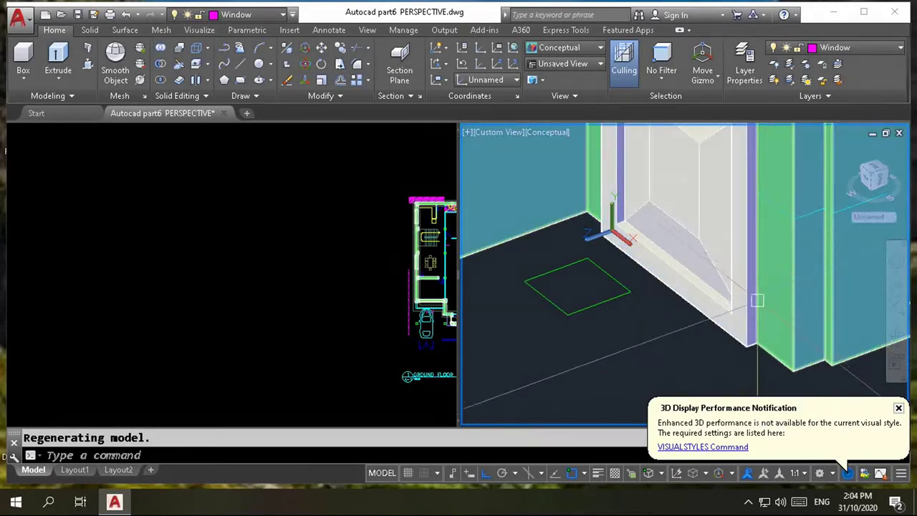
scroll(731, 333, "down", 2)
scroll(720, 322, "down", 1)
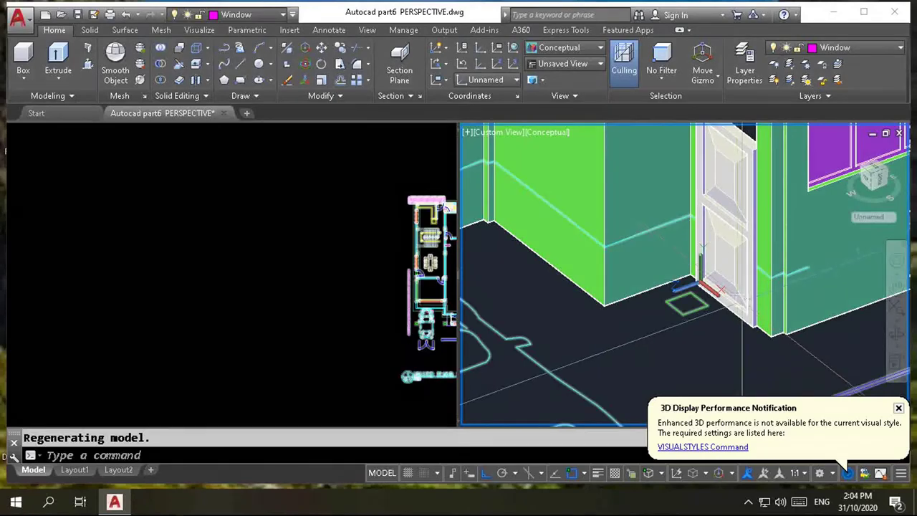
scroll(756, 315, "up", 3)
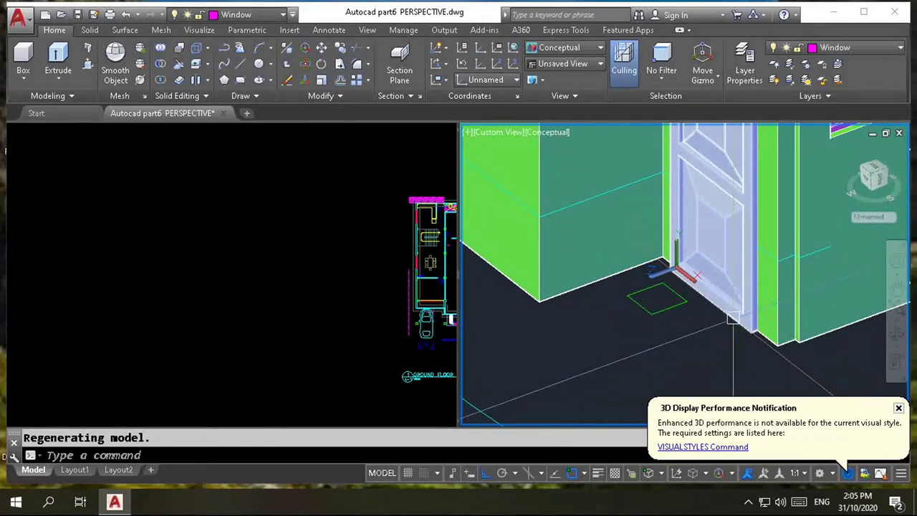
type("m")
key("Return")
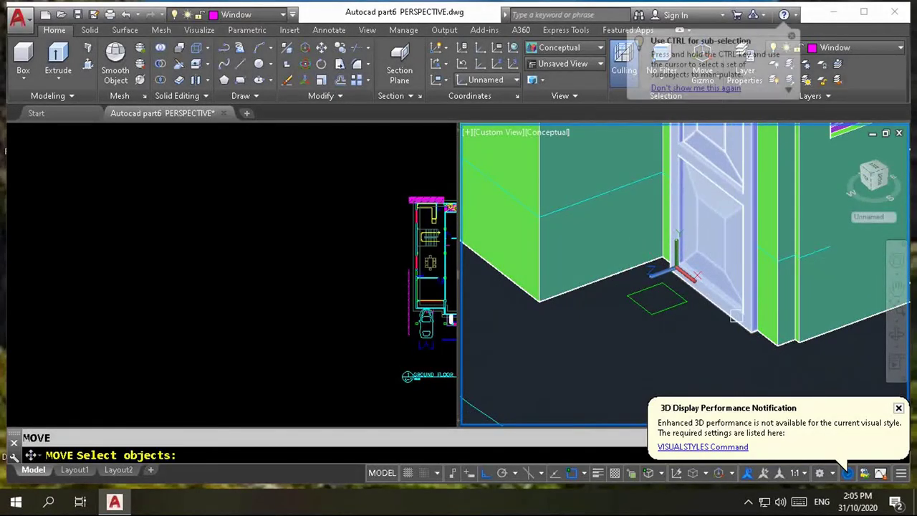
left_click(737, 315)
key("Return")
left_click(736, 315)
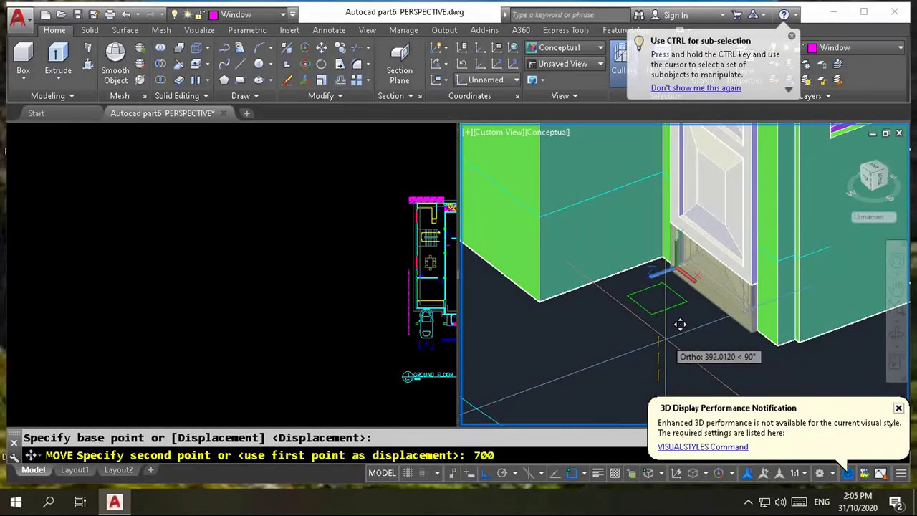
type("0")
key("Return")
- Switch to the left Top viewport and zoom in on the door in plan
scroll(716, 331, "down", 3)
scroll(719, 332, "down", 2)
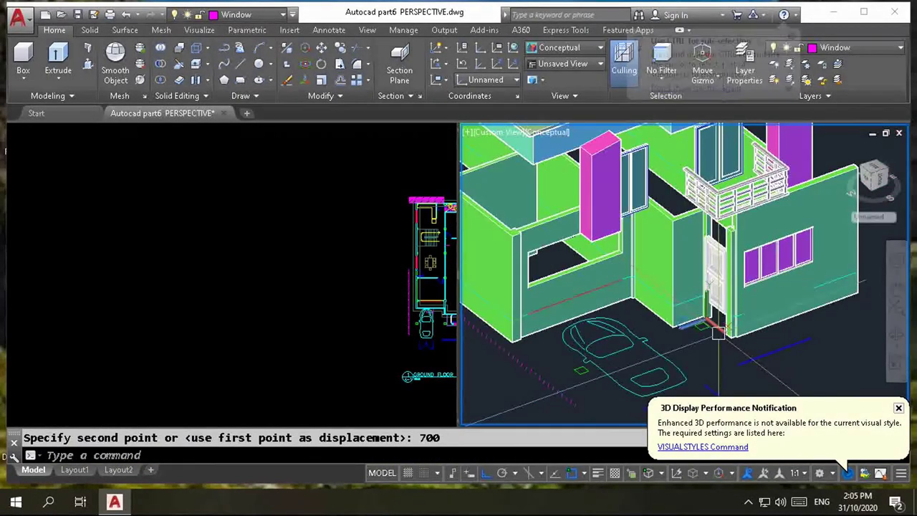
scroll(719, 331, "up", 1)
scroll(719, 331, "up", 2)
scroll(719, 331, "down", 2)
scroll(718, 331, "up", 3)
left_click(342, 322)
scroll(283, 313, "up", 5)
scroll(268, 319, "up", 3)
scroll(248, 326, "up", 1)
scroll(229, 333, "up", 1)
scroll(247, 333, "up", 2)
scroll(258, 331, "up", 1)
scroll(261, 330, "up", 2)
scroll(271, 327, "up", 1)
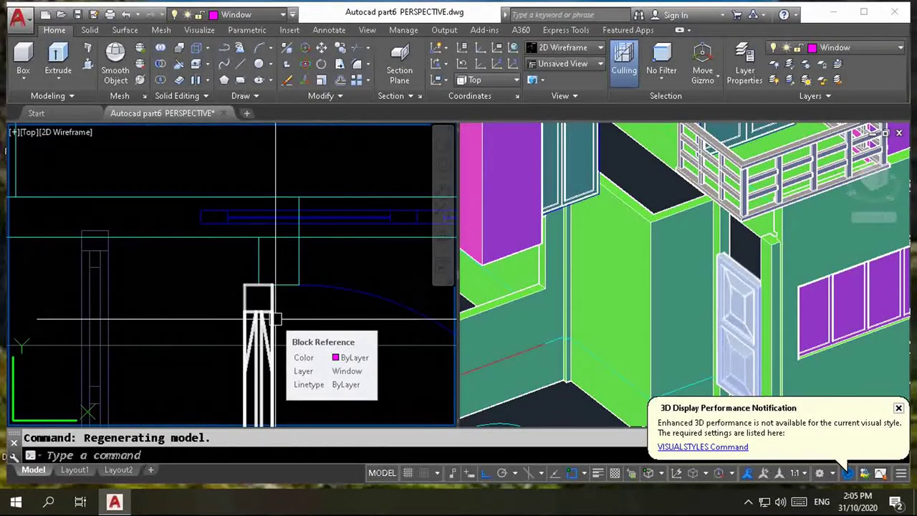
- Measure the 75-unit offset between door and opening with a temporary linear dimension
type("dli")
key("Return")
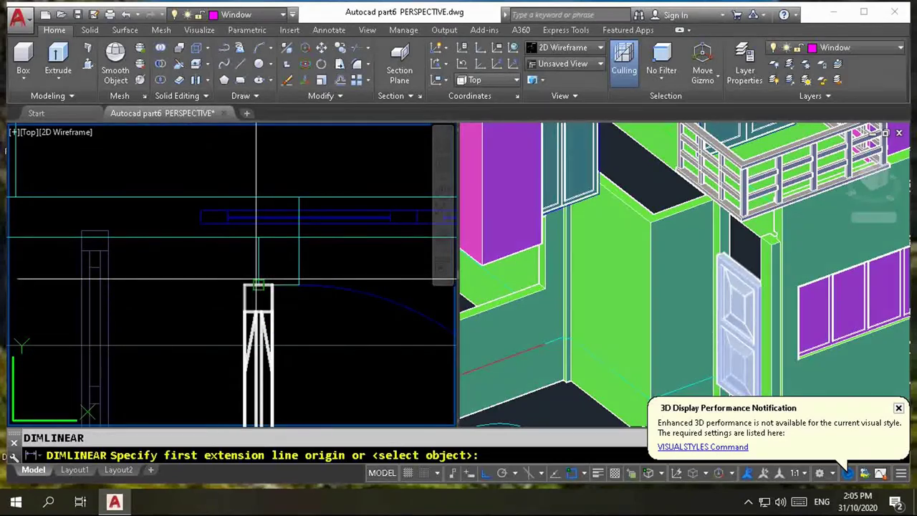
left_click(259, 285)
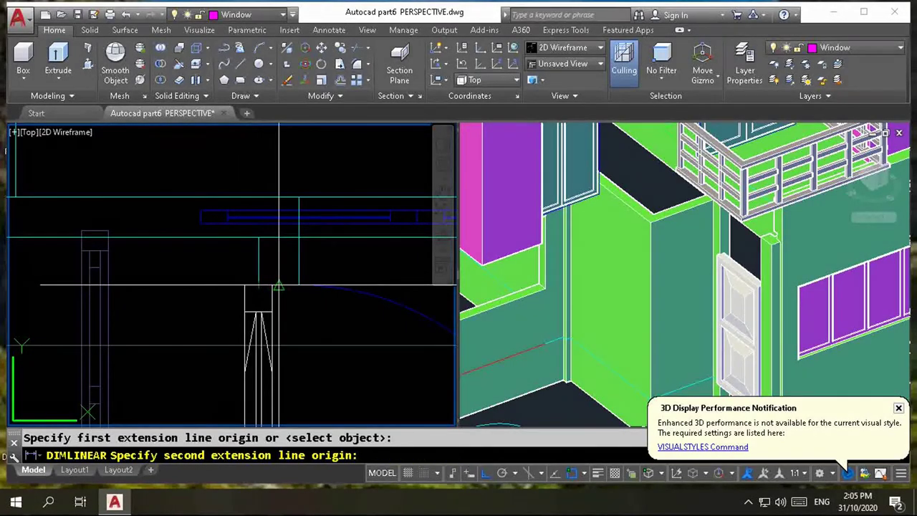
left_click(279, 285)
key("Escape")
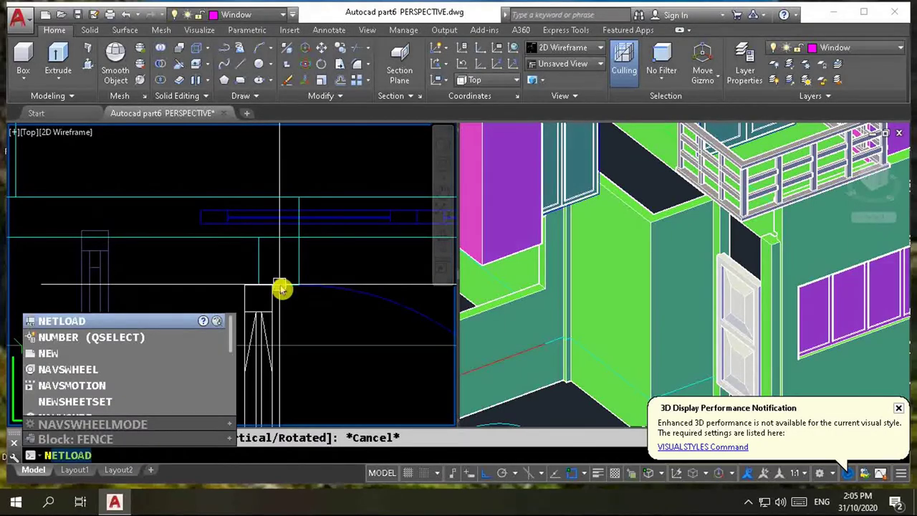
- Move the door block 75 units so it sits in its wall opening
type("m")
key("Return")
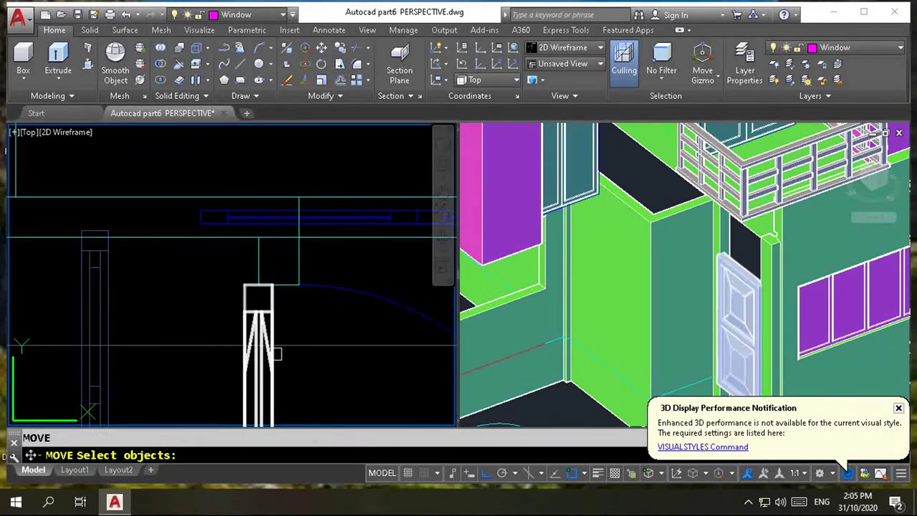
left_click(278, 356)
key("Return")
left_click(301, 373)
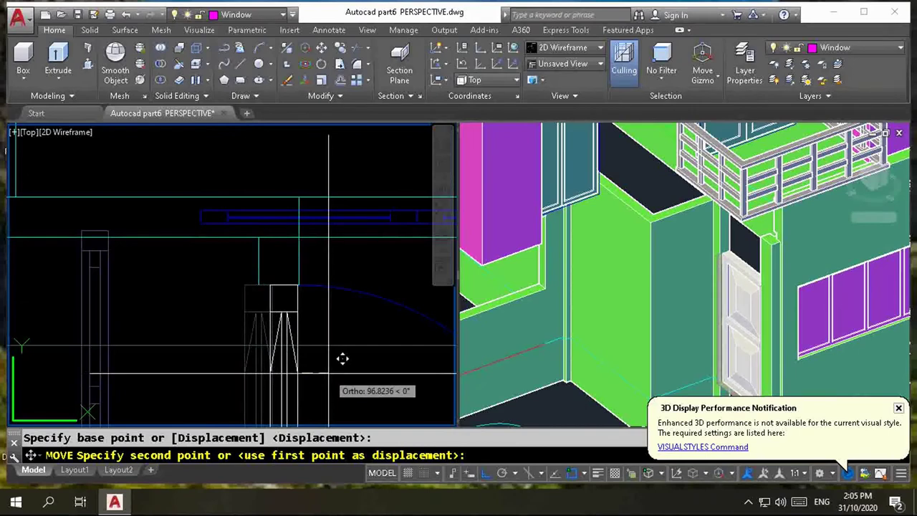
type("75")
key("Return")
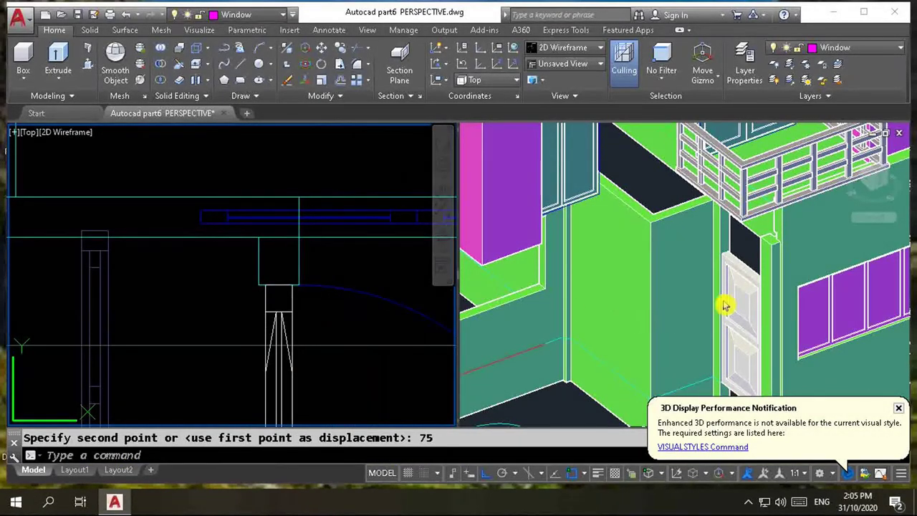
- Orbit the 3D view to check the door's fit in the front wall
left_click(687, 278)
scroll(688, 278, "up", 3)
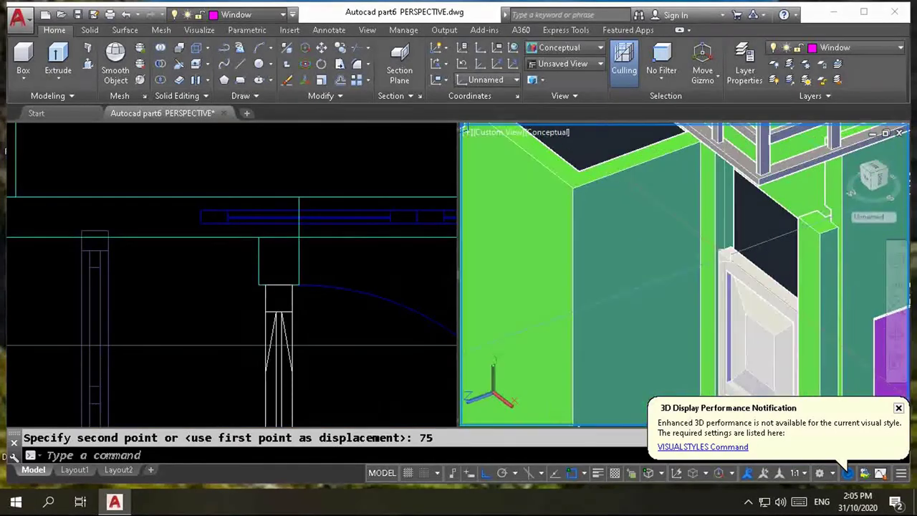
scroll(737, 293, "down", 2)
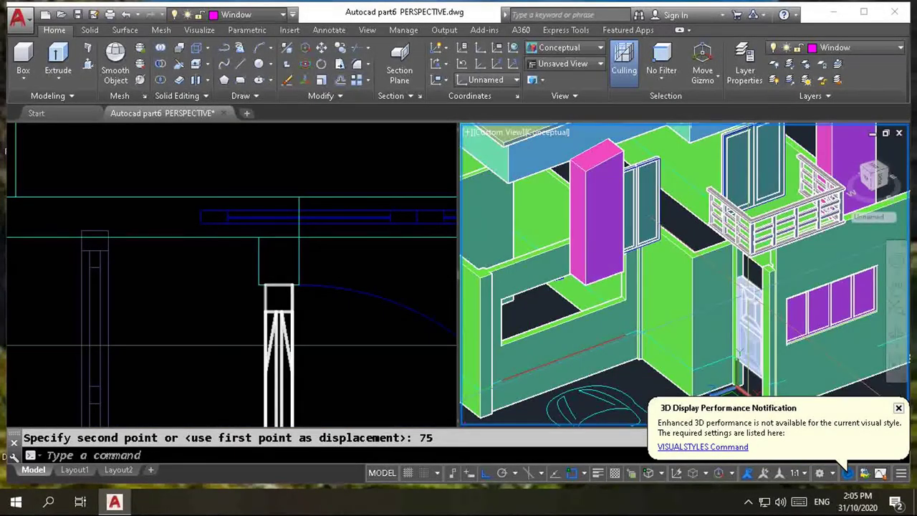
type("3DO")
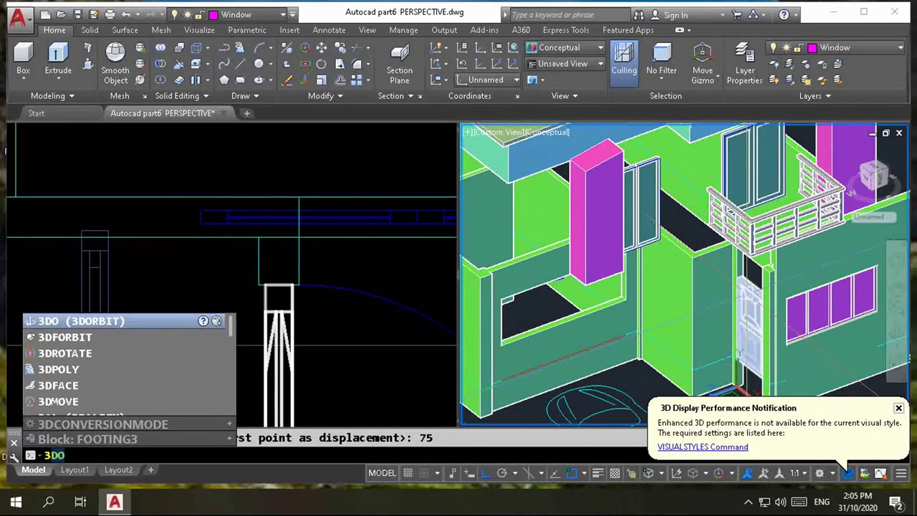
key("BackSpace")
key("Return")
left_click_drag(745, 307, 761, 284)
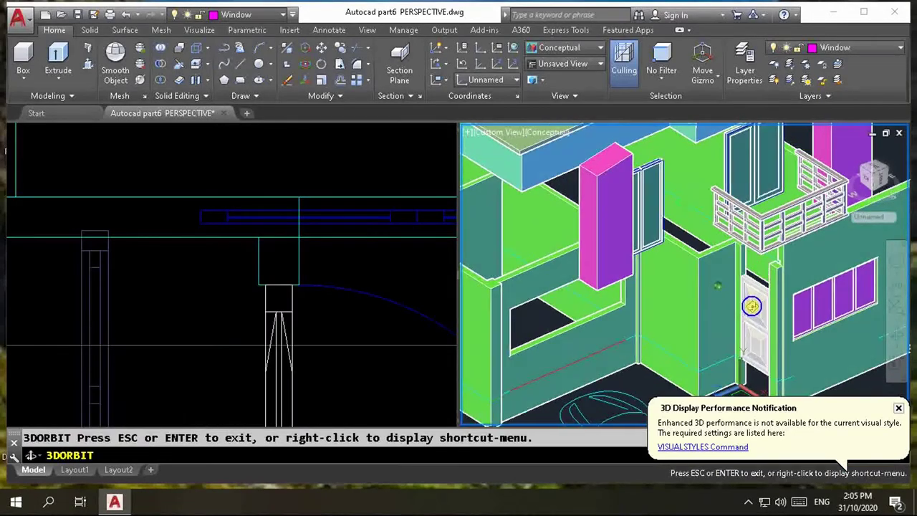
scroll(761, 284, "up", 2)
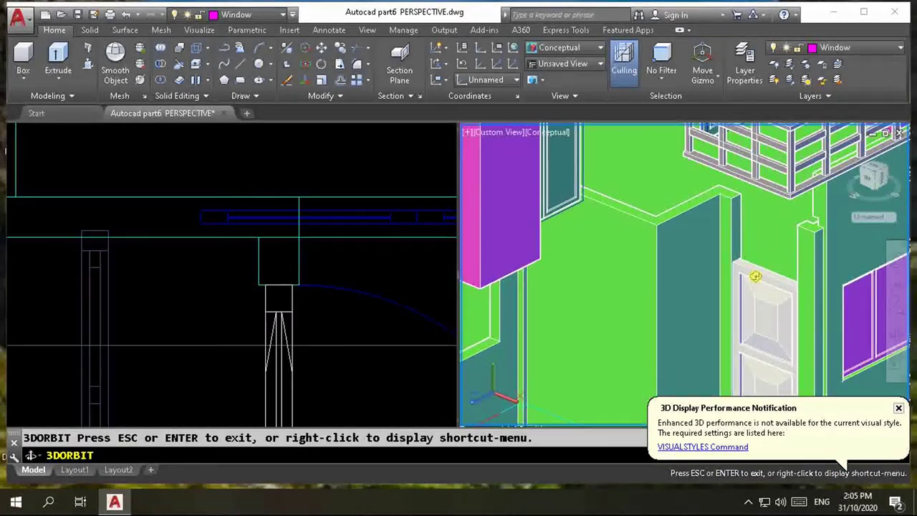
left_click_drag(755, 277, 752, 288)
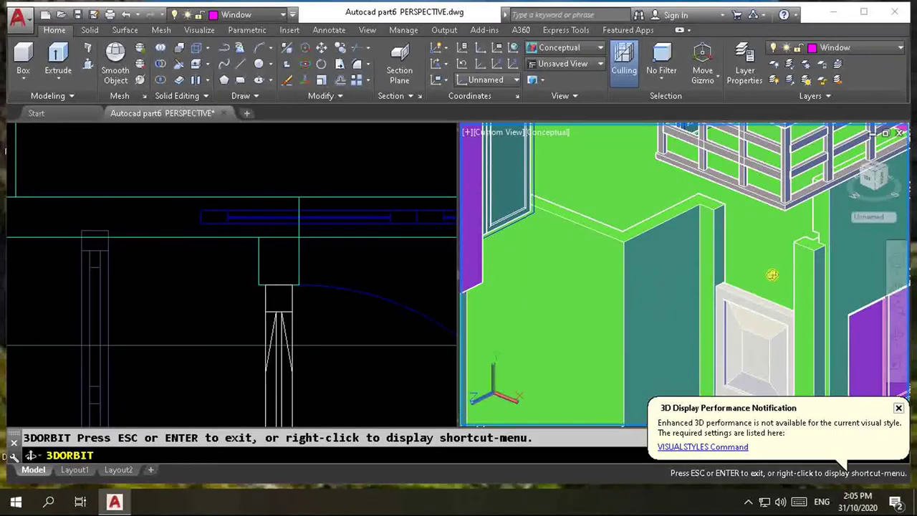
key("Escape")
scroll(771, 275, "up", 2)
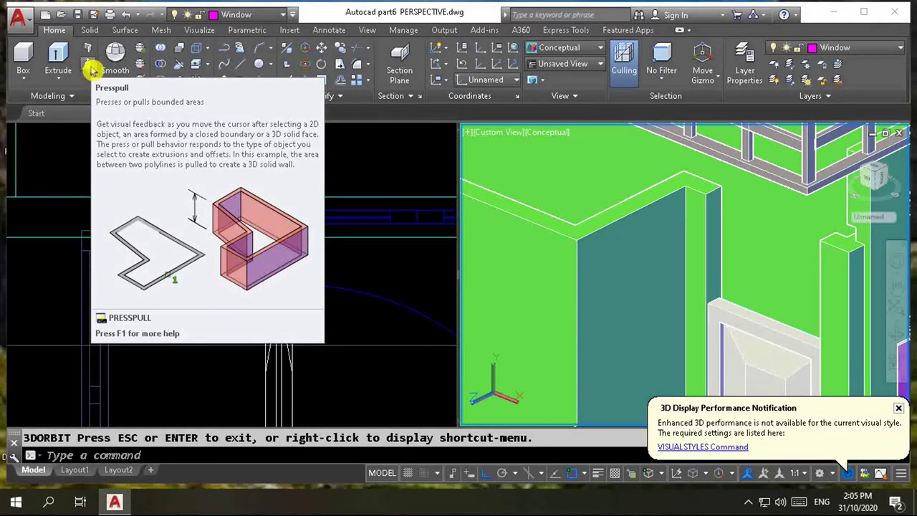
left_click(91, 70)
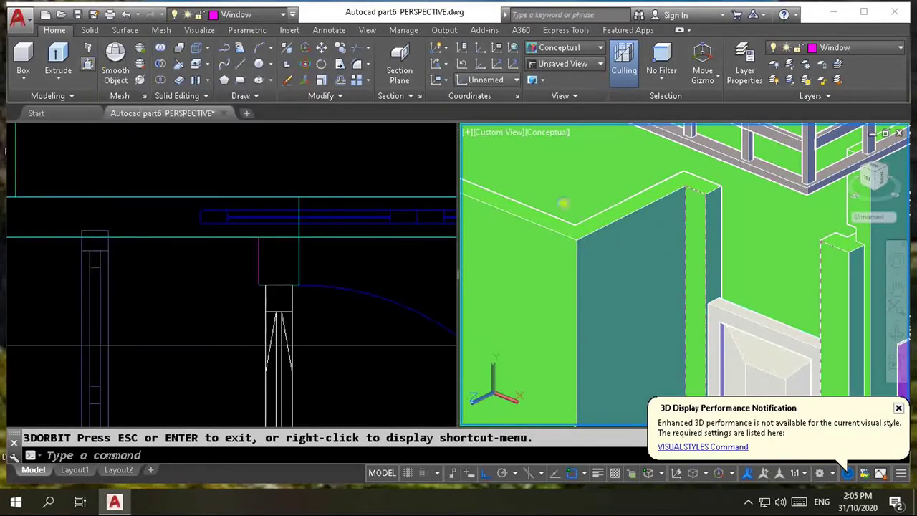
- Presspull the bounded area above the door upward into a solid
scroll(645, 222, "up", 2)
scroll(700, 239, "up", 2)
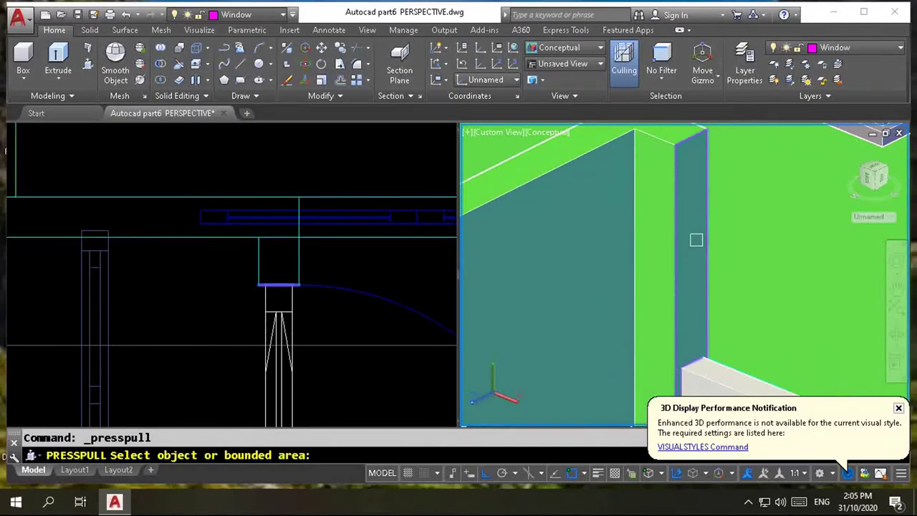
left_click(695, 240)
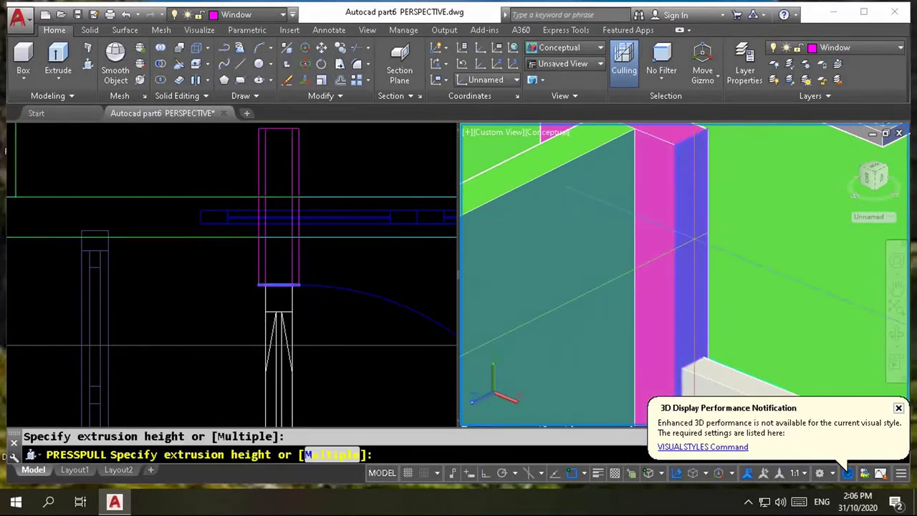
scroll(695, 239, "down", 2)
scroll(695, 239, "down", 2)
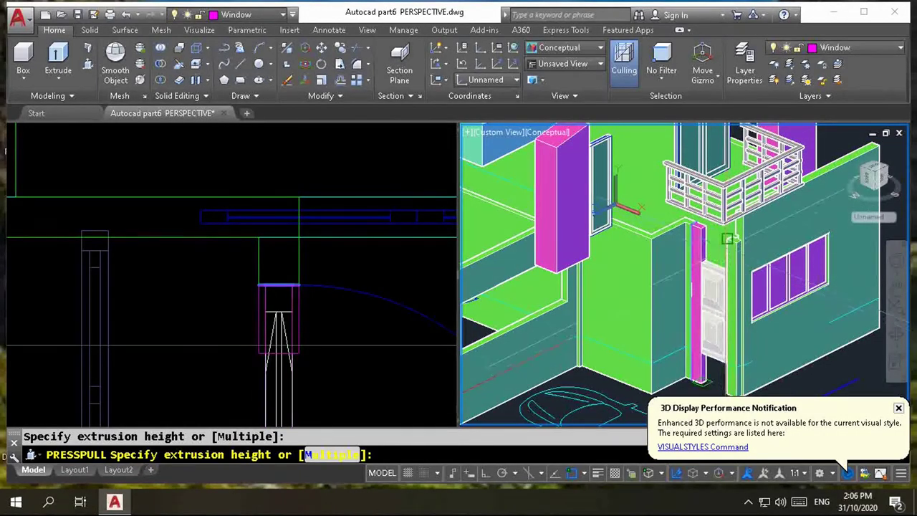
left_click(745, 267)
scroll(745, 269, "up", 3)
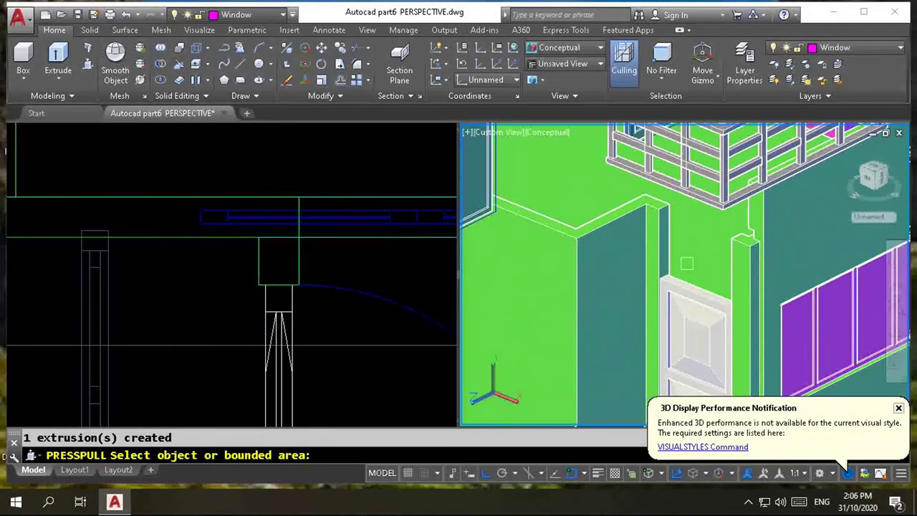
scroll(680, 265, "up", 2)
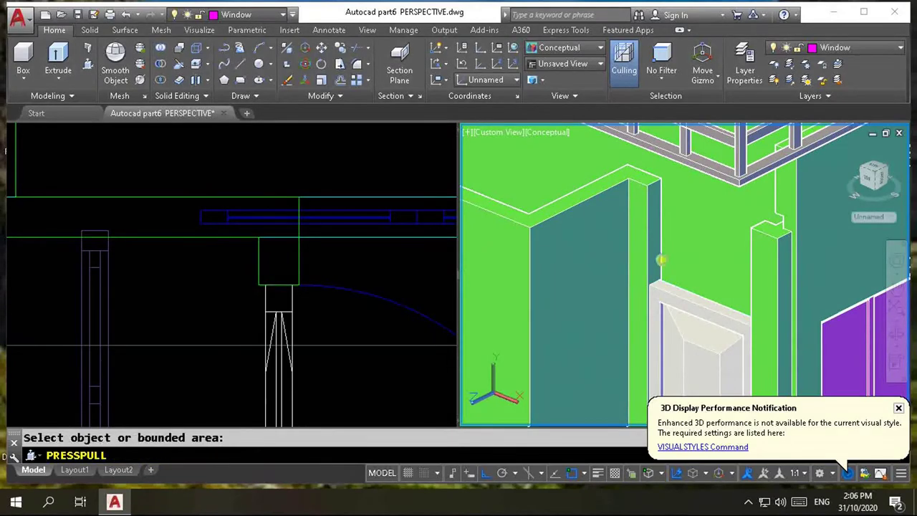
key("Escape")
- Select the wall solid and the beam beside the door to inspect them
scroll(662, 258, "up", 3)
scroll(662, 308, "down", 3)
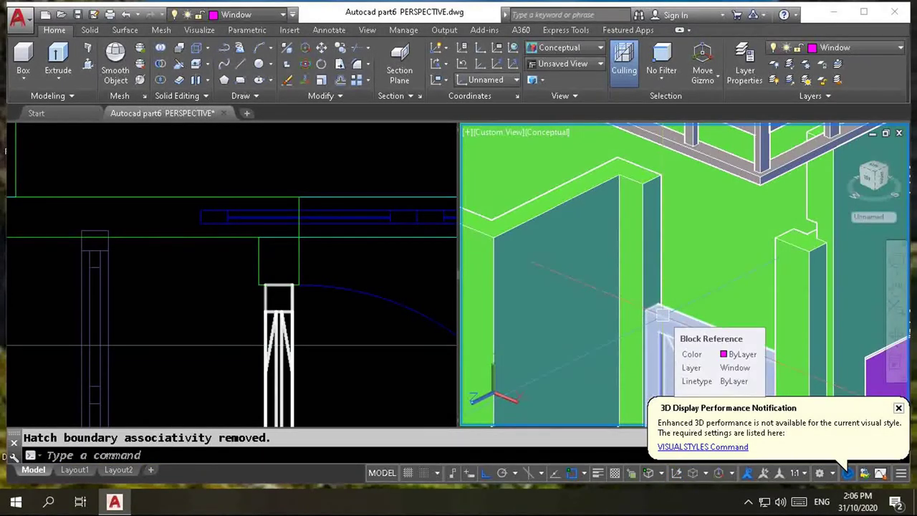
scroll(662, 312, "up", 3)
scroll(662, 310, "down", 3)
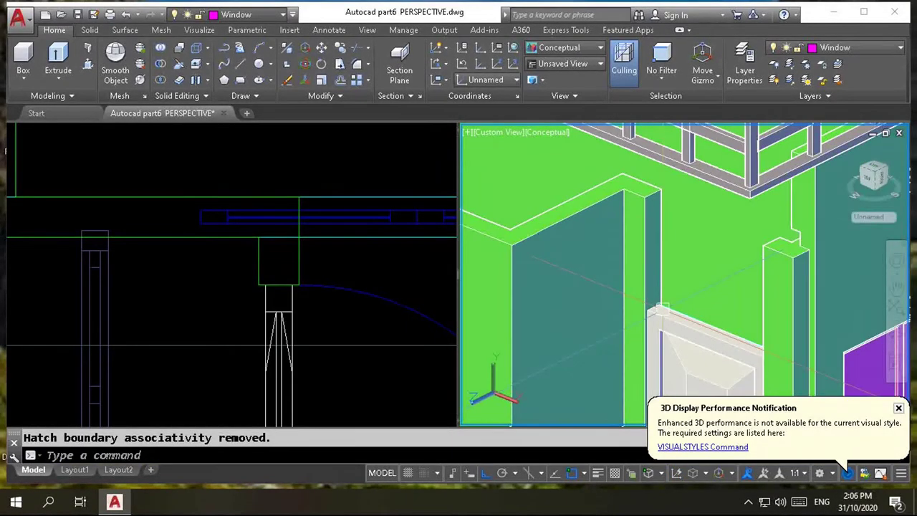
scroll(665, 188, "up", 2)
left_click(654, 208)
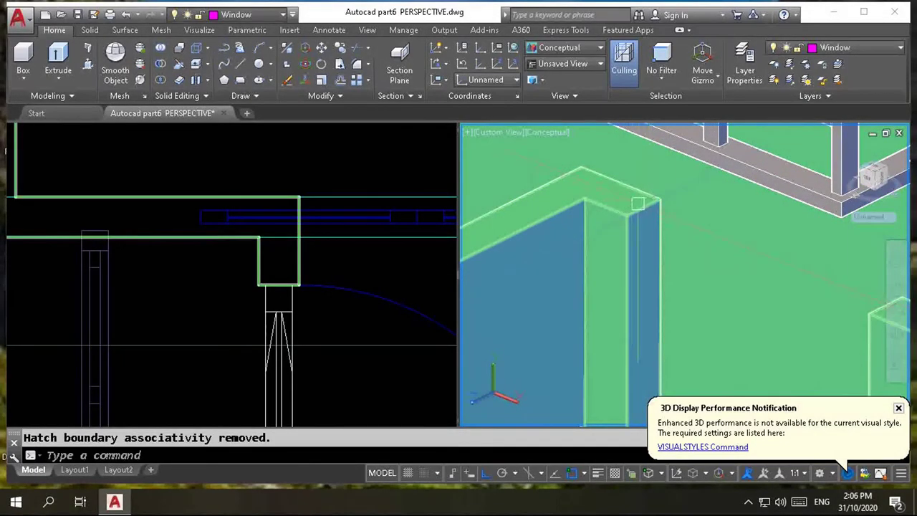
key("Escape")
left_click(649, 359)
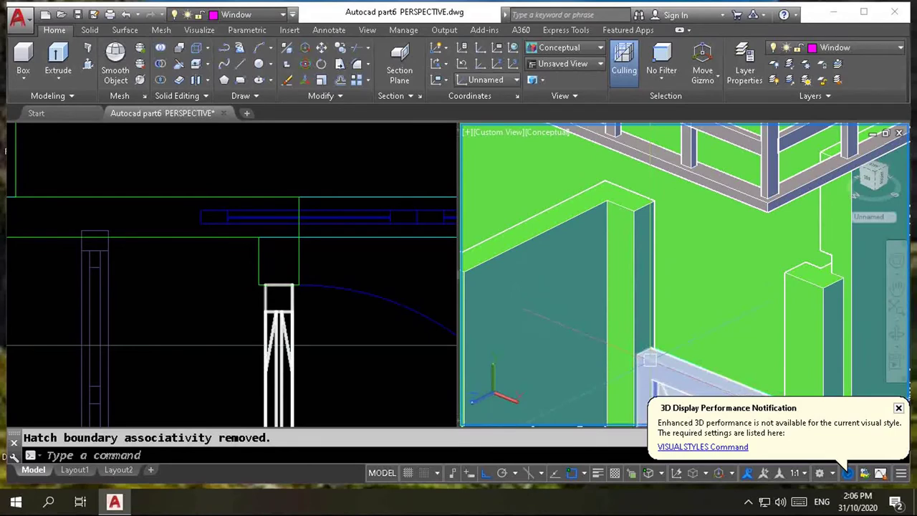
scroll(644, 356, "up", 2)
scroll(652, 356, "down", 1)
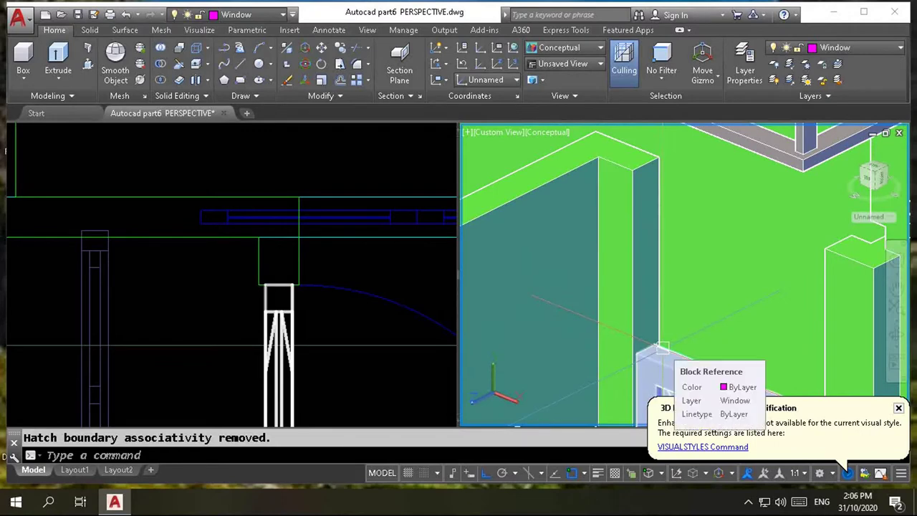
- Measure the wall-end height above the door with DLI, then open the solid edge tools
type("dli")
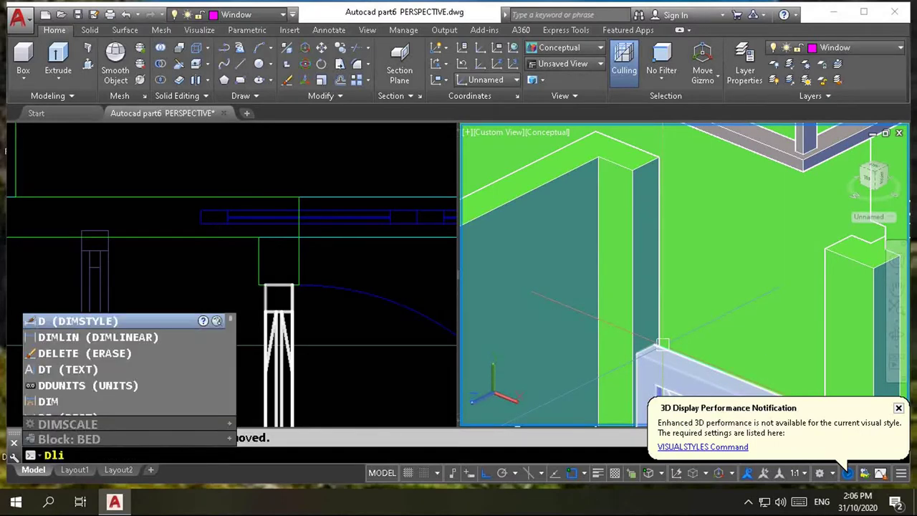
key("Return")
left_click(636, 353)
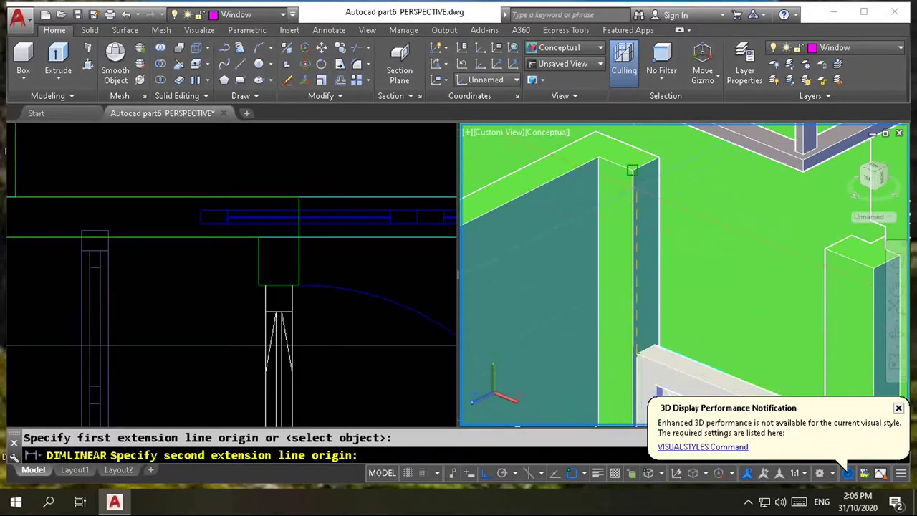
left_click(632, 170)
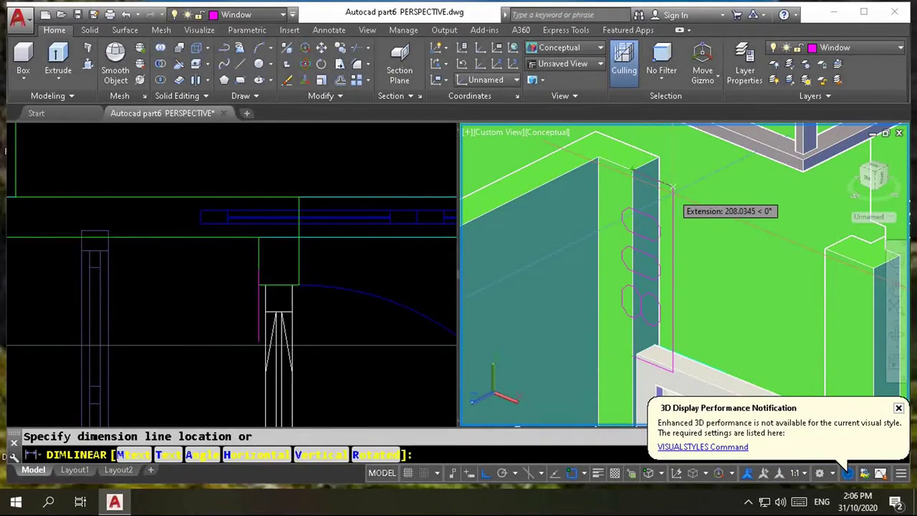
key("Escape")
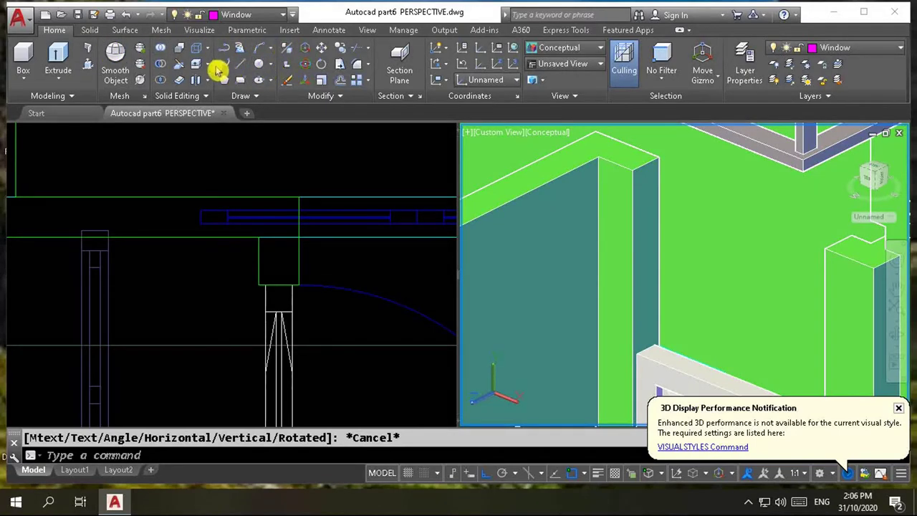
left_click(208, 51)
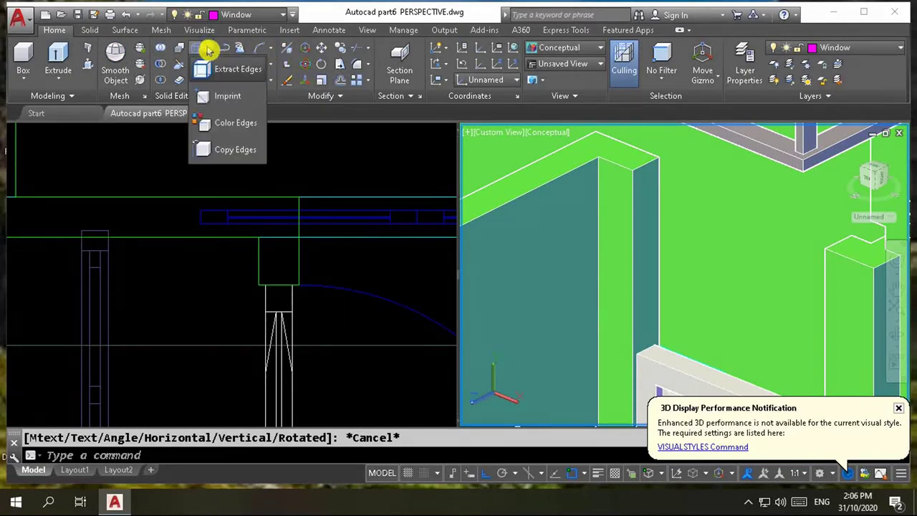
- Copy the top edge of the wall end 800 units downward
left_click(244, 157)
scroll(665, 154, "up", 2)
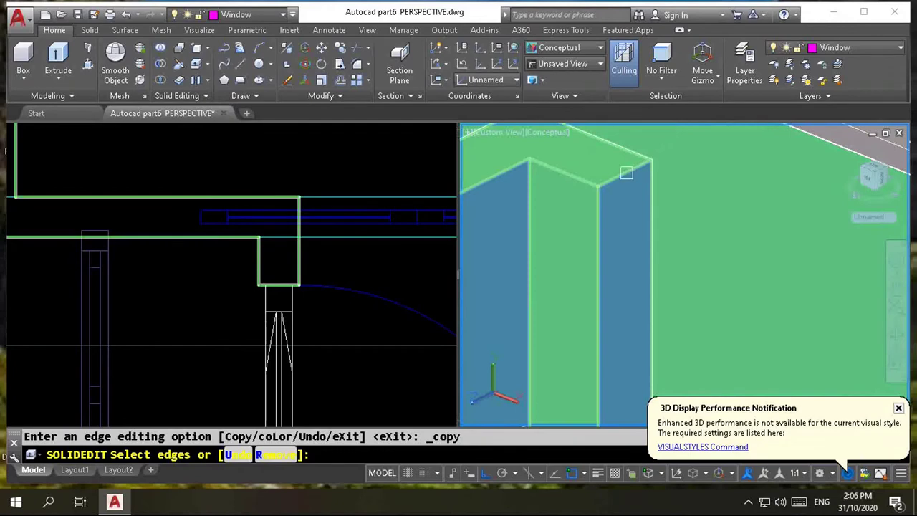
left_click(627, 172)
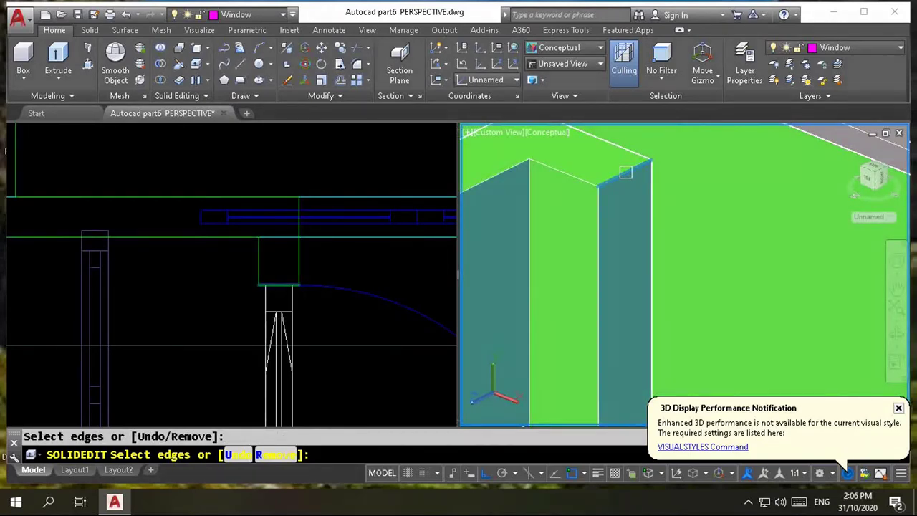
key("Return")
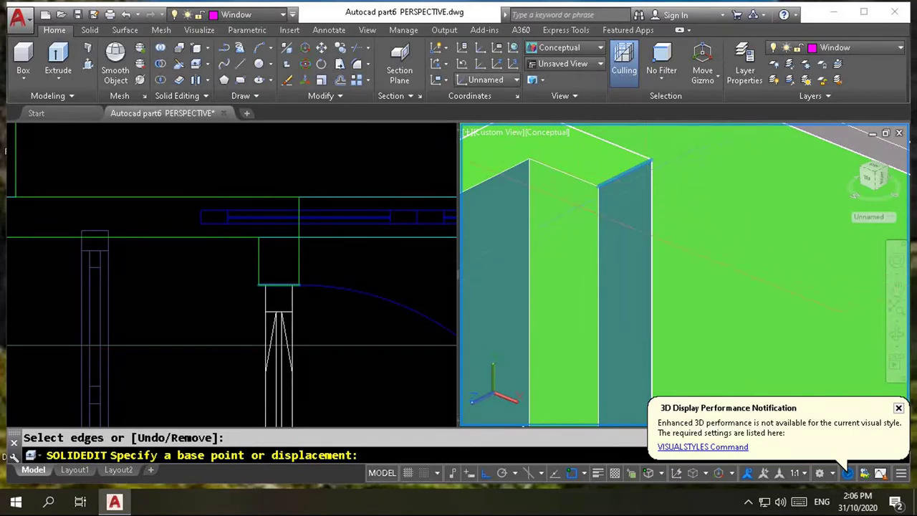
left_click(651, 162)
scroll(578, 208, "down", 2)
type("800")
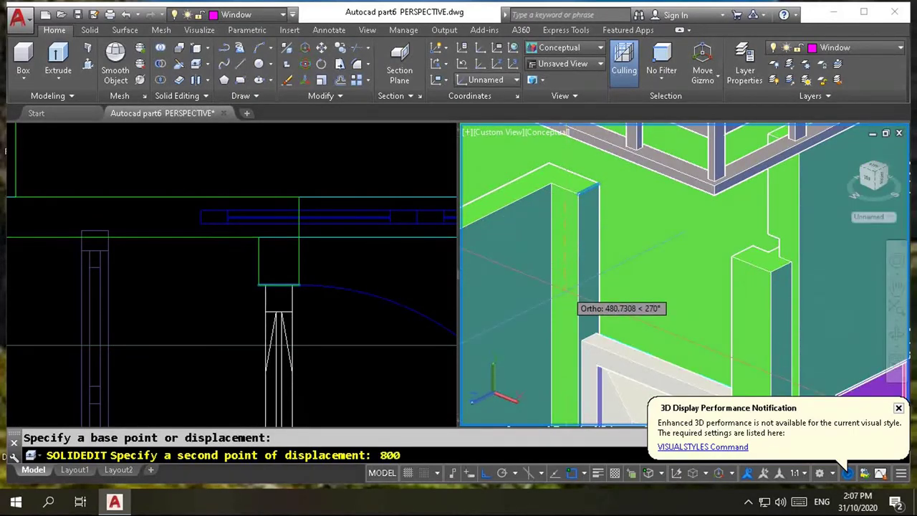
key("Return")
key("Return")
key("Return")
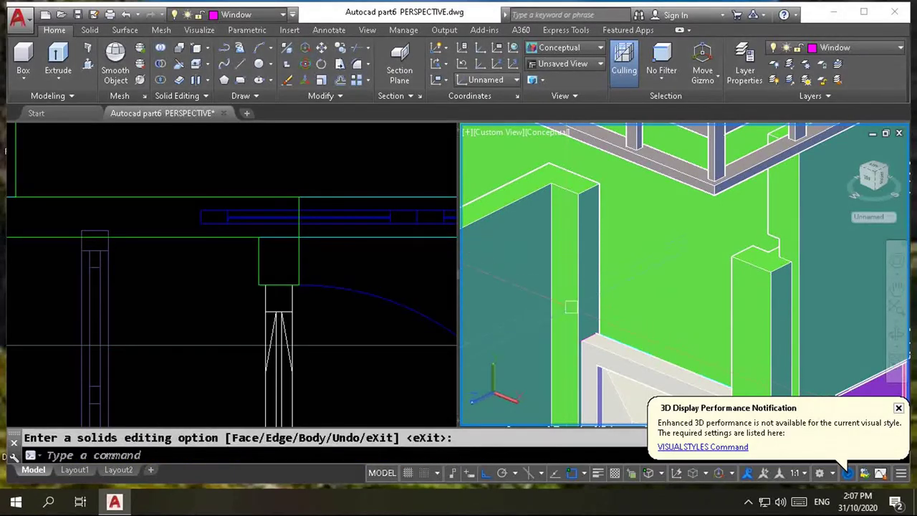
- Zoom in on the slab edge above the door in the 3D viewport
scroll(581, 343, "up", 3)
scroll(573, 337, "up", 1)
scroll(566, 329, "up", 1)
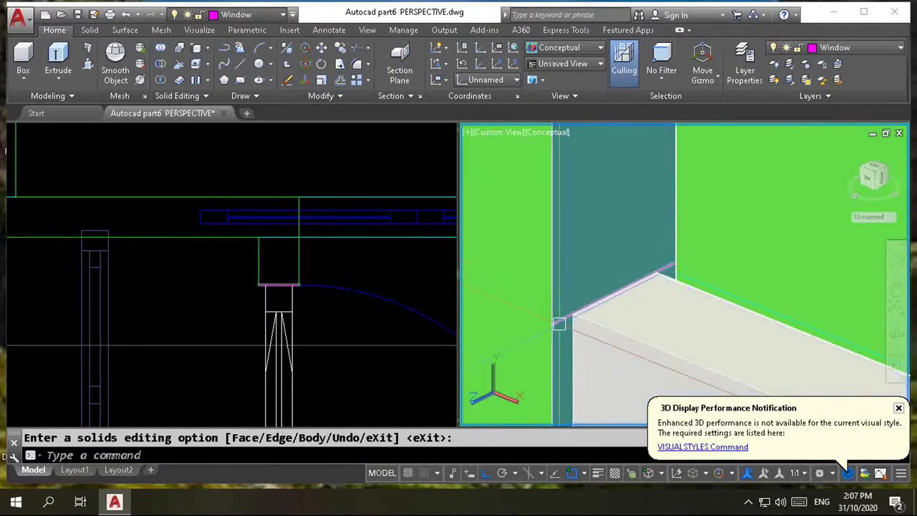
scroll(560, 321, "up", 2)
scroll(560, 321, "up", 1)
scroll(558, 319, "up", 1)
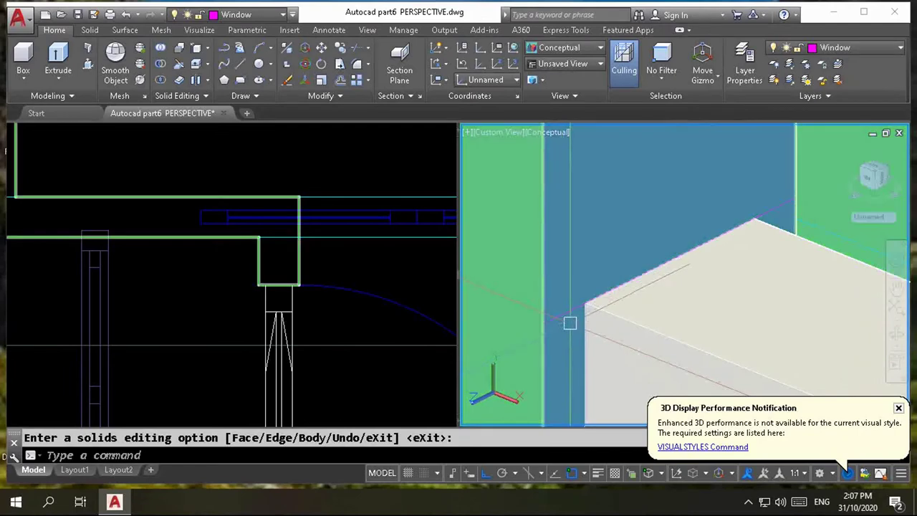
scroll(570, 319, "up", 2)
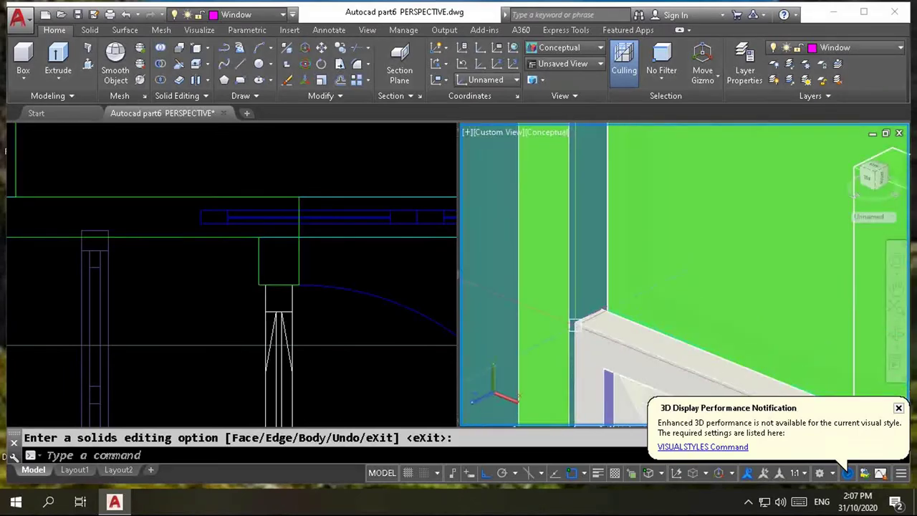
left_click(87, 66)
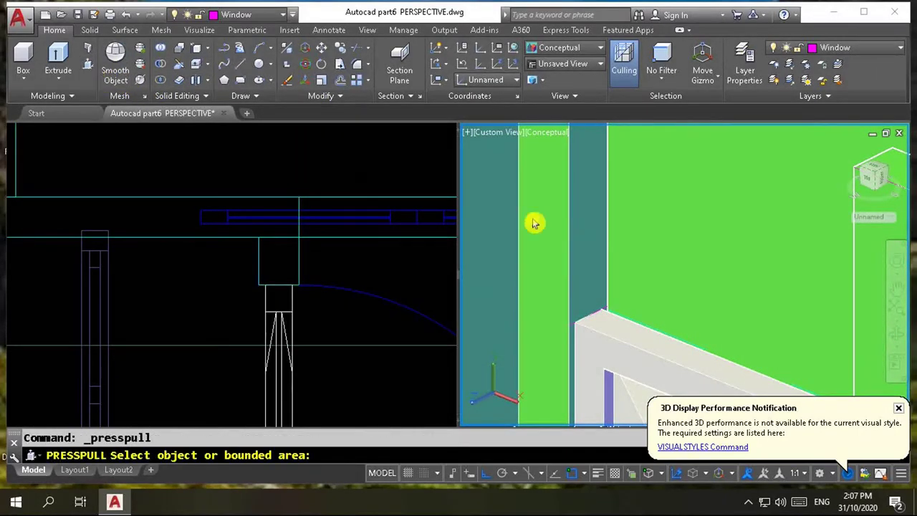
- Presspull the face strip above the door up to the slab endpoint as a lintel
left_click(589, 256)
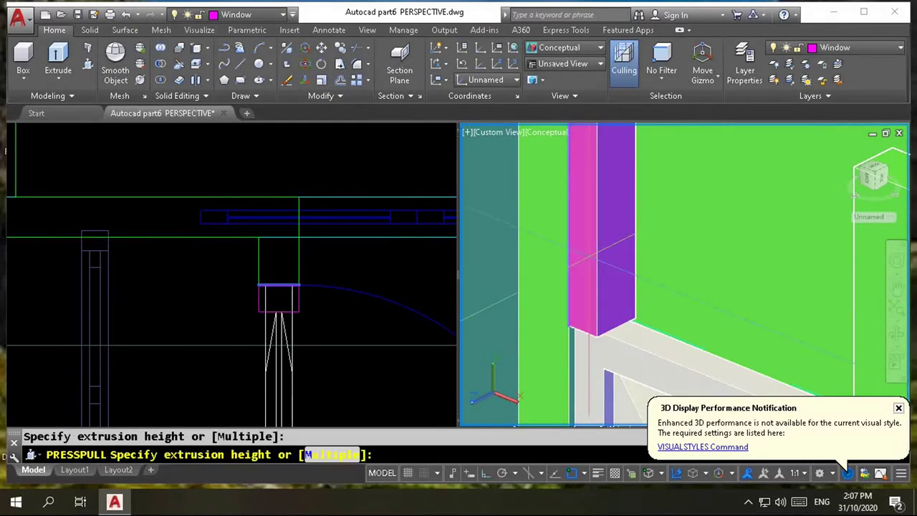
scroll(589, 256, "down", 5)
scroll(625, 229, "up", 3)
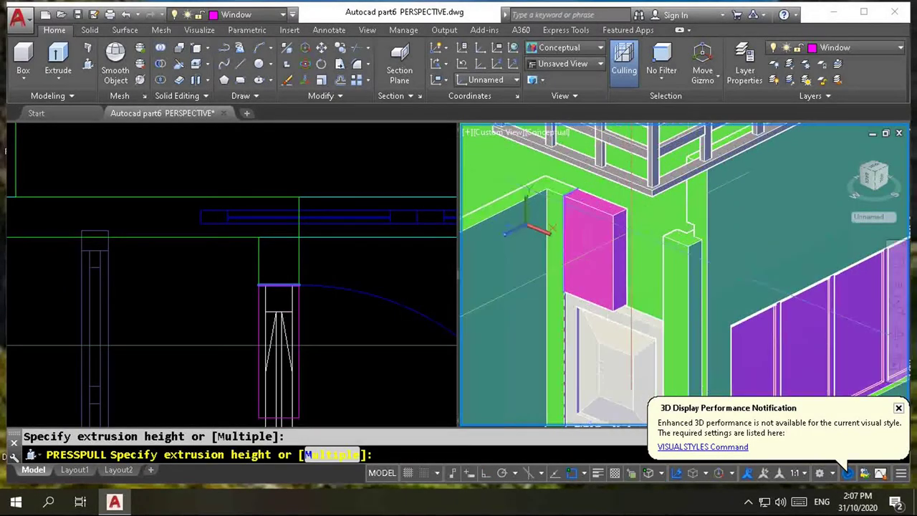
scroll(625, 229, "up", 1)
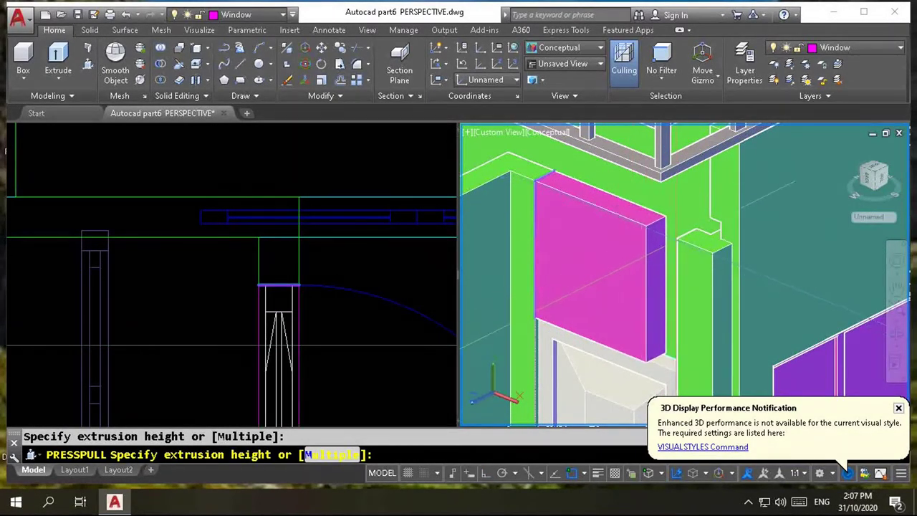
scroll(679, 239, "up", 3)
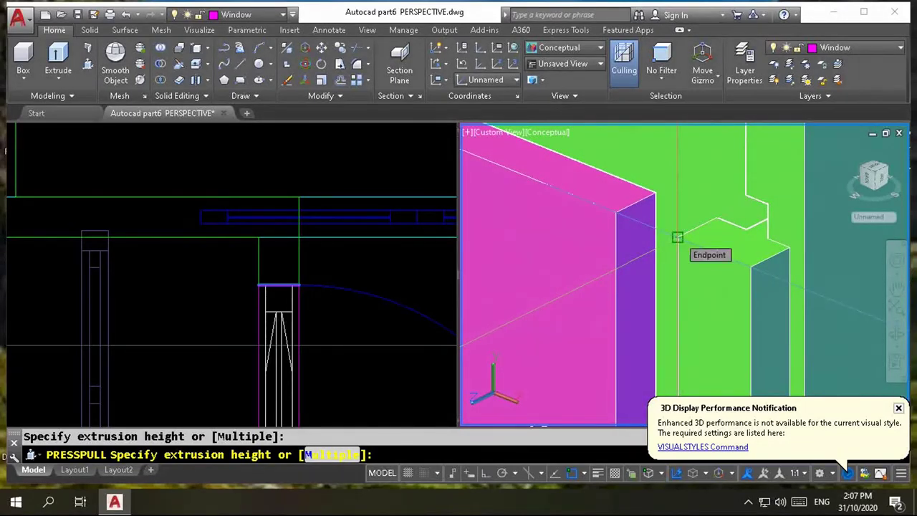
left_click(677, 238)
scroll(707, 231, "down", 4)
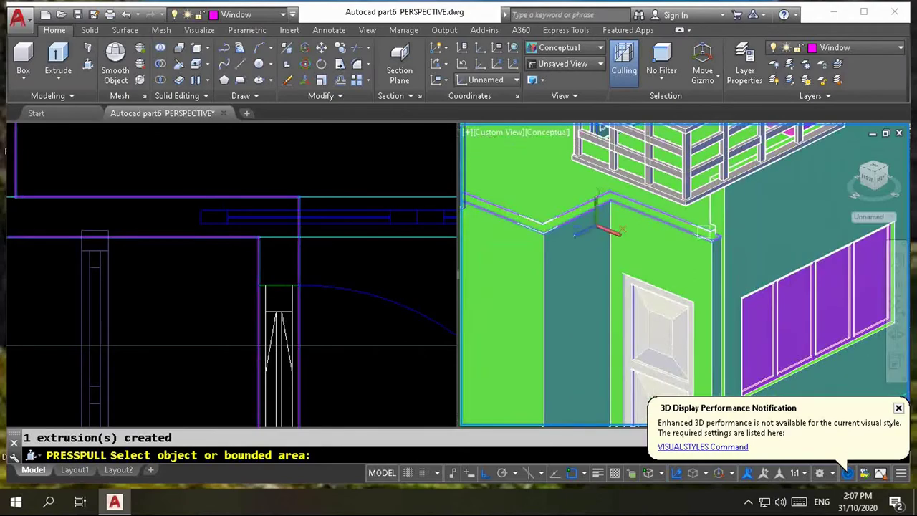
key("Escape")
- Zoom around the door corner to inspect the new lintel
scroll(687, 301, "down", 3)
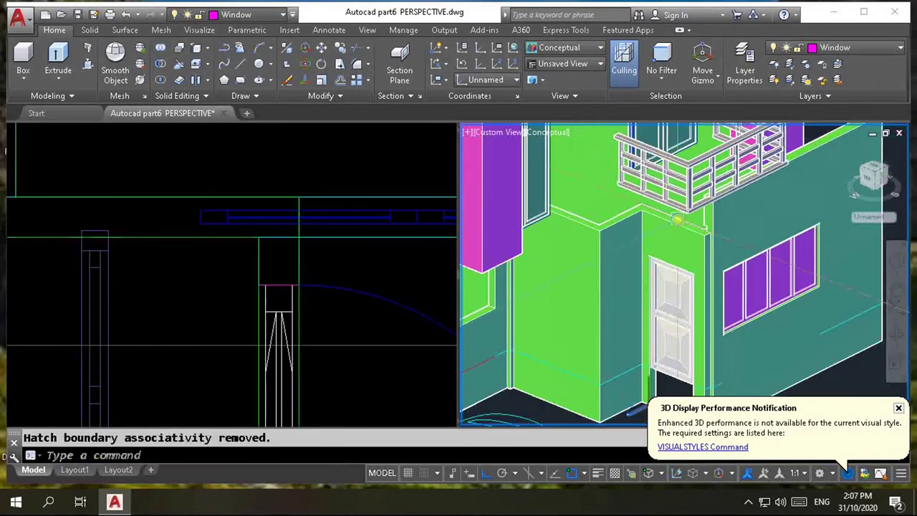
scroll(686, 359, "down", 2)
scroll(681, 350, "up", 3)
scroll(665, 340, "up", 2)
scroll(663, 329, "down", 2)
scroll(658, 316, "up", 1)
scroll(658, 314, "down", 1)
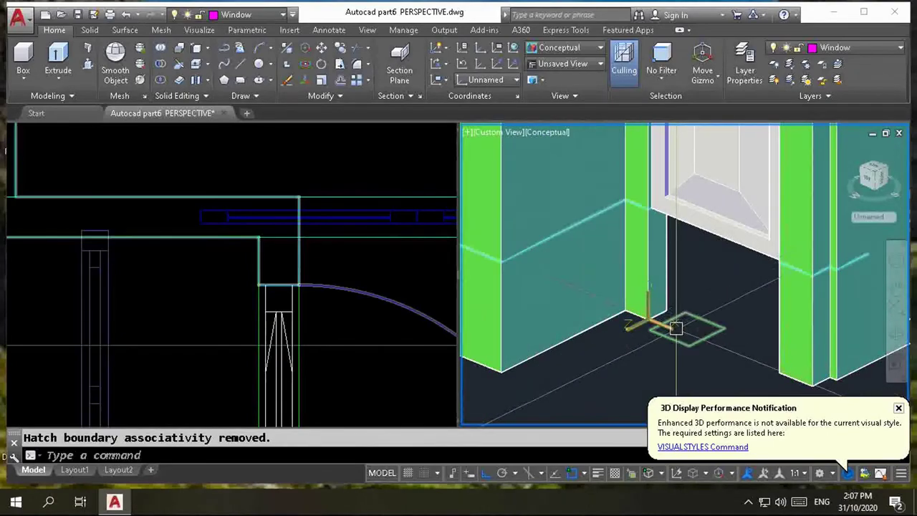
scroll(659, 318, "down", 1)
scroll(677, 309, "down", 1)
scroll(677, 309, "down", 2)
scroll(663, 312, "up", 2)
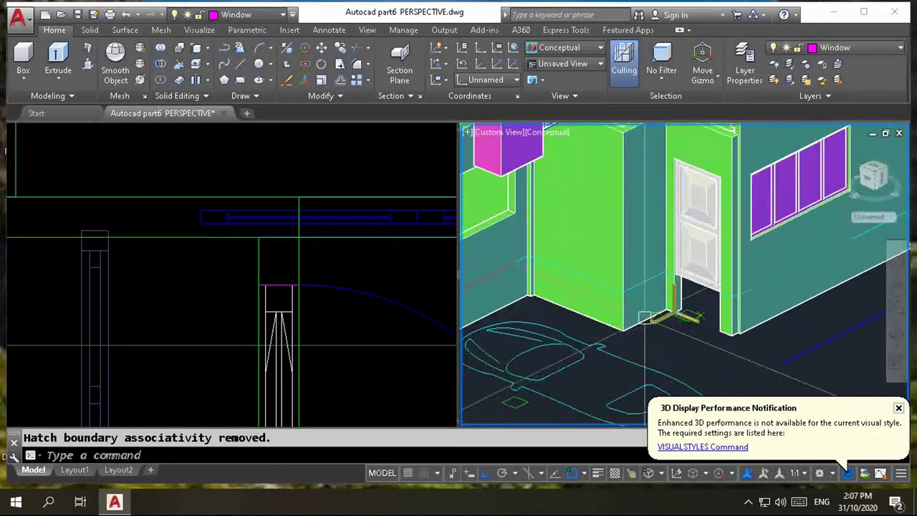
scroll(717, 305, "up", 1)
scroll(728, 285, "down", 1)
scroll(729, 285, "down", 1)
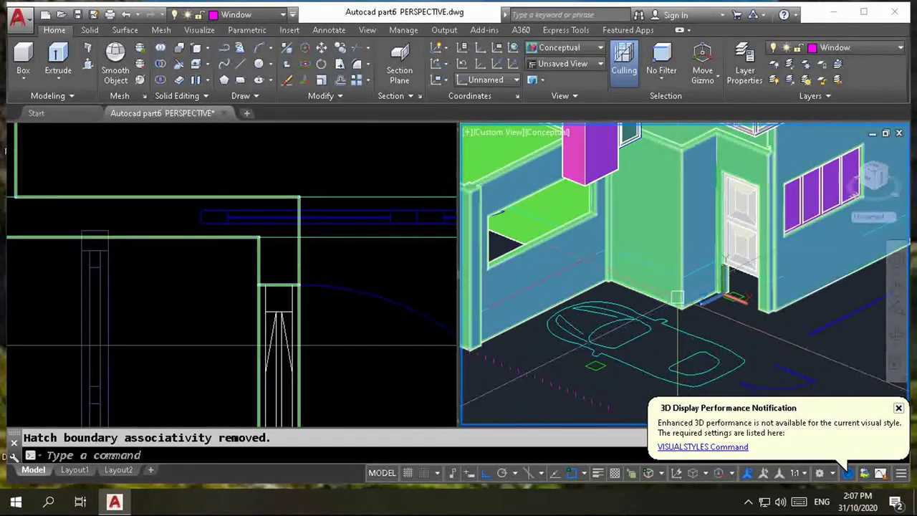
scroll(709, 290, "down", 3)
scroll(700, 294, "up", 4)
scroll(700, 294, "up", 3)
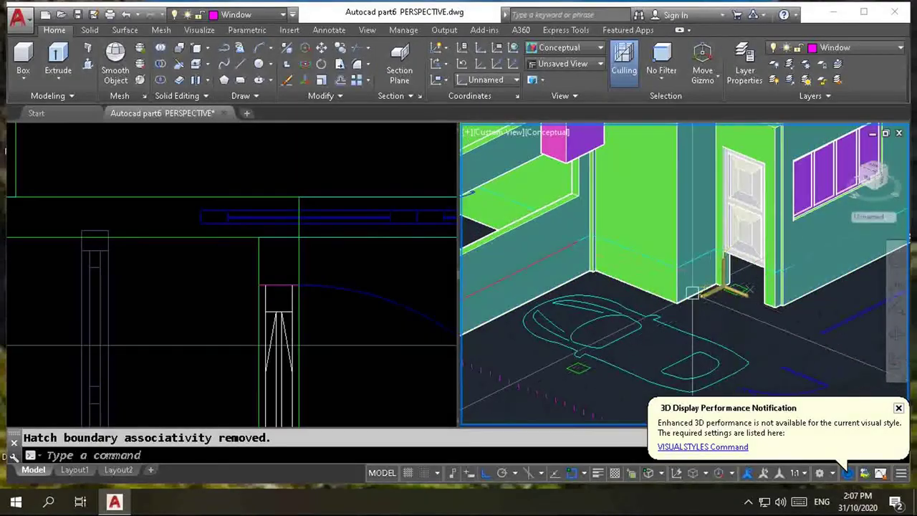
scroll(706, 298, "up", 2)
scroll(679, 300, "down", 3)
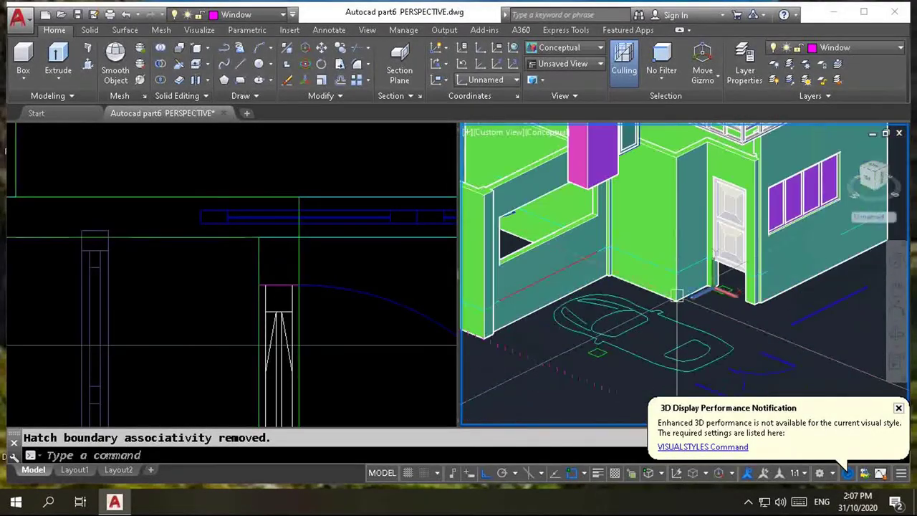
scroll(677, 293, "up", 2)
scroll(676, 287, "down", 2)
scroll(717, 276, "up", 2)
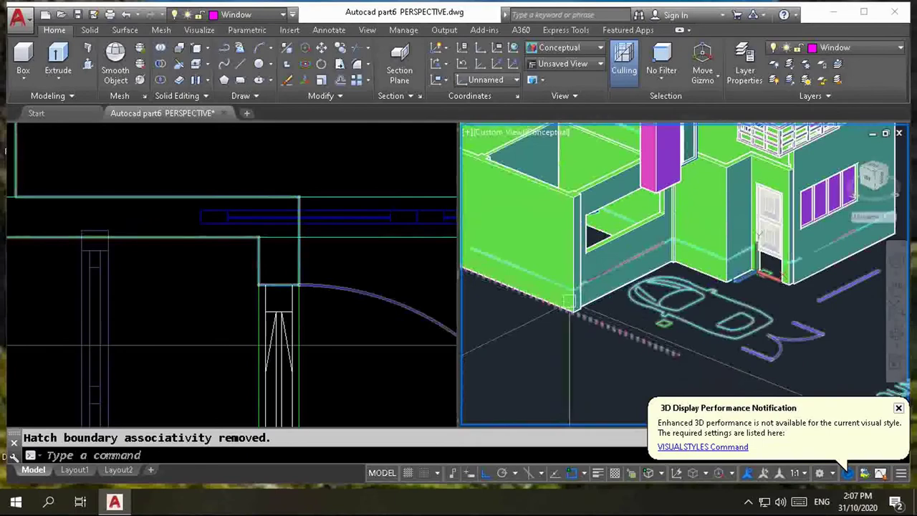
scroll(759, 262, "up", 2)
scroll(806, 248, "up", 1)
scroll(806, 248, "down", 1)
scroll(796, 272, "down", 2)
scroll(776, 315, "up", 2)
scroll(774, 215, "up", 1)
scroll(767, 204, "up", 2)
scroll(738, 222, "up", 2)
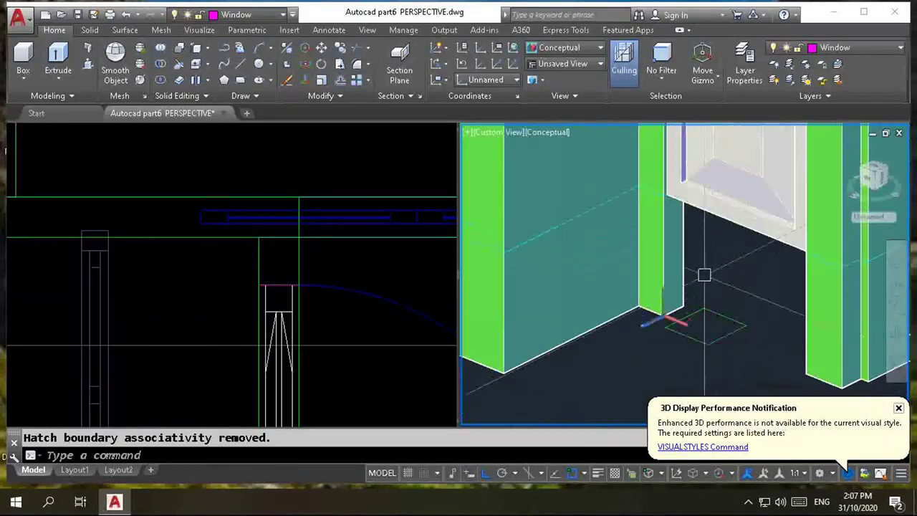
scroll(702, 247, "up", 1)
scroll(674, 266, "up", 1)
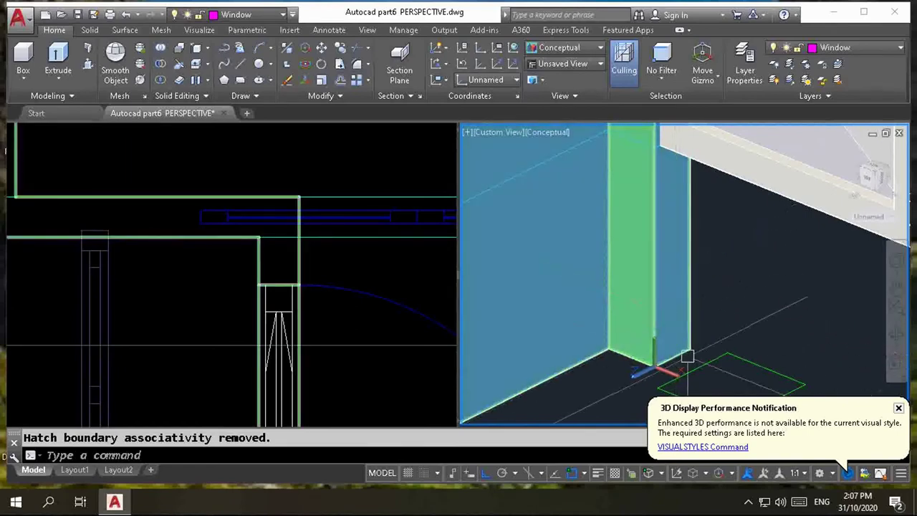
scroll(677, 369, "down", 1)
scroll(675, 373, "down", 1)
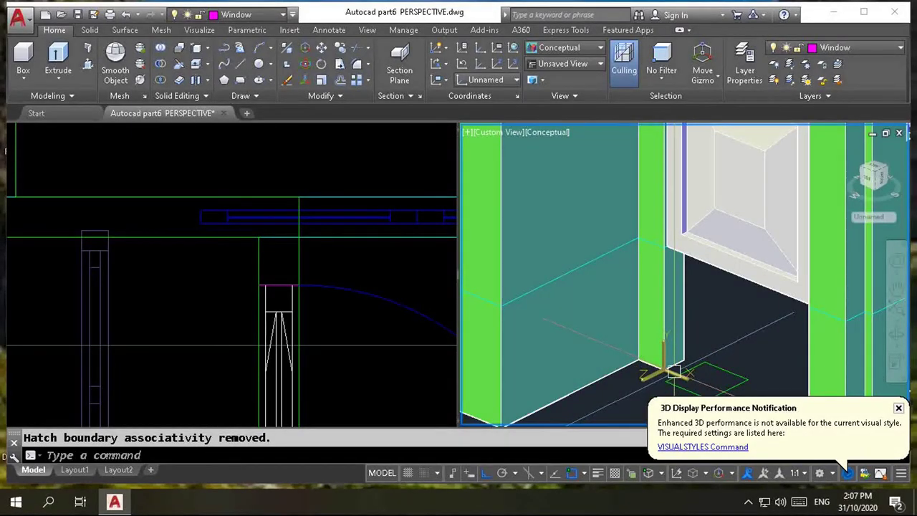
- Measure the wall height at the door opening with a linear dimension, then cancel it
type("dli")
key("Return")
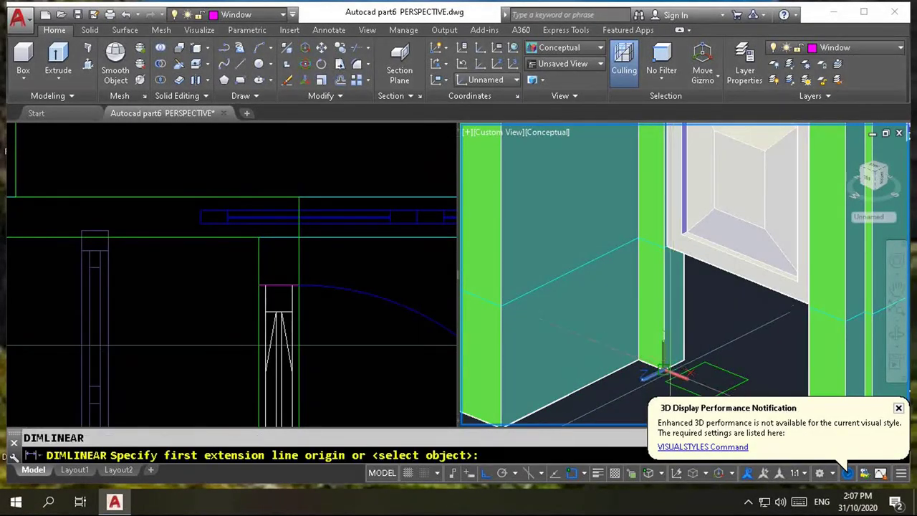
left_click(663, 365)
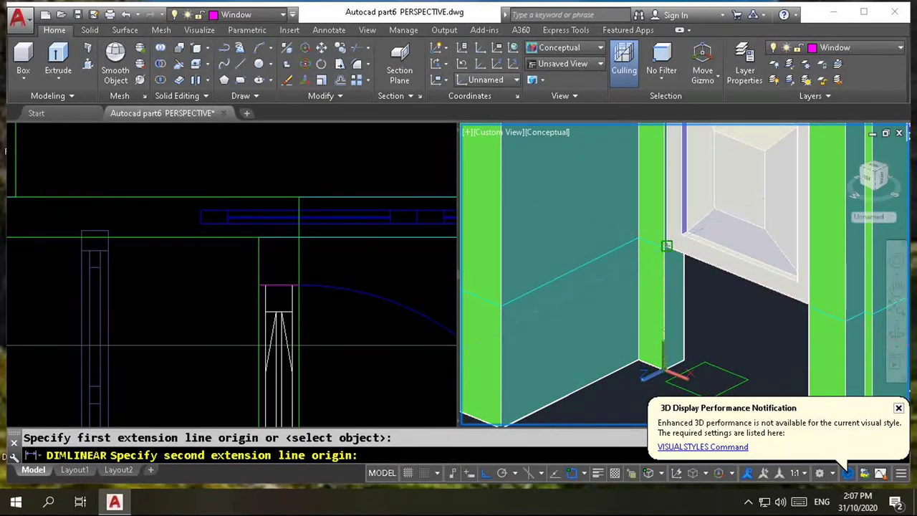
left_click(666, 246)
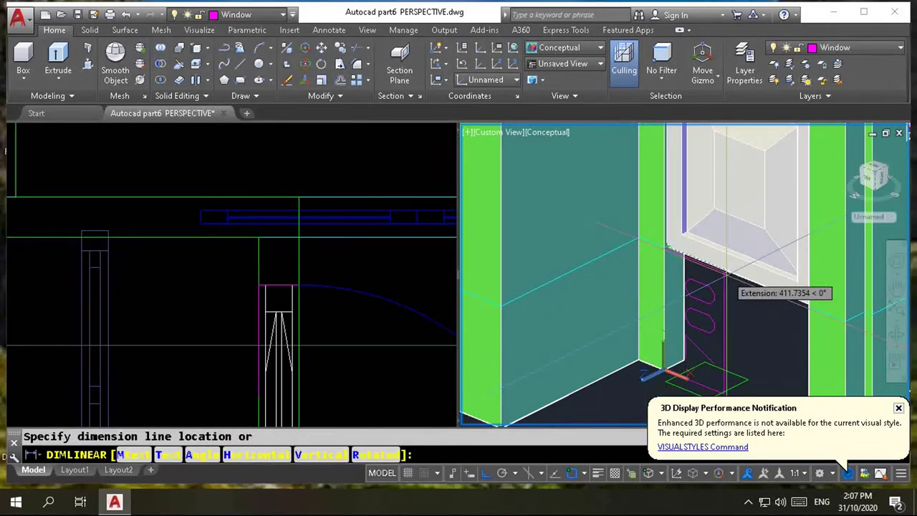
key("Escape")
- Copy the lower wall edge at the door opening 700 units upward with Copy Edges
scroll(690, 368, "up", 3)
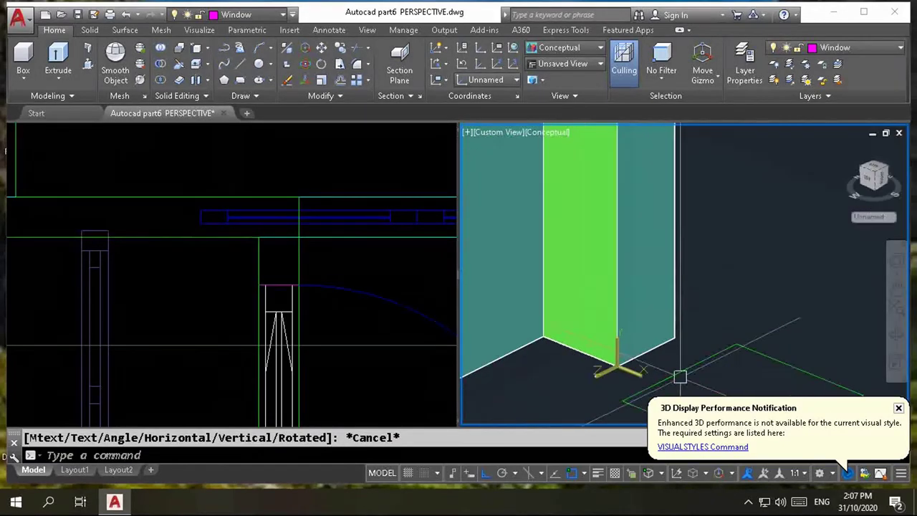
left_click(212, 56)
left_click(231, 148)
left_click(649, 349)
key("Return")
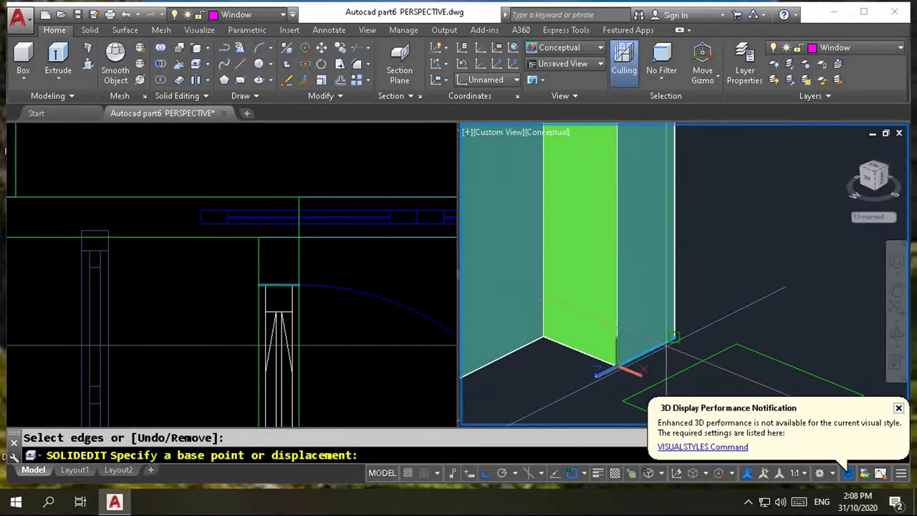
left_click(618, 362)
type("700")
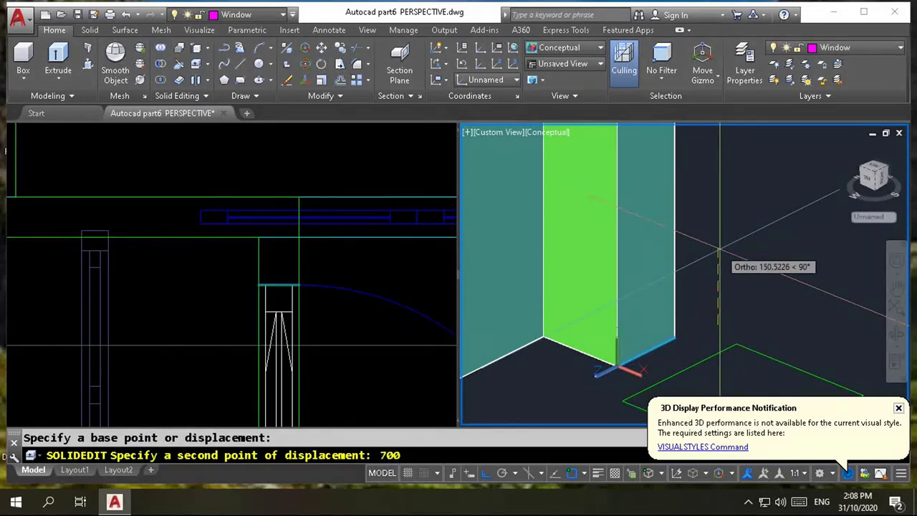
key("Return")
key("Return")
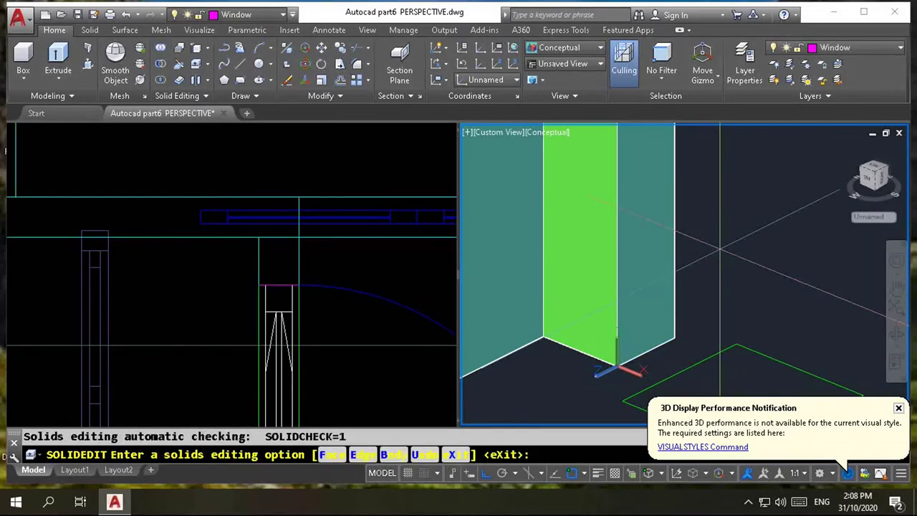
key("Return")
scroll(719, 251, "up", 2)
scroll(681, 187, "down", 2)
scroll(682, 187, "up", 4)
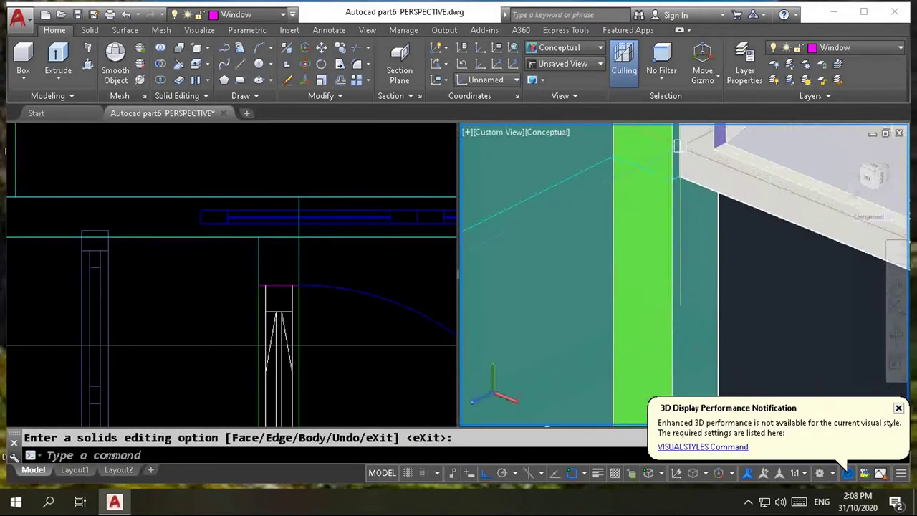
left_click(87, 63)
- Press-pull the newly bounded wall area above the door up to the wall top, then zoom to inspect
left_click(705, 259)
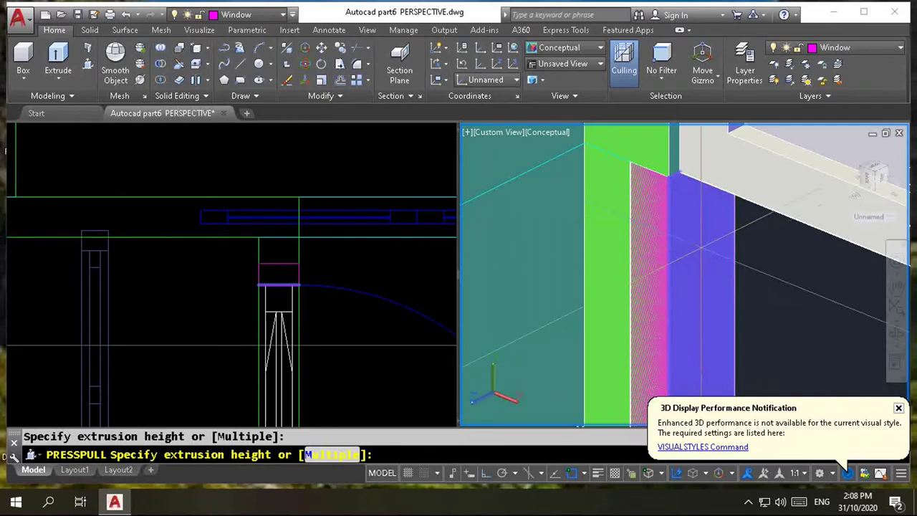
scroll(705, 259, "down", 3)
scroll(752, 314, "up", 4)
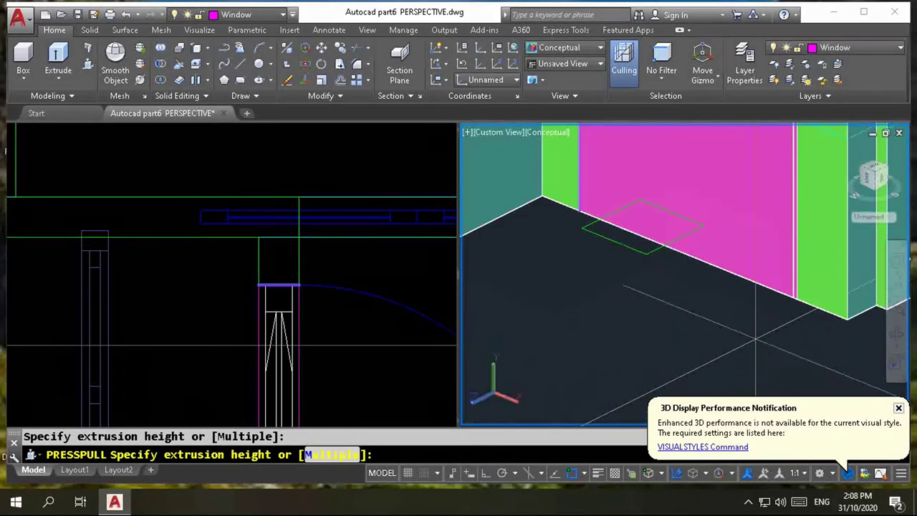
left_click(794, 296)
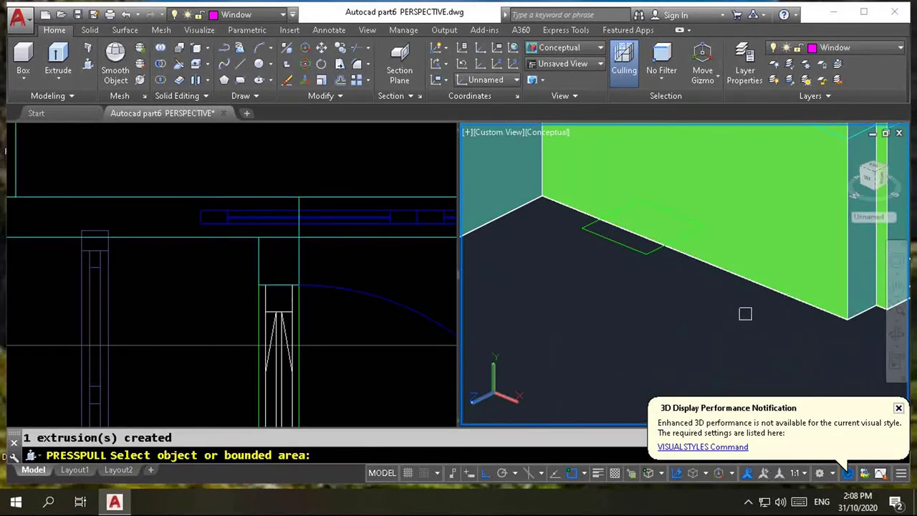
key("Escape")
scroll(735, 307, "down", 3)
scroll(717, 301, "down", 2)
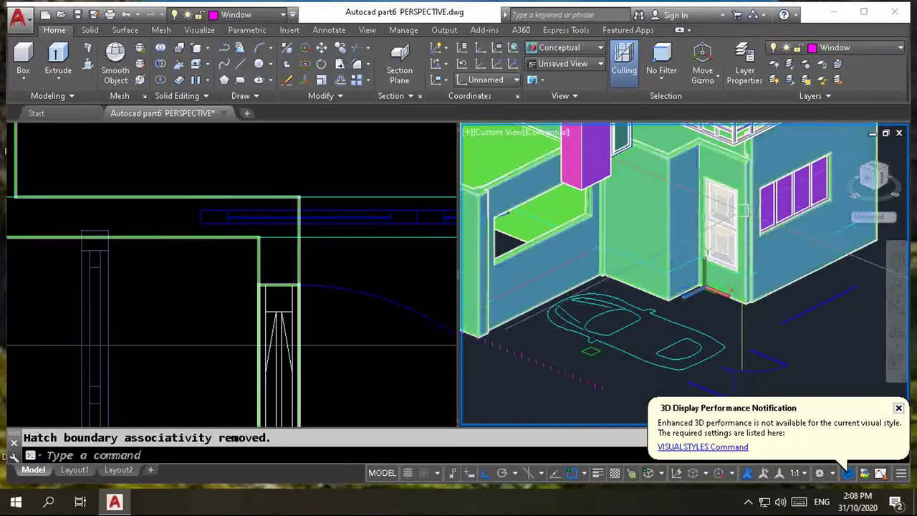
scroll(711, 223, "up", 3)
scroll(709, 237, "up", 2)
scroll(705, 248, "down", 2)
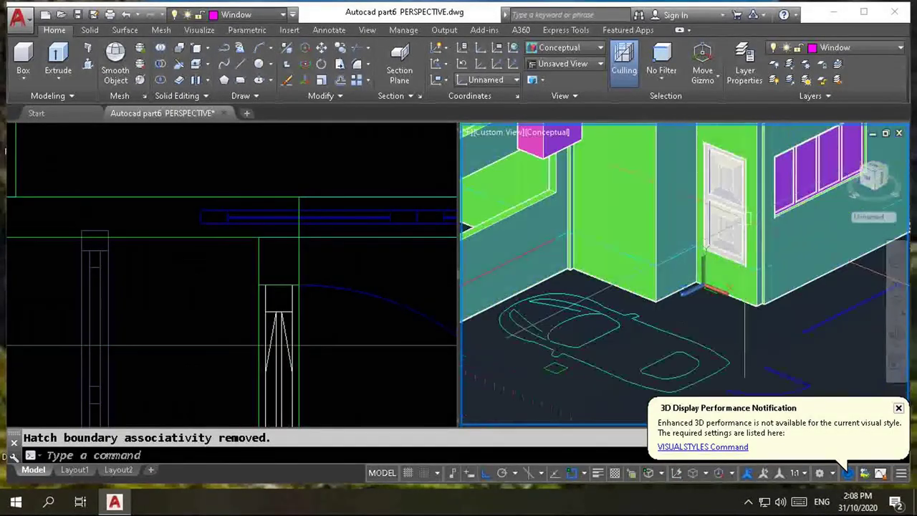
scroll(724, 298, "down", 3)
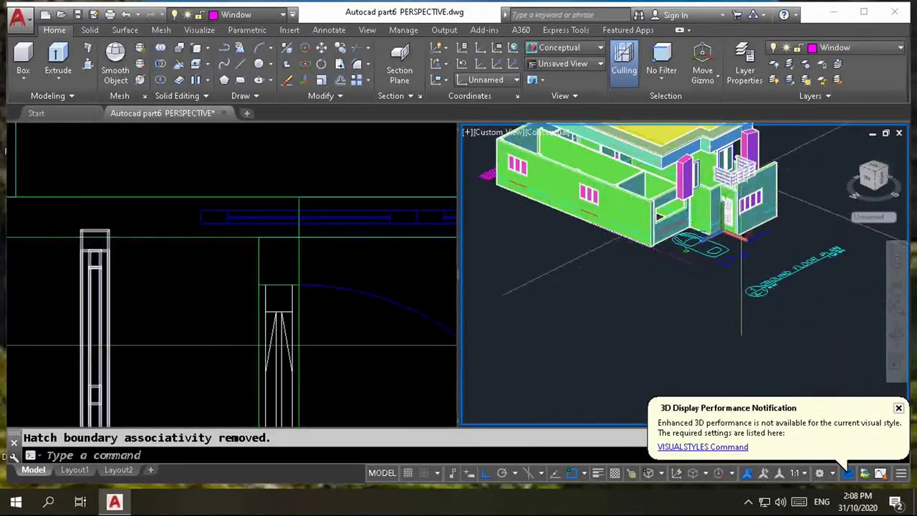
scroll(709, 299, "up", 2)
scroll(709, 300, "down", 2)
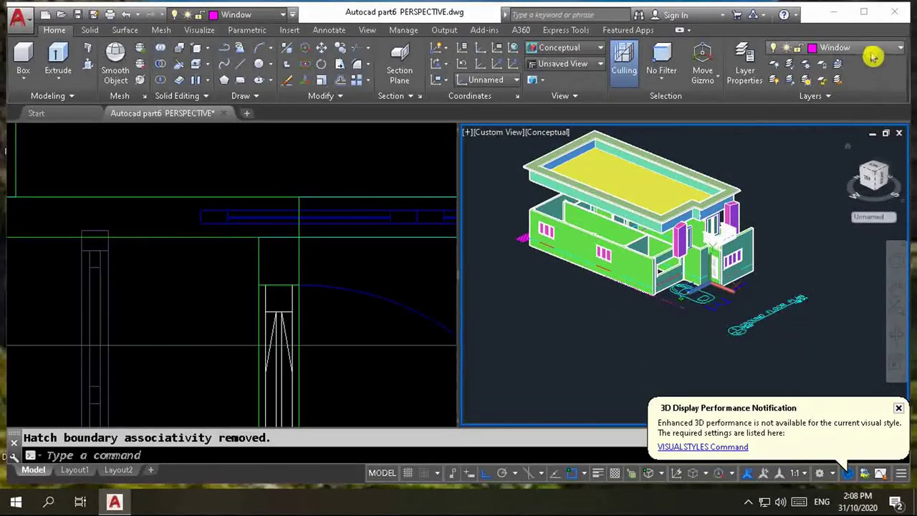
- Thaw the Second Floor layer and freeze the GroundFloor layer
left_click(870, 50)
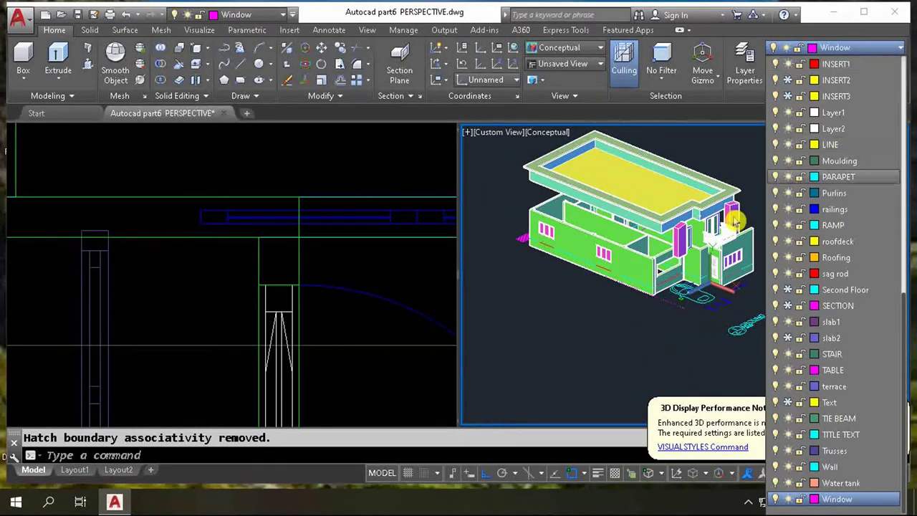
left_click(703, 257)
scroll(702, 257, "up", 2)
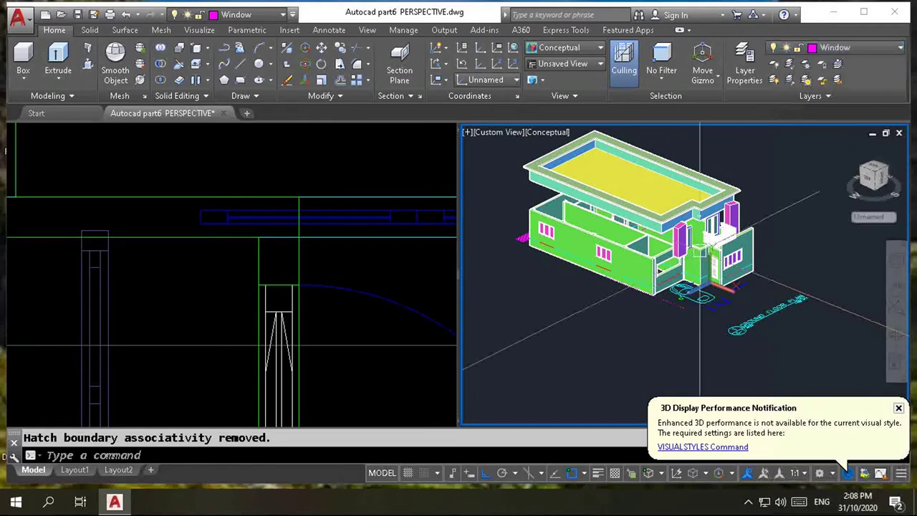
left_click(864, 50)
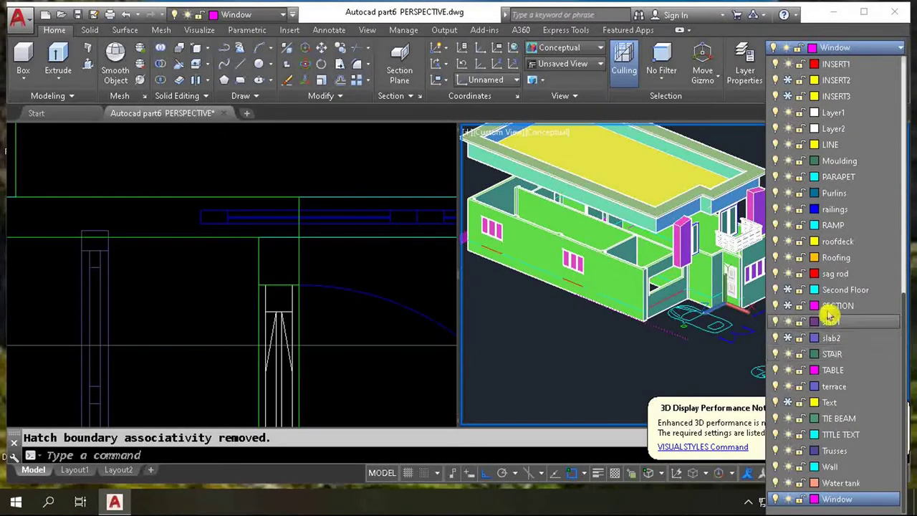
left_click(788, 290)
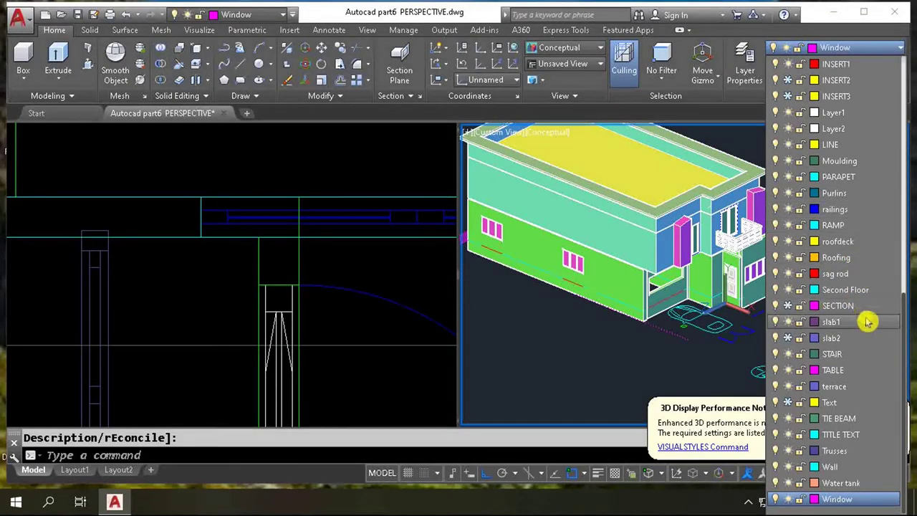
scroll(864, 300, "up", 2)
scroll(860, 236, "up", 2)
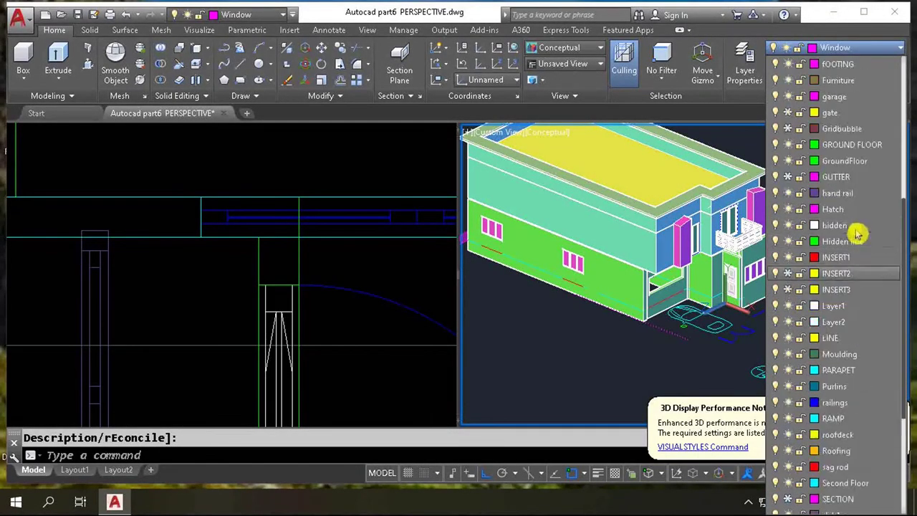
left_click(789, 162)
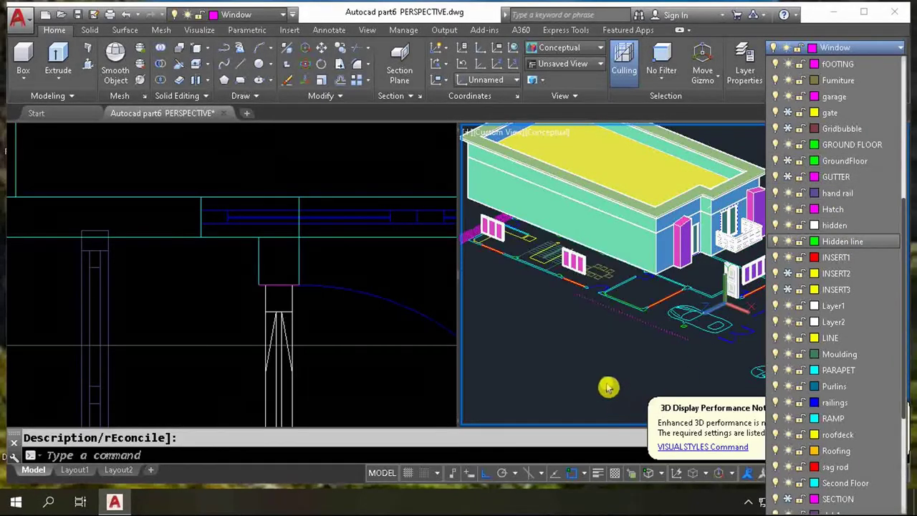
left_click(608, 387)
- Thaw the INSERT2 layer and freeze the INSERT1 layer
scroll(659, 327, "down", 2)
scroll(717, 251, "up", 4)
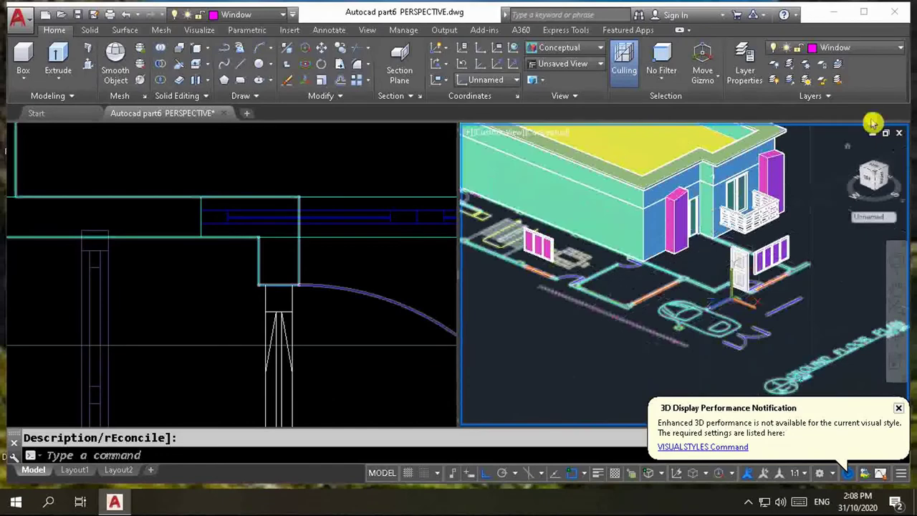
left_click(866, 51)
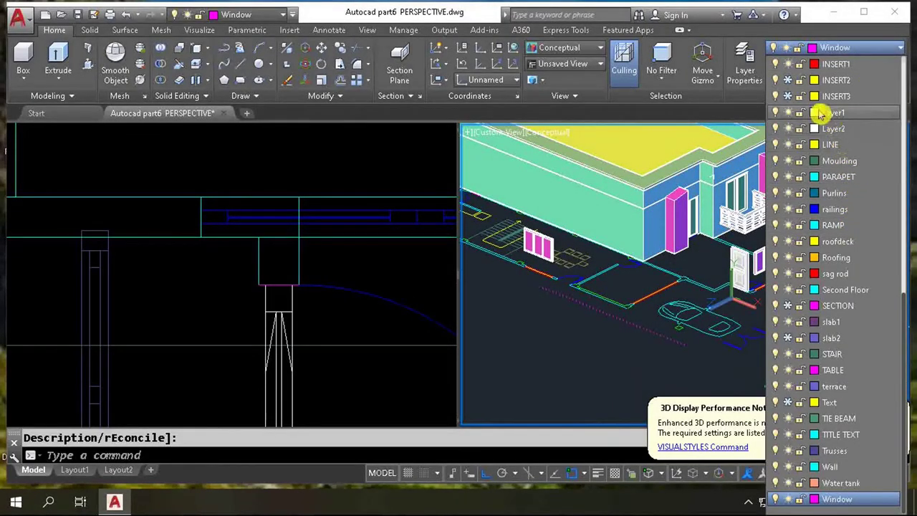
left_click(788, 80)
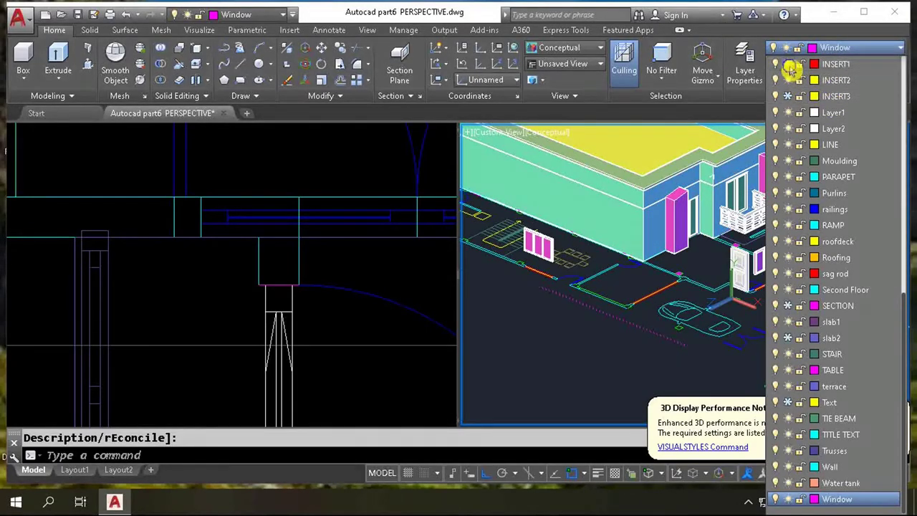
left_click(789, 65)
left_click(702, 262)
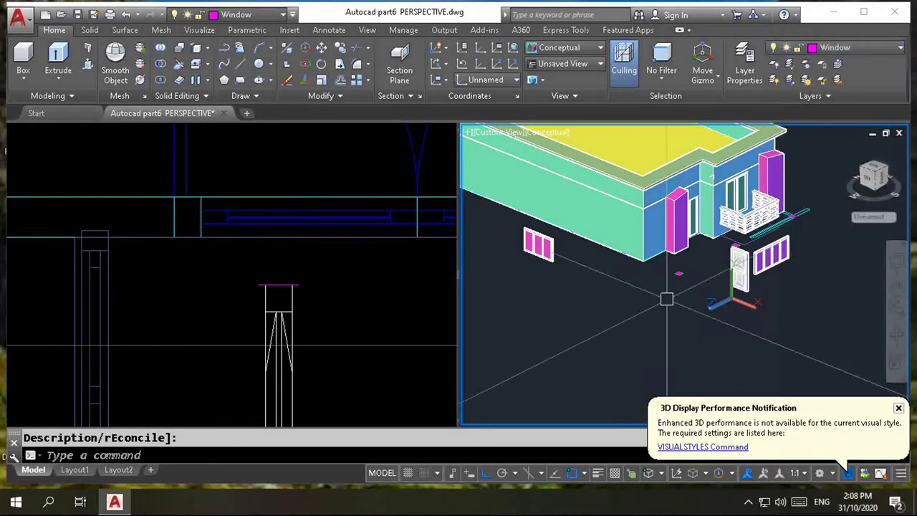
left_click(304, 267)
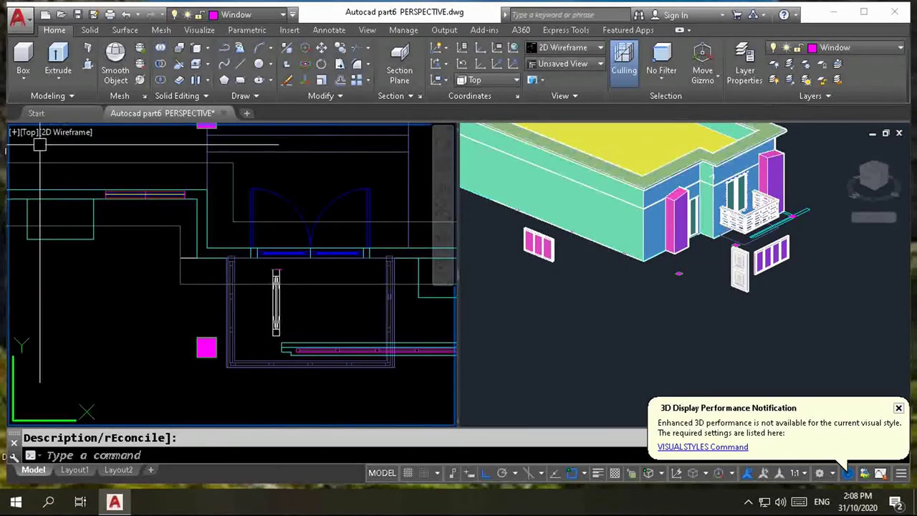
left_click(28, 132)
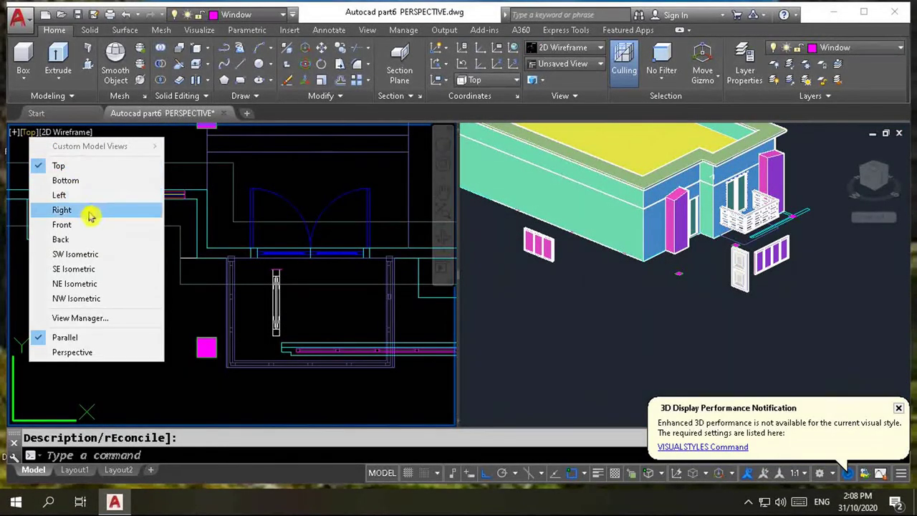
left_click(200, 305)
scroll(200, 305, "down", 3)
scroll(200, 305, "down", 2)
scroll(258, 258, "up", 5)
scroll(228, 272, "up", 3)
scroll(228, 273, "down", 2)
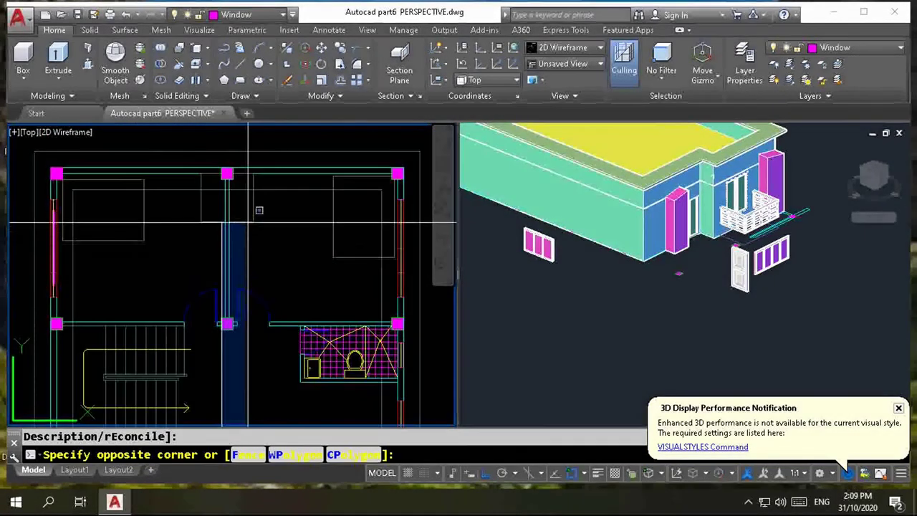
scroll(236, 258, "down", 2)
key("Escape")
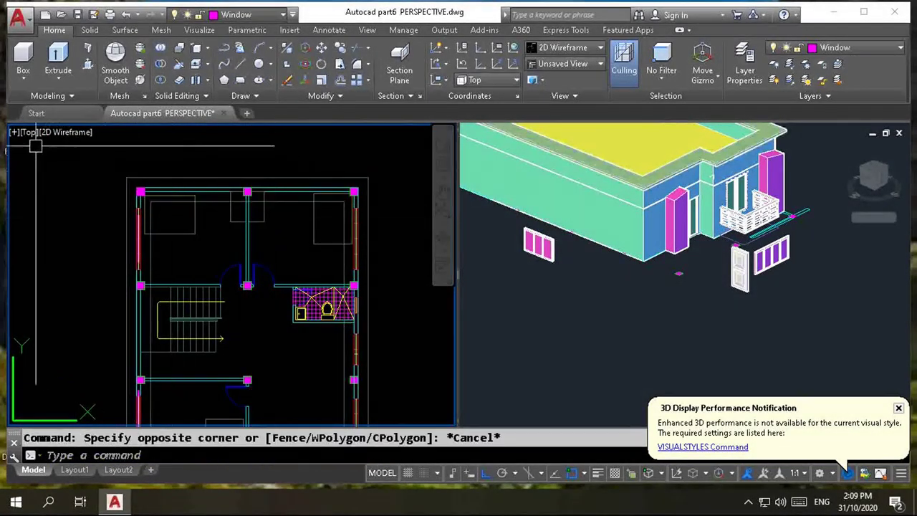
left_click(29, 132)
left_click(63, 224)
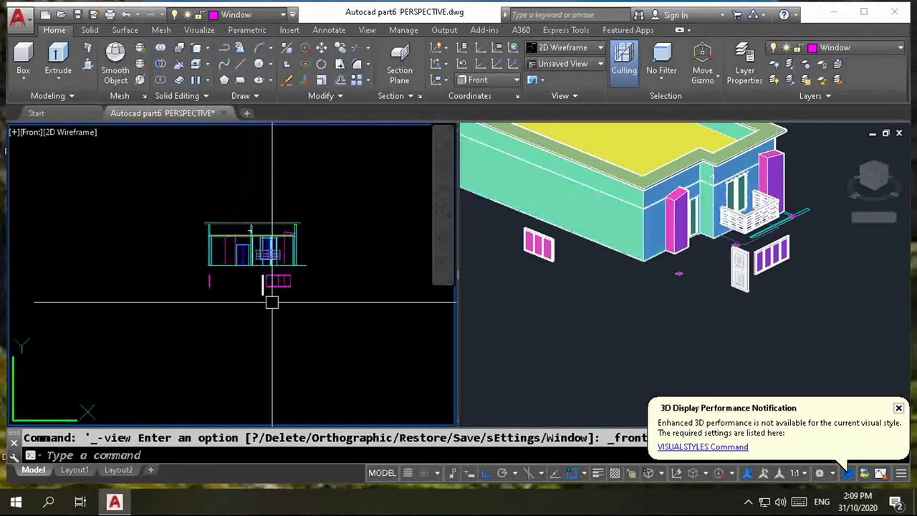
scroll(268, 301, "up", 2)
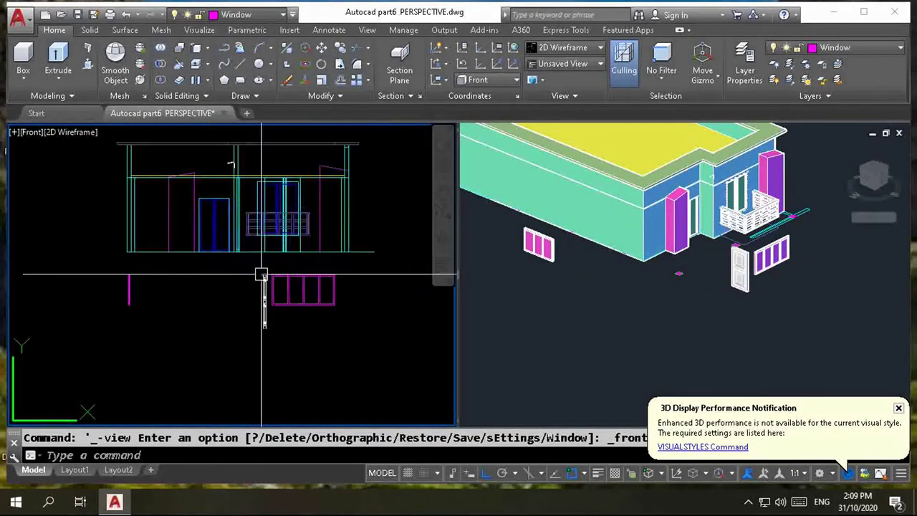
left_click(182, 253)
key("Escape")
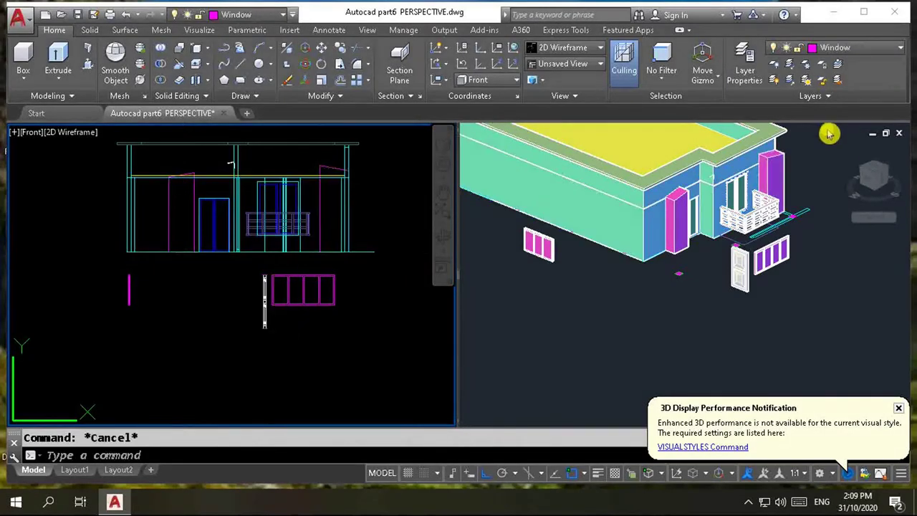
left_click(644, 281)
left_click(639, 280)
scroll(732, 244, "up", 2)
scroll(732, 244, "up", 2)
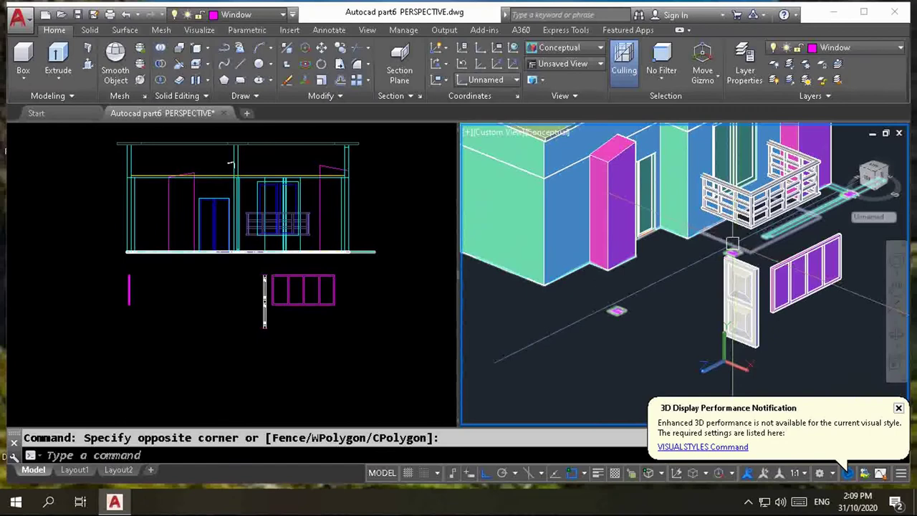
left_click(731, 243)
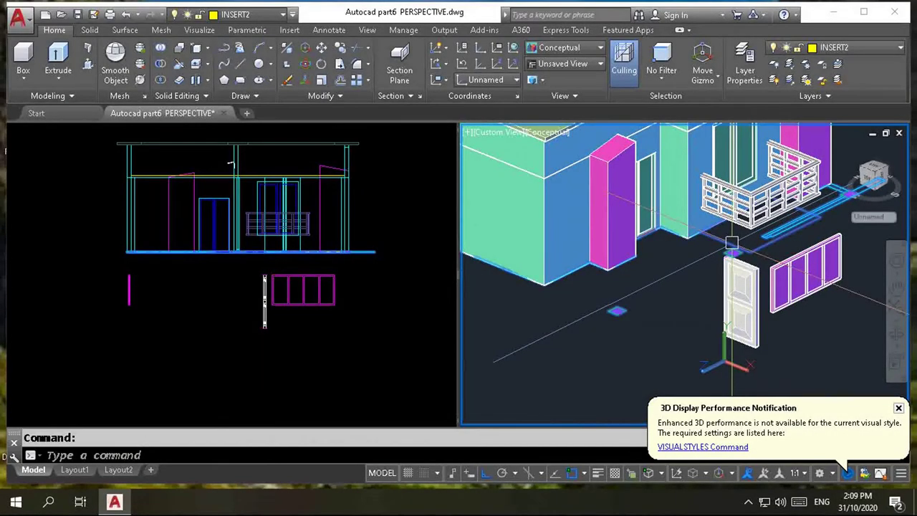
key("Escape")
left_click(372, 272)
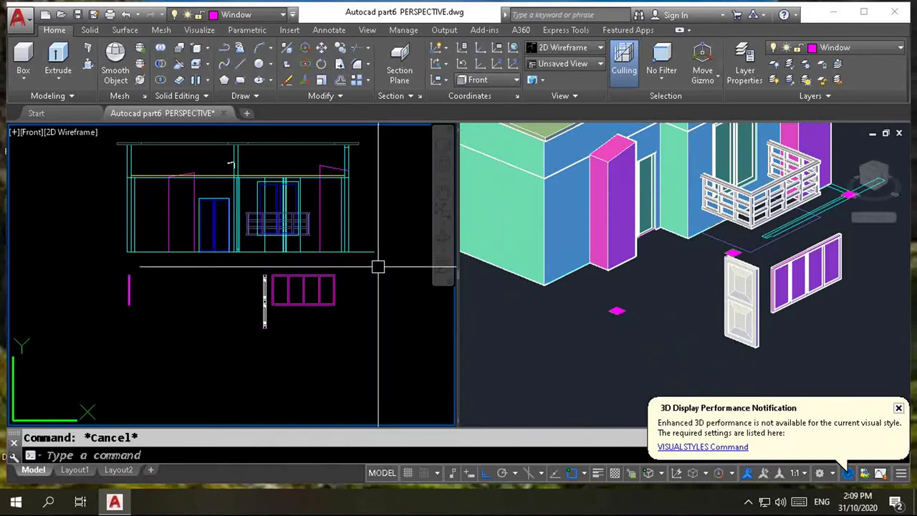
left_click(37, 136)
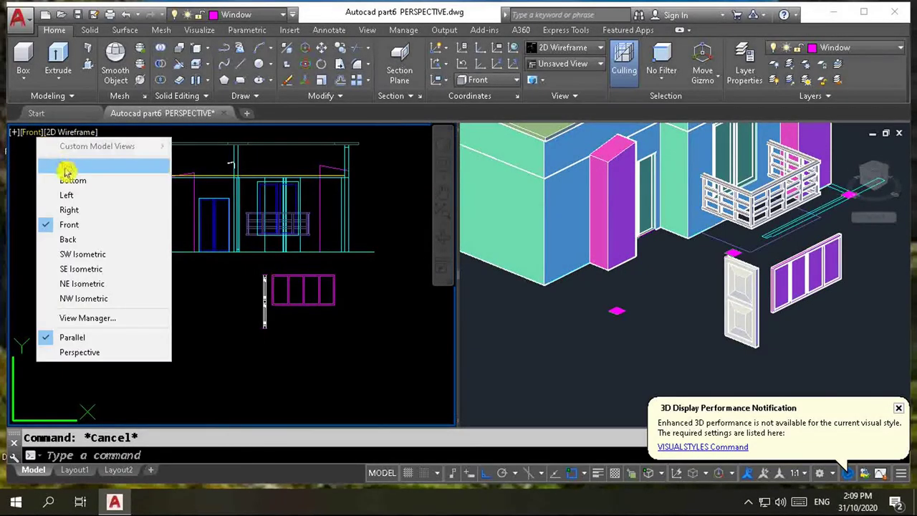
left_click(68, 168)
scroll(238, 356, "up", 3)
scroll(248, 344, "up", 2)
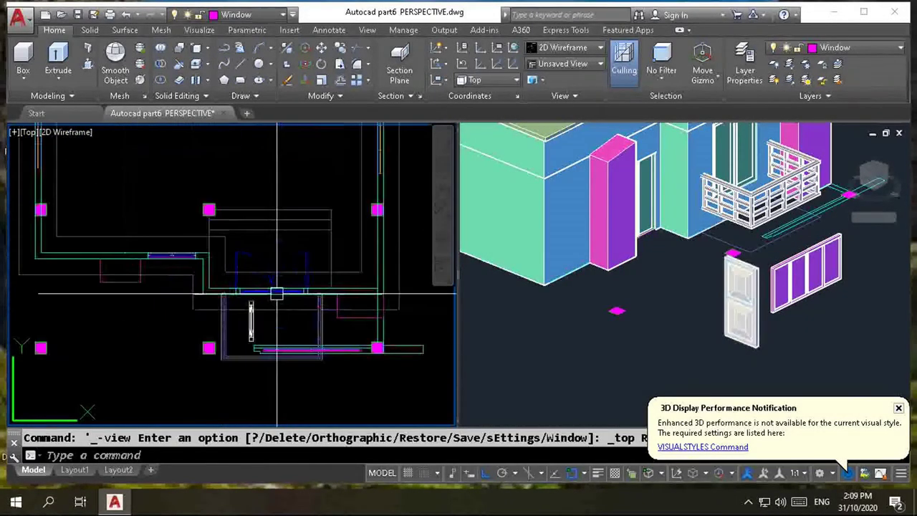
scroll(317, 332, "up", 1)
scroll(334, 380, "up", 2)
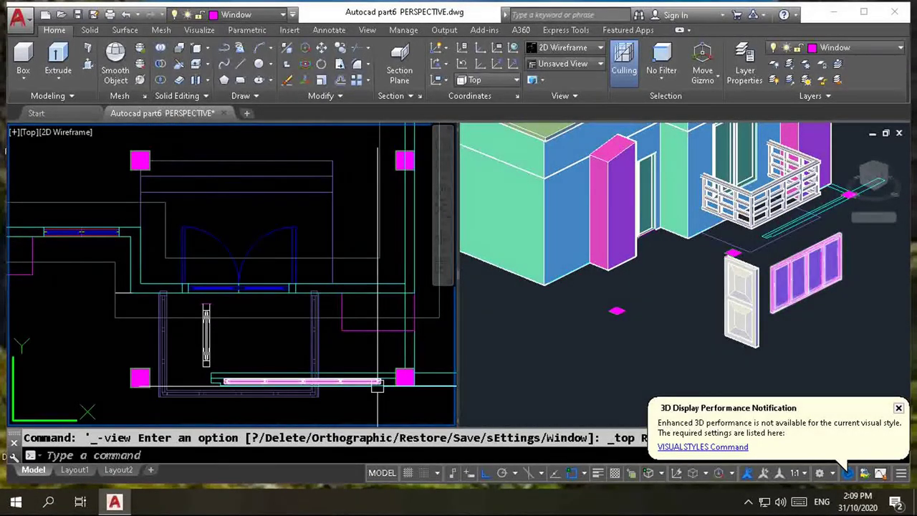
scroll(378, 386, "up", 2)
left_click(805, 321)
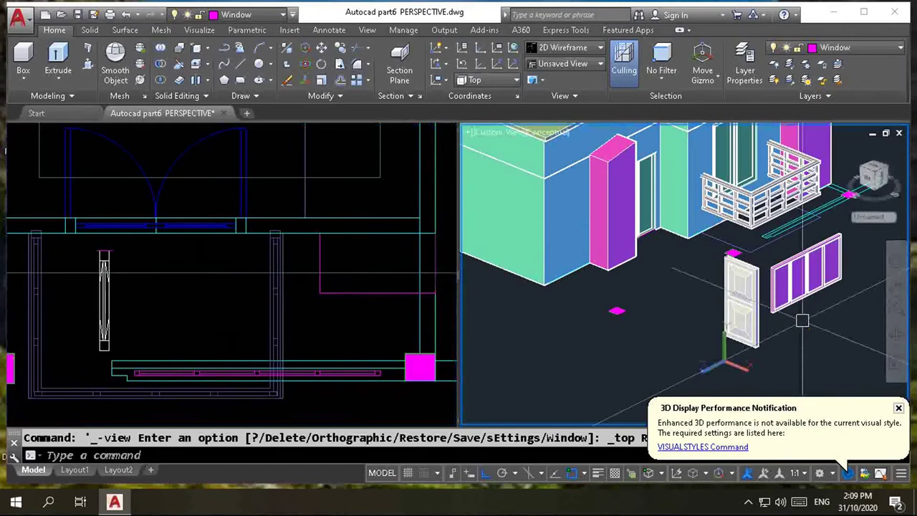
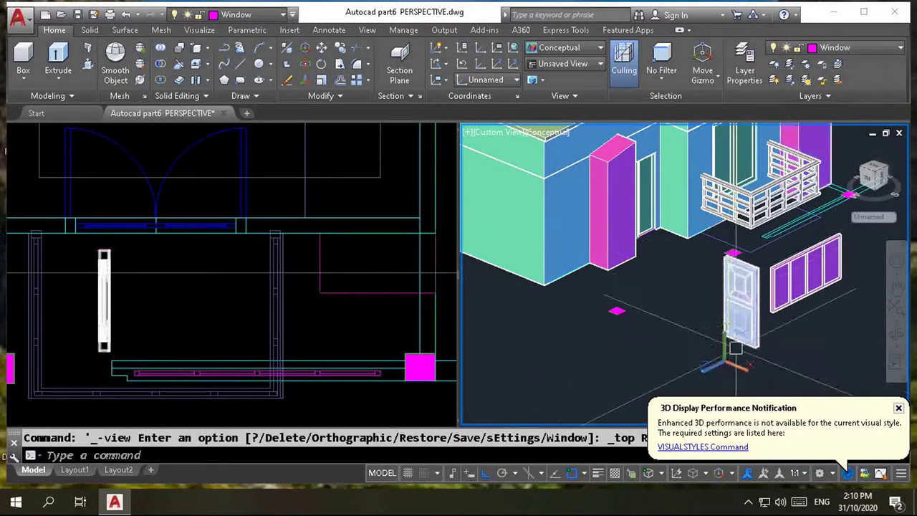
- Float and widen the layer manager, then add a new layer named window2
left_click(745, 60)
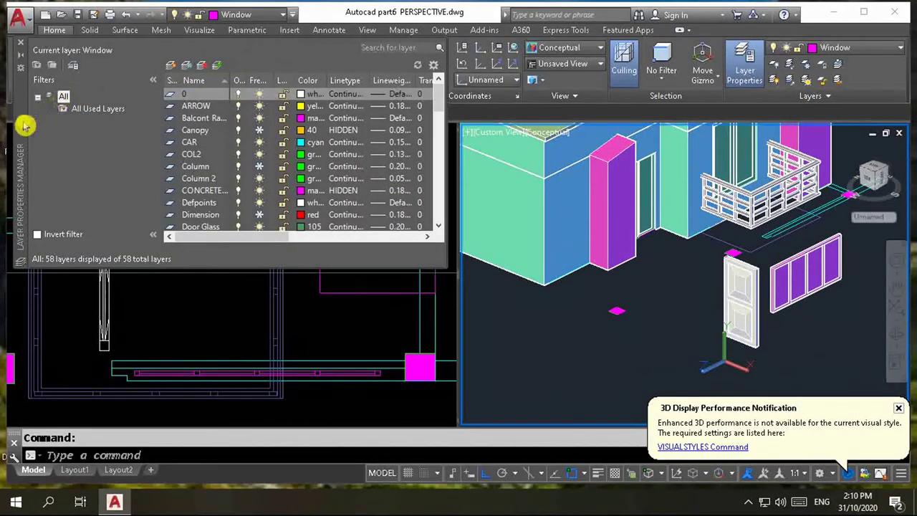
left_click_drag(19, 128, 80, 194)
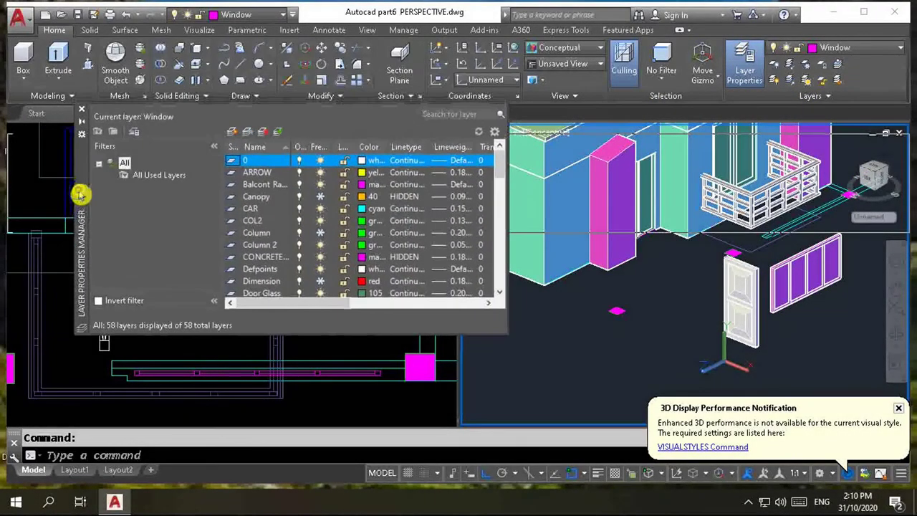
left_click_drag(508, 215, 705, 233)
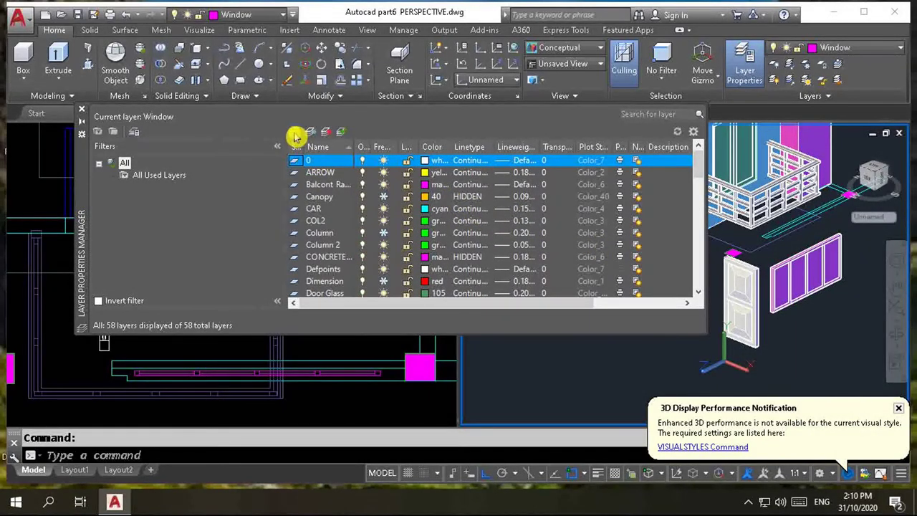
left_click(294, 132)
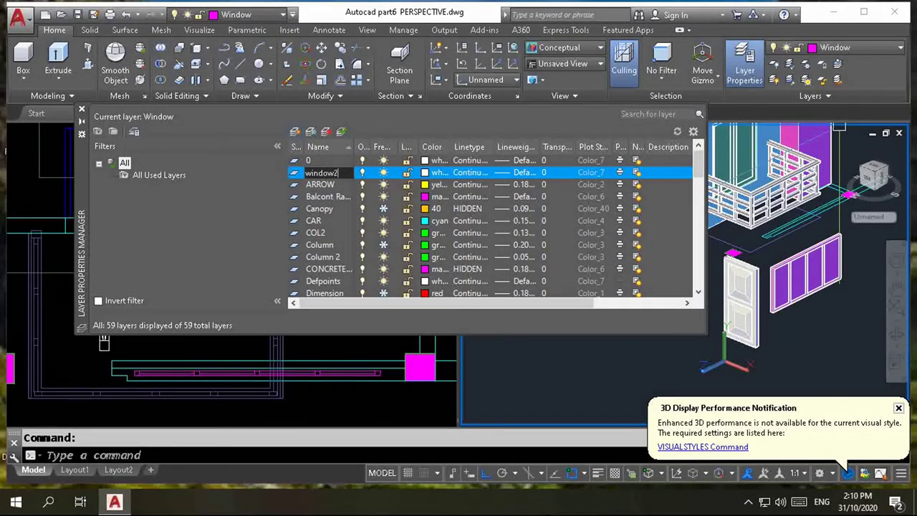
left_click(295, 136)
key("Return")
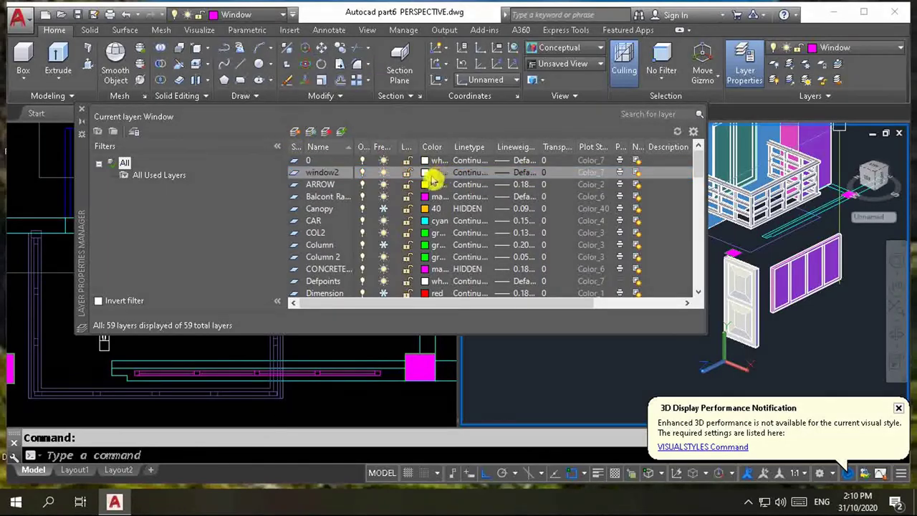
- Make window2 the current layer and give it the colour magenta
double_click(294, 173)
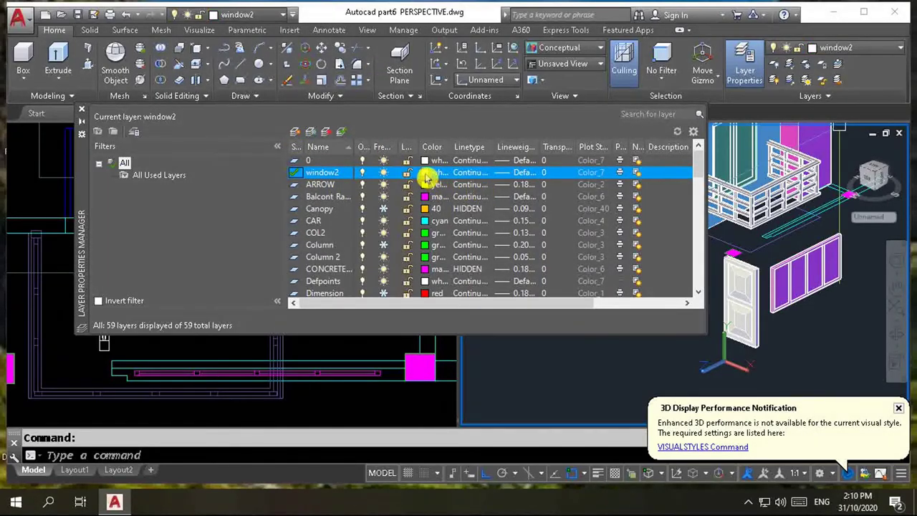
left_click(427, 178)
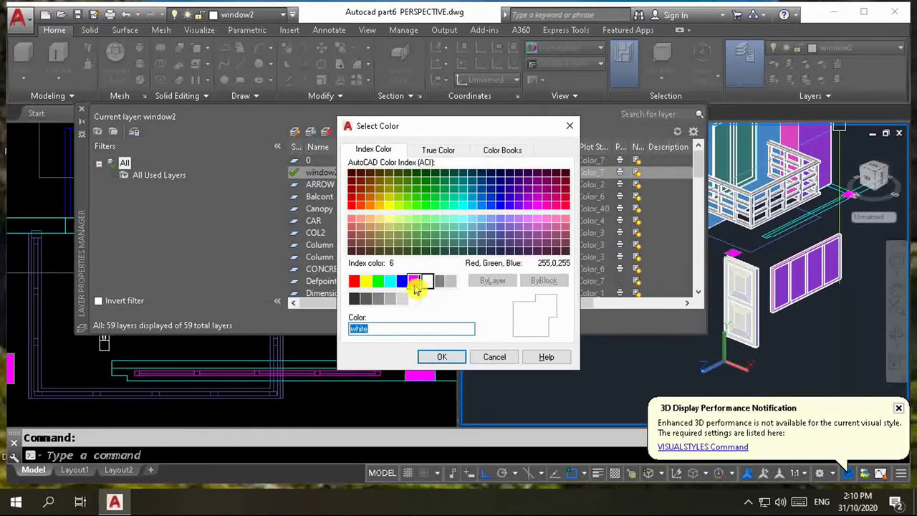
left_click(415, 285)
left_click(439, 356)
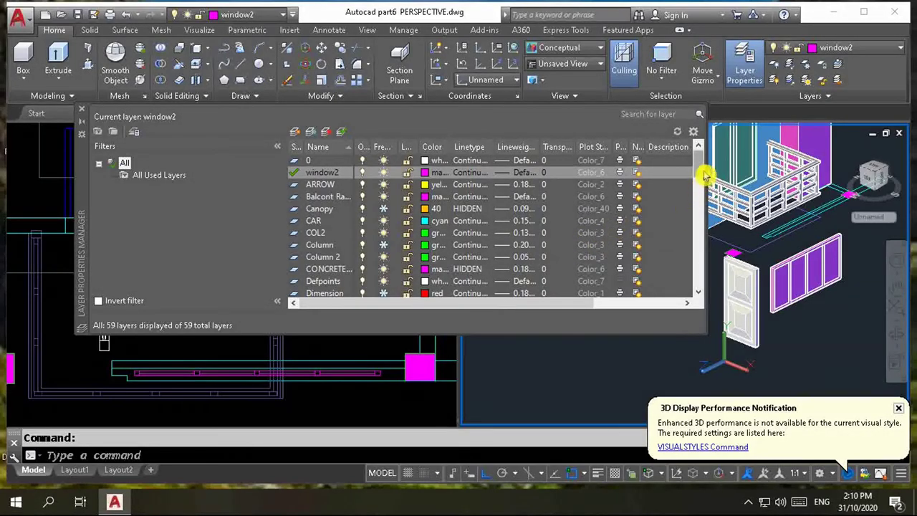
- Freeze the Window layer to hide the doors and windows, then close the layer manager
left_click_drag(706, 172, 702, 278)
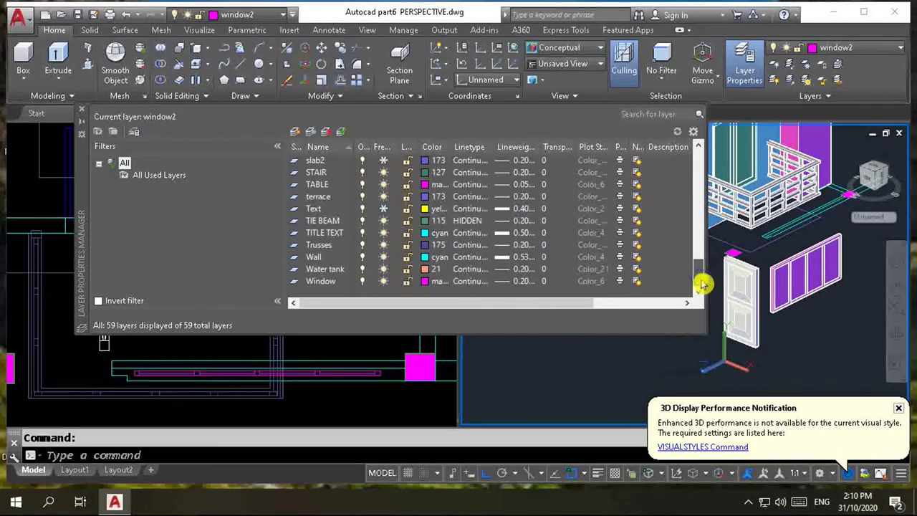
left_click(296, 287)
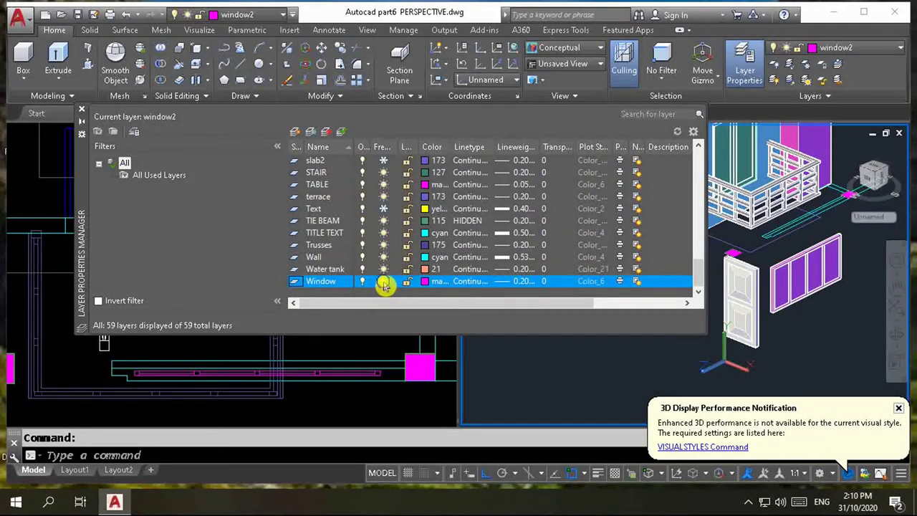
left_click(383, 283)
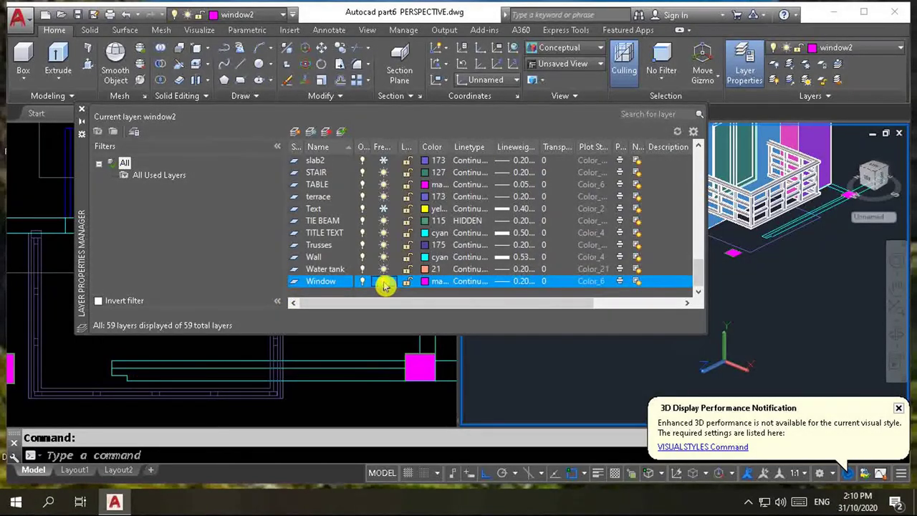
left_click(82, 133)
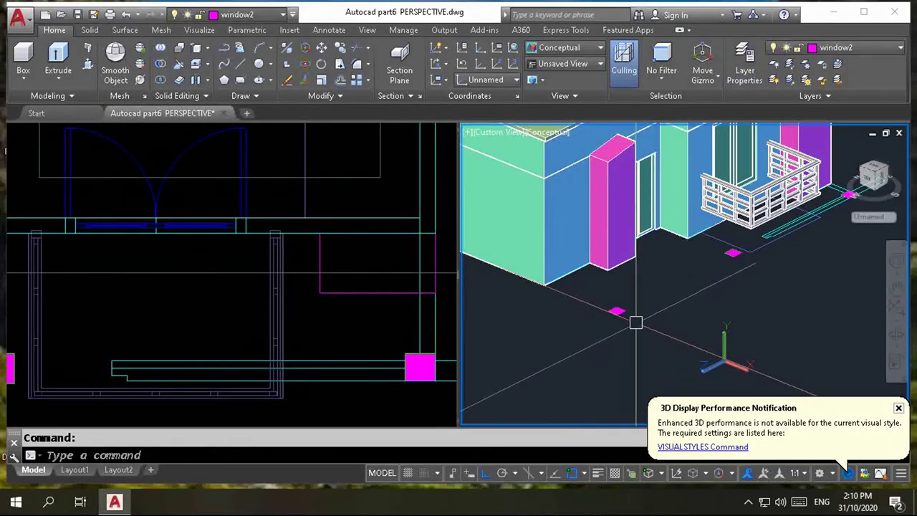
- Zoom the top plan view and set INSERT2 as the current layer
scroll(635, 320, "down", 5)
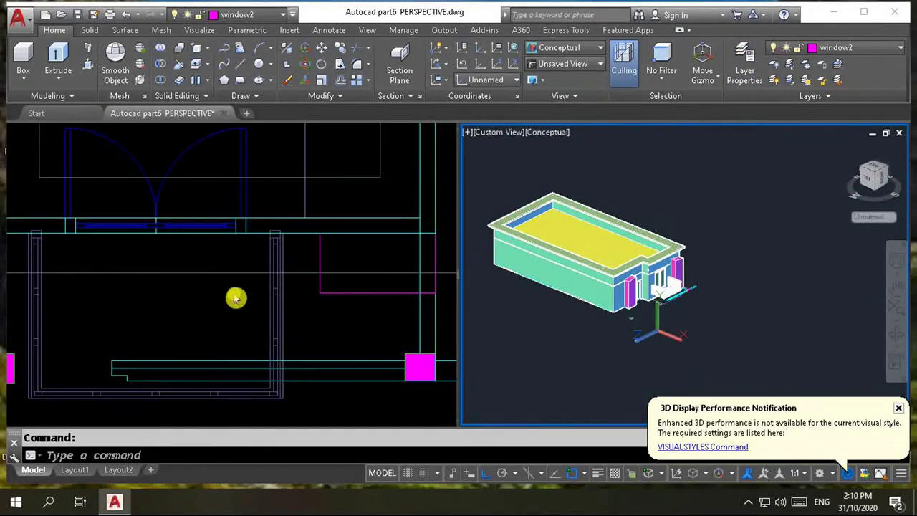
left_click(236, 299)
scroll(243, 273, "down", 5)
scroll(256, 215, "down", 3)
scroll(255, 201, "up", 2)
scroll(108, 317, "up", 2)
scroll(125, 323, "up", 3)
scroll(247, 306, "down", 5)
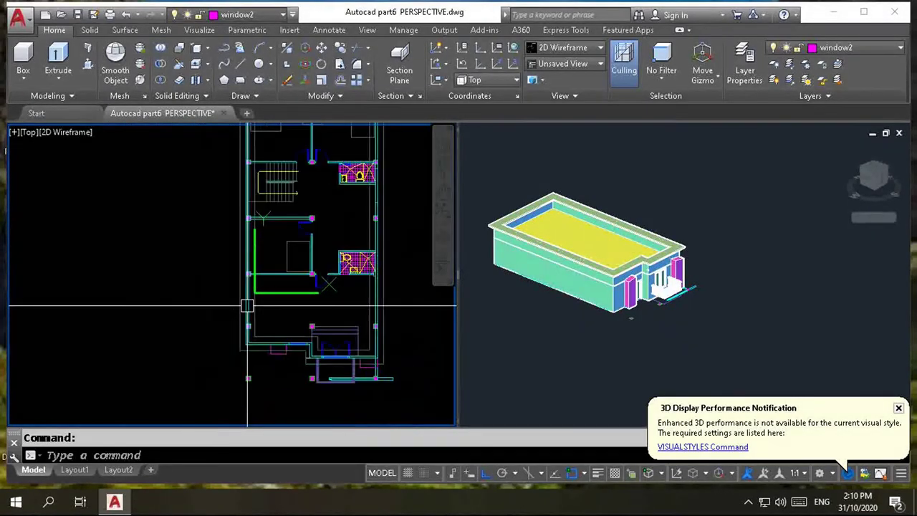
left_click(894, 49)
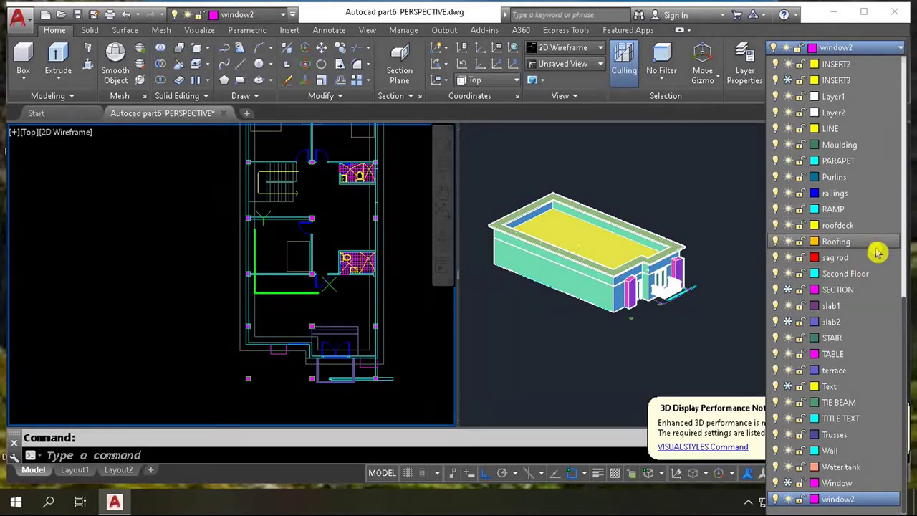
scroll(878, 252, "up", 1)
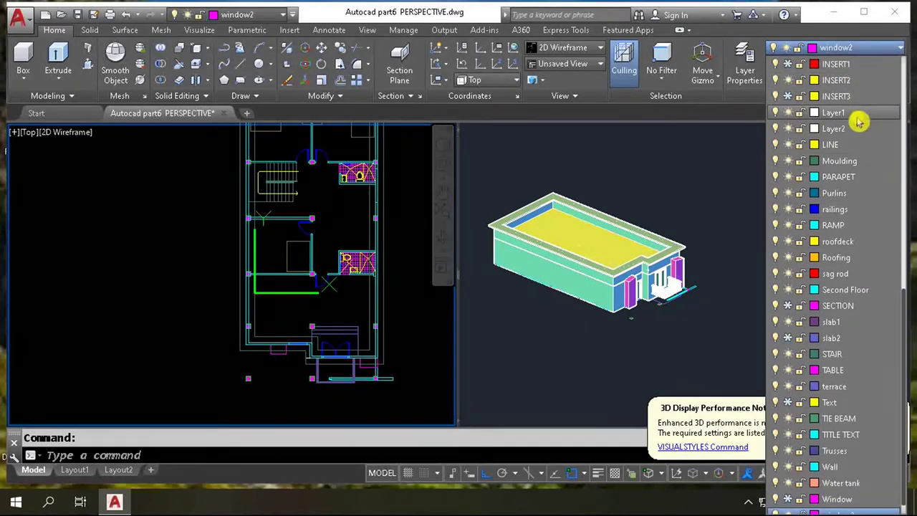
left_click(279, 310)
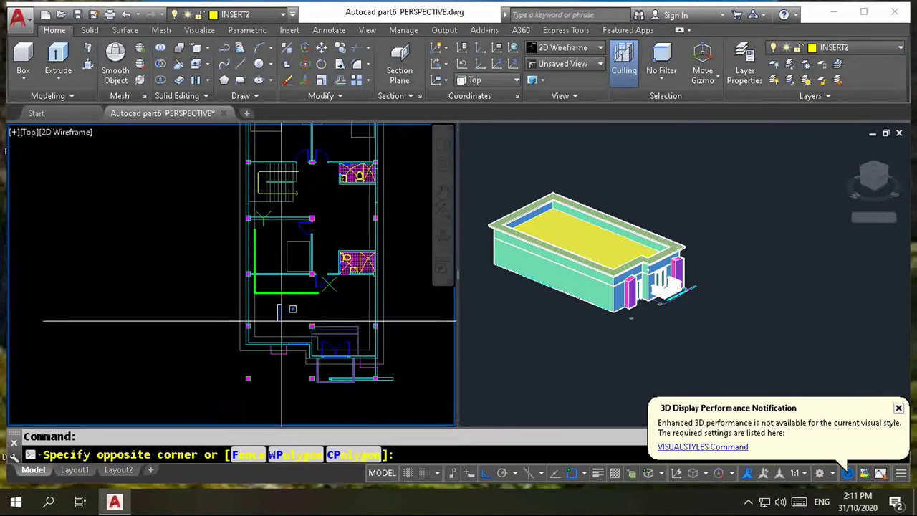
- Cancel the stray window selection in the 3D view and readjust the zoom in both viewports
scroll(262, 349, "up", 4)
scroll(263, 349, "up", 1)
scroll(261, 343, "up", 1)
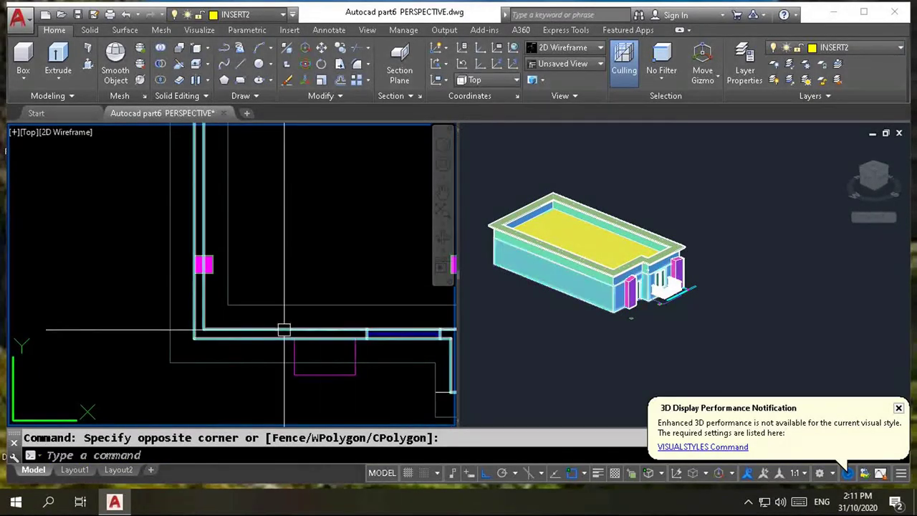
left_click(609, 295)
scroll(610, 295, "up", 1)
scroll(606, 324, "up", 3)
scroll(606, 325, "up", 1)
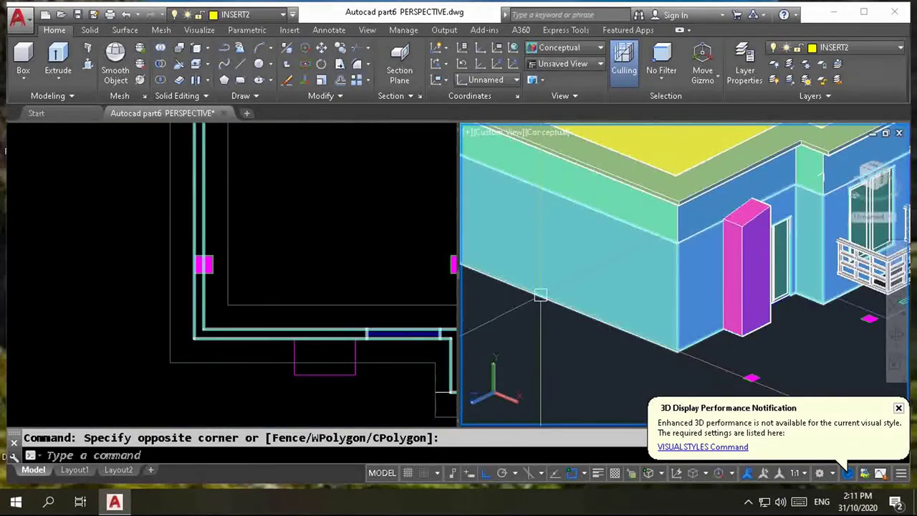
key("Escape")
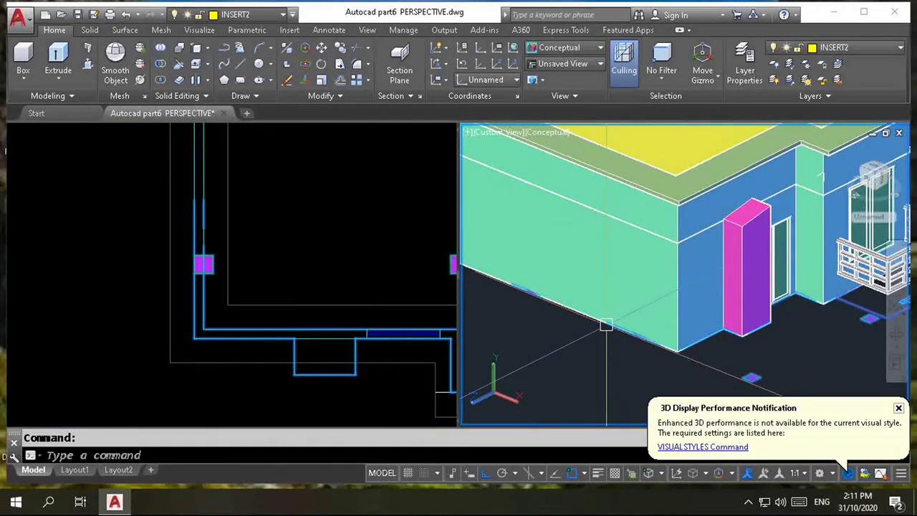
left_click(330, 287)
scroll(323, 283, "down", 2)
scroll(328, 301, "down", 2)
scroll(378, 222, "up", 2)
scroll(371, 308, "down", 2)
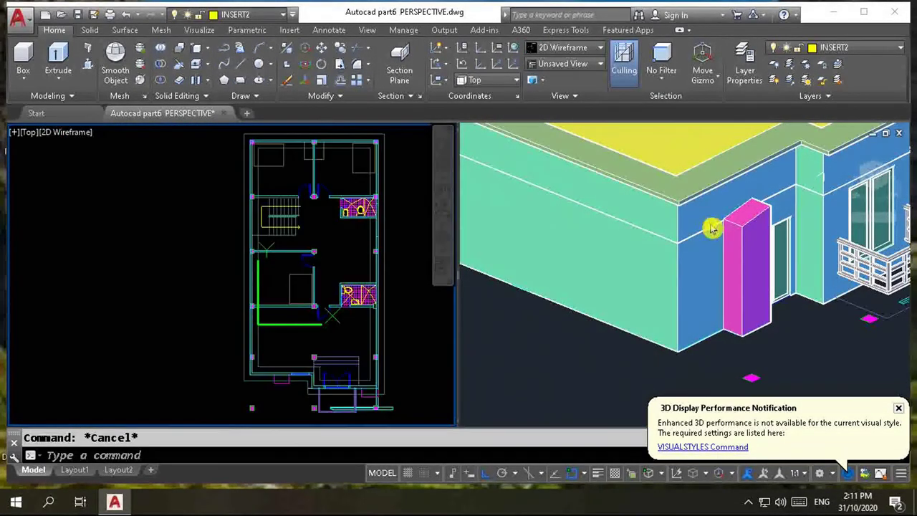
left_click(866, 50)
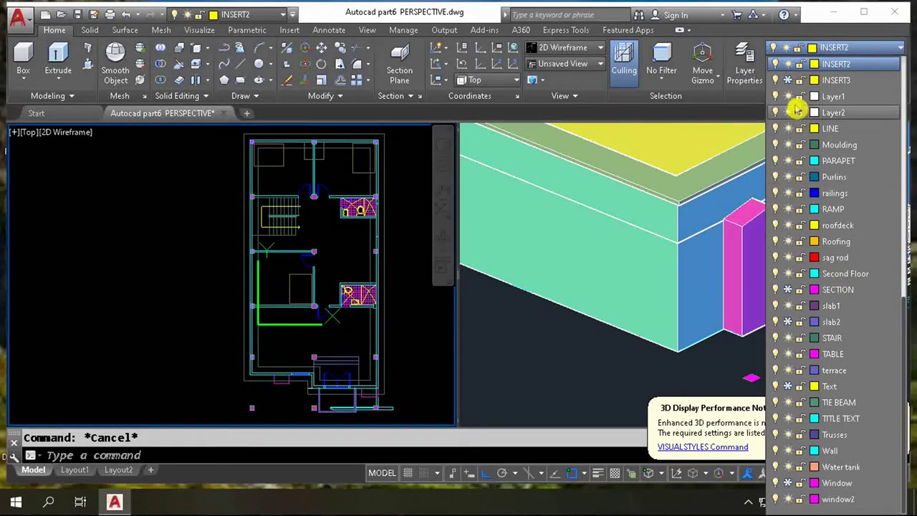
left_click(787, 63)
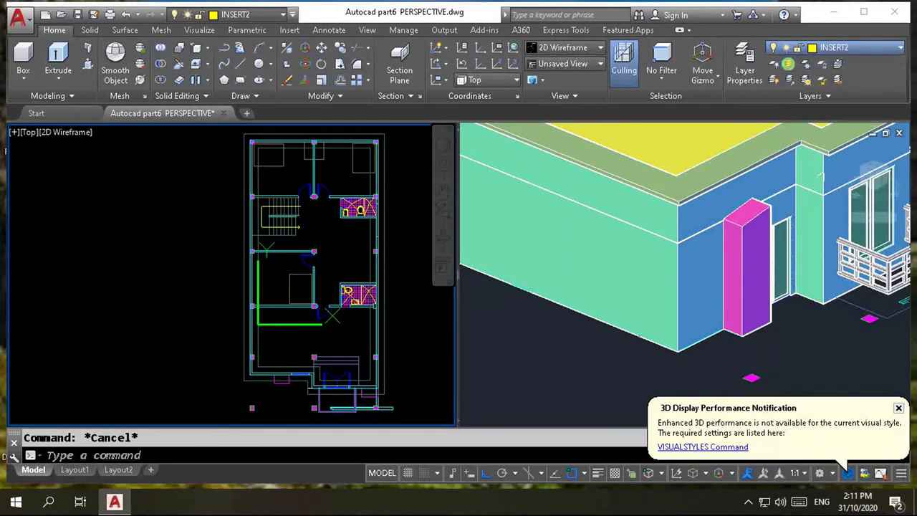
left_click(538, 269)
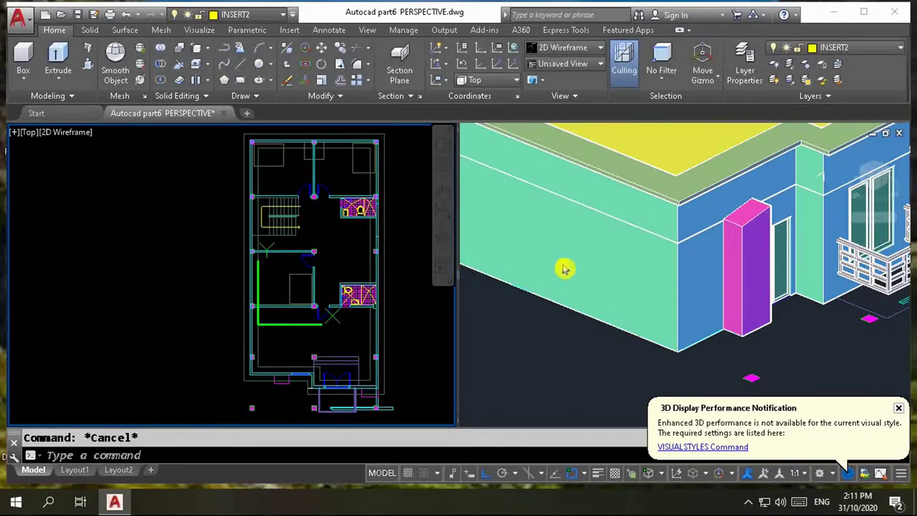
left_click(813, 49)
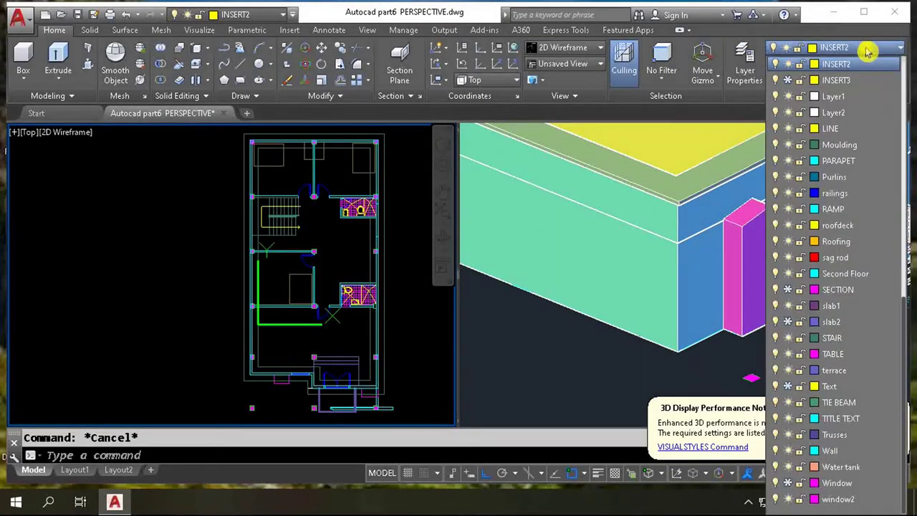
left_click(847, 160)
left_click(829, 47)
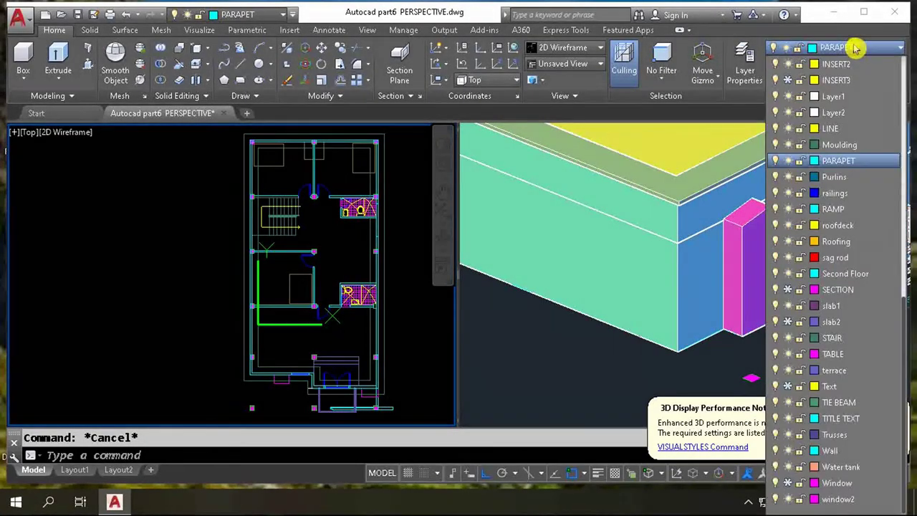
left_click(788, 64)
left_click(788, 65)
left_click(789, 65)
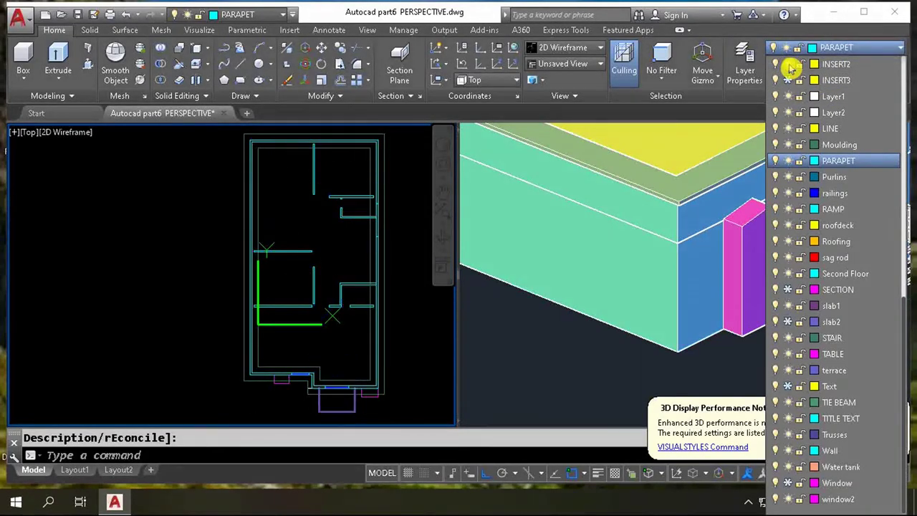
left_click(788, 64)
left_click(788, 64)
left_click(789, 65)
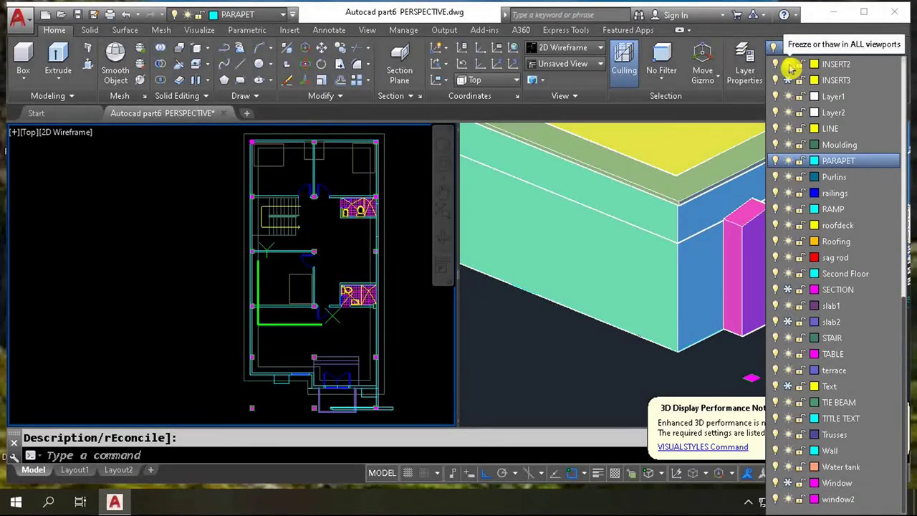
left_click(788, 484)
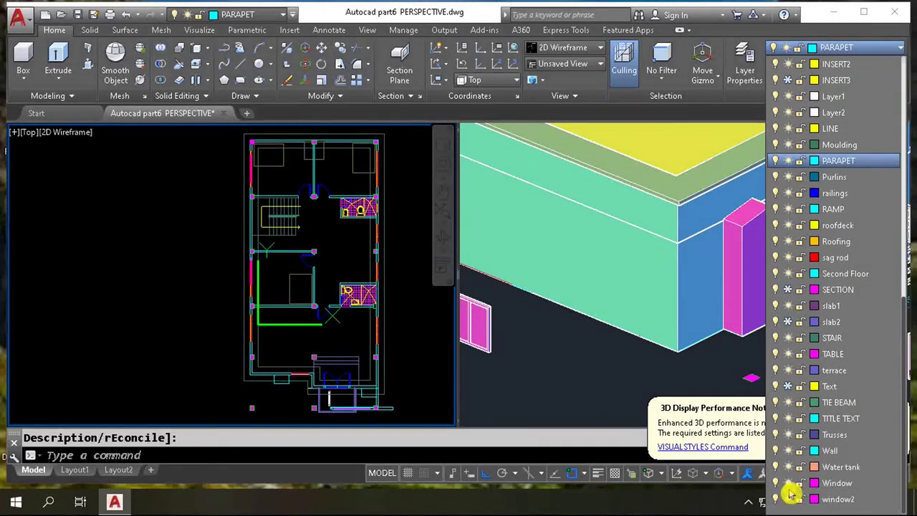
left_click(550, 392)
scroll(251, 331, "up", 5)
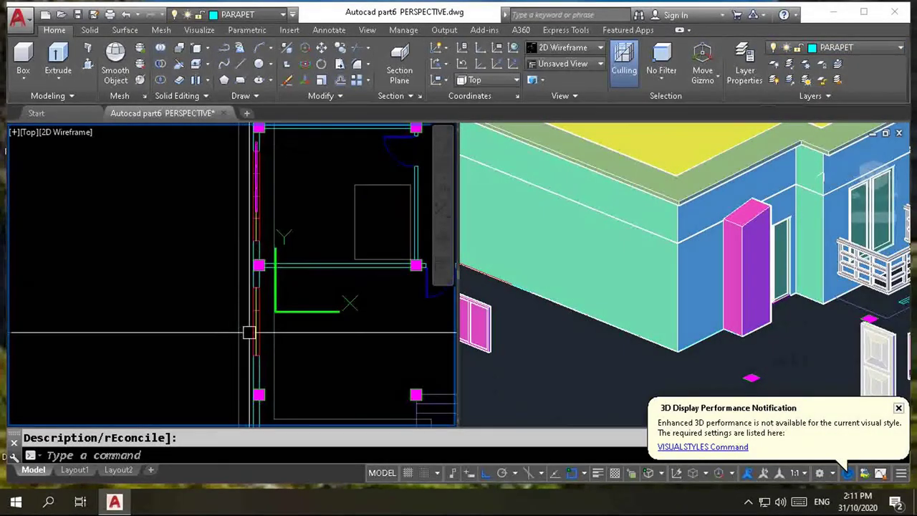
scroll(261, 330, "up", 2)
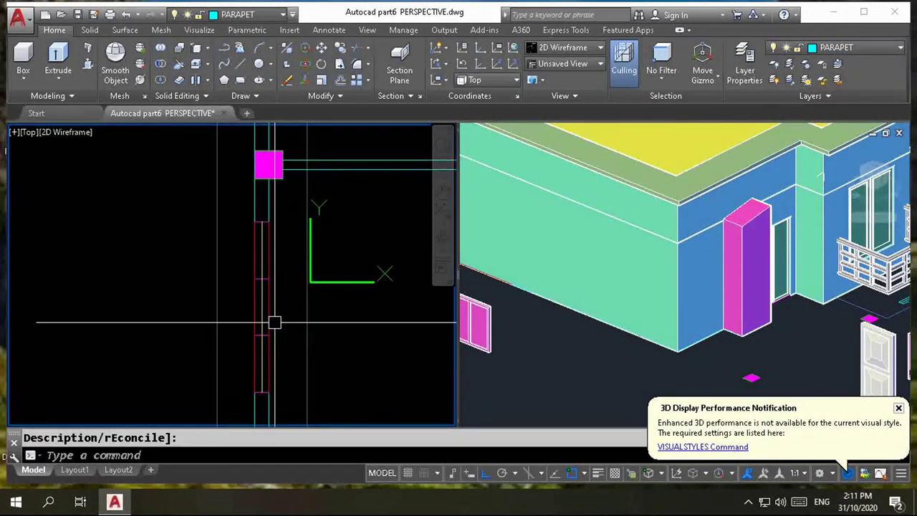
left_click(273, 320)
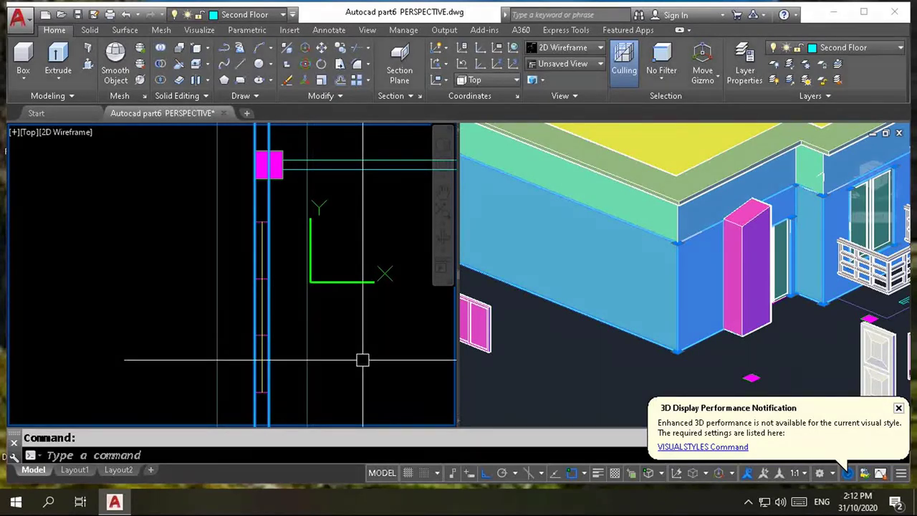
key("Escape")
left_click(530, 351)
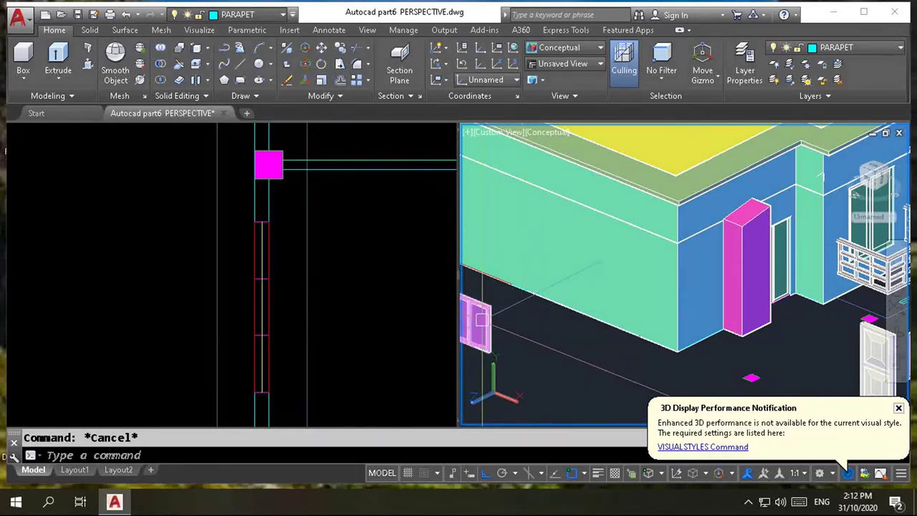
- Zoom the floor plan and select the loose window piece beside the house in 3D
scroll(554, 349, "down", 4)
scroll(551, 350, "up", 2)
scroll(548, 349, "down", 1)
scroll(544, 348, "up", 2)
scroll(544, 347, "down", 2)
scroll(542, 348, "down", 2)
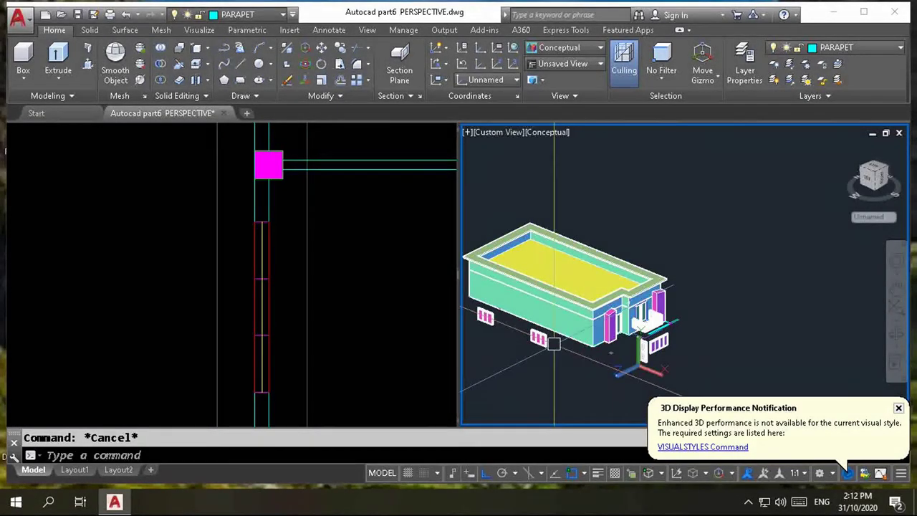
scroll(531, 351, "up", 3)
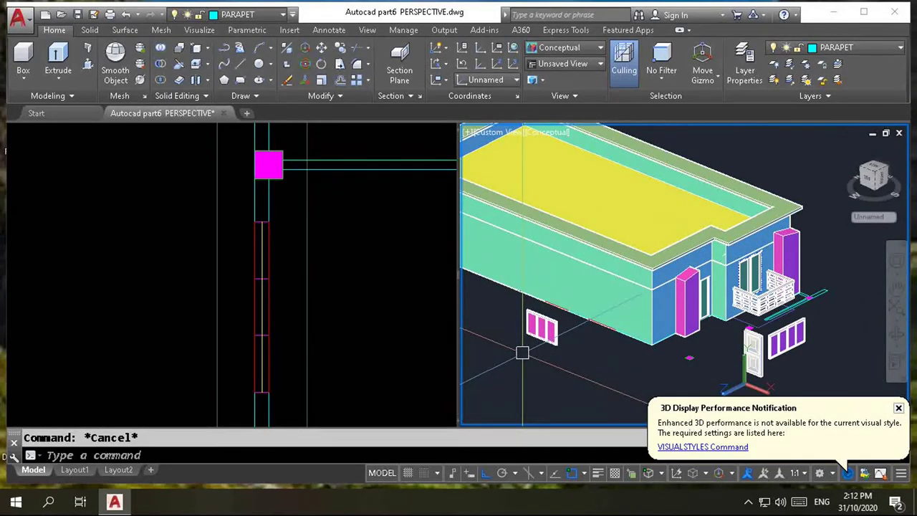
left_click(307, 327)
scroll(293, 312, "down", 5)
scroll(297, 287, "down", 5)
scroll(272, 272, "up", 6)
left_click(546, 364)
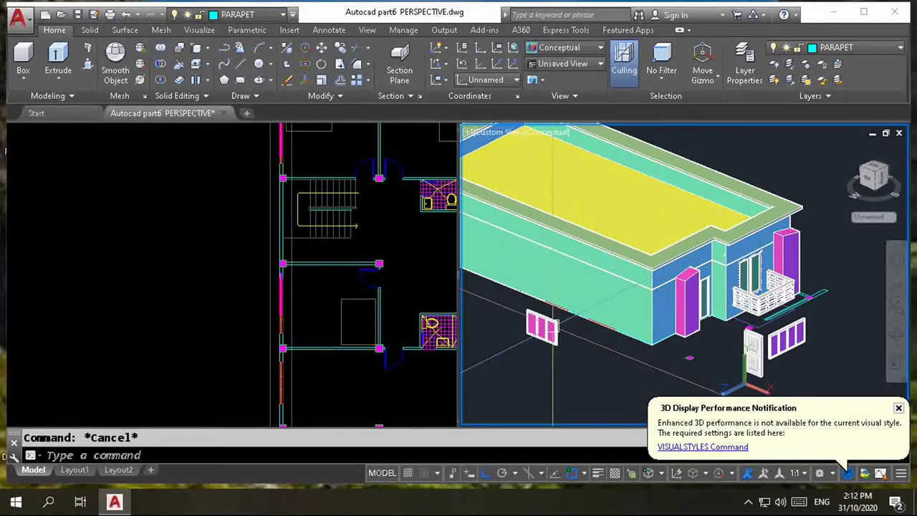
left_click(563, 326)
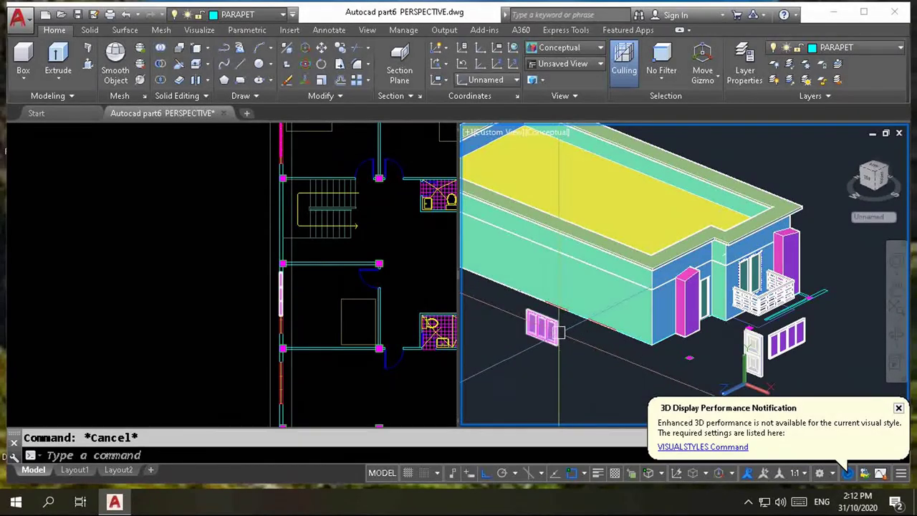
- Adjust the plan and 3D views around the selected window pieces and bring up the layer list
left_click(201, 321)
scroll(200, 321, "down", 5)
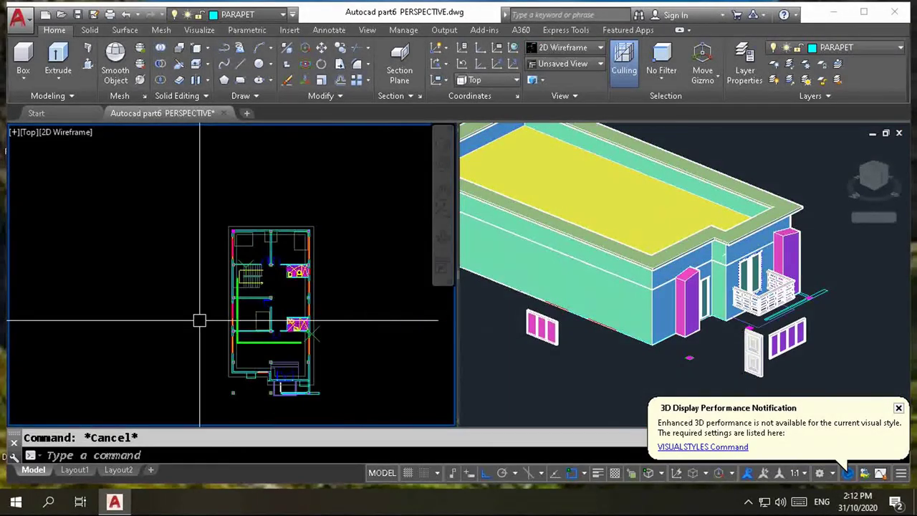
left_click(542, 326)
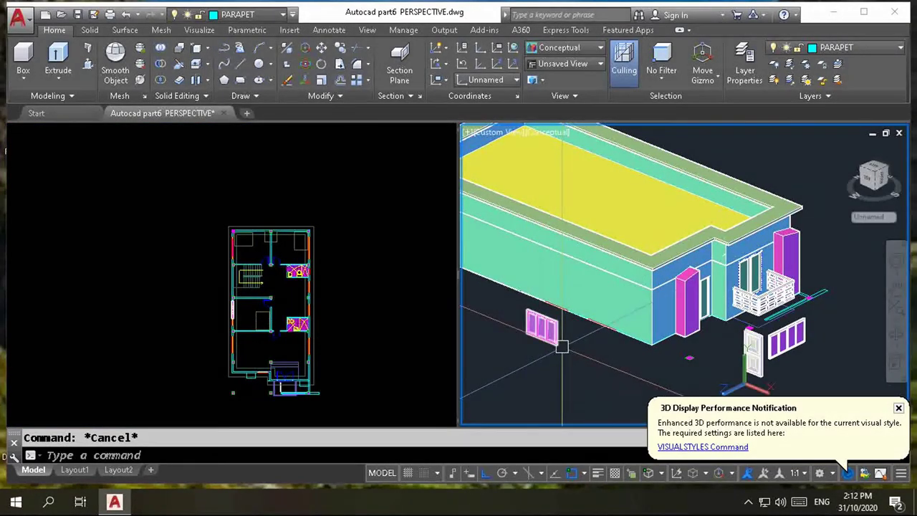
left_click(236, 344)
scroll(243, 319, "up", 2)
scroll(244, 315, "up", 2)
scroll(246, 313, "up", 1)
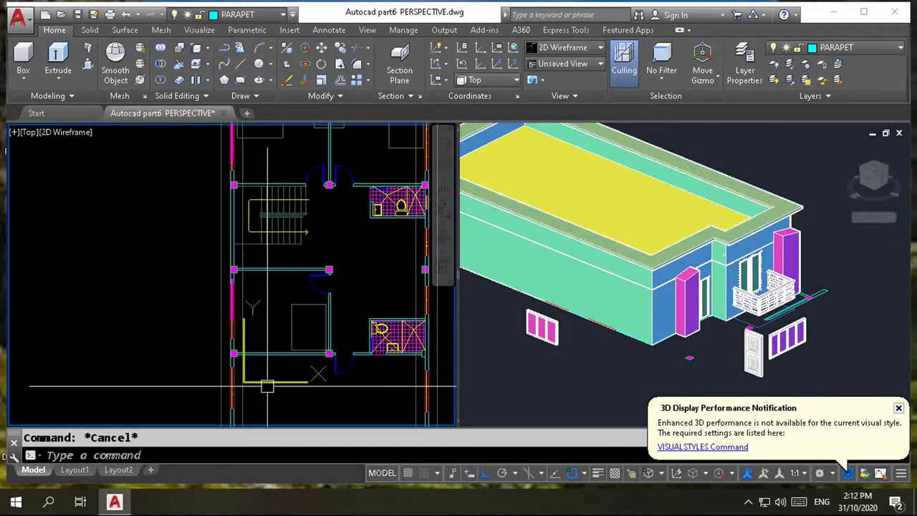
left_click(498, 330)
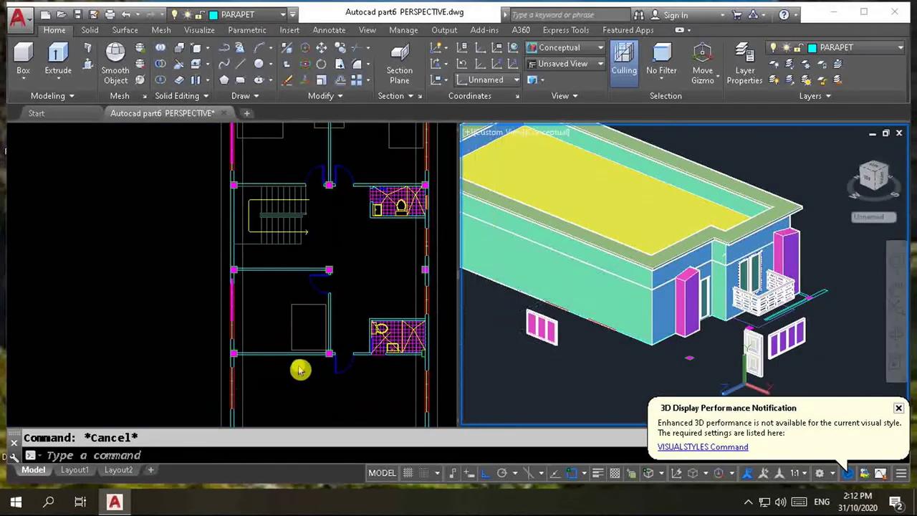
left_click(260, 378)
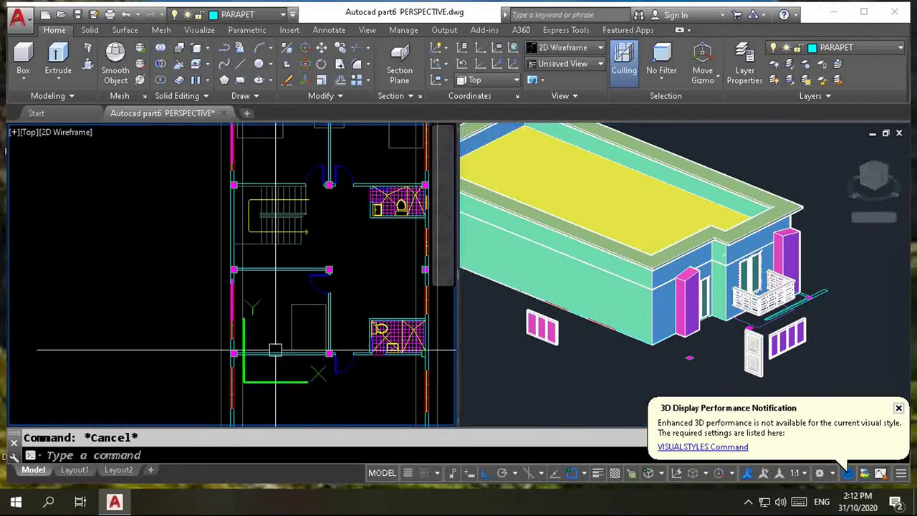
scroll(266, 212, "down", 5)
scroll(243, 182, "up", 10)
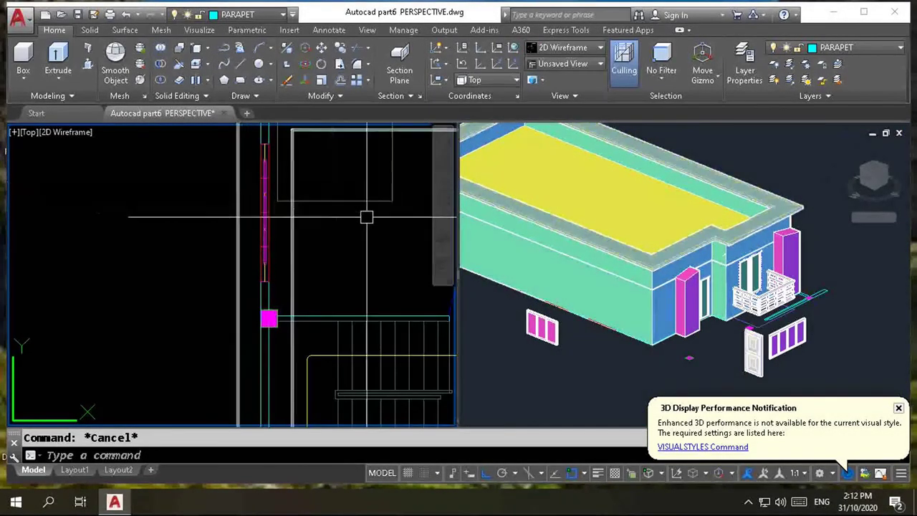
left_click(620, 376)
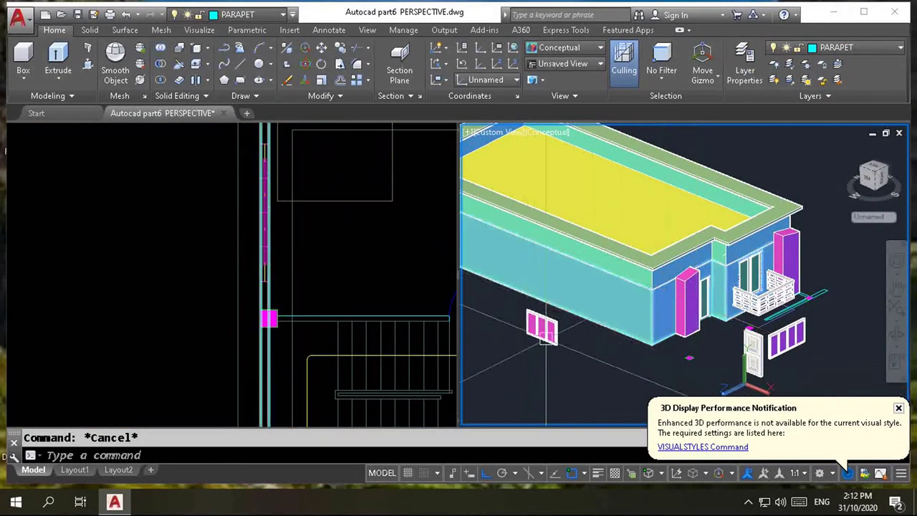
scroll(550, 354, "up", 2)
scroll(550, 354, "up", 1)
scroll(556, 327, "down", 6)
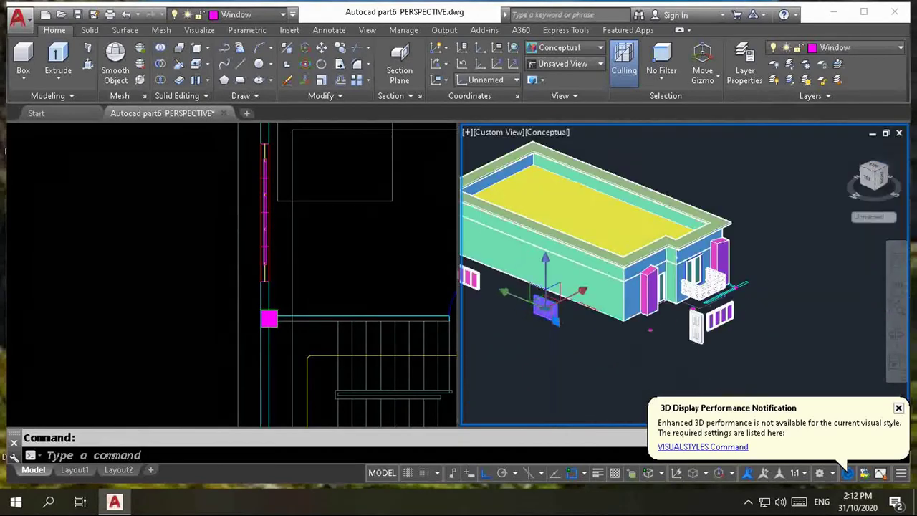
scroll(684, 331, "up", 3)
scroll(682, 301, "down", 5)
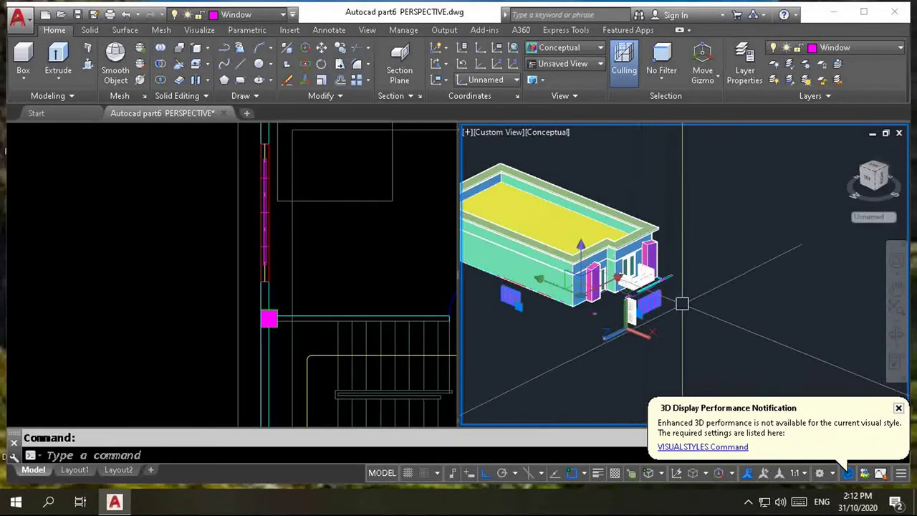
scroll(589, 300, "up", 2)
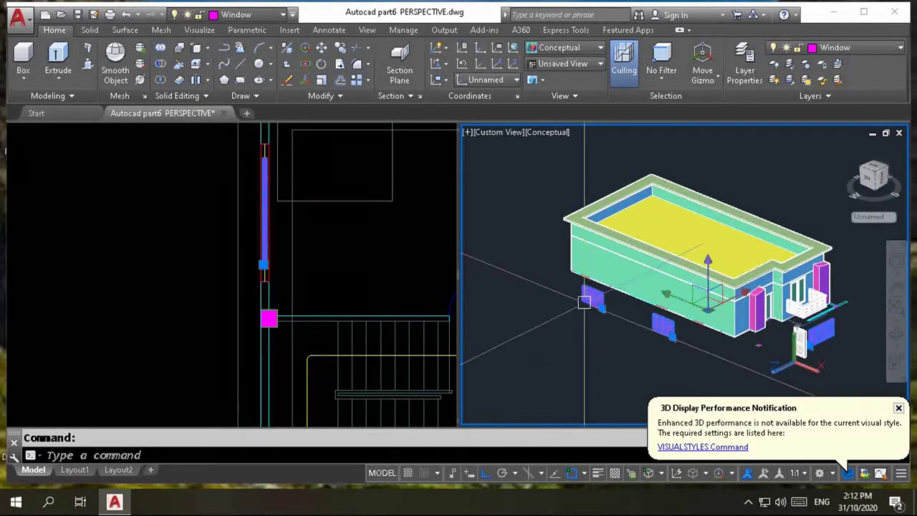
scroll(589, 300, "down", 1)
left_click(881, 49)
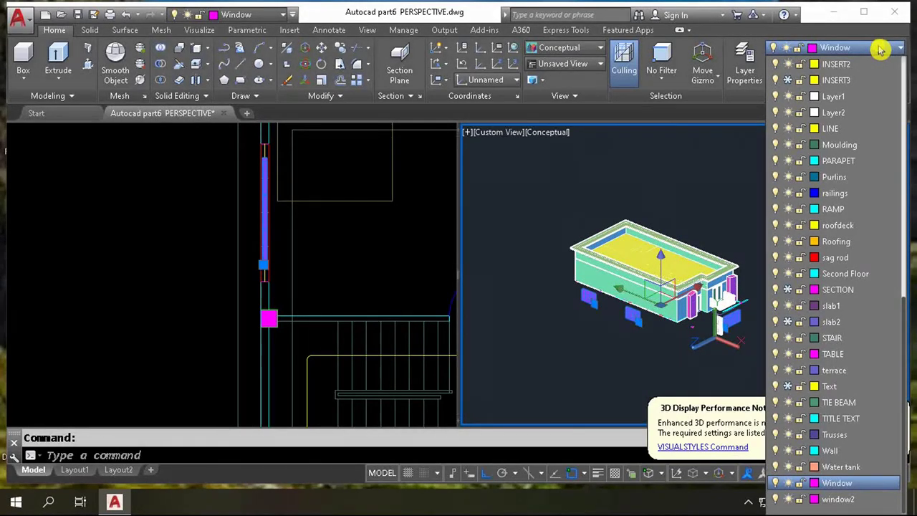
- Put the loose window pieces on layer window2 and freeze window2 to hide them
left_click(851, 499)
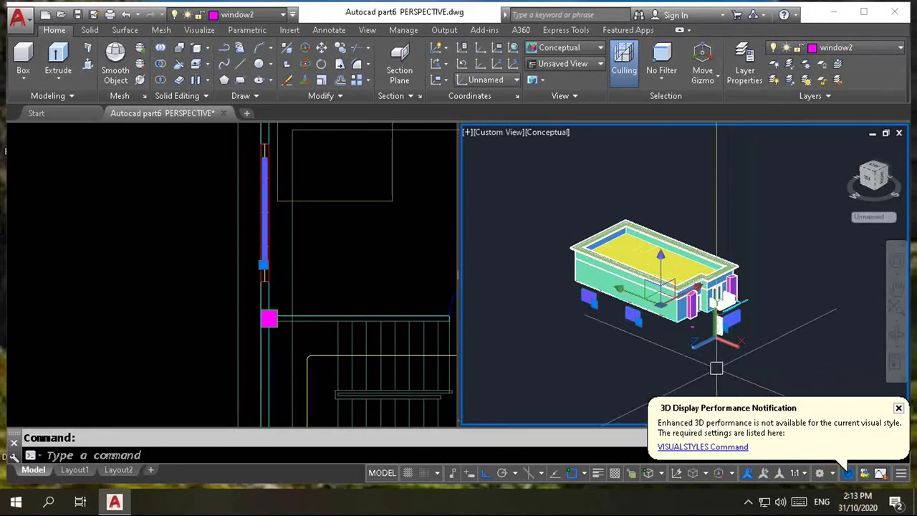
key("Escape")
middle_click_drag(699, 364, 726, 323, "shift")
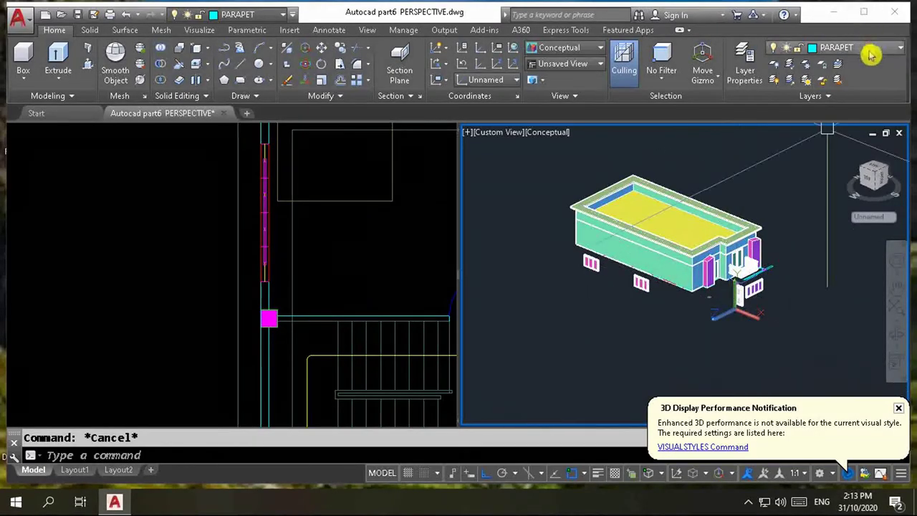
left_click(870, 49)
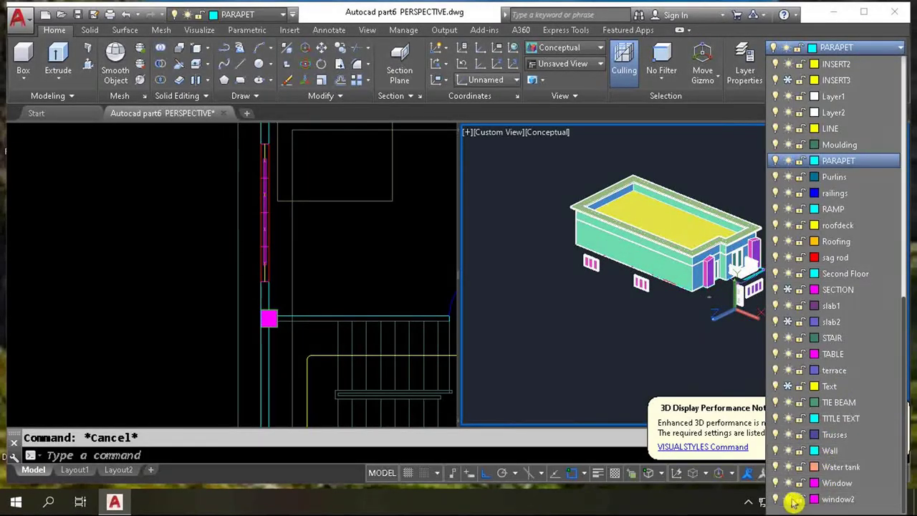
left_click(645, 337)
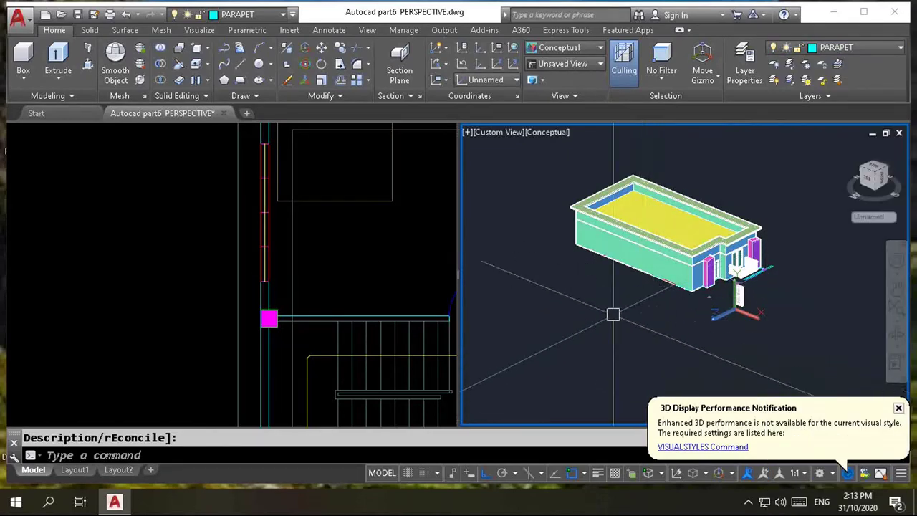
left_click(316, 282)
- Set Window as the current layer in place of PARAPET
scroll(316, 281, "down", 2)
scroll(316, 253, "down", 1)
scroll(308, 328, "up", 3)
scroll(333, 296, "up", 2)
scroll(333, 296, "up", 2)
scroll(301, 322, "down", 1)
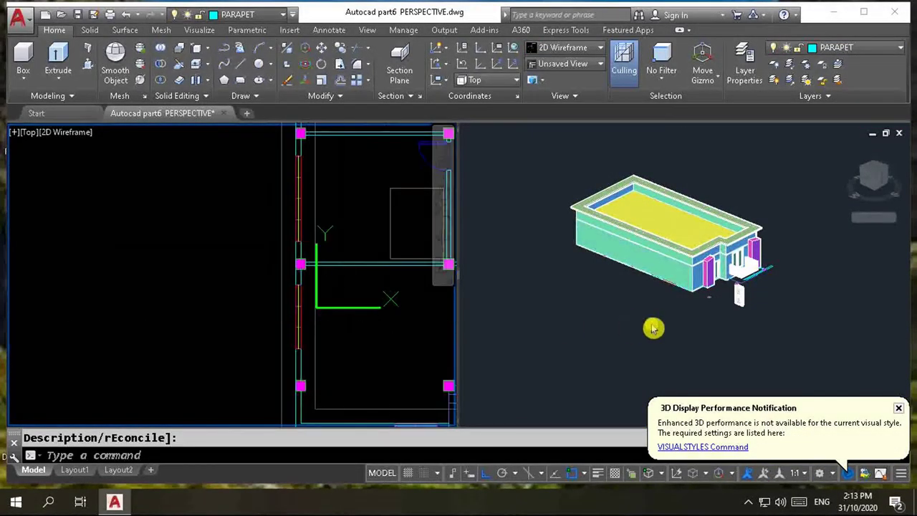
left_click(674, 320)
left_click(334, 323)
scroll(327, 319, "down", 3)
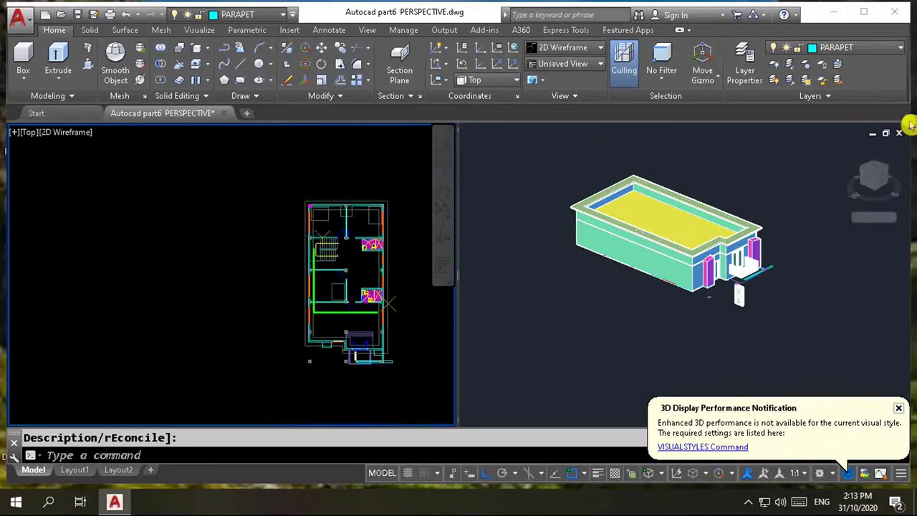
left_click(862, 49)
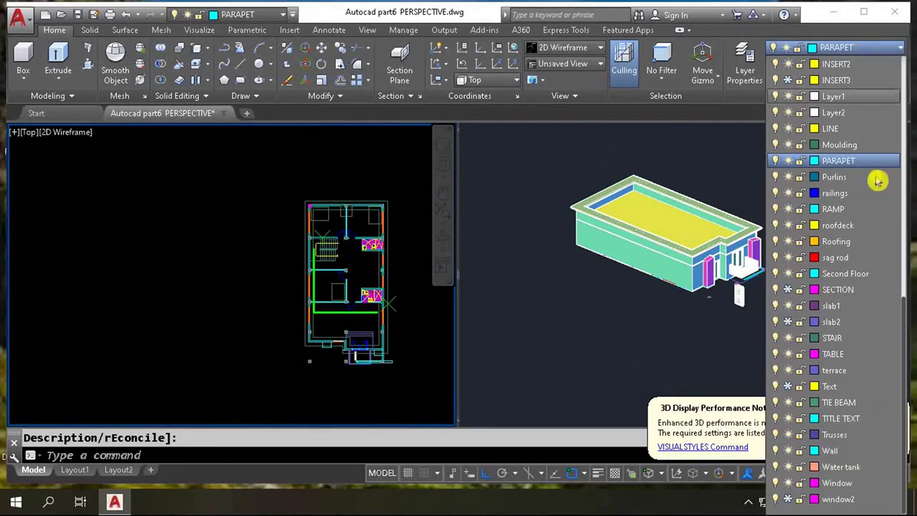
left_click(850, 485)
scroll(361, 308, "down", 3)
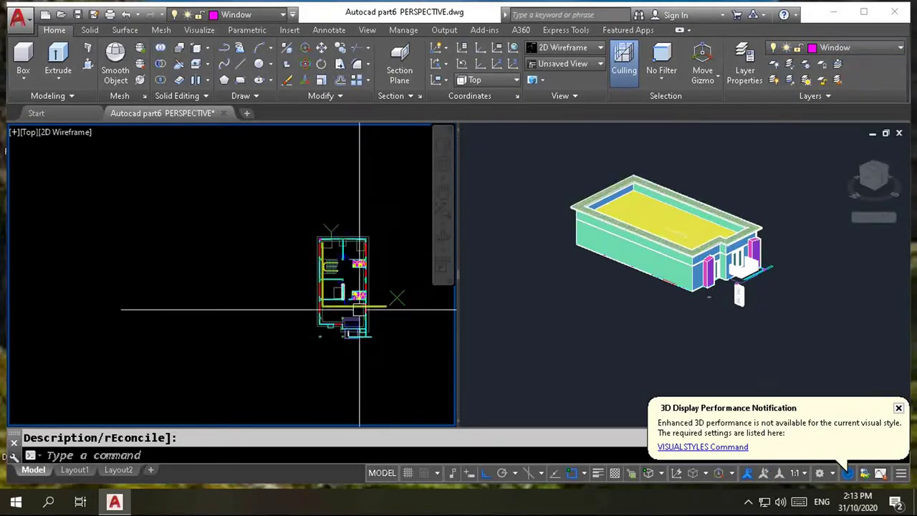
- Zoom the plan and 3D views to locate the window element on the long side wall
scroll(369, 286, "up", 3)
scroll(387, 283, "up", 2)
scroll(313, 326, "down", 2)
scroll(283, 306, "up", 5)
scroll(286, 298, "up", 2)
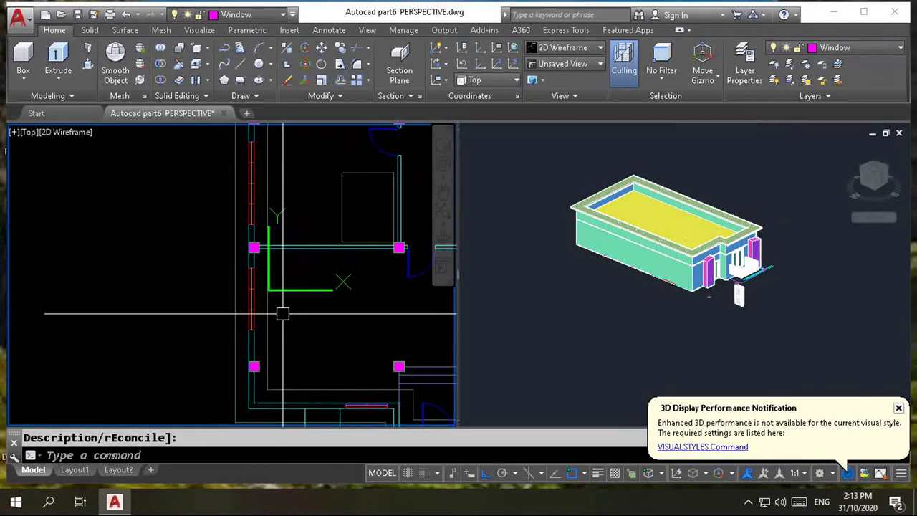
scroll(286, 337, "down", 3)
scroll(287, 359, "up", 3)
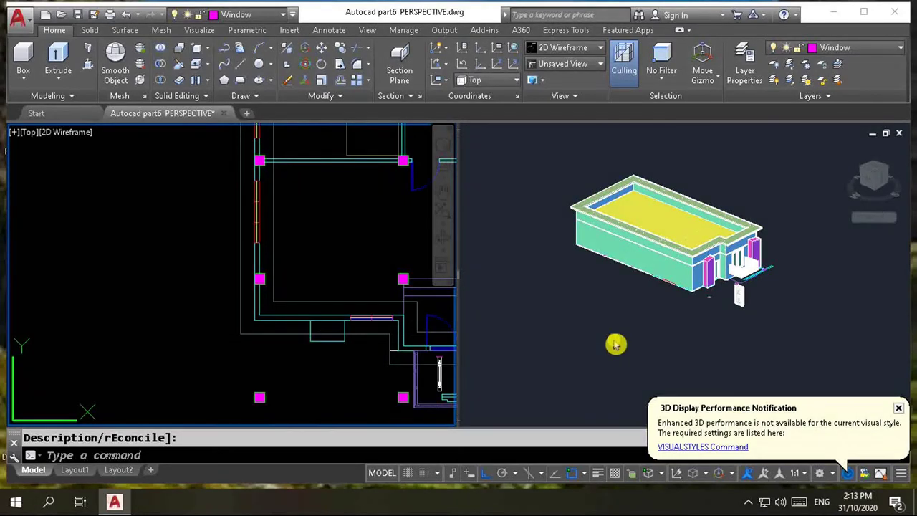
left_click(769, 306)
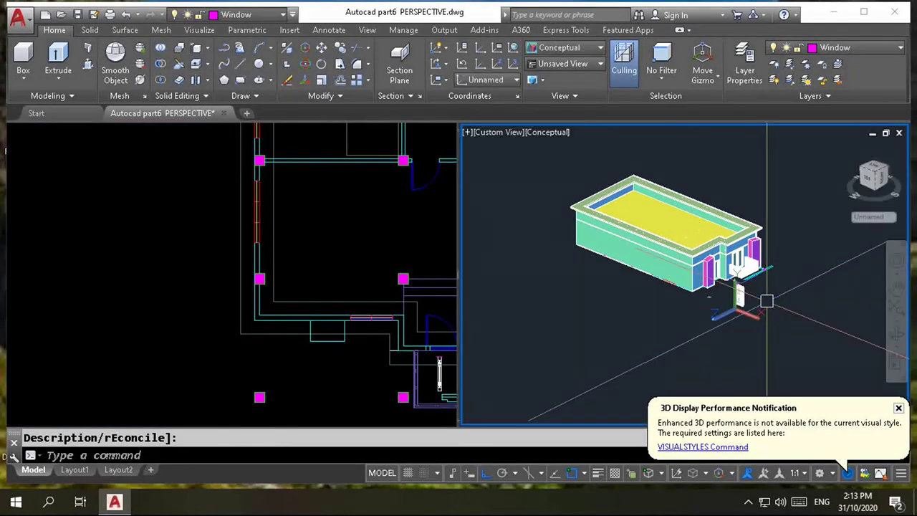
left_click(335, 381)
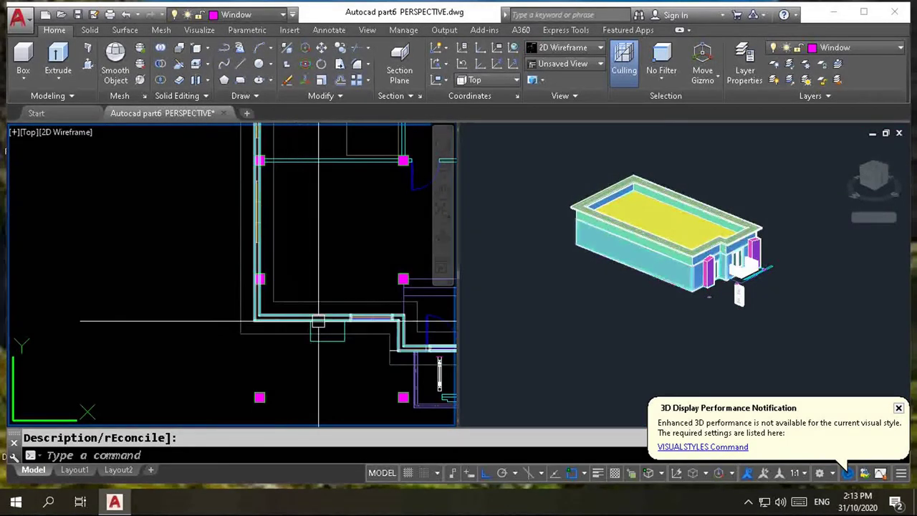
scroll(316, 305, "down", 3)
scroll(293, 265, "up", 5)
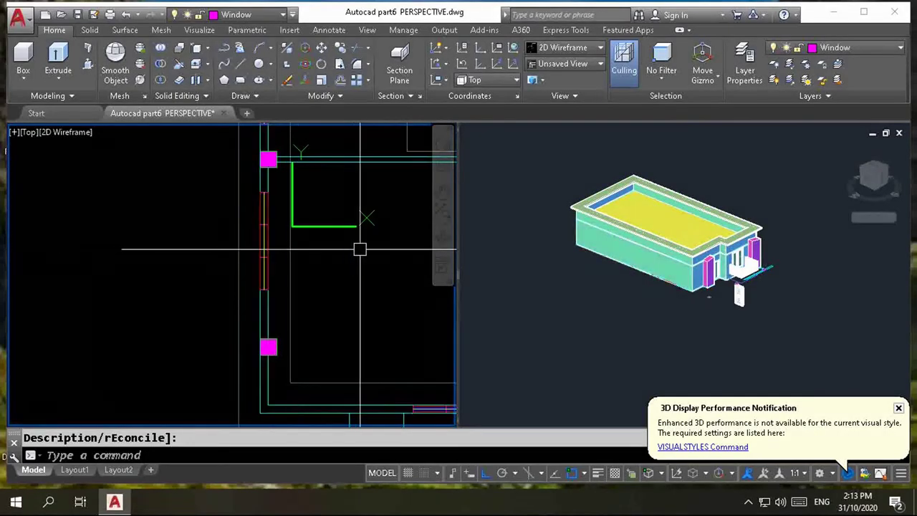
scroll(360, 249, "down", 3)
left_click(681, 297)
scroll(681, 297, "up", 5)
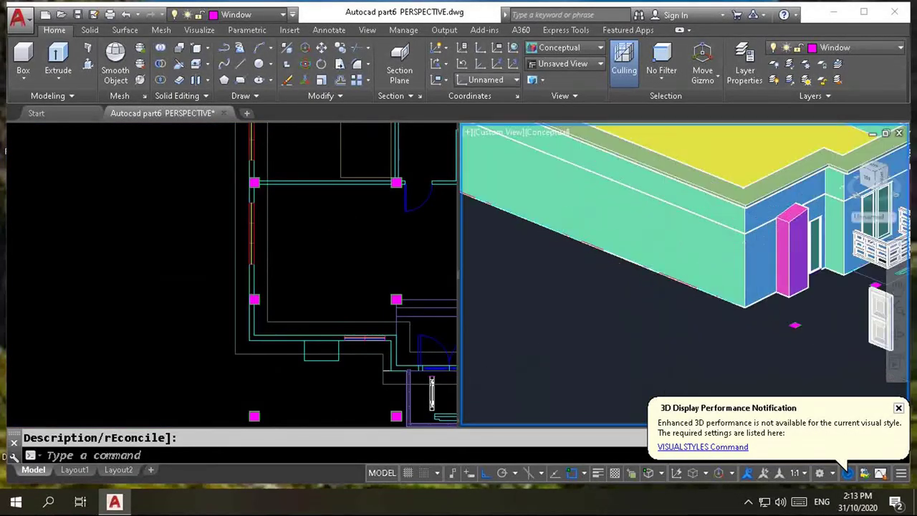
scroll(681, 281, "up", 3)
left_click(256, 258)
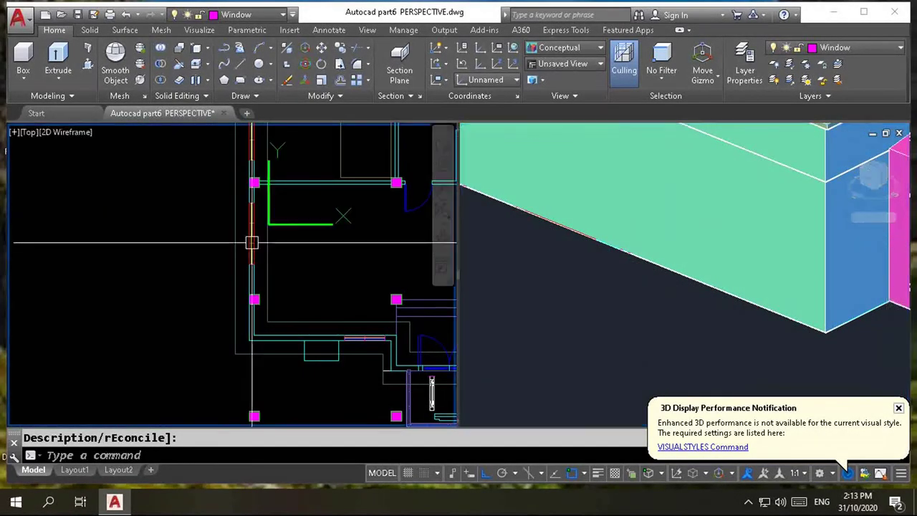
scroll(272, 268, "down", 3)
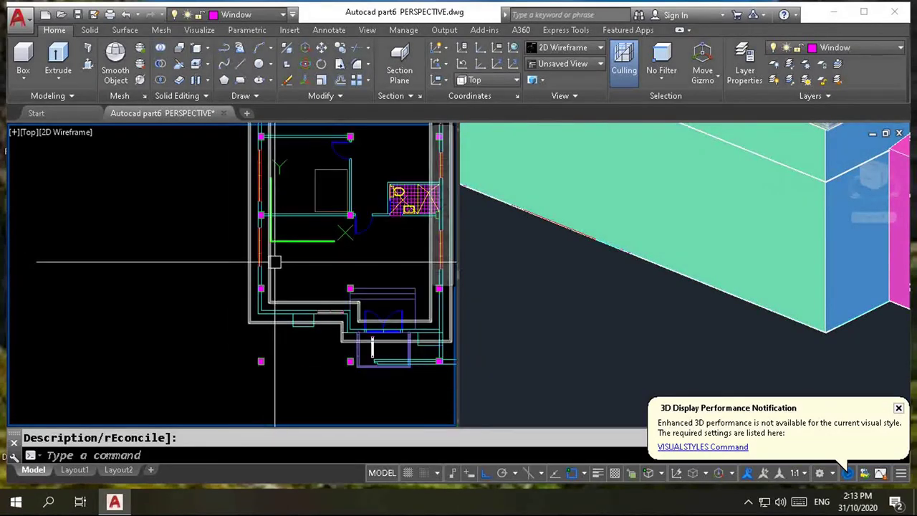
scroll(277, 297, "up", 3)
left_click(242, 283)
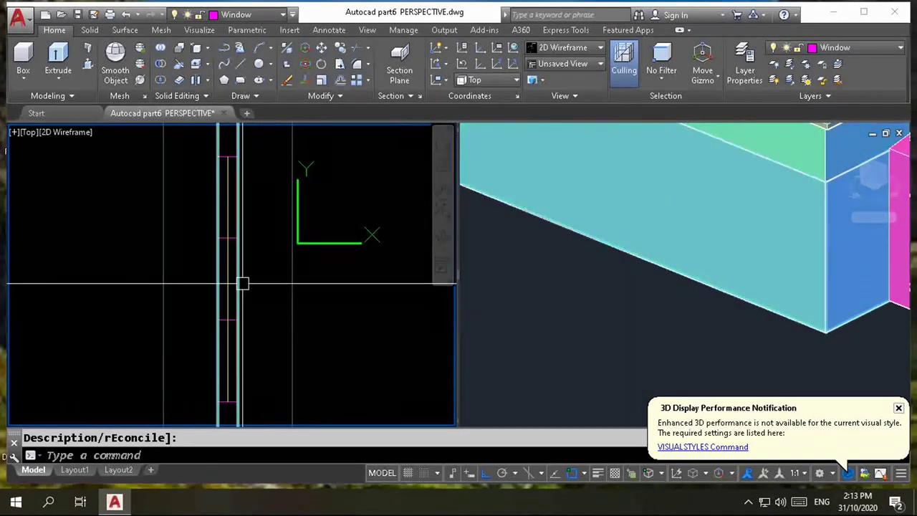
left_click(228, 242)
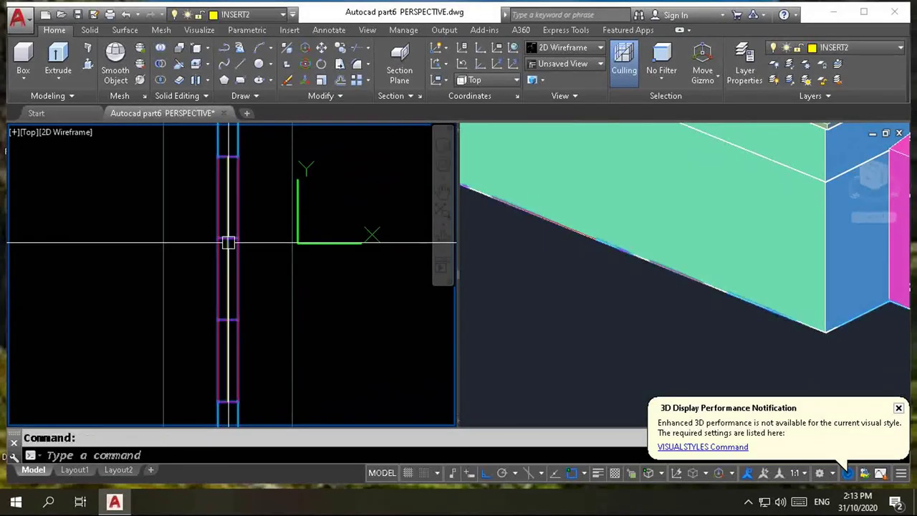
key("Escape")
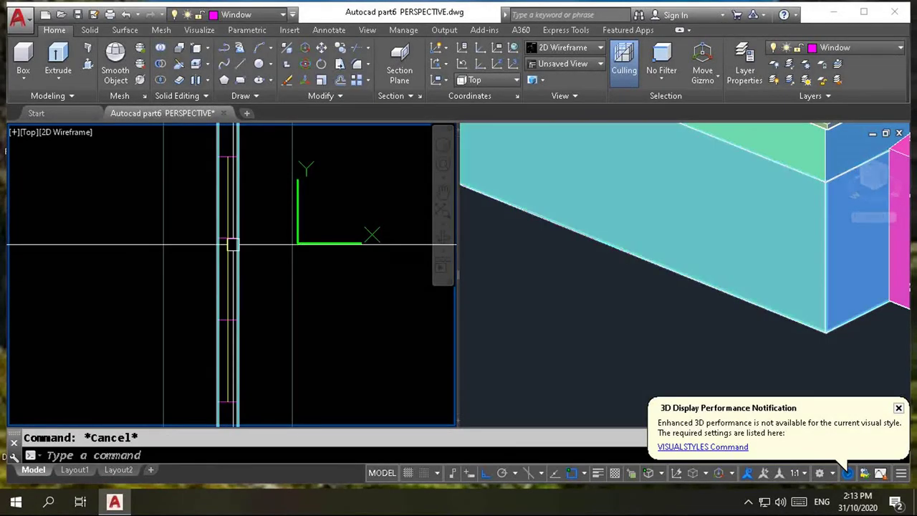
- Move the window element 900 units up along Z (@0,0,900) with MOVE
type("m")
key("Return")
left_click(230, 247)
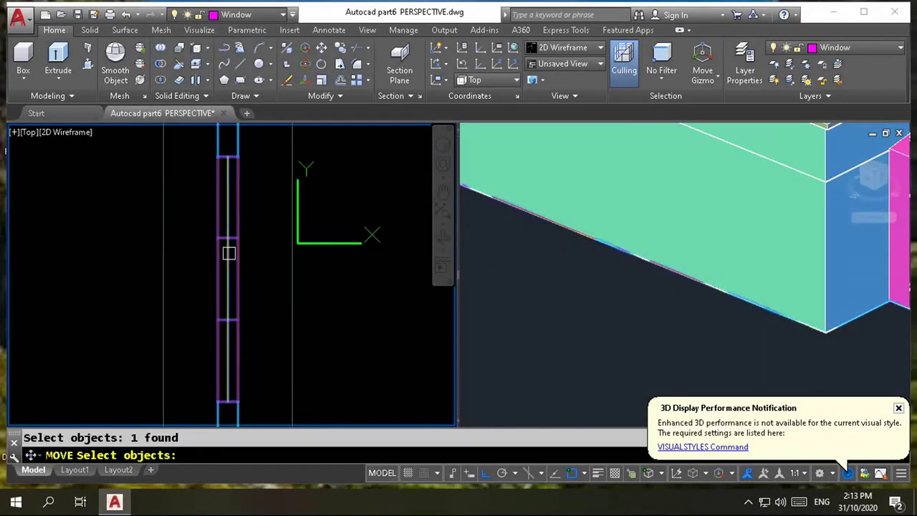
key("Return")
left_click(320, 292)
type("@0,0,900")
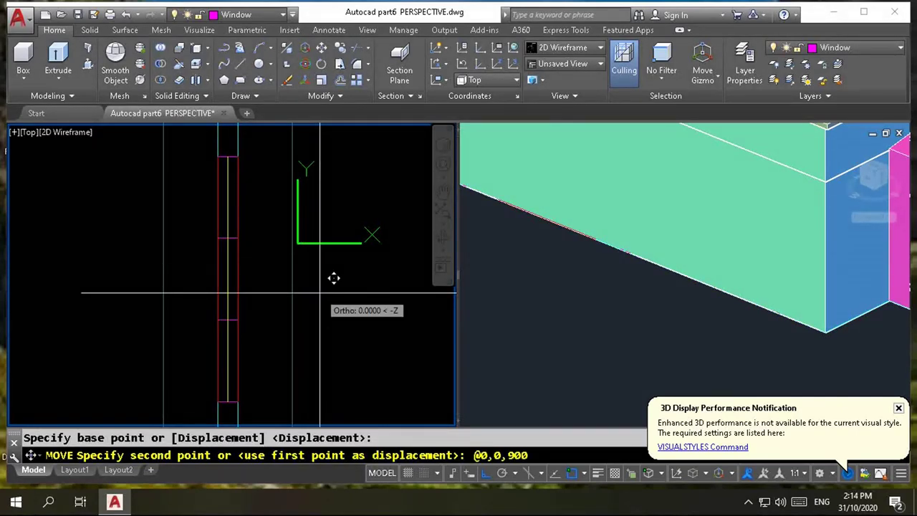
key("Return")
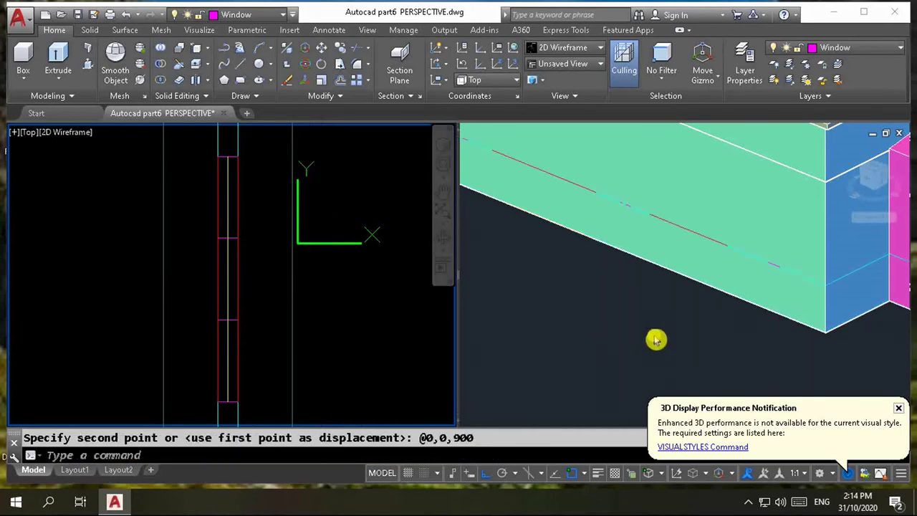
left_click(635, 334)
scroll(633, 330, "down", 5)
left_click(304, 344)
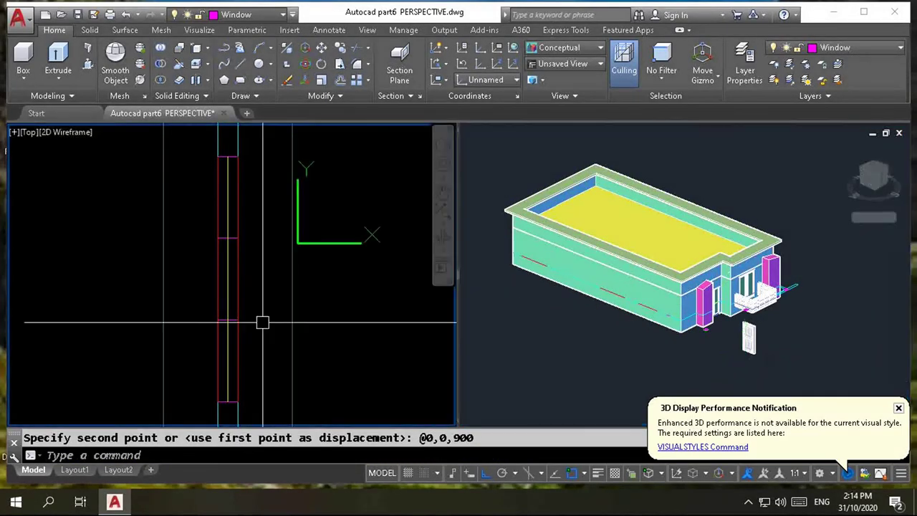
- Draw a polysolid, height 1200 and width 300, along the window line in plan
left_click(91, 55)
scroll(255, 233, "down", 3)
scroll(255, 233, "down", 2)
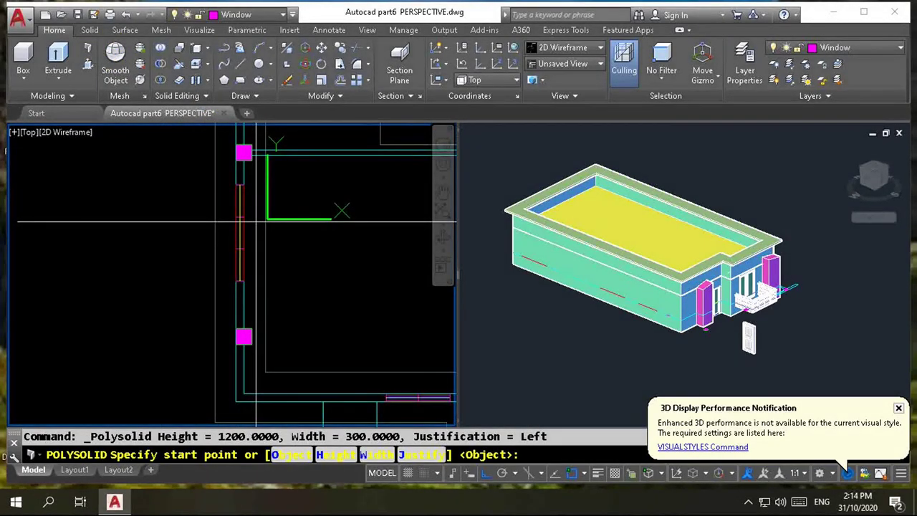
scroll(244, 185, "up", 2)
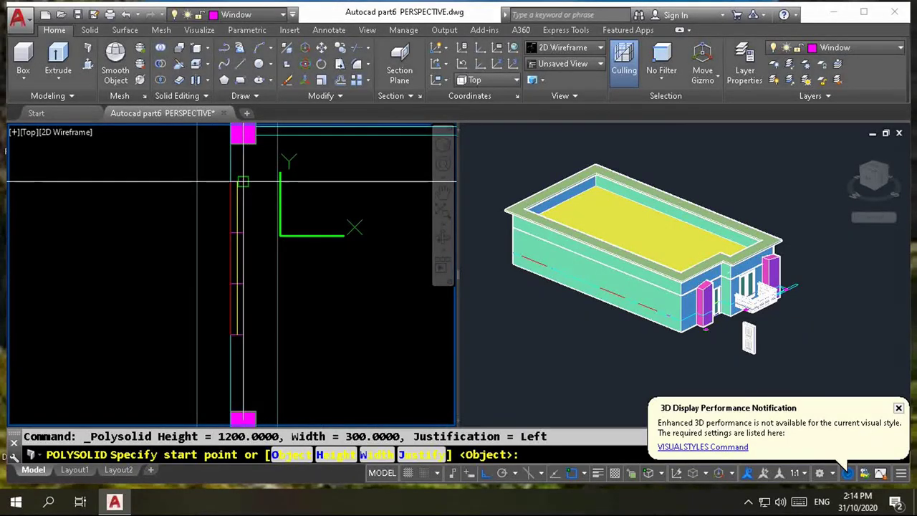
left_click(243, 181)
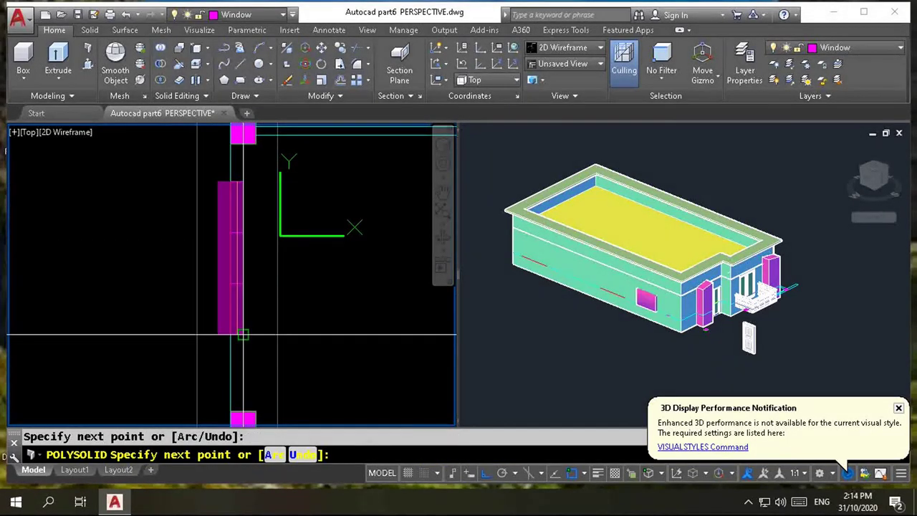
left_click(243, 334)
key("Return")
- Subtract the magenta polysolid from the long side wall to cut the window opening
left_click(538, 360)
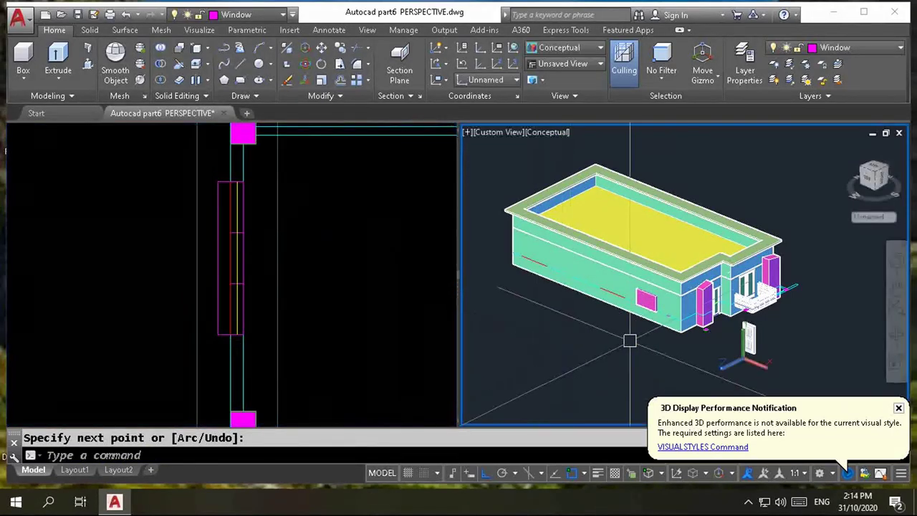
scroll(648, 316, "up", 3)
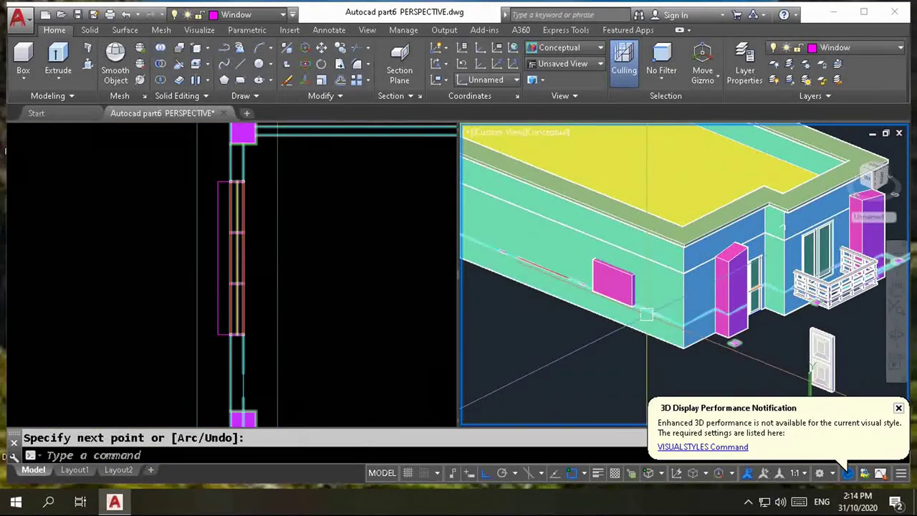
type("su")
key("Return")
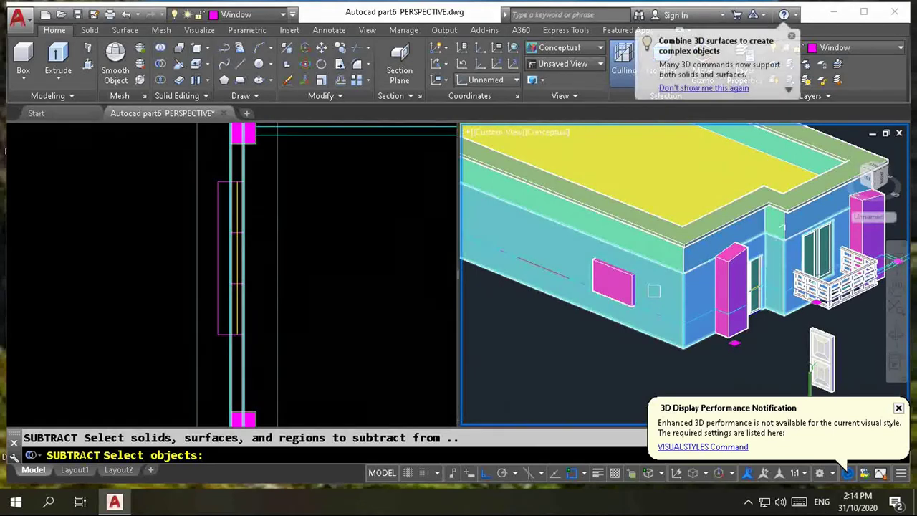
left_click(653, 290)
key("Return")
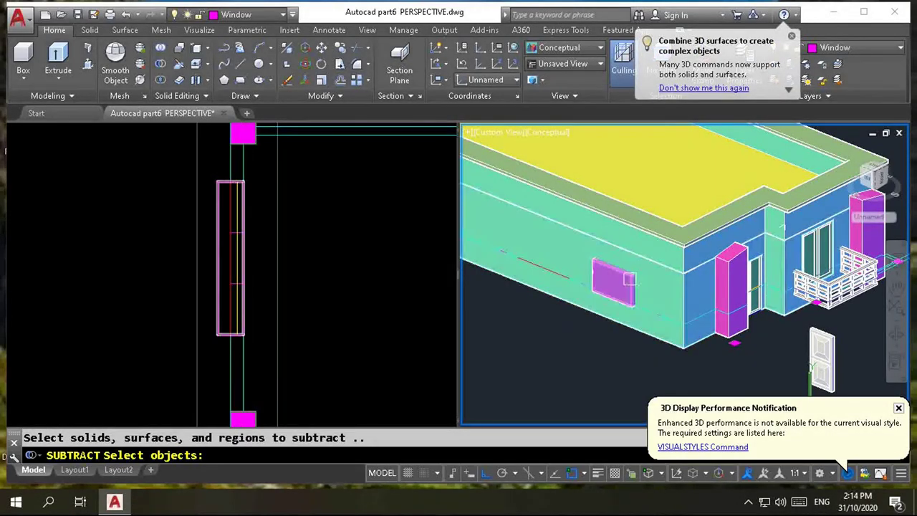
left_click(623, 281)
key("Return")
left_click(330, 336)
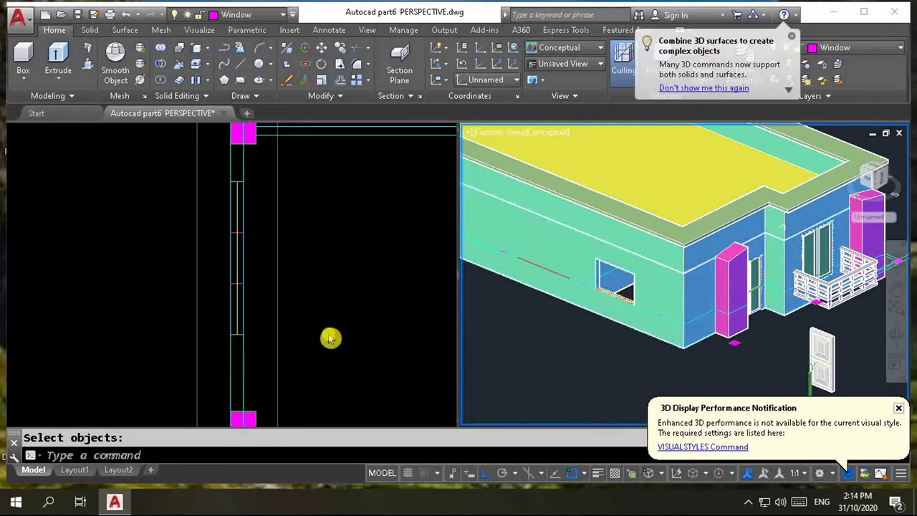
scroll(338, 335, "down", 5)
scroll(330, 332, "up", 5)
scroll(319, 329, "down", 2)
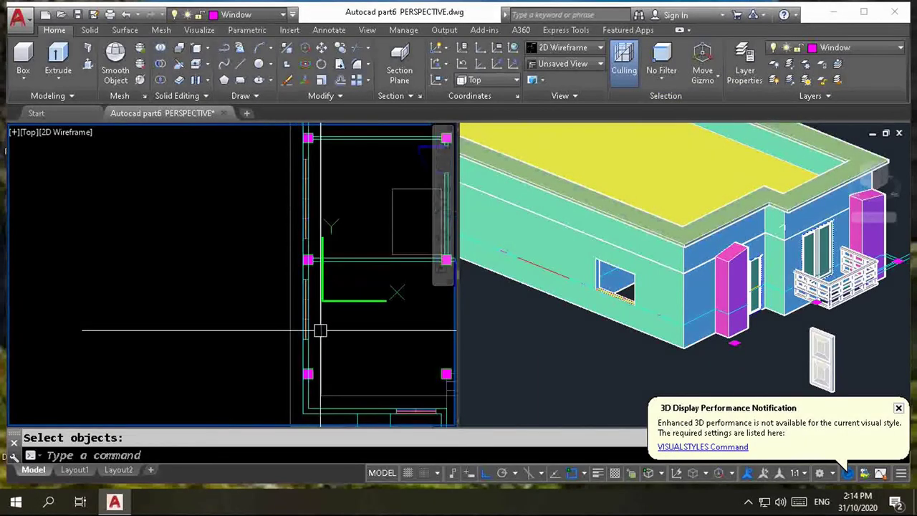
- Draw a second polysolid window block along the second window line in the top view
scroll(319, 158, "up", 2)
scroll(321, 165, "up", 2)
left_click(87, 49)
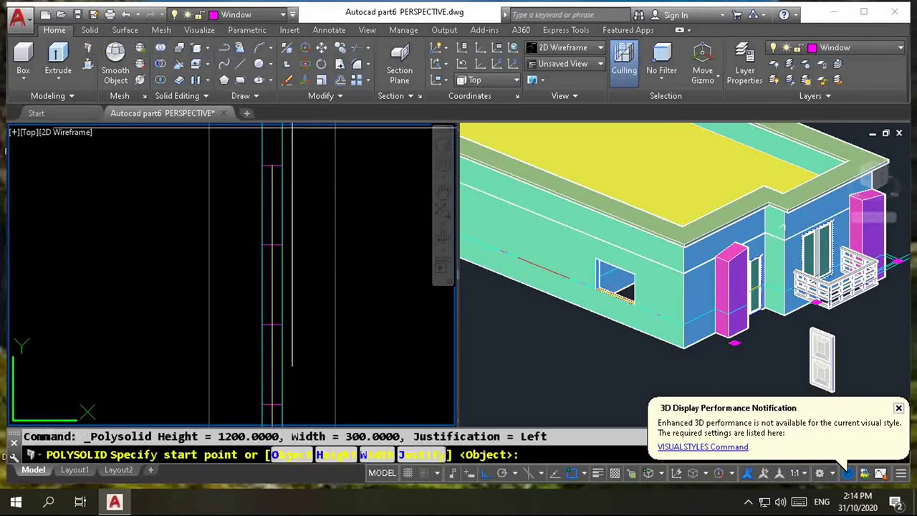
left_click(281, 165)
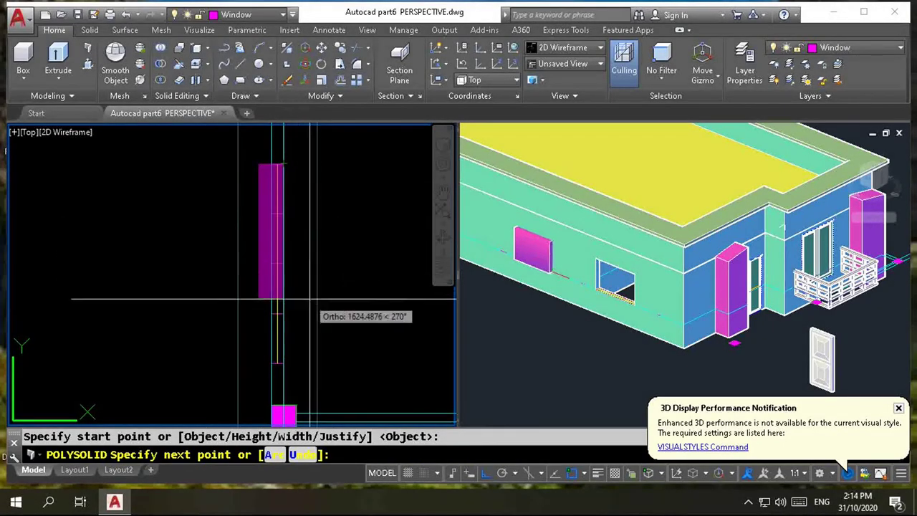
left_click(283, 364)
key("Return")
- Try subtracting the block from the wall in the 3D view, then abandon the attempt
left_click(508, 351)
type("su")
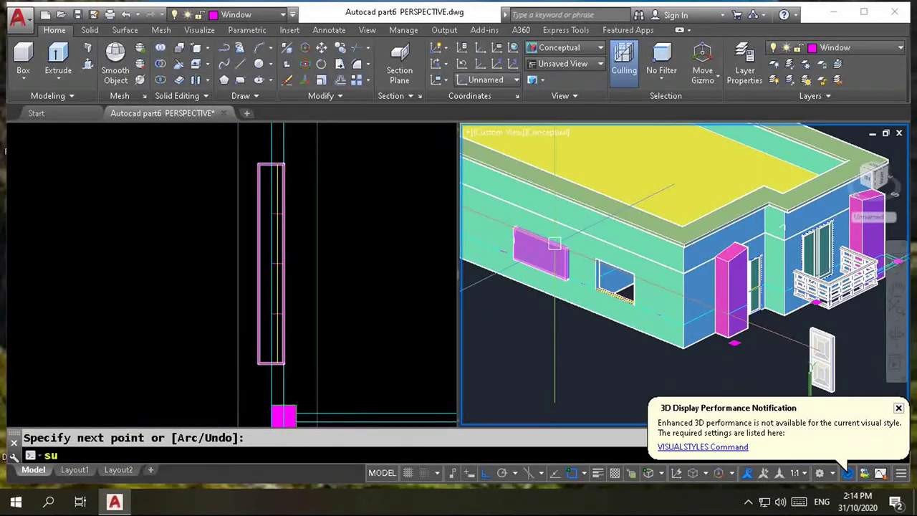
key("Return")
left_click(491, 225)
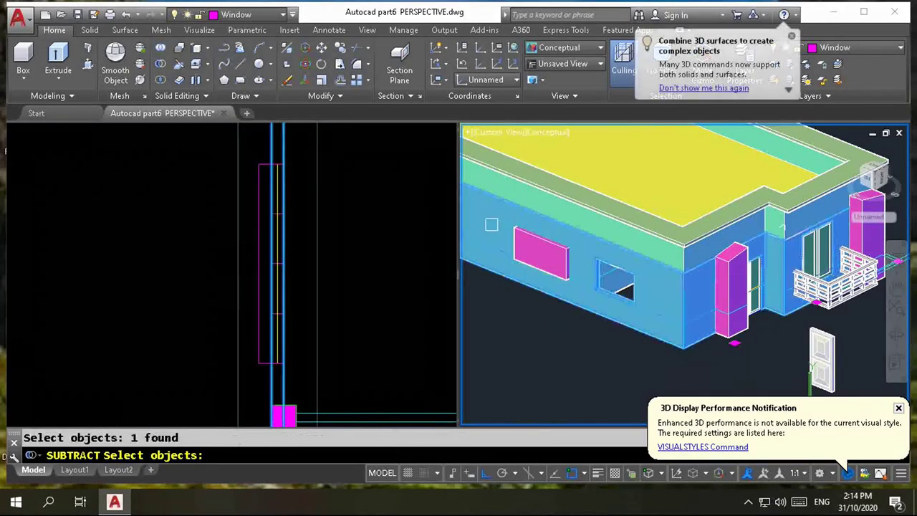
key("Return")
left_click(525, 232)
key("Return")
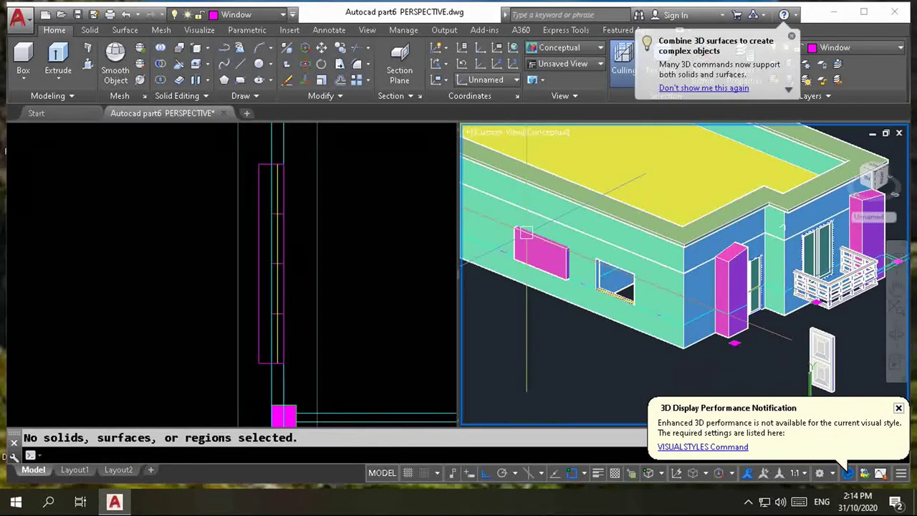
key("Return")
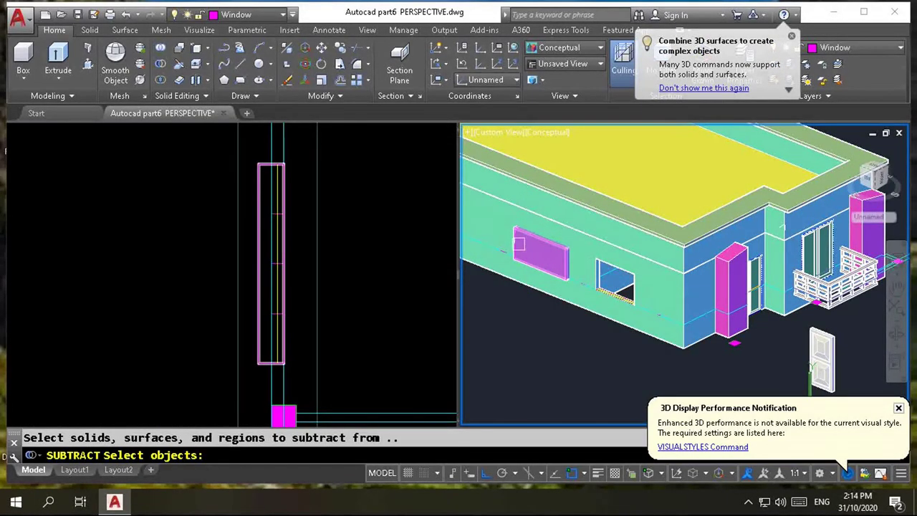
key("Escape")
- Subtract the second window block from the side wall, leaving a second opening
type("su")
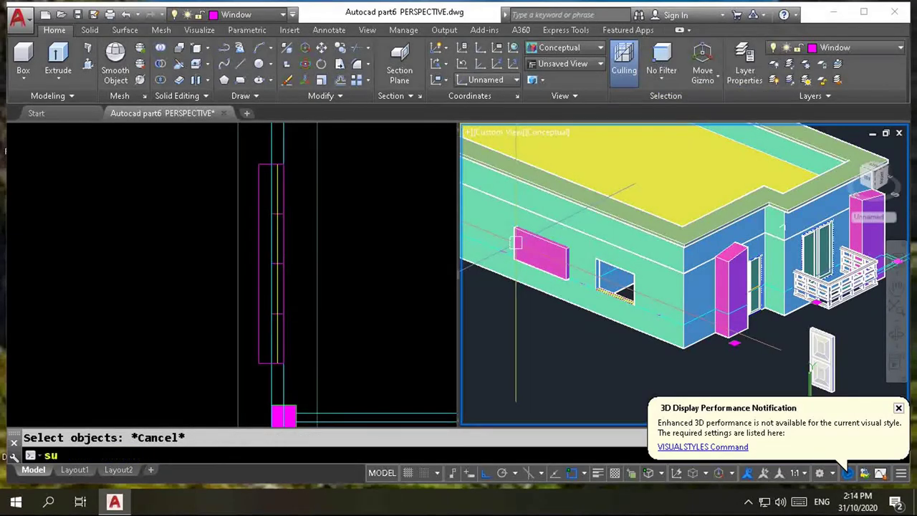
key("Return")
left_click(502, 235)
key("Return")
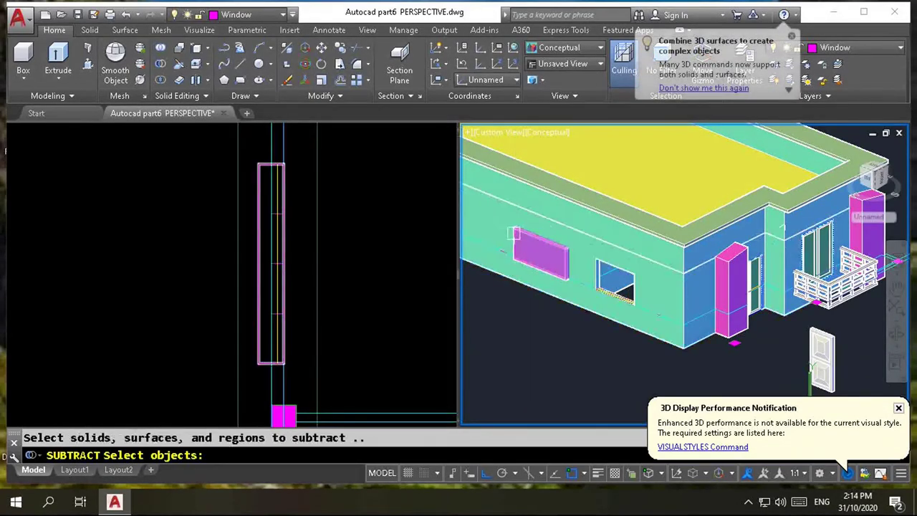
key("Return")
scroll(520, 233, "down", 5)
left_click(348, 245)
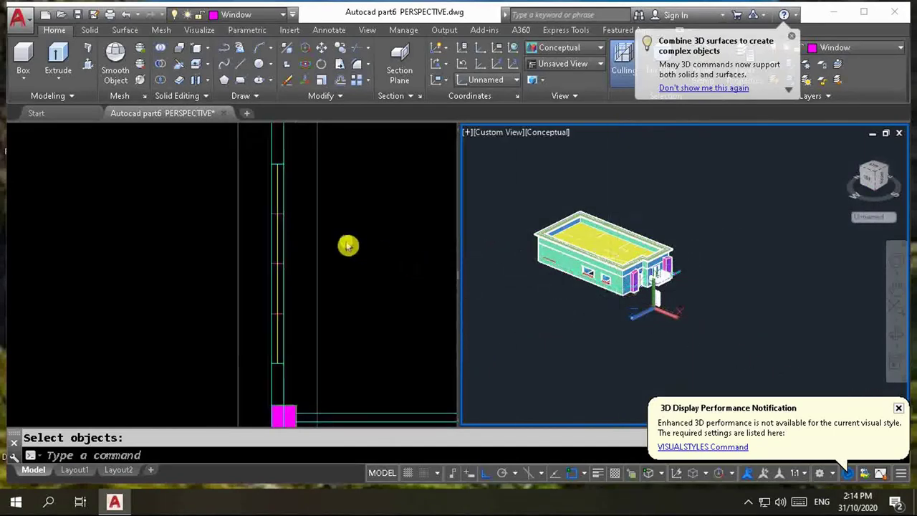
scroll(334, 215, "down", 2)
scroll(334, 210, "down", 2)
scroll(337, 215, "up", 2)
- Draw a polysolid window block across the wall near its left end in the Top viewport
scroll(339, 208, "up", 2)
scroll(339, 208, "up", 2)
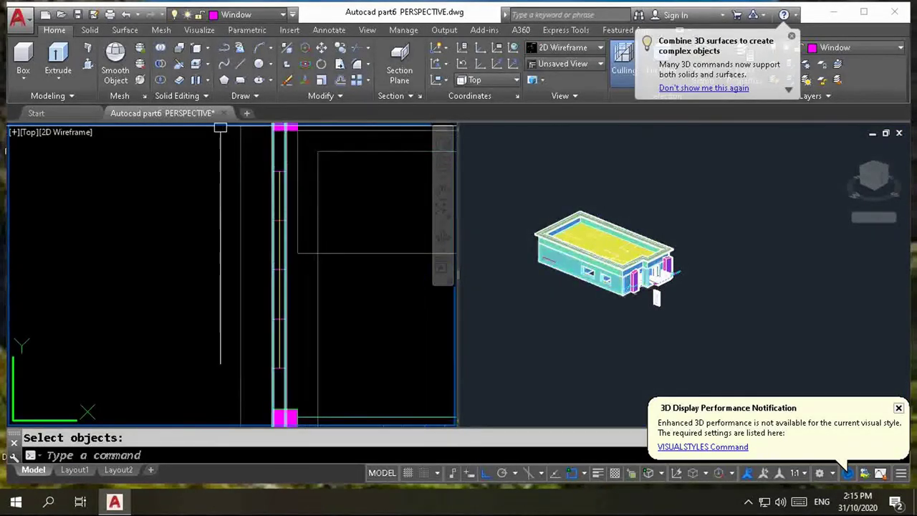
left_click(89, 49)
left_click(286, 171)
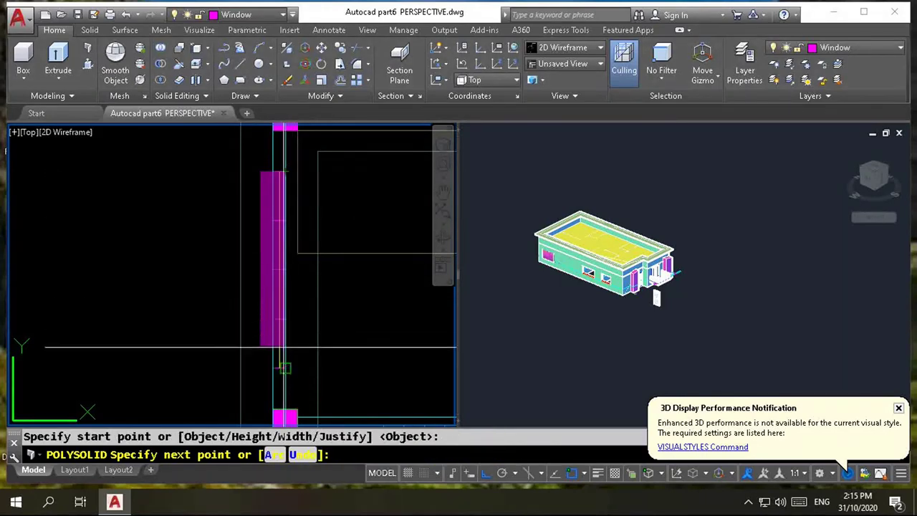
left_click(285, 368)
key("Return")
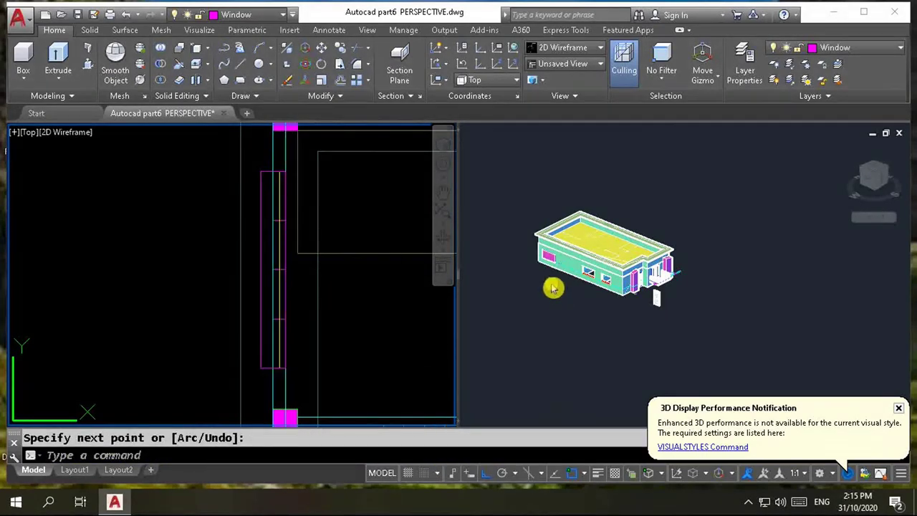
- Subtract the magenta window block from the wall in the Conceptual viewport
left_click(553, 287)
scroll(549, 258, "up", 4)
scroll(549, 258, "up", 2)
type("su")
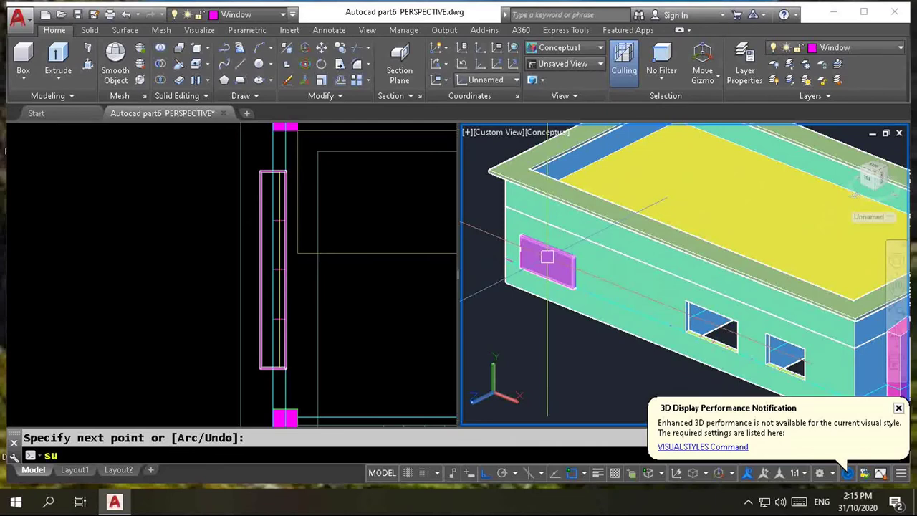
key("Return")
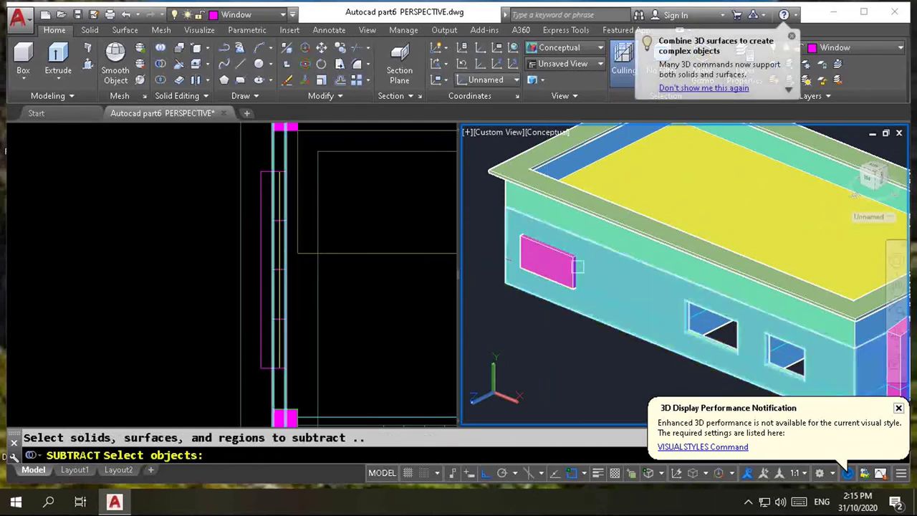
left_click(568, 260)
key("Return")
left_click(384, 272)
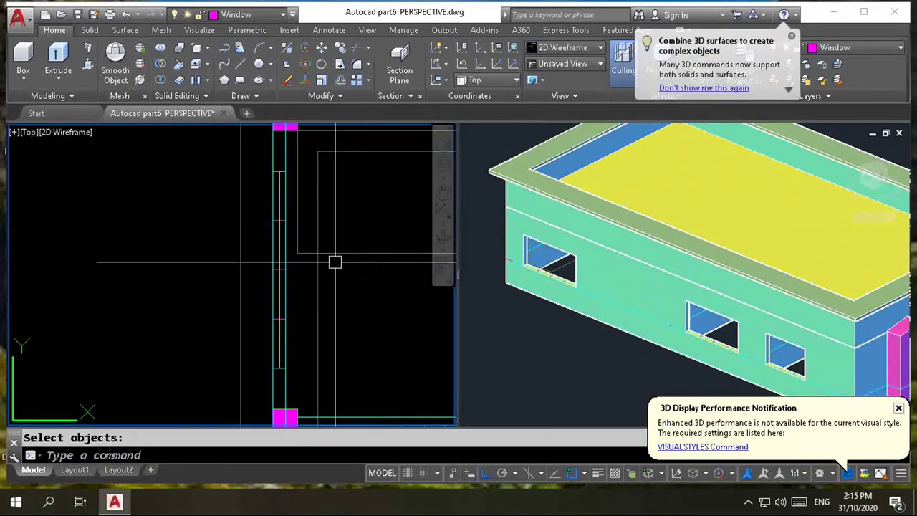
scroll(304, 242, "down", 5)
scroll(342, 280, "down", 1)
scroll(280, 221, "up", 1)
scroll(343, 287, "up", 3)
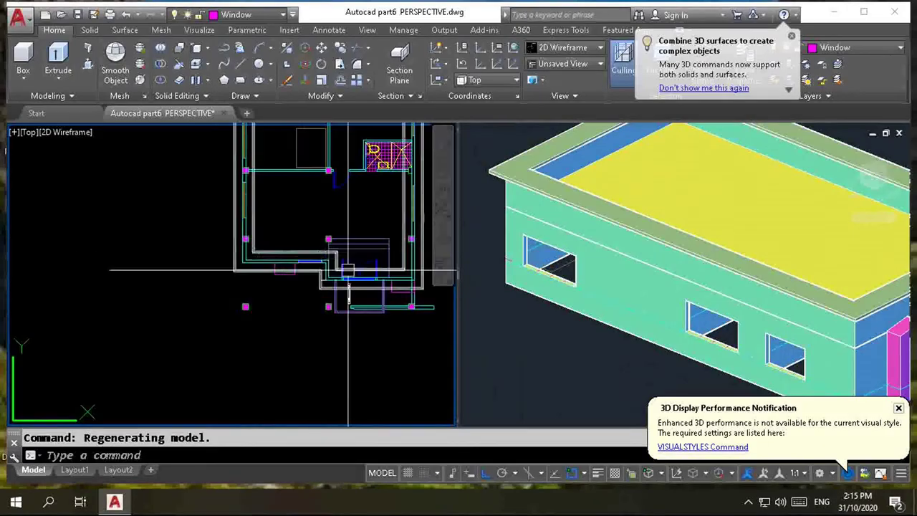
scroll(344, 308, "up", 2)
scroll(373, 279, "up", 2)
scroll(402, 258, "up", 2)
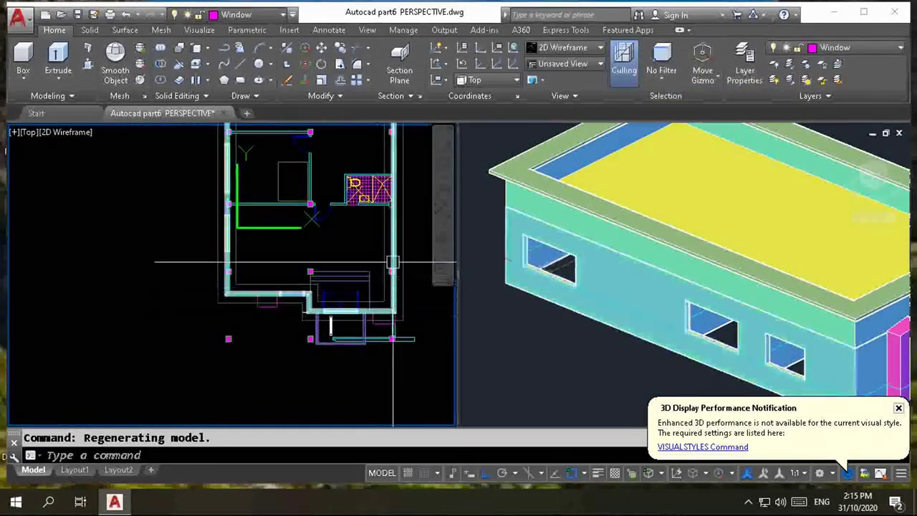
scroll(373, 258, "down", 2)
scroll(351, 272, "up", 2)
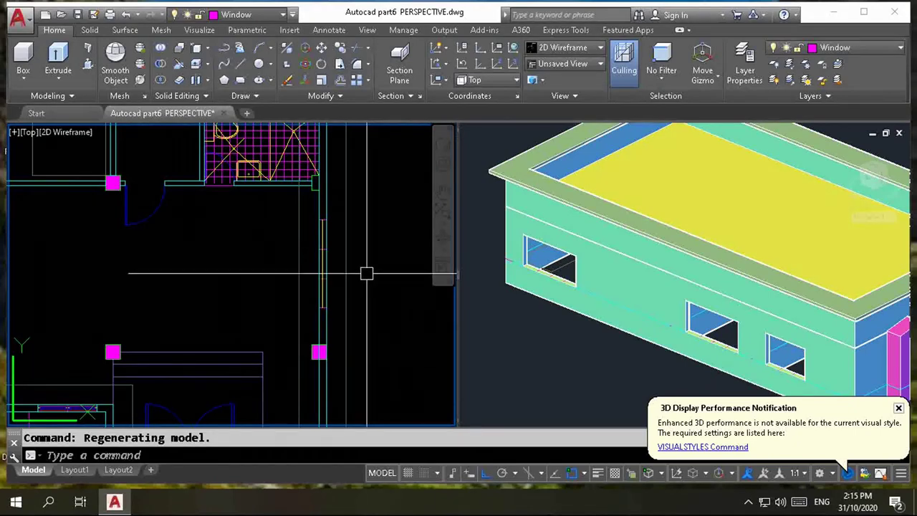
- Set the 3D conceptual viewport to the SE Isometric view
left_click(638, 264)
left_click(496, 137)
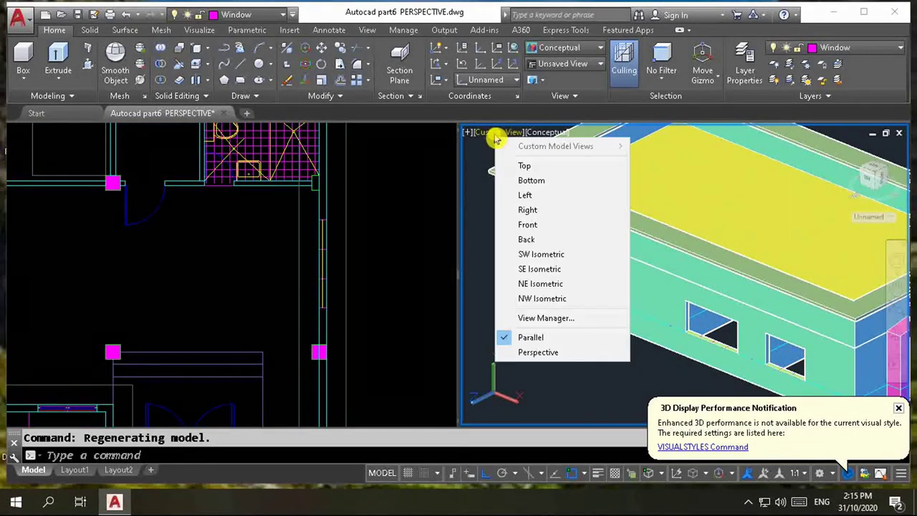
left_click(541, 269)
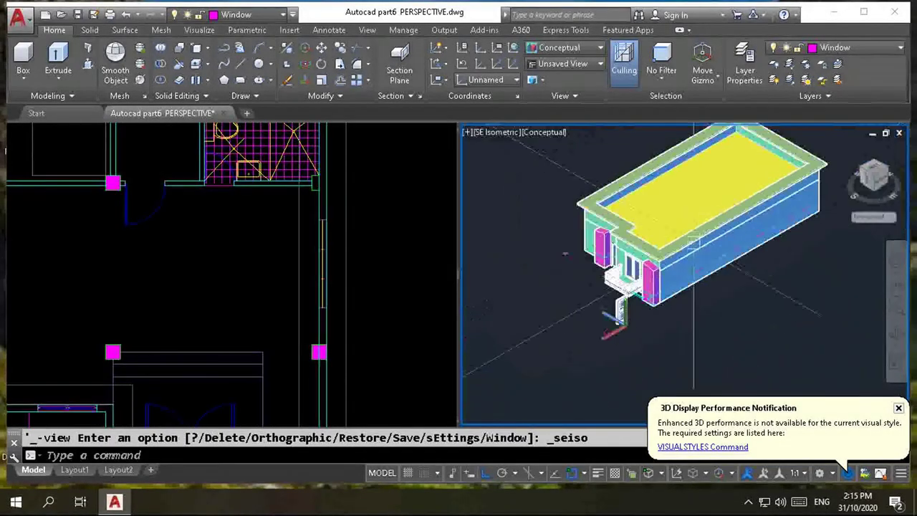
scroll(659, 188, "up", 5)
- Draw a polysolid window block from the side wall's midpoint along the wall in Top view
left_click(352, 301)
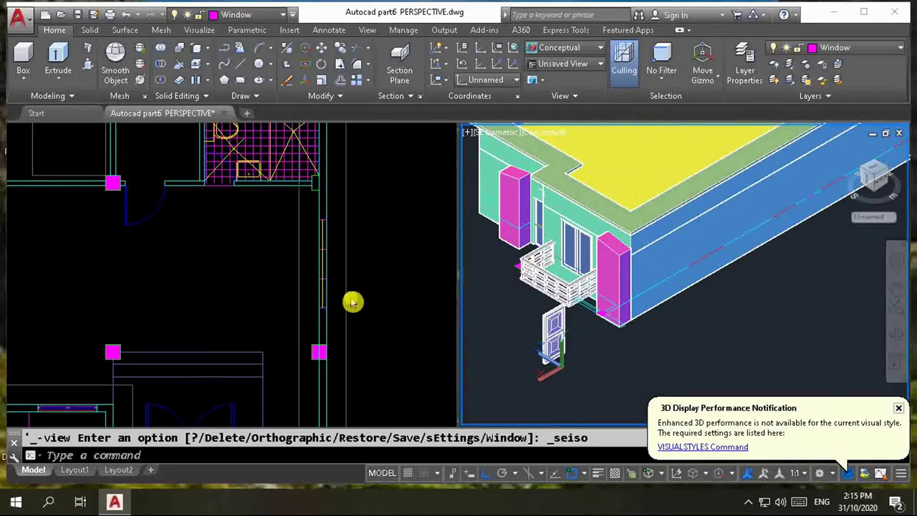
left_click(89, 49)
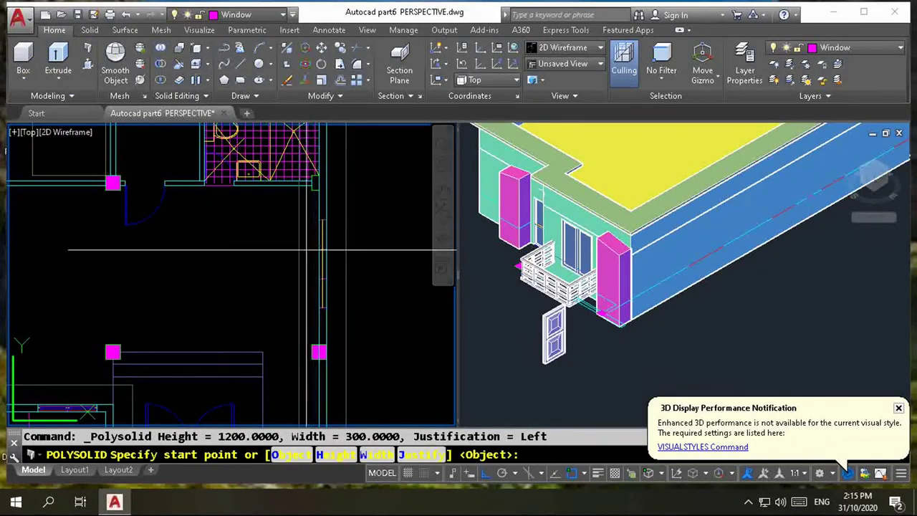
left_click(320, 302)
left_click(320, 218)
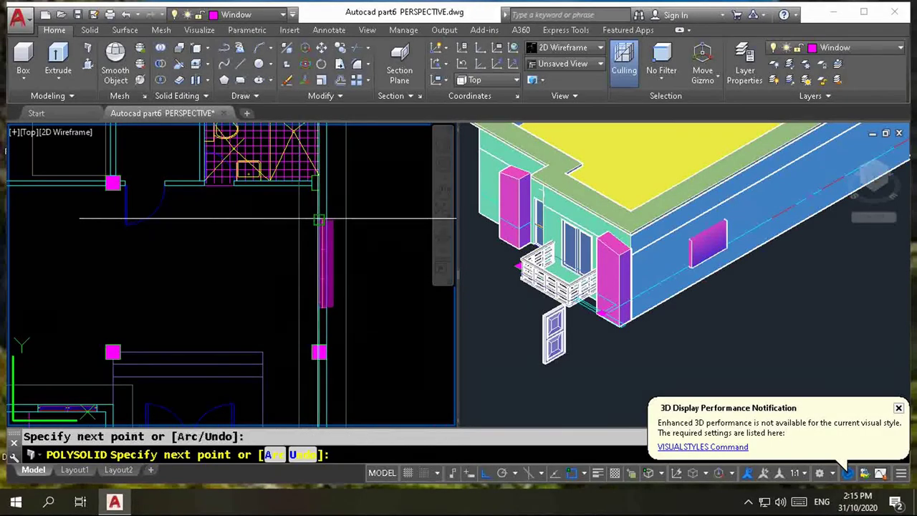
key("Return")
- Subtract the purple window block from the long side wall in the 3D view
left_click(716, 265)
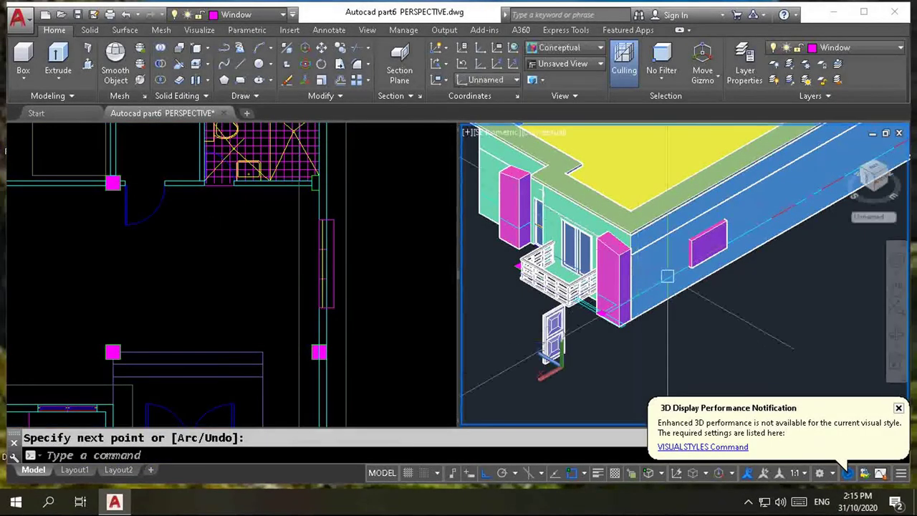
type("su")
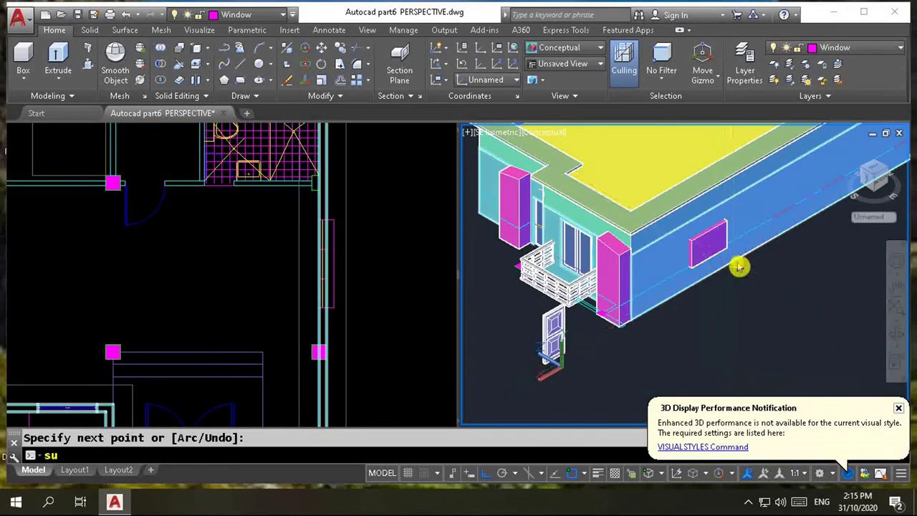
key("Return")
left_click(675, 257)
key("Return")
left_click(708, 244)
key("Return")
- Zoom around the top plan and cancel an unneeded extra subtraction
left_click(376, 315)
scroll(375, 330, "down", 5)
scroll(367, 317, "up", 5)
scroll(362, 317, "up", 5)
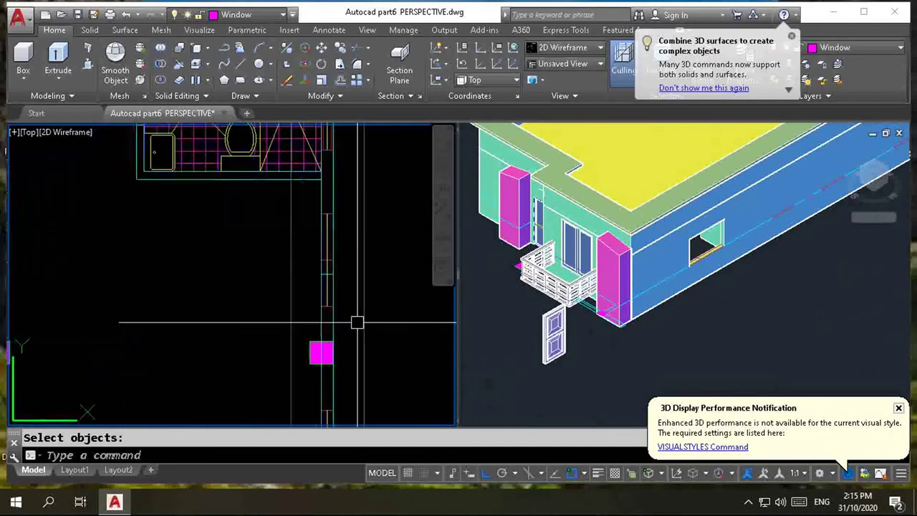
scroll(380, 312, "down", 3)
scroll(394, 308, "up", 1)
scroll(355, 319, "up", 2)
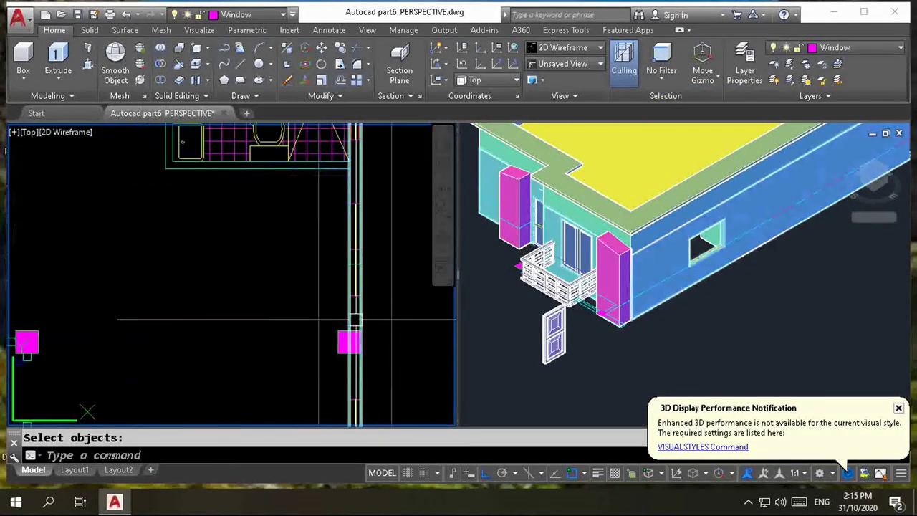
type("Su")
key("Return")
key("Escape")
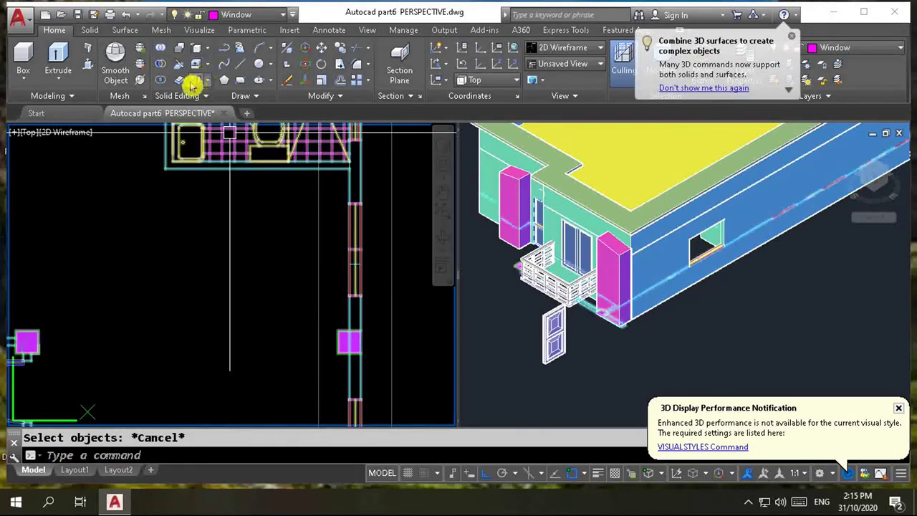
- Draw another polysolid window block further along the long side wall
left_click(99, 49)
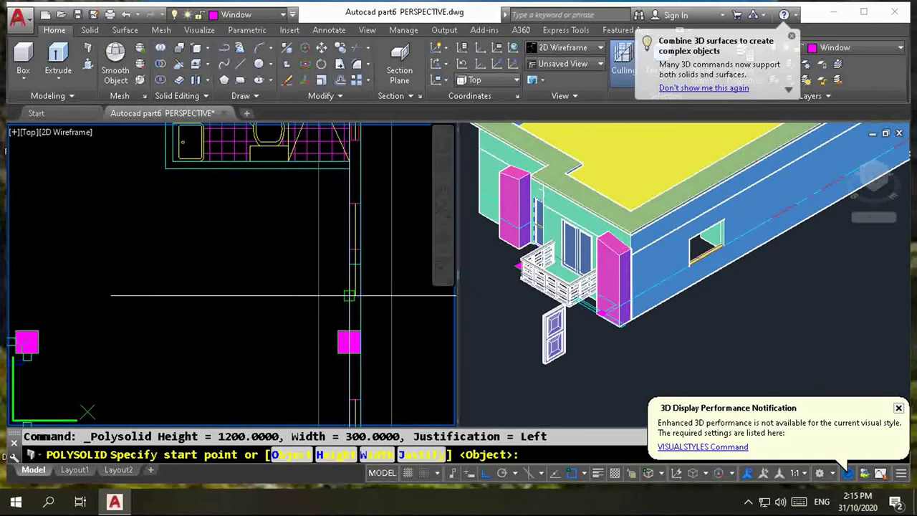
left_click(350, 247)
left_click(349, 205)
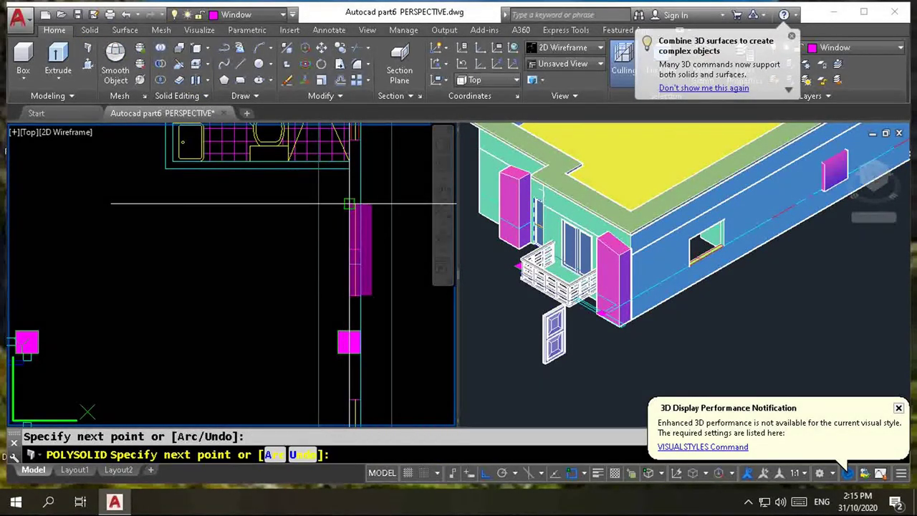
key("Return")
- Subtract the purple block from the side wall in the Conceptual viewport
left_click(757, 215)
scroll(774, 238, "up", 3)
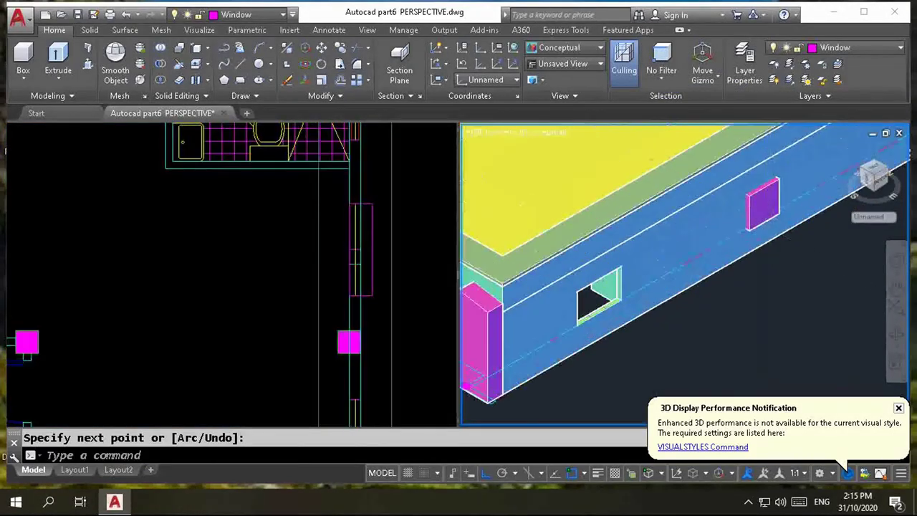
scroll(770, 226, "up", 2)
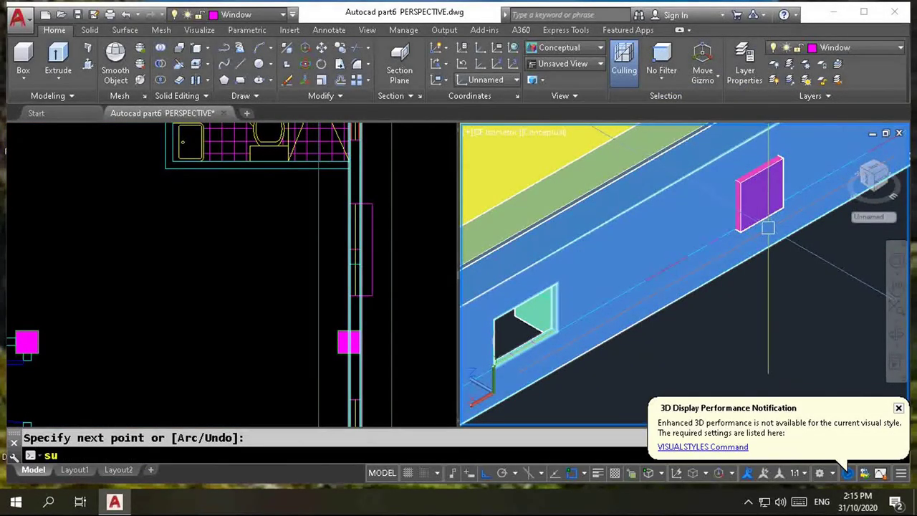
key("Return")
left_click(710, 217)
key("Return")
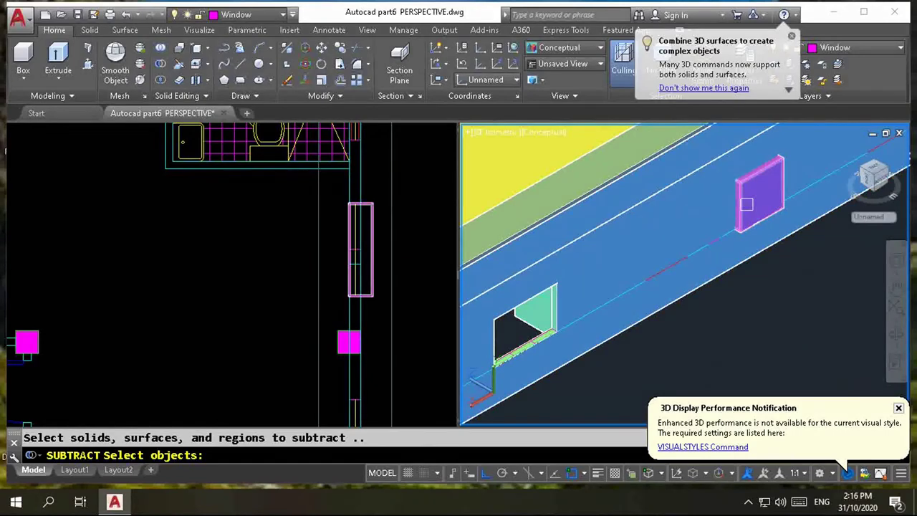
left_click(747, 204)
key("Return")
- Inspect the two side-wall openings by zooming and switching between the top and 3D viewports
left_click(411, 296)
scroll(385, 326, "down", 3)
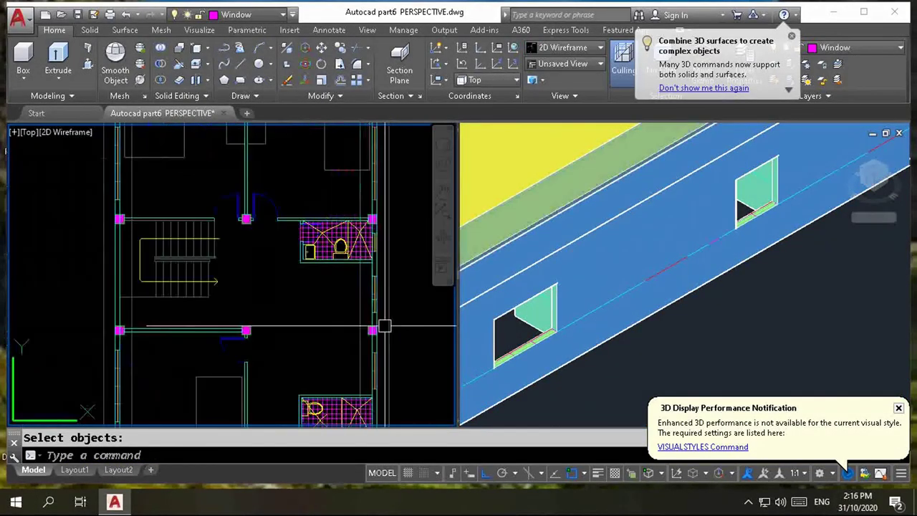
scroll(378, 229, "up", 4)
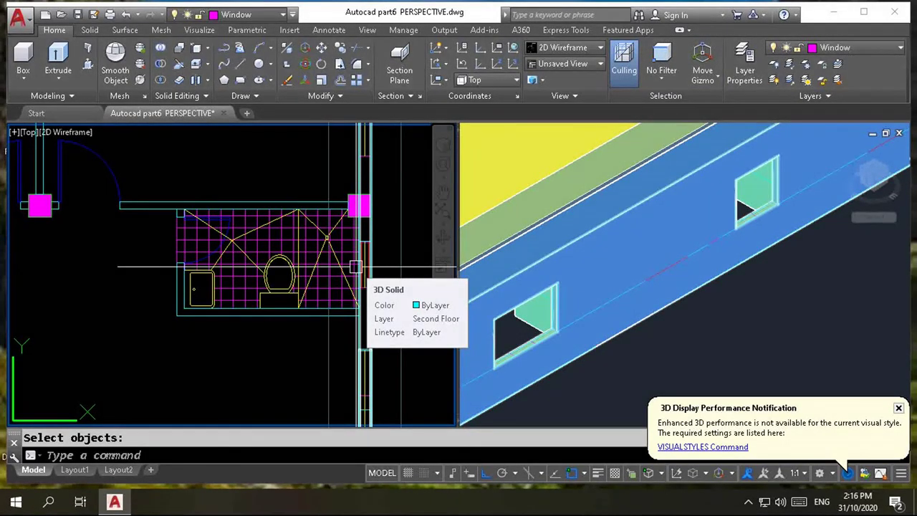
scroll(356, 267, "down", 4)
scroll(365, 250, "up", 4)
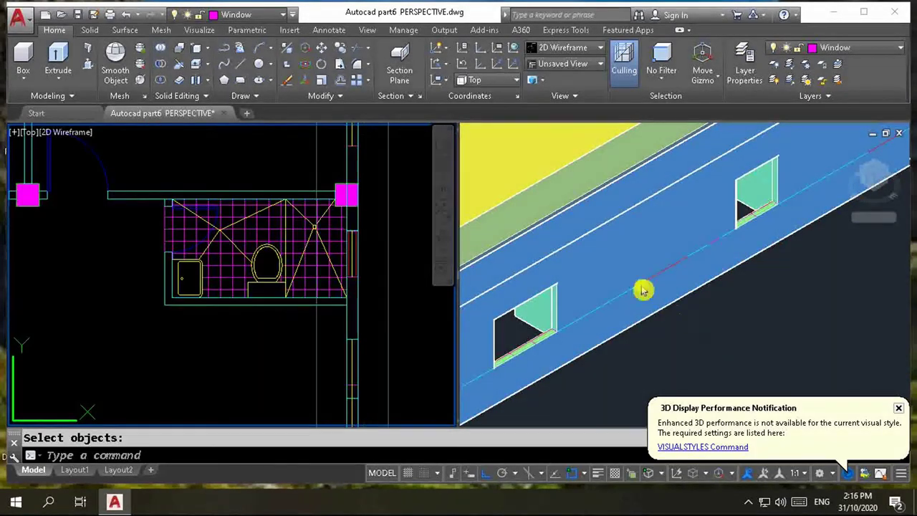
left_click(570, 282)
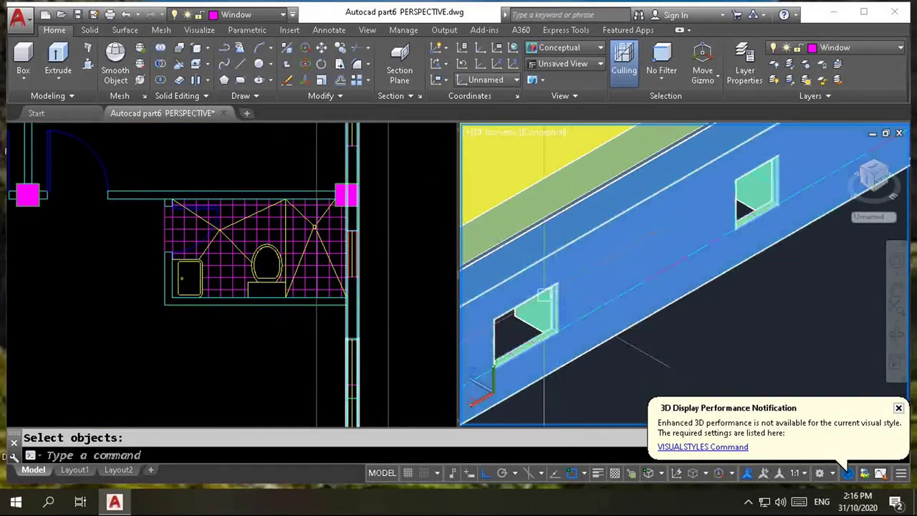
left_click(361, 295)
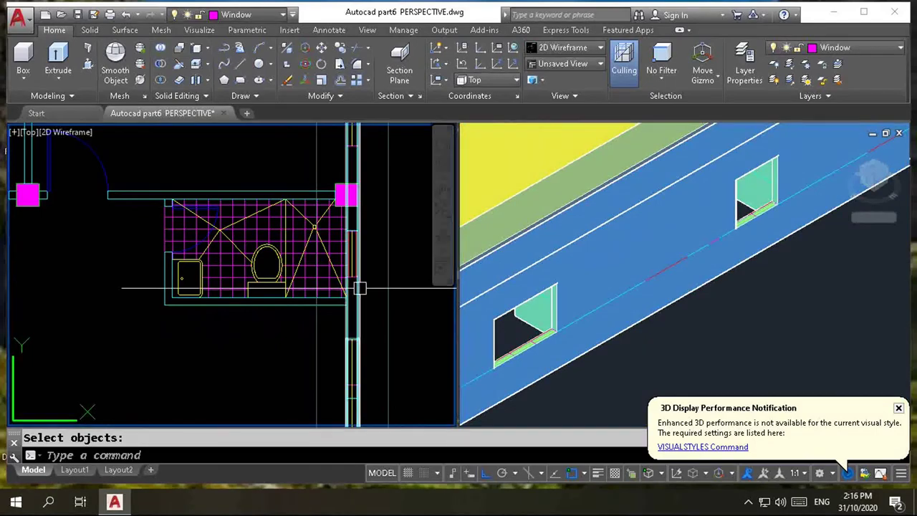
scroll(364, 289, "down", 4)
scroll(365, 290, "up", 2)
scroll(365, 289, "down", 3)
scroll(380, 200, "up", 2)
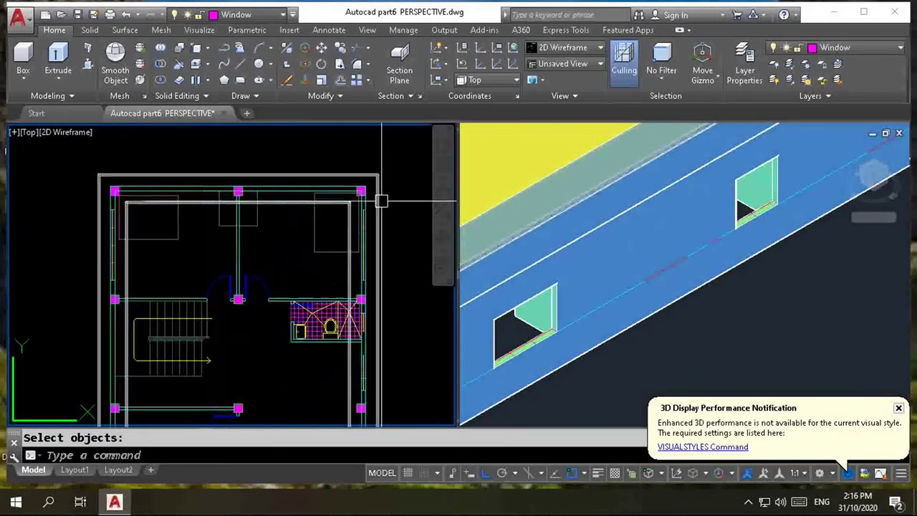
scroll(369, 229, "up", 3)
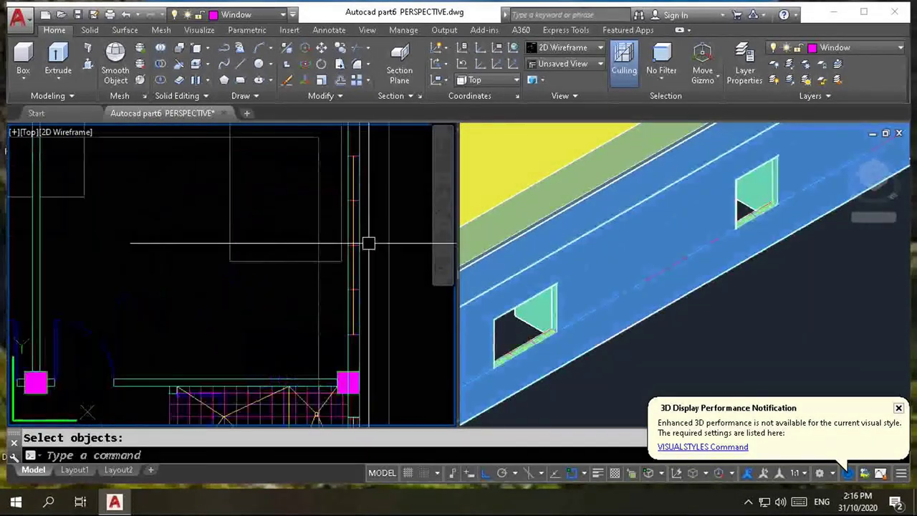
- Draw a polysolid window block across the long blue wall in the Top viewport
left_click(92, 49)
left_click(347, 335)
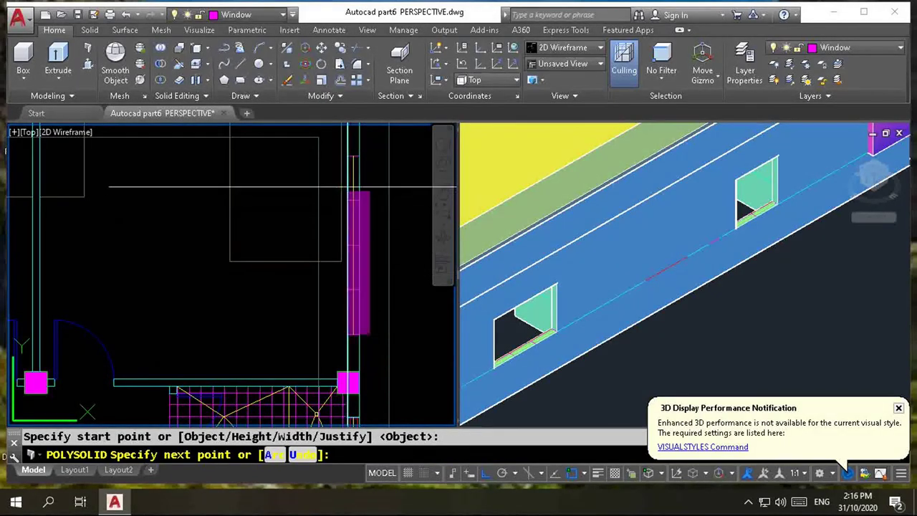
left_click(347, 155)
key("Return")
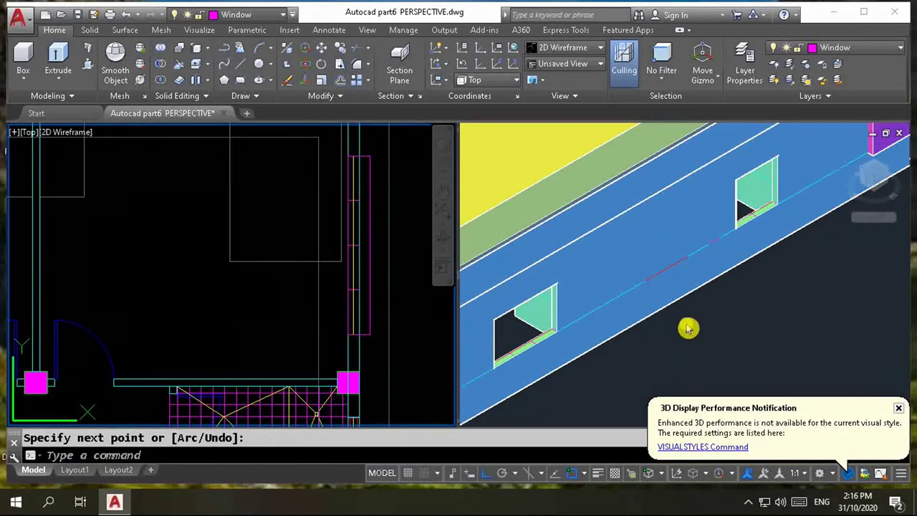
scroll(690, 323, "down", 2)
scroll(690, 323, "down", 3)
scroll(767, 233, "up", 5)
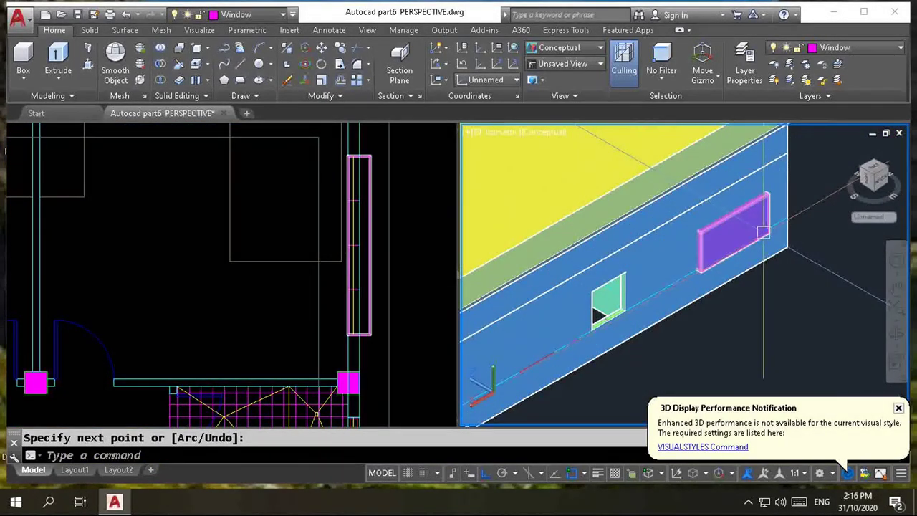
type("su")
- Attempt to subtract the block from the blue wall, which fails
key("Return")
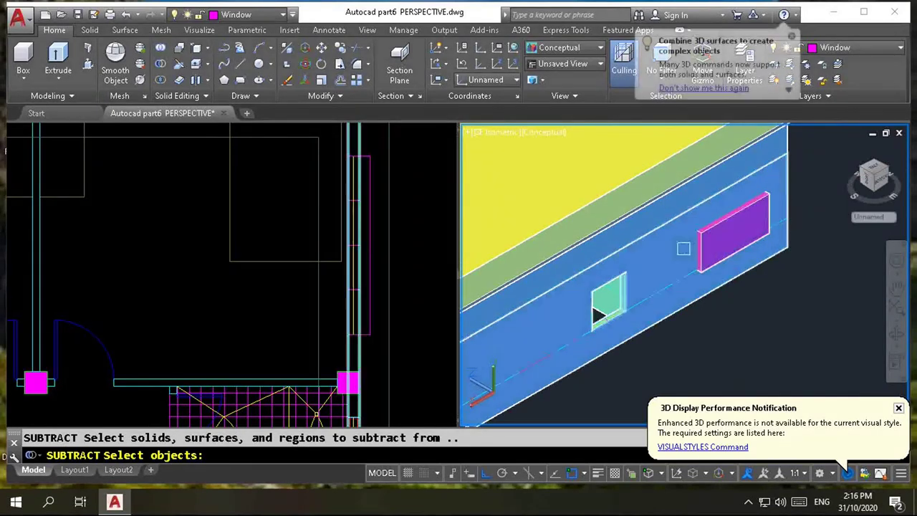
left_click(679, 248)
key("Return")
left_click(701, 245)
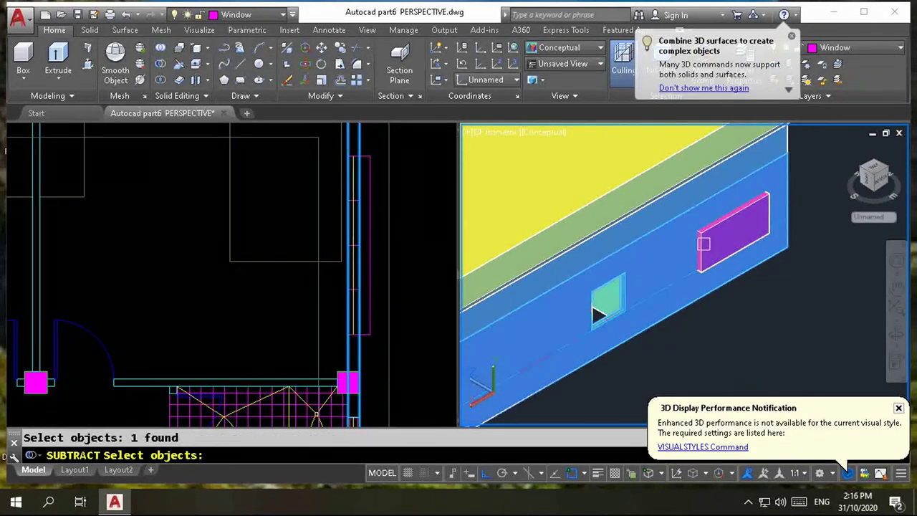
key("Return")
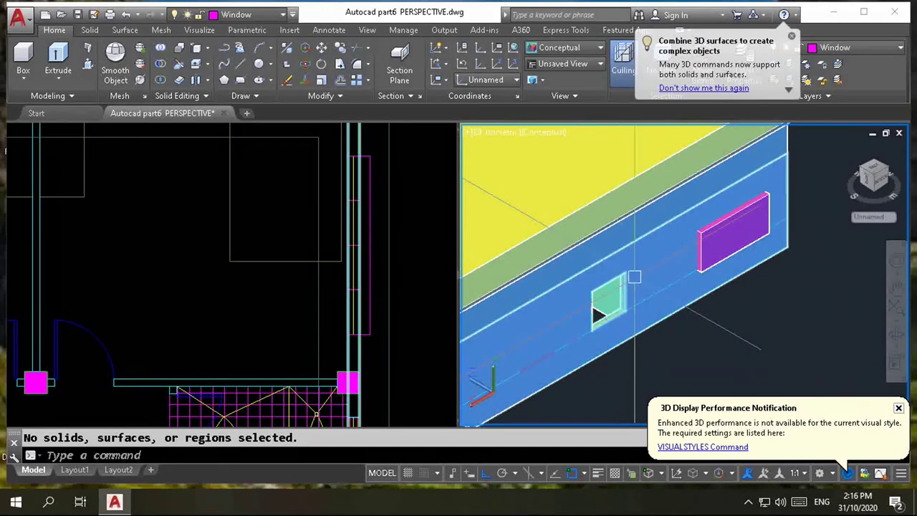
- Subtract the magenta block from the blue wall with SU, leaving a third window opening
type("su")
key("Return")
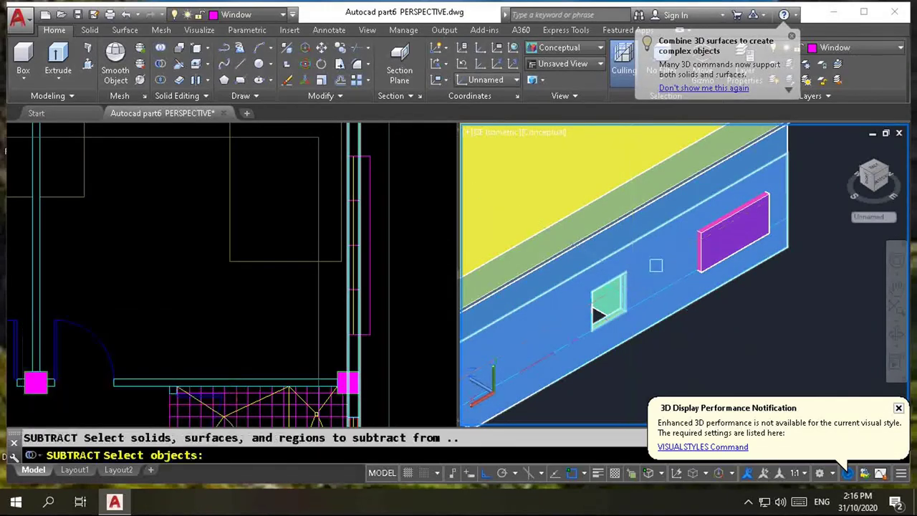
left_click(658, 265)
key("Return")
left_click(697, 254)
key("Return")
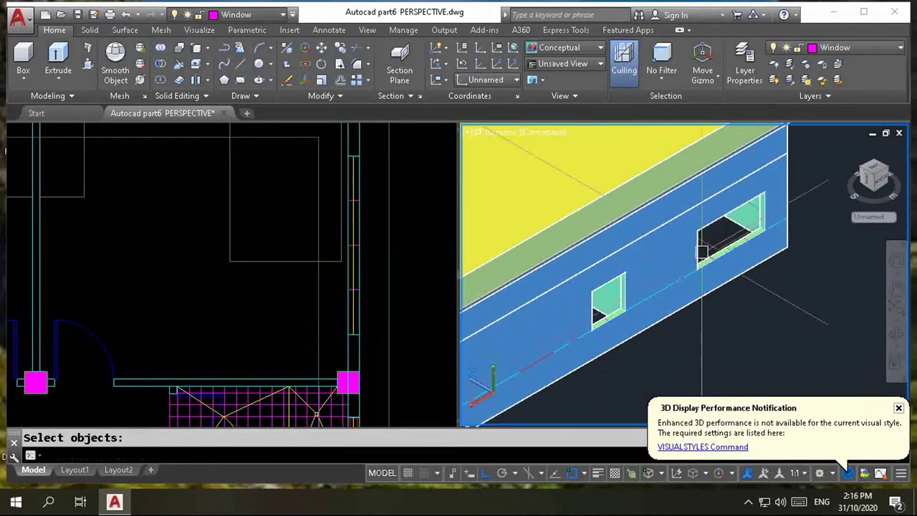
scroll(698, 254, "down", 5)
left_click(384, 291)
scroll(369, 215, "down", 2)
scroll(368, 215, "down", 3)
scroll(376, 327, "up", 4)
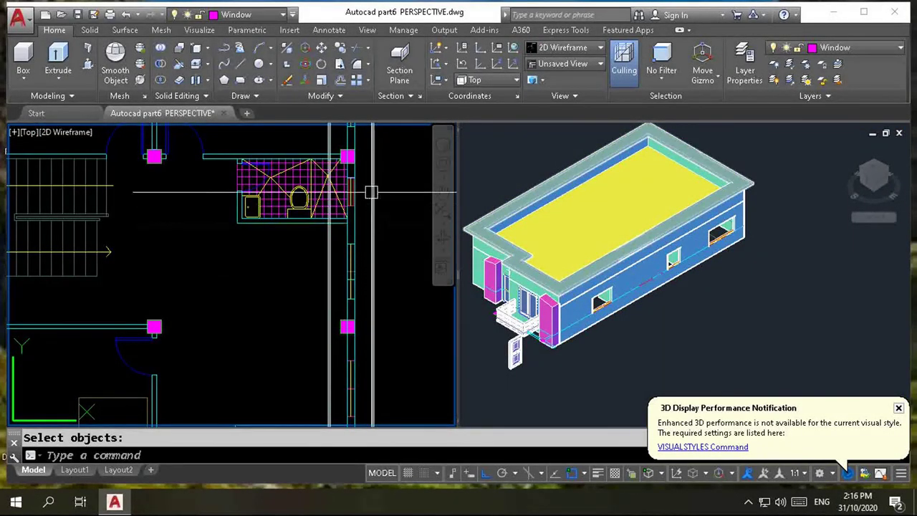
- Start a polysolid and set its height to 500
scroll(369, 215, "up", 4)
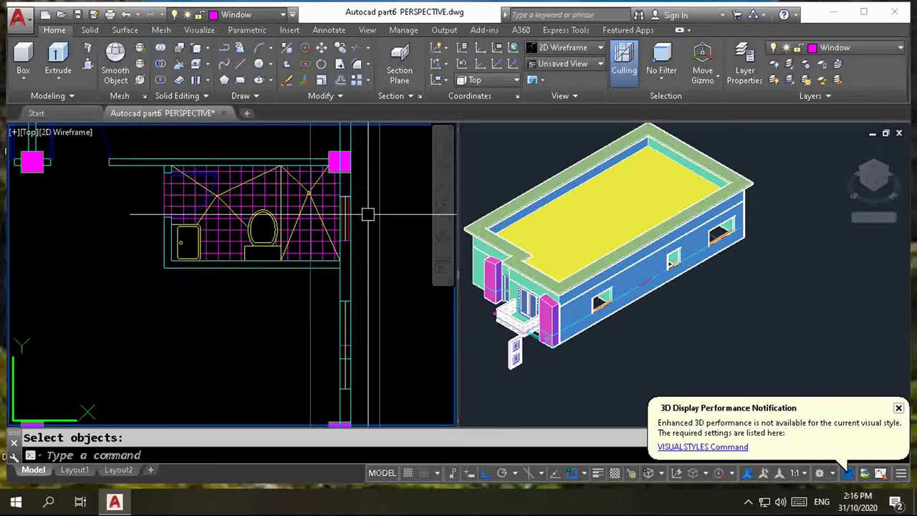
left_click(88, 54)
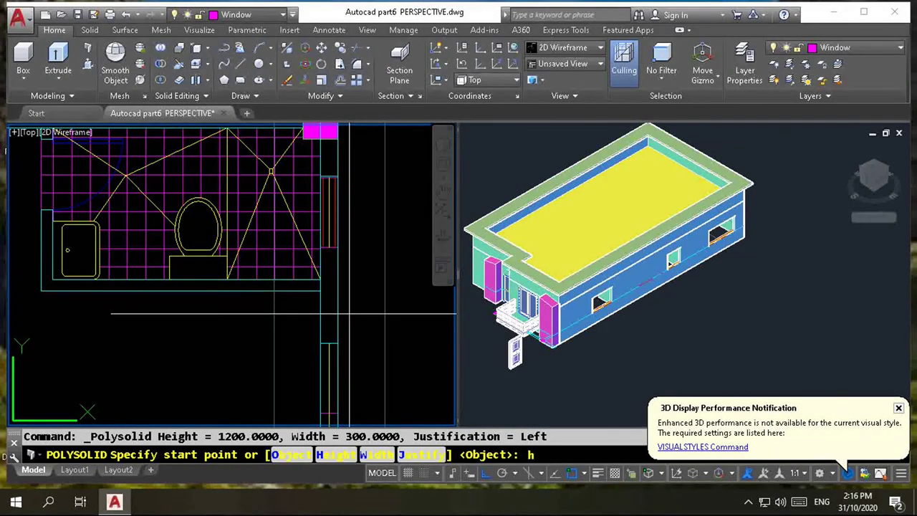
key("Return")
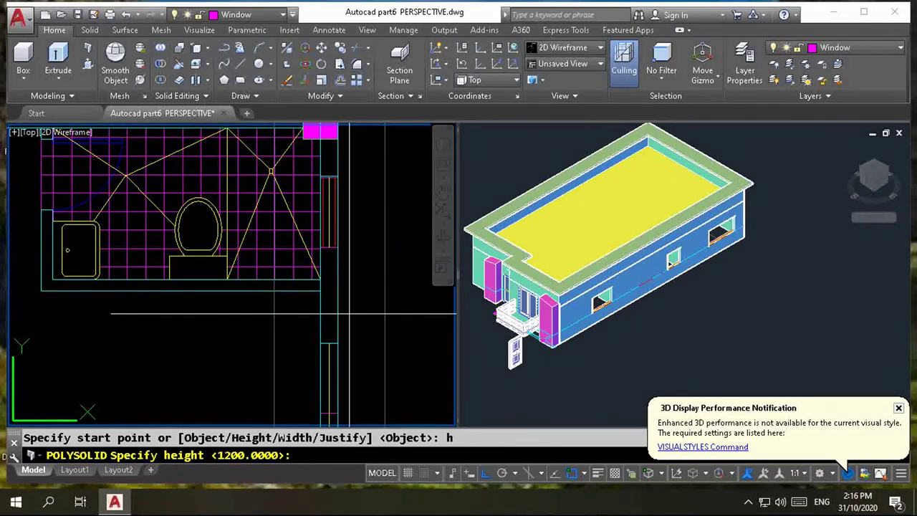
type("500")
key("Return")
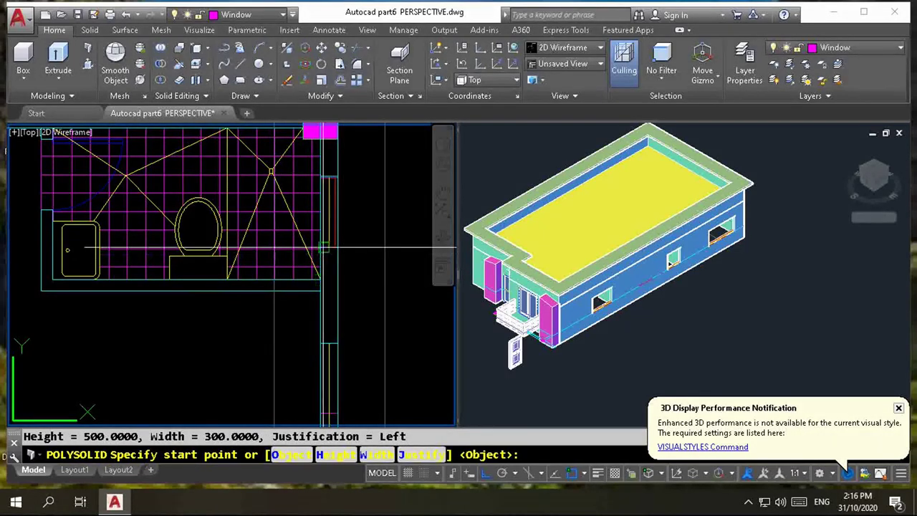
- Draw the 500-high, 300-wide window block on the wall beside the bathroom
scroll(324, 248, "up", 6)
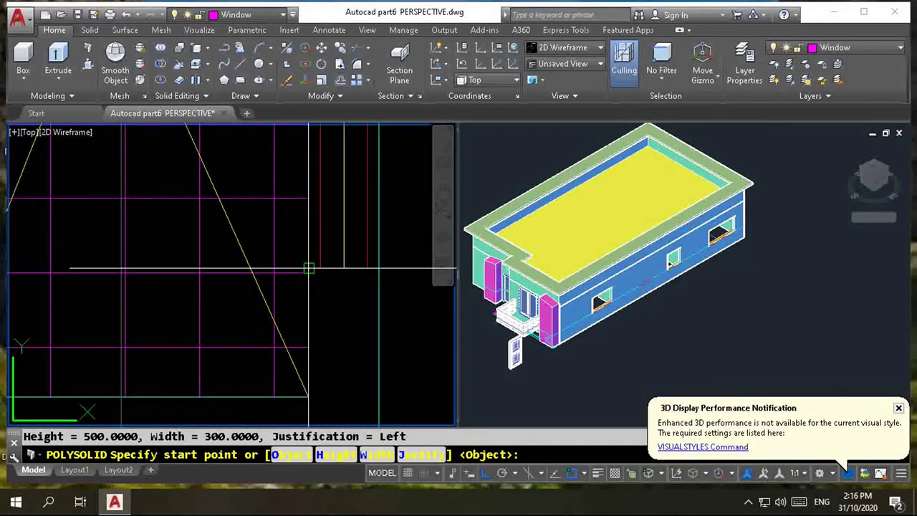
left_click(308, 396)
scroll(321, 199, "down", 2)
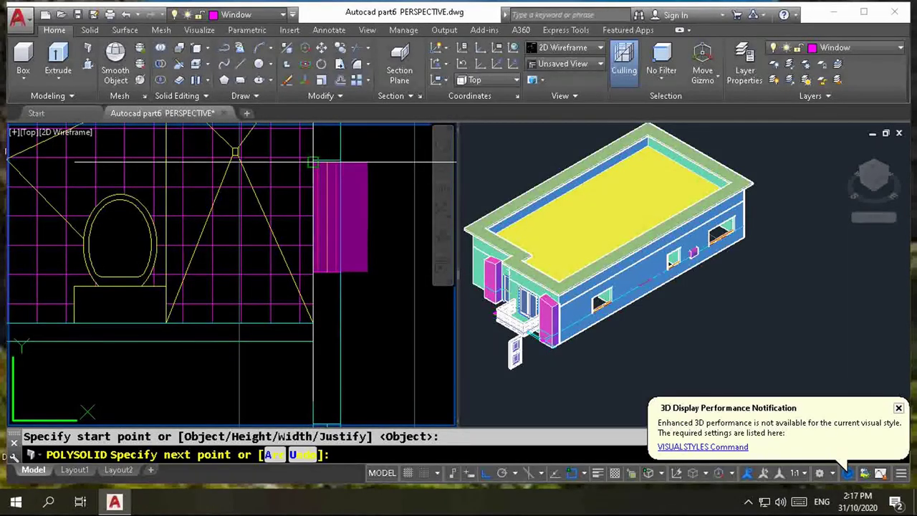
left_click(313, 159)
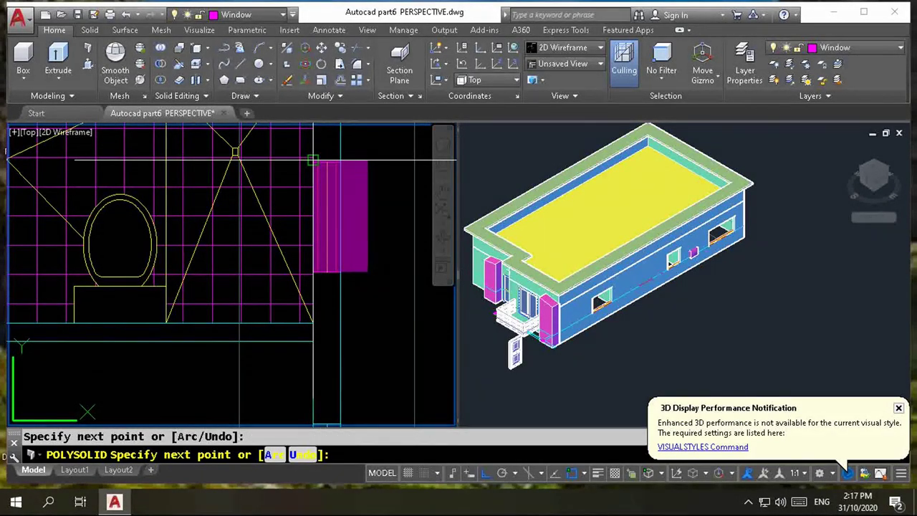
key("Return")
left_click(574, 260)
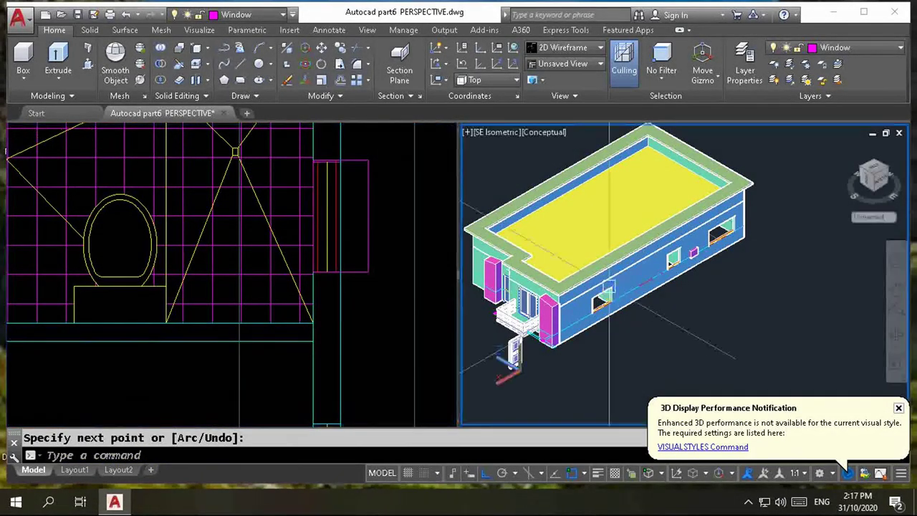
left_click(90, 207)
left_click(25, 136)
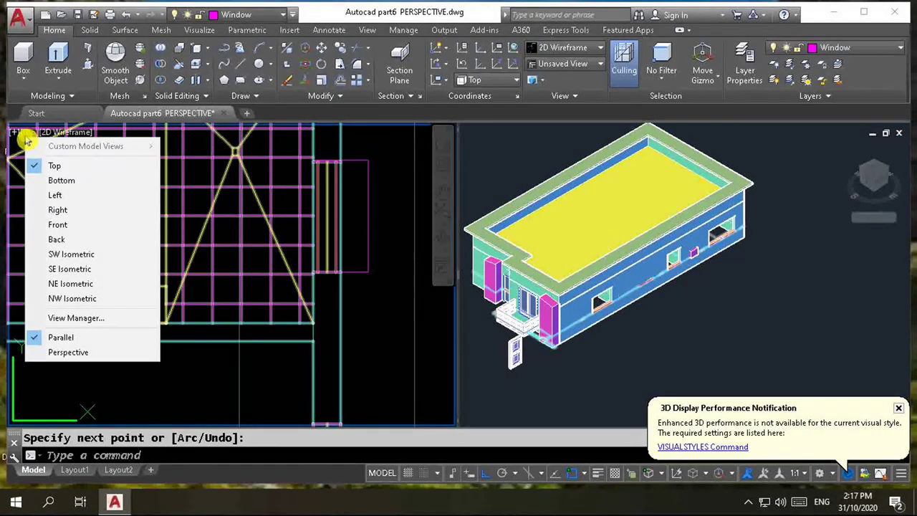
- Activate the left viewport and zoom to the Right side elevation
left_click(64, 210)
scroll(341, 260, "up", 1)
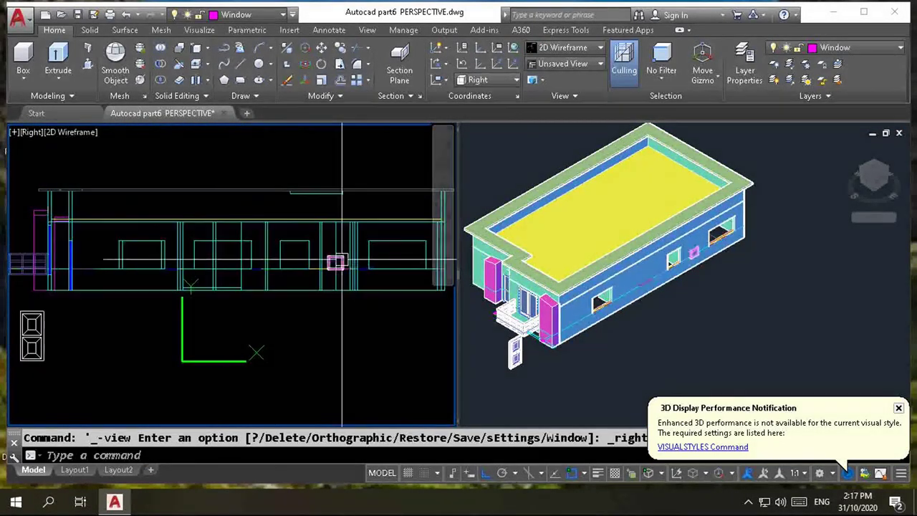
scroll(341, 261, "up", 1)
scroll(342, 261, "up", 1)
scroll(293, 231, "up", 2)
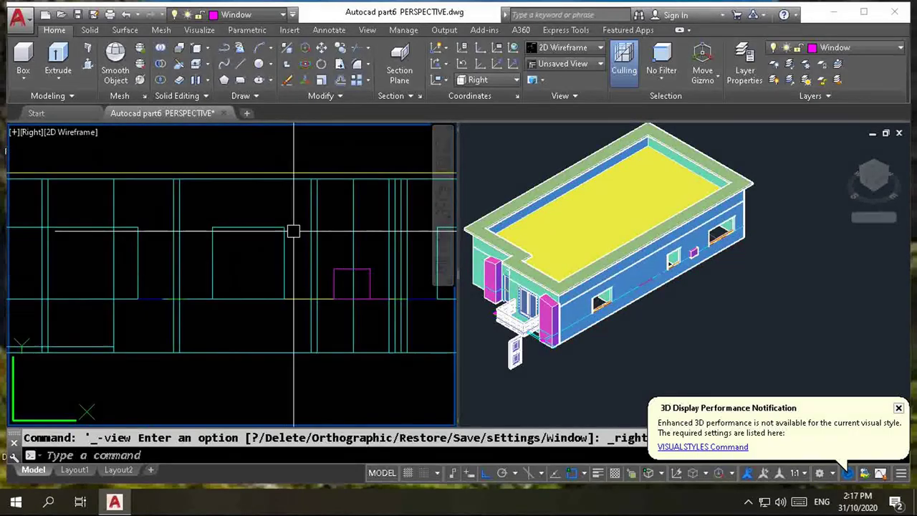
- Measure the 700 vertical distance with DIMLINEAR, then cancel
type("DIMLI")
key("Return")
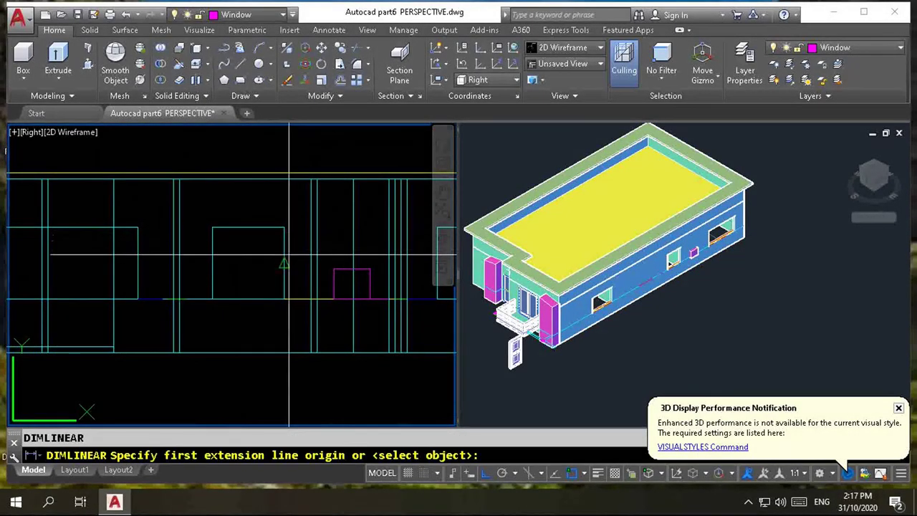
left_click(284, 228)
left_click(371, 269)
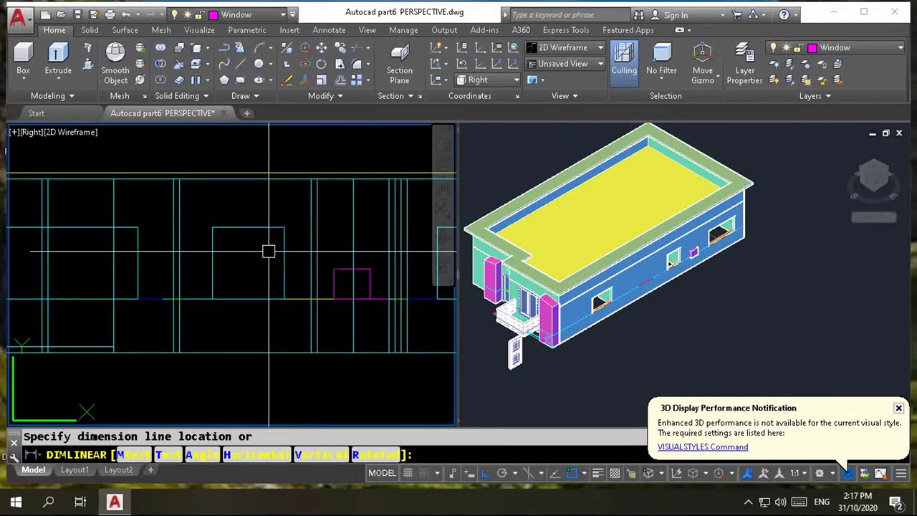
key("Escape")
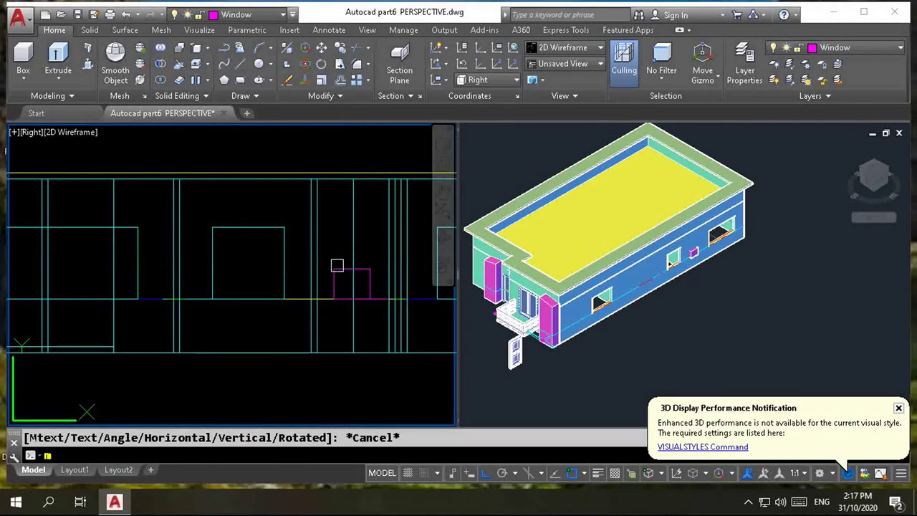
- Move the small magenta window block up by 700
type("m")
key("Return")
left_click(339, 269)
key("Return")
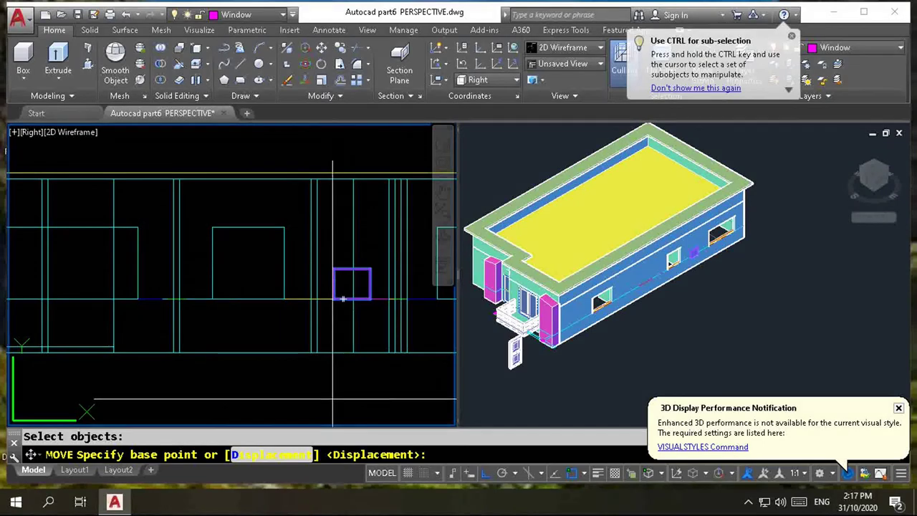
left_click(343, 298)
type("700")
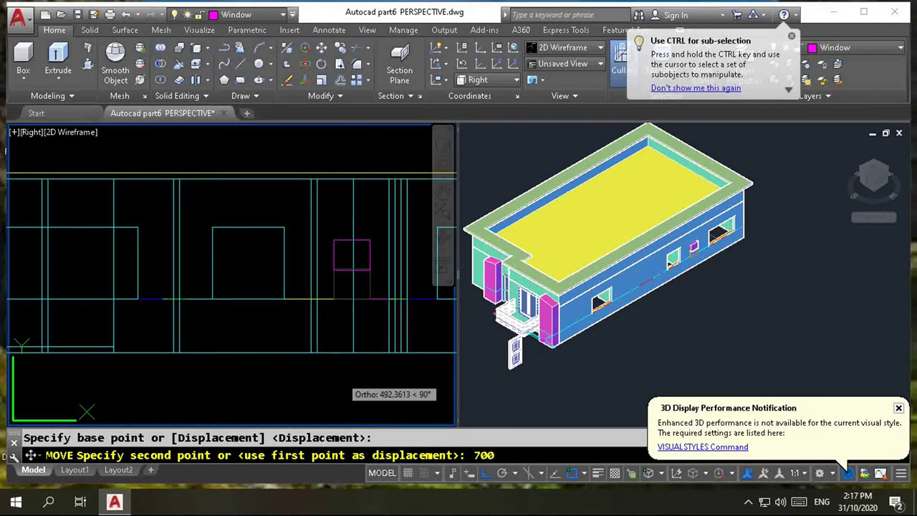
key("Return")
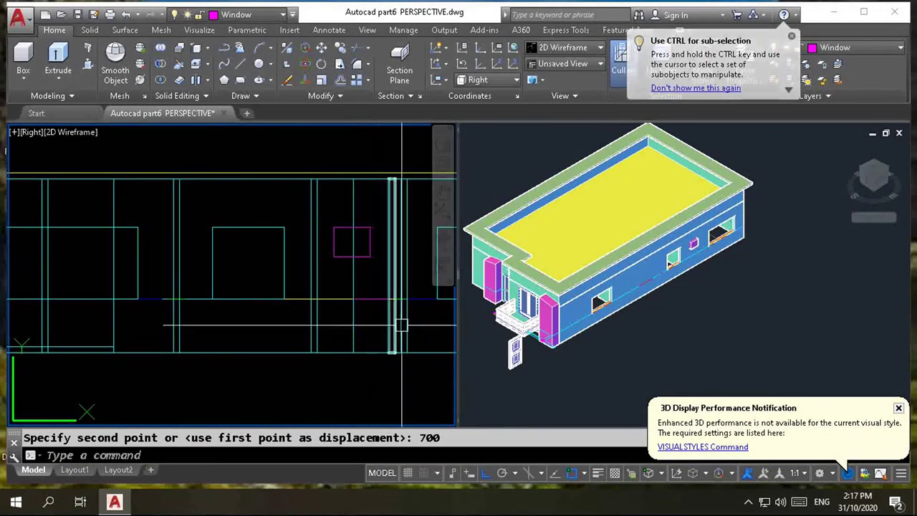
- Start a subtract in the 3D view, cancel it, and return to the elevation viewport
left_click(703, 263)
scroll(704, 263, "up", 3)
scroll(692, 240, "up", 3)
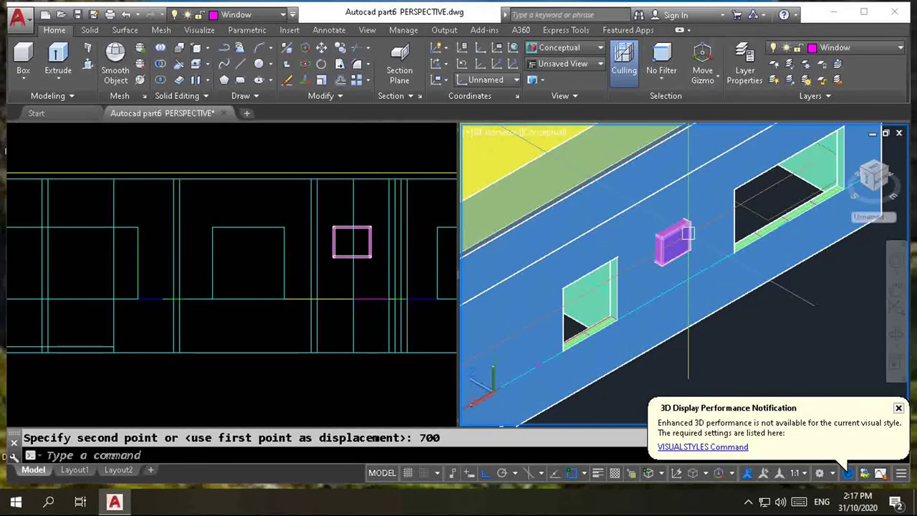
type("su")
key("Return")
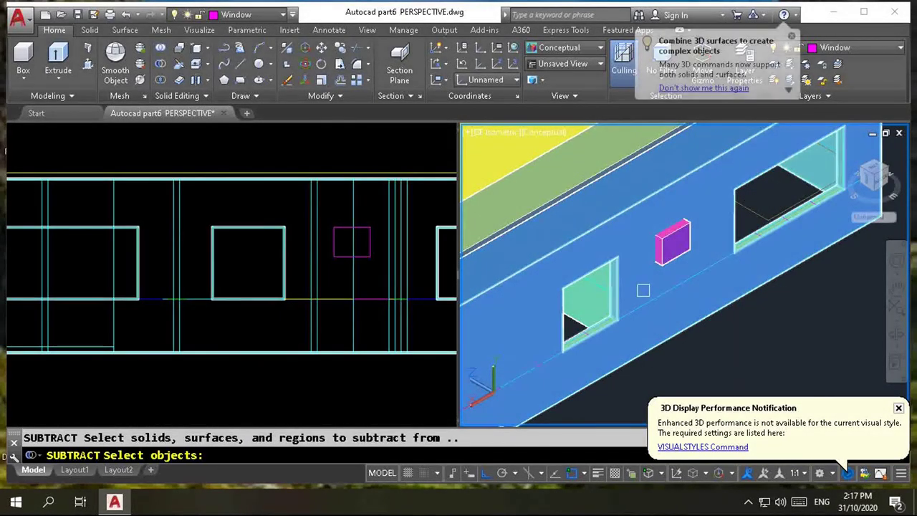
key("Escape")
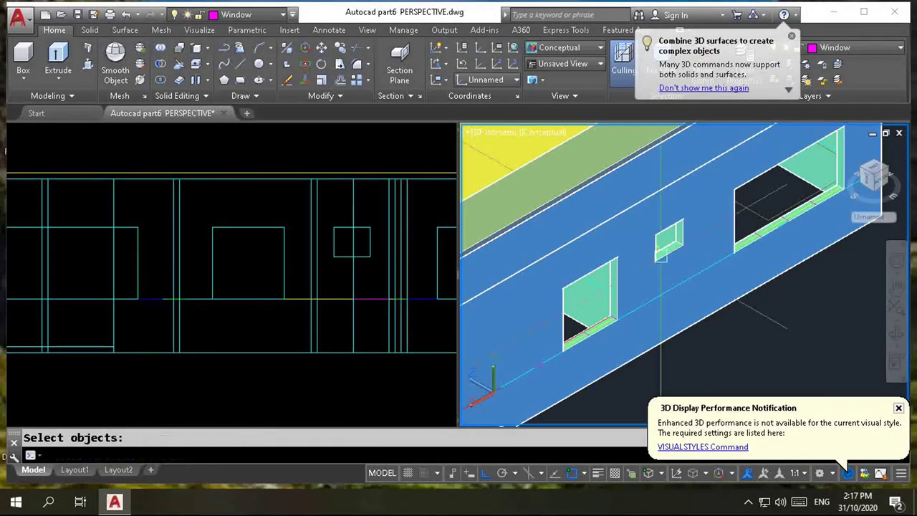
scroll(666, 255, "down", 3)
scroll(679, 252, "down", 5)
scroll(678, 252, "up", 2)
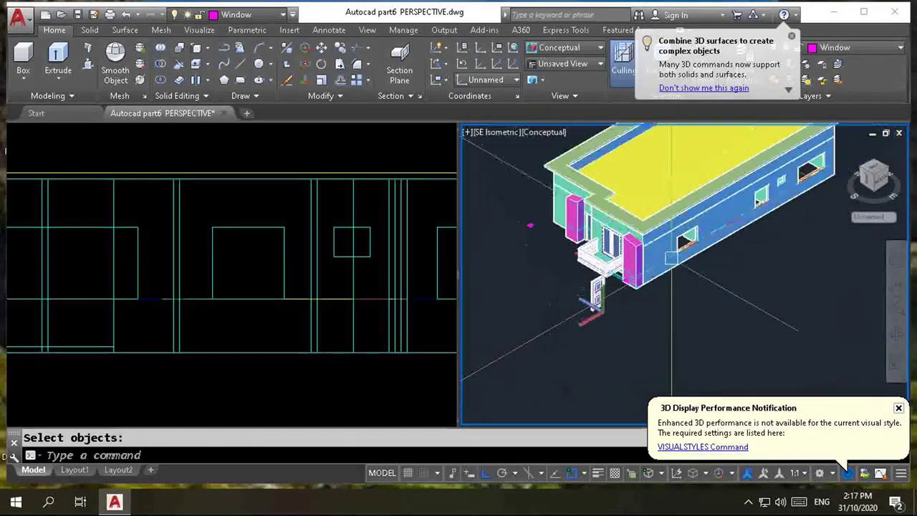
left_click(296, 290)
scroll(297, 291, "down", 3)
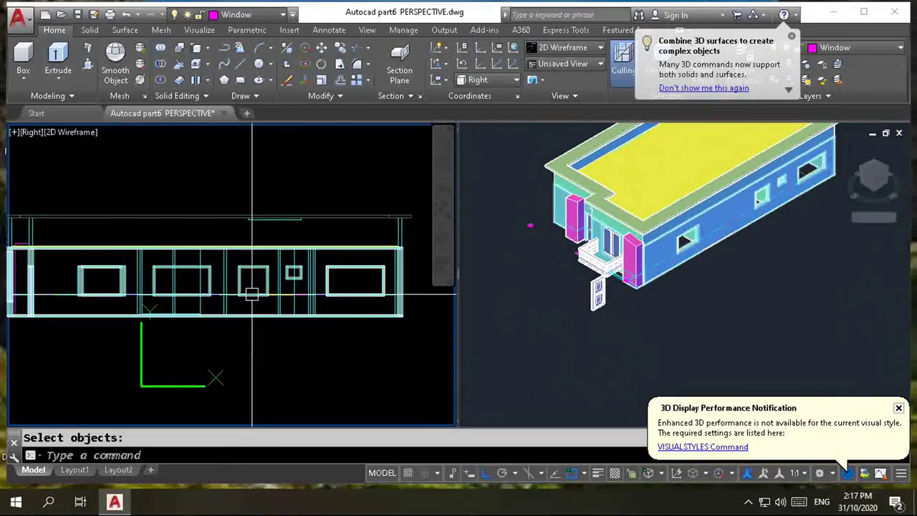
- Set the left viewport to the Top plan view
left_click(30, 132)
left_click(63, 164)
scroll(327, 215, "down", 1)
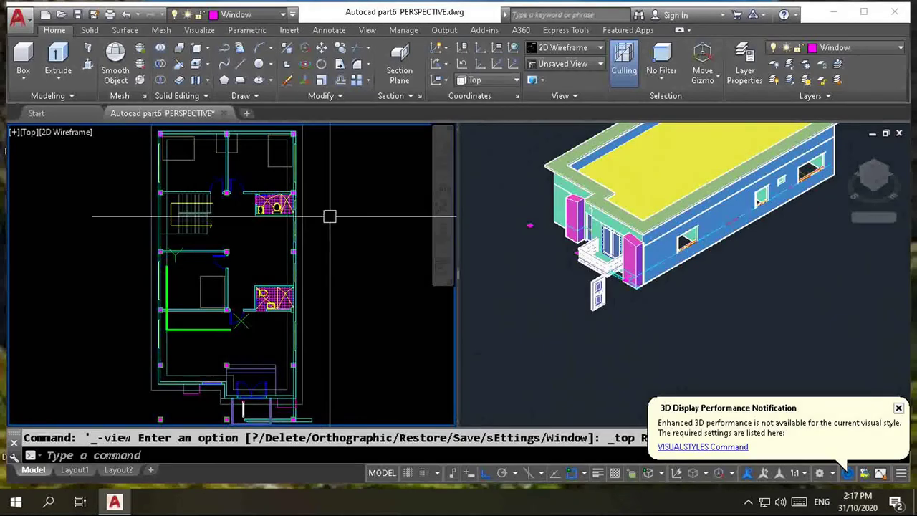
scroll(215, 364, "down", 2)
scroll(296, 363, "up", 3)
scroll(296, 363, "up", 2)
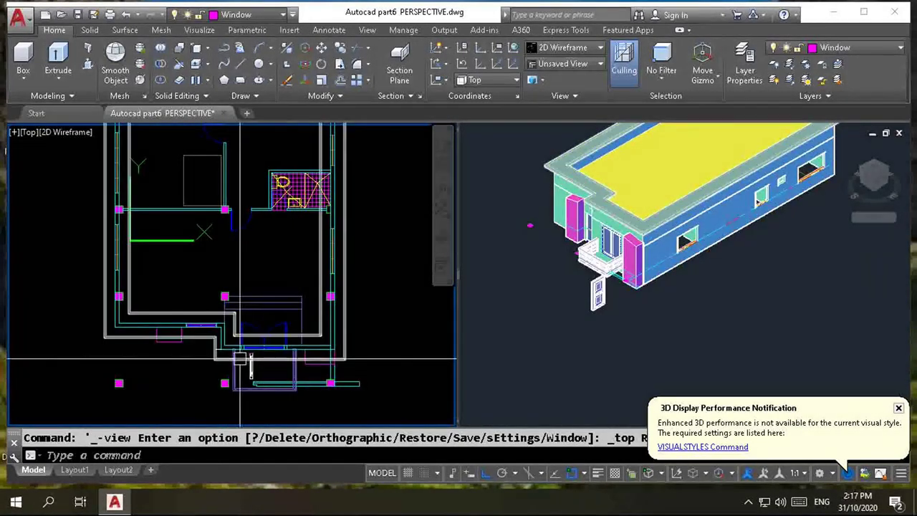
scroll(242, 364, "down", 3)
scroll(228, 178, "up", 3)
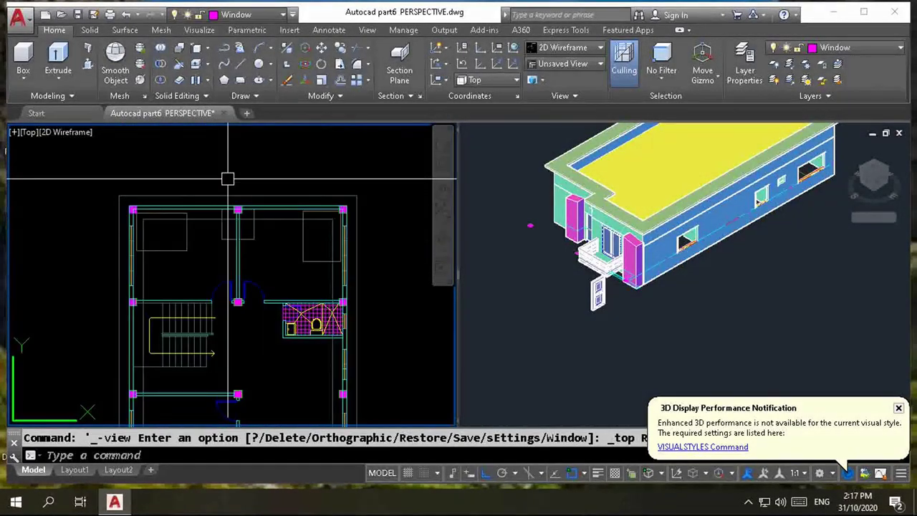
- Switch the 3D viewport to SW Isometric
left_click(704, 233)
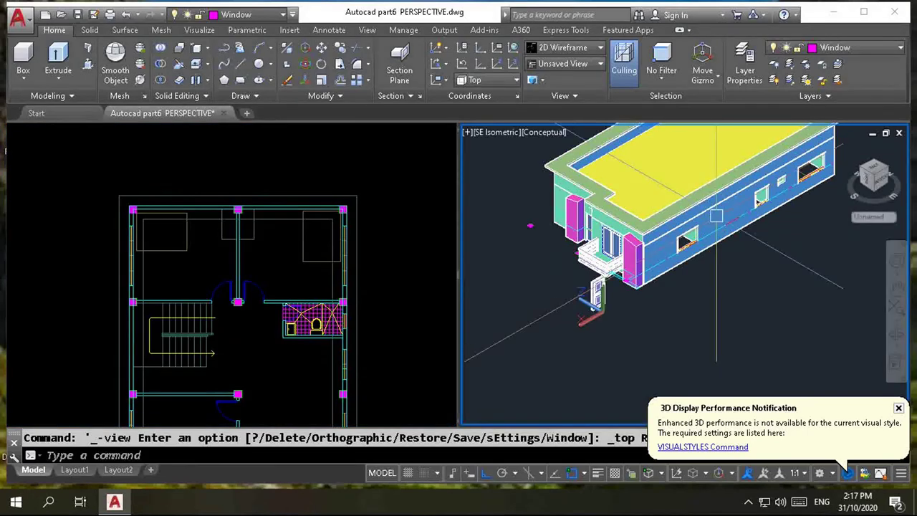
left_click(496, 139)
left_click(548, 254)
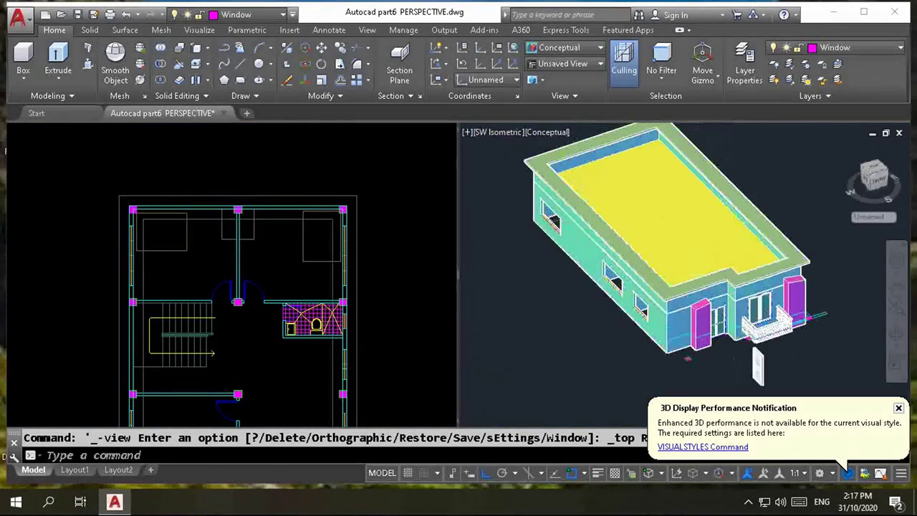
scroll(788, 273, "down", 1)
scroll(788, 273, "up", 3)
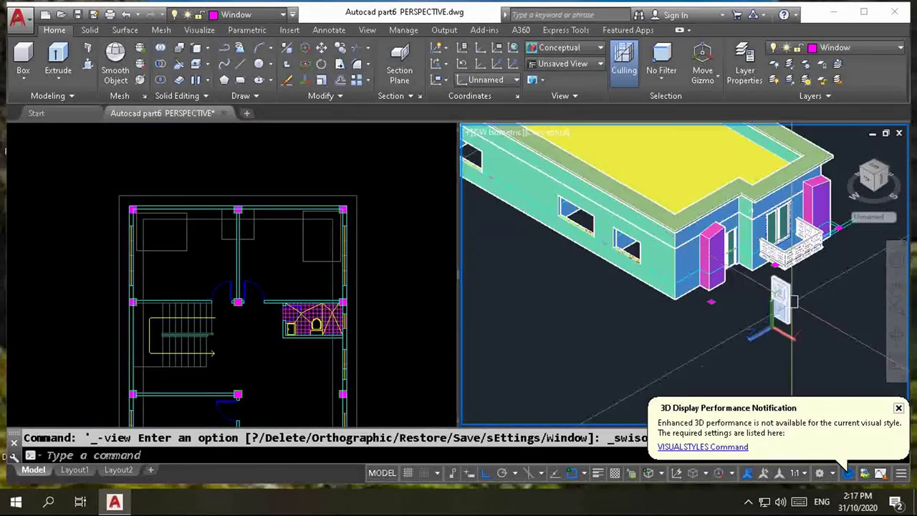
- Thaw the slab2 layer and freeze the INSERT3 layer
left_click(861, 49)
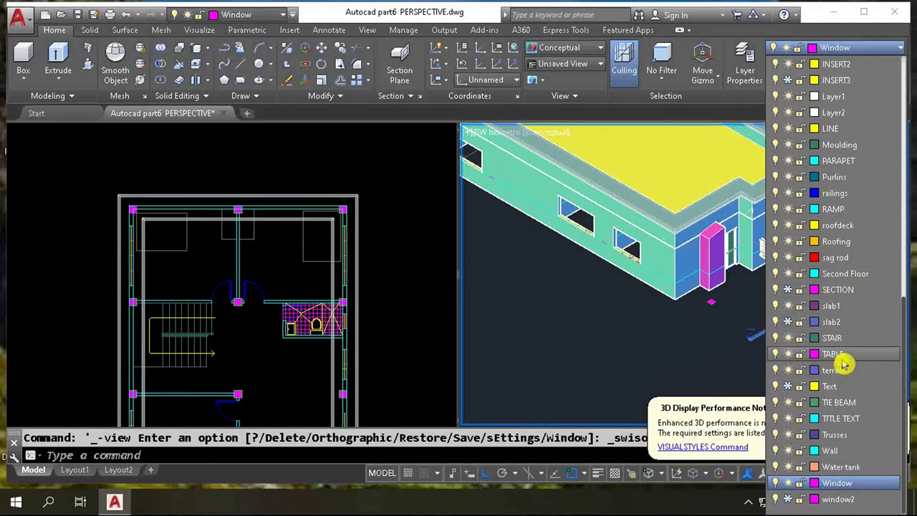
left_click(788, 322)
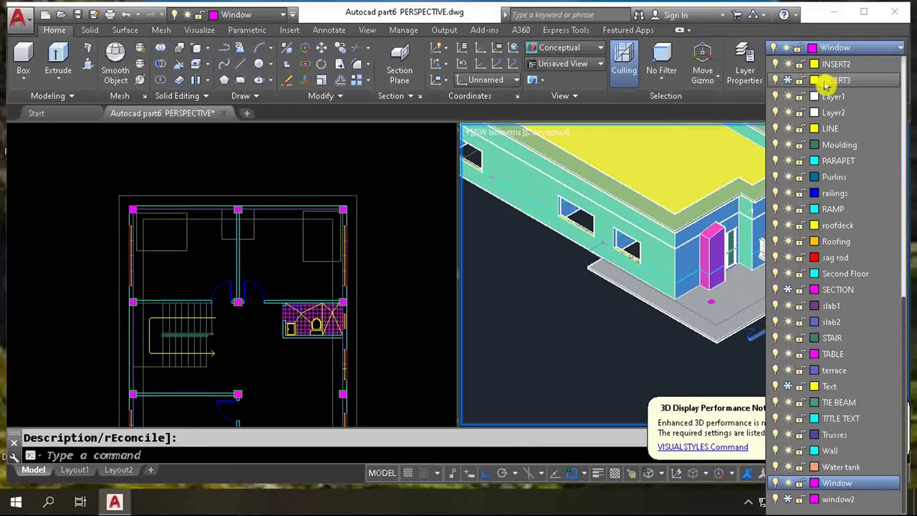
left_click(788, 80)
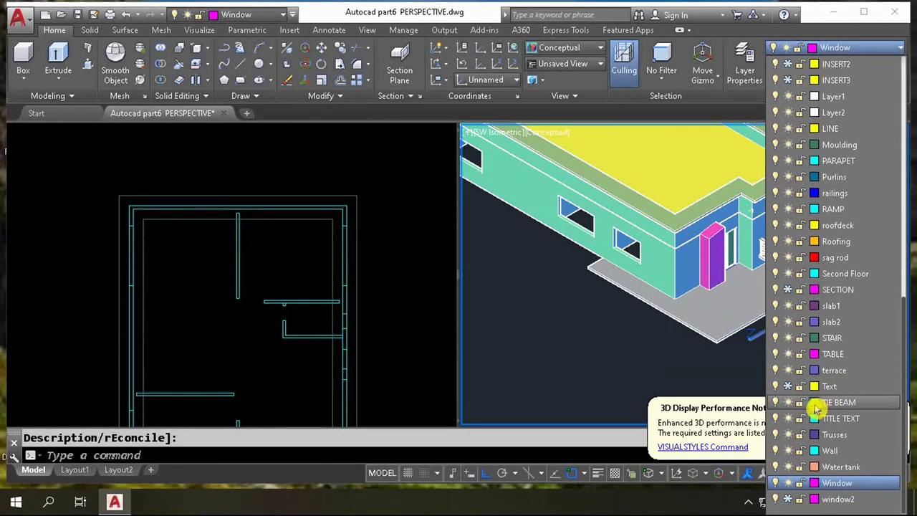
scroll(860, 387, "up", 3)
scroll(871, 358, "up", 2)
scroll(868, 328, "up", 3)
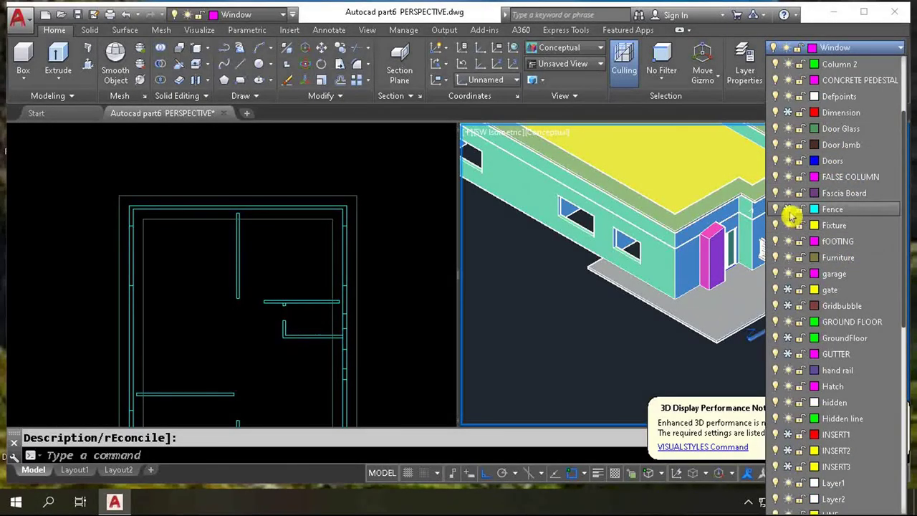
- Thaw the Fence, Canopy, GUTTER and GroundFloor layers
left_click(787, 209)
scroll(871, 185, "up", 3)
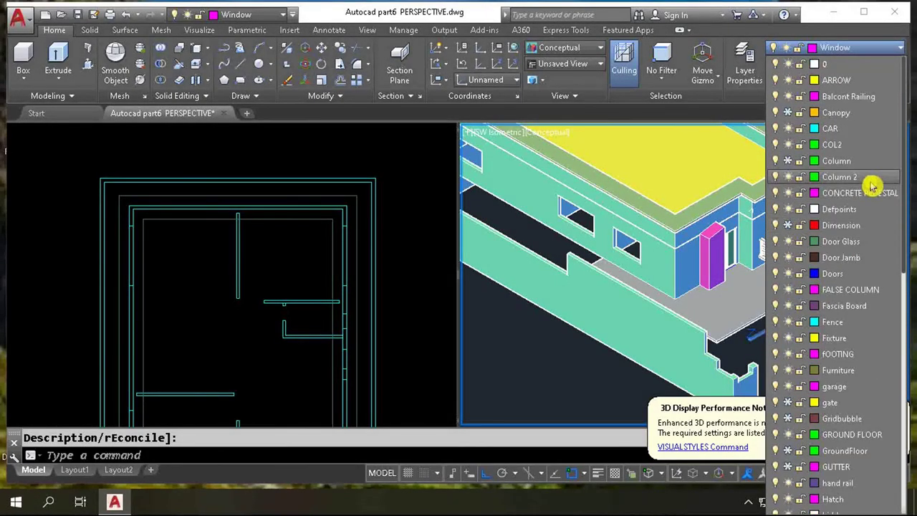
left_click(788, 113)
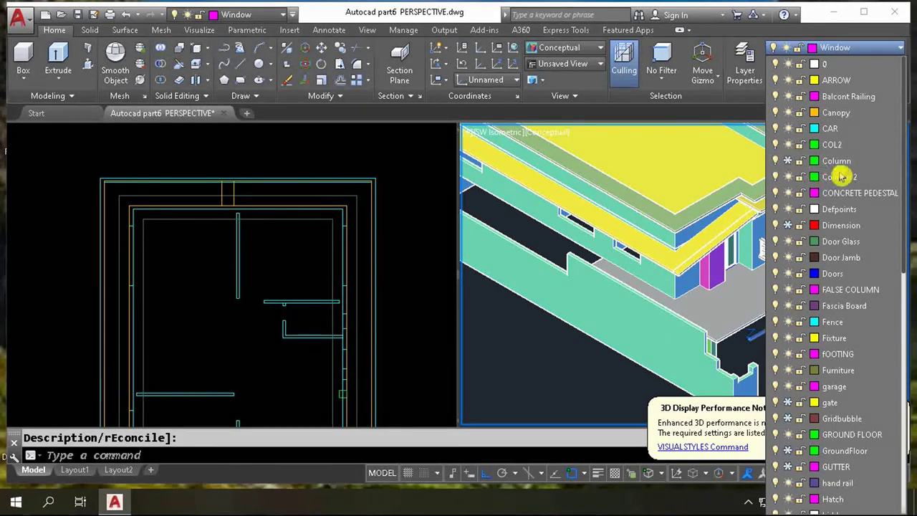
scroll(843, 178, "down", 2)
scroll(839, 184, "down", 3)
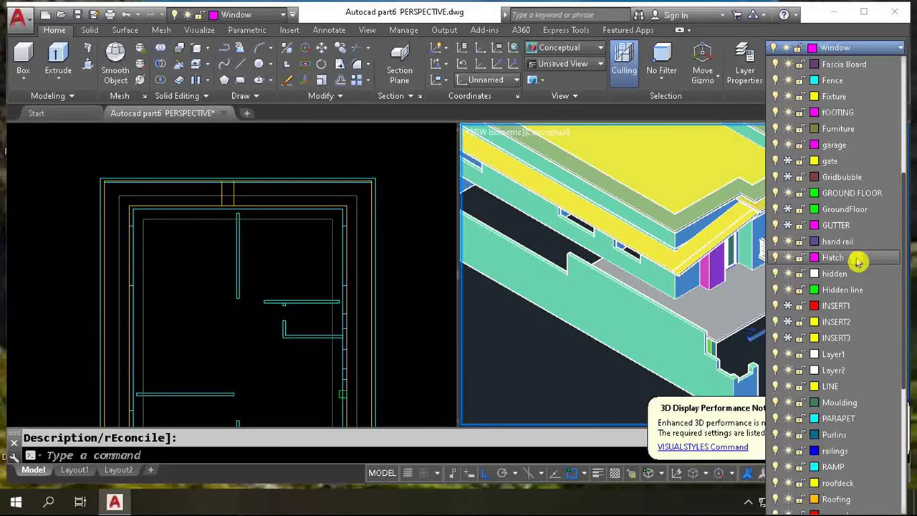
left_click(790, 227)
left_click(788, 209)
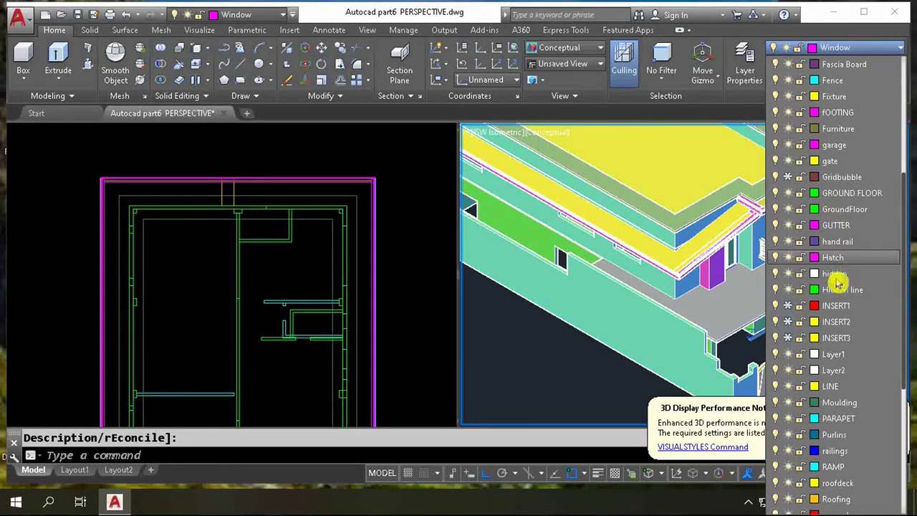
scroll(828, 328, "down", 2)
scroll(841, 409, "down", 3)
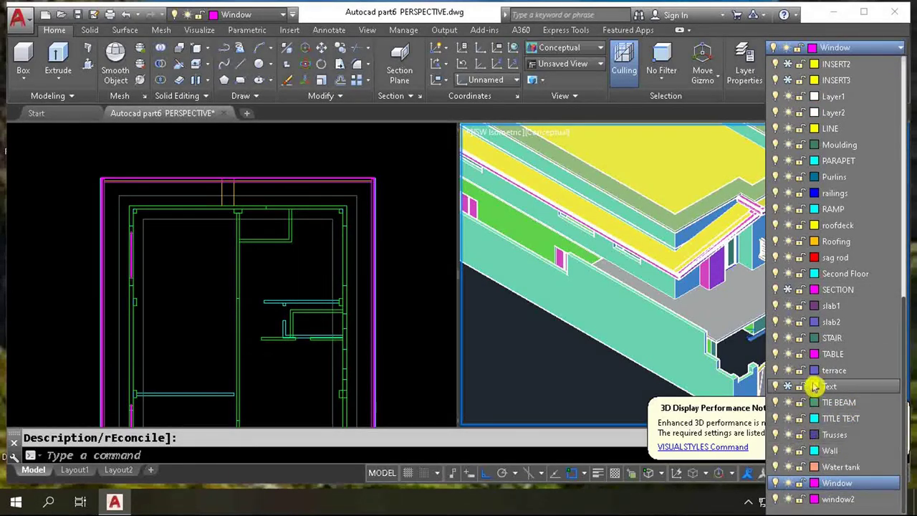
scroll(824, 366, "up", 3)
scroll(833, 344, "up", 6)
scroll(838, 339, "up", 2)
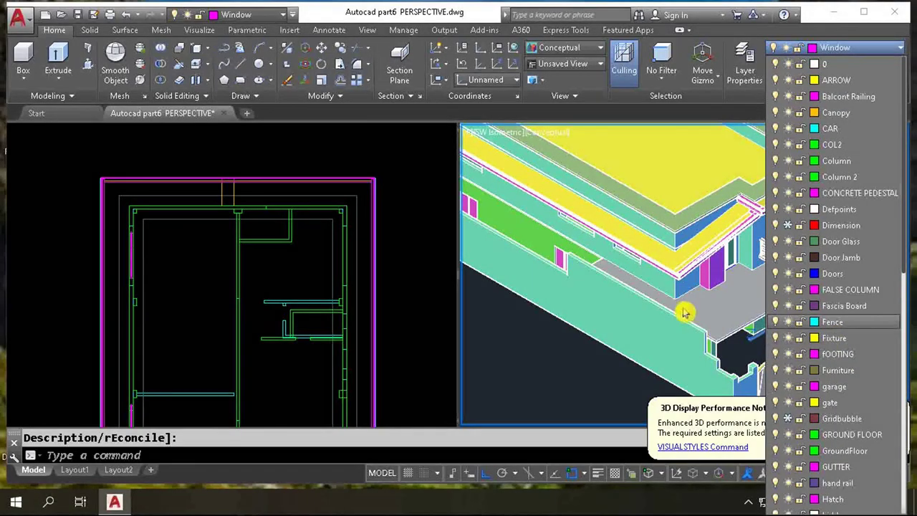
scroll(698, 299, "down", 3)
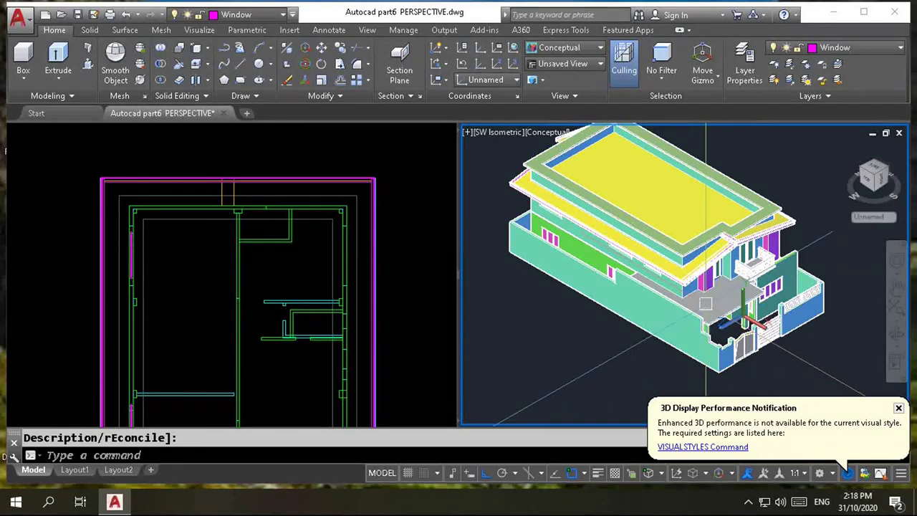
- Orbit the house to a higher, more frontal view and zoom in
middle_click_drag(708, 307, 669, 359, "shift")
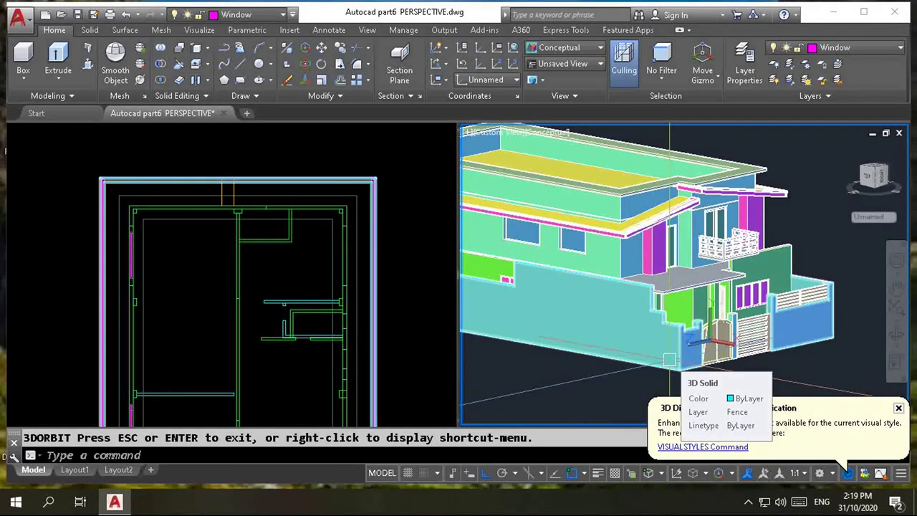
middle_click_drag(668, 360, 692, 271, "shift")
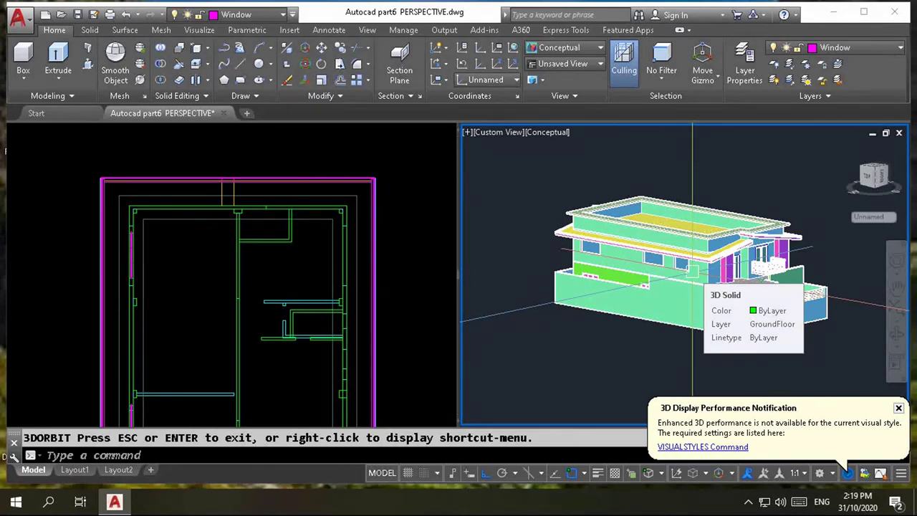
scroll(742, 273, "up", 4)
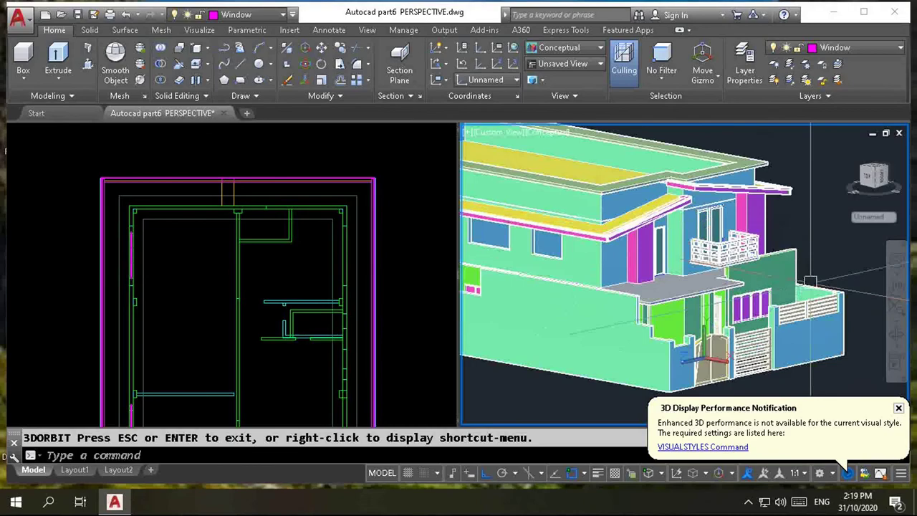
scroll(742, 272, "down", 2)
scroll(734, 301, "up", 3)
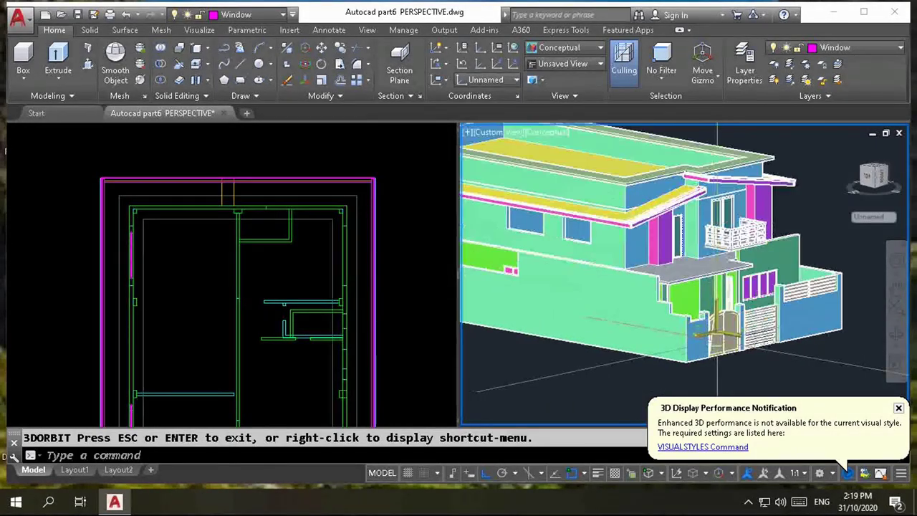
scroll(731, 322, "up", 2)
scroll(728, 335, "up", 2)
scroll(728, 334, "up", 3)
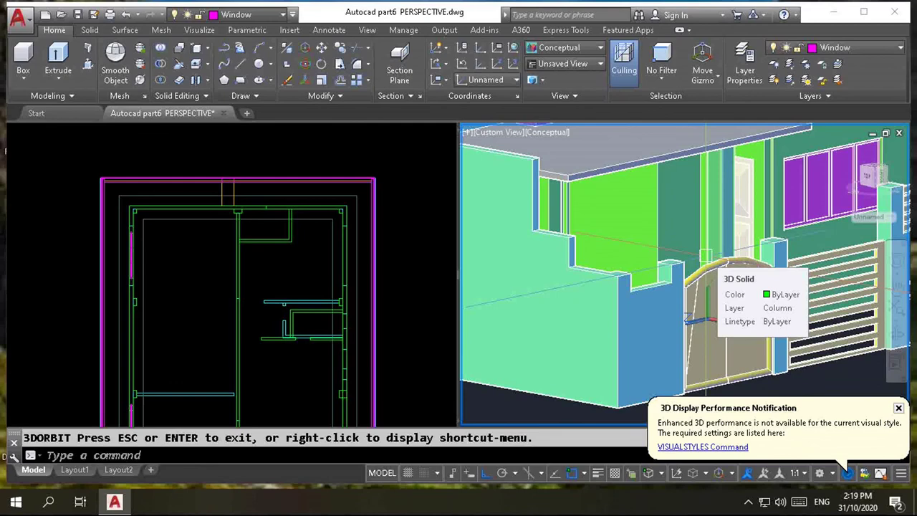
- Rotate around the gate to show more of the house front
left_click_drag(706, 255, 704, 288)
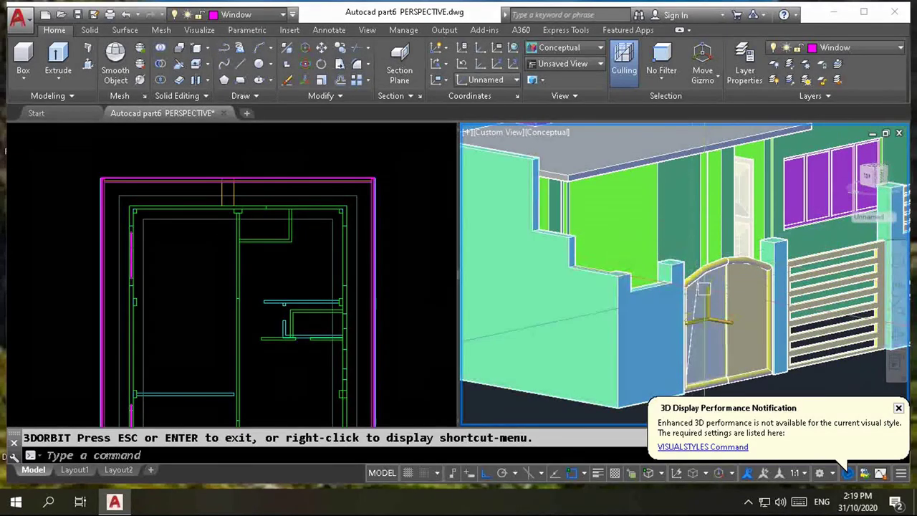
left_click_drag(704, 289, 722, 271)
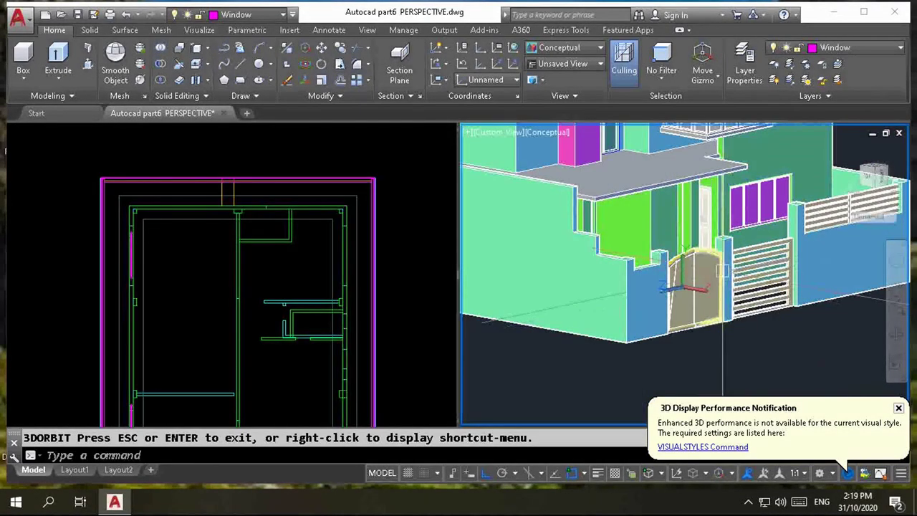
scroll(722, 271, "down", 3)
scroll(721, 276, "down", 3)
scroll(717, 280, "up", 2)
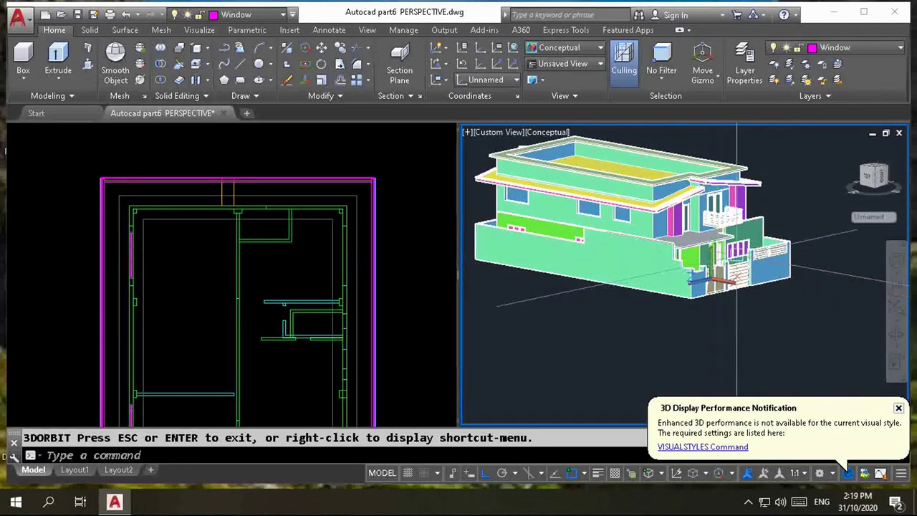
scroll(717, 280, "up", 4)
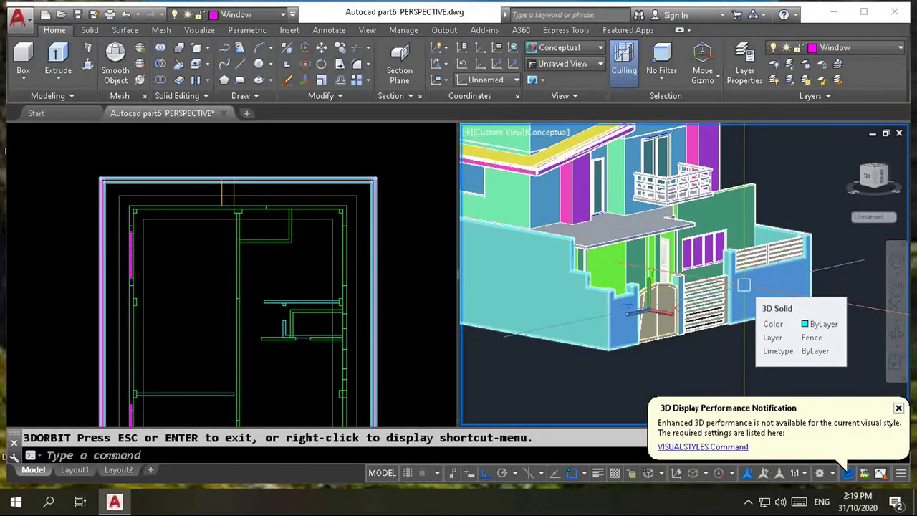
scroll(724, 279, "down", 3)
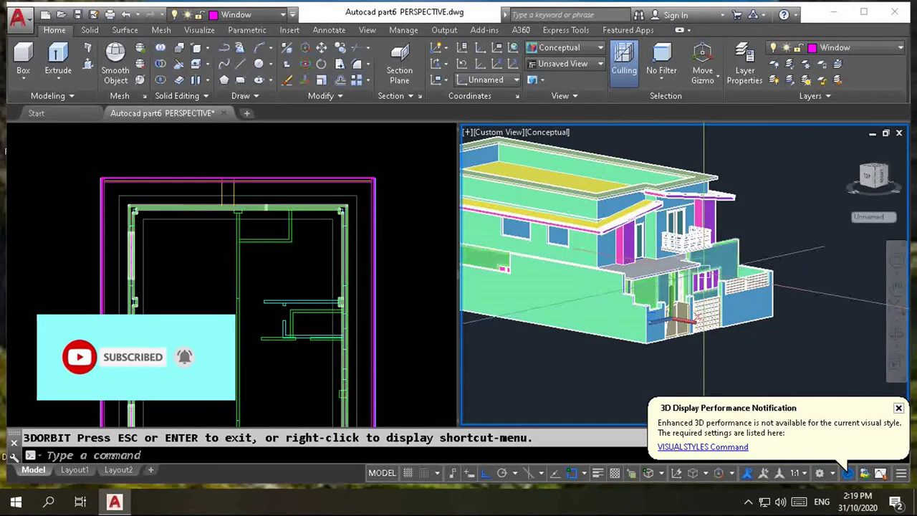